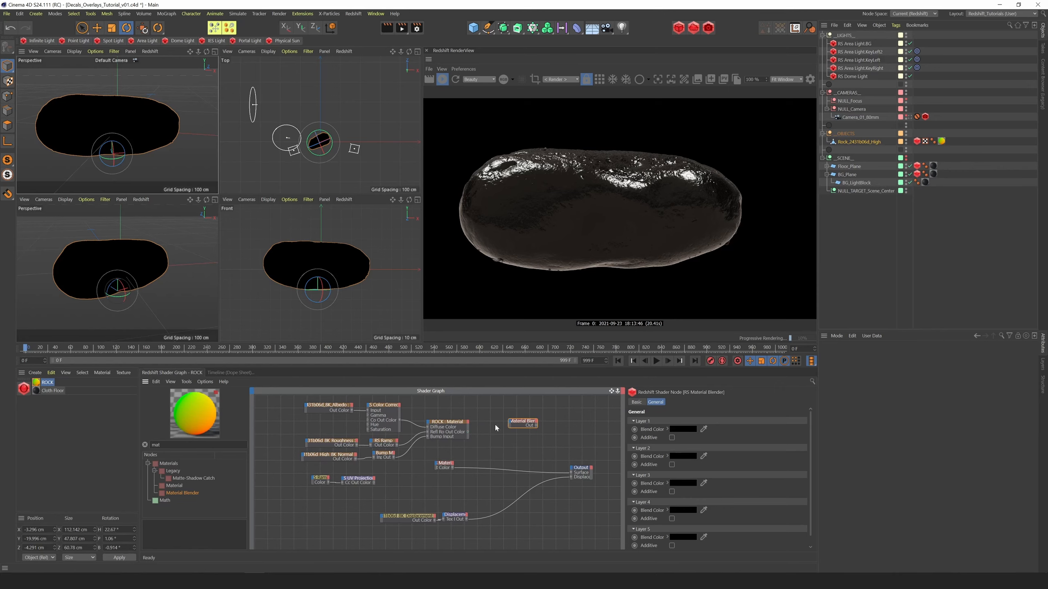
# Connect the ROCK material to the Material Blender's Base Color and the second material to its Layer Color 1
pyautogui.moveTo(514, 425); pyautogui.dragTo(515, 425)
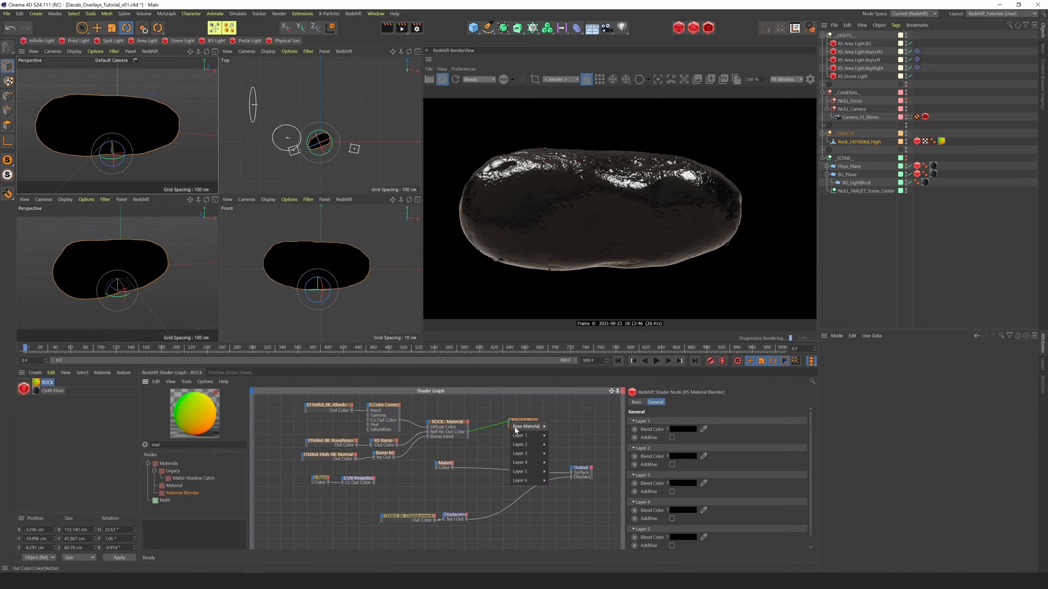
pyautogui.click(518, 426)
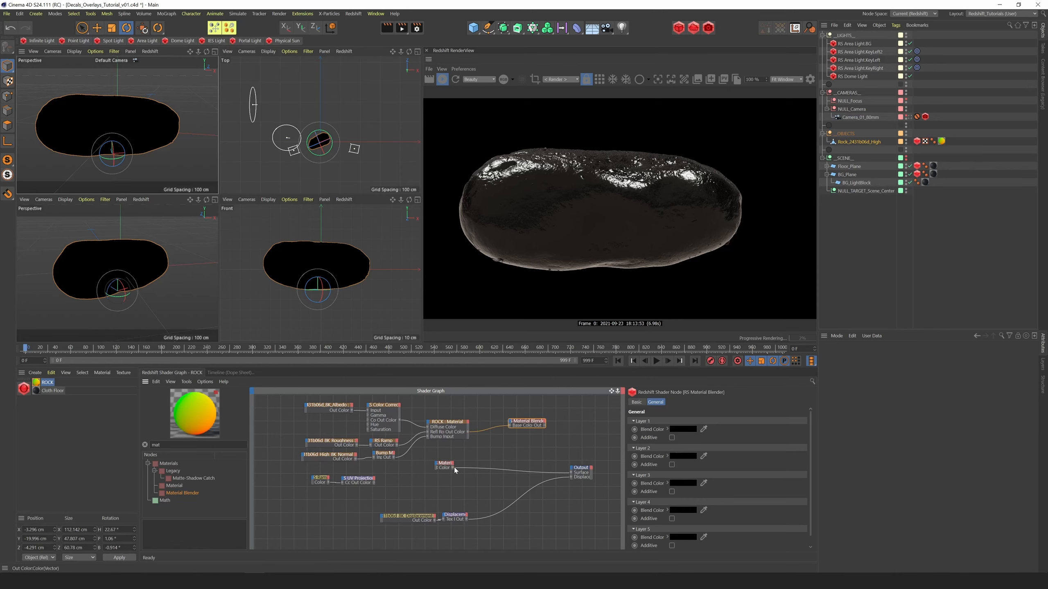
pyautogui.moveTo(453, 467); pyautogui.dragTo(510, 423)
pyautogui.moveTo(522, 436)
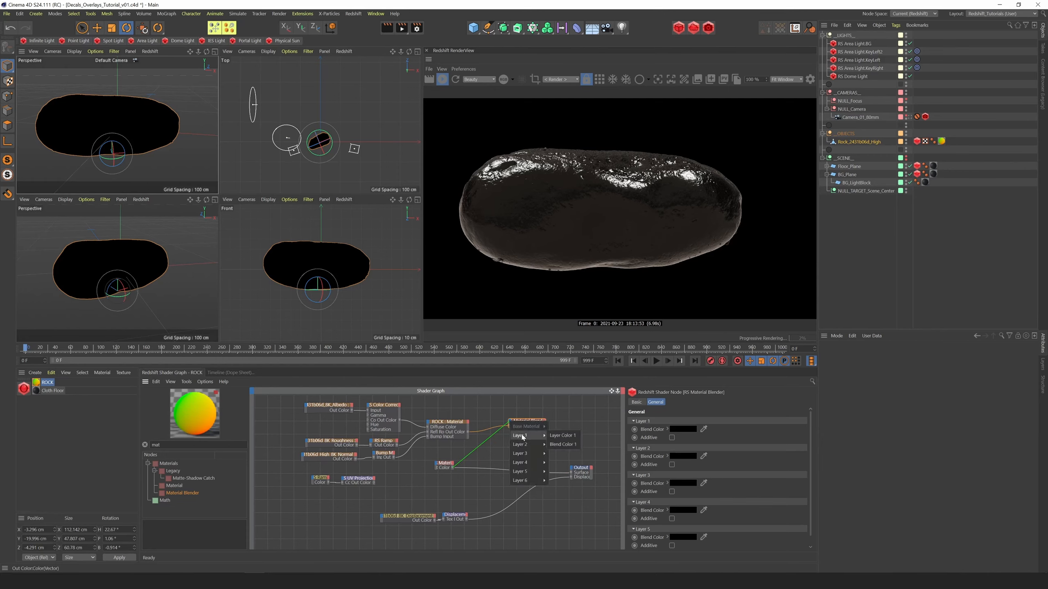
pyautogui.click(557, 437)
# Connect the mask ramp's UV Projection to the Material Blender's Blend Color 1 and feed the blender into the Output's Surface
pyautogui.moveTo(443, 464); pyautogui.dragTo(437, 468)
pyautogui.moveTo(384, 492); pyautogui.dragTo(511, 424)
pyautogui.moveTo(521, 436)
pyautogui.click(563, 444)
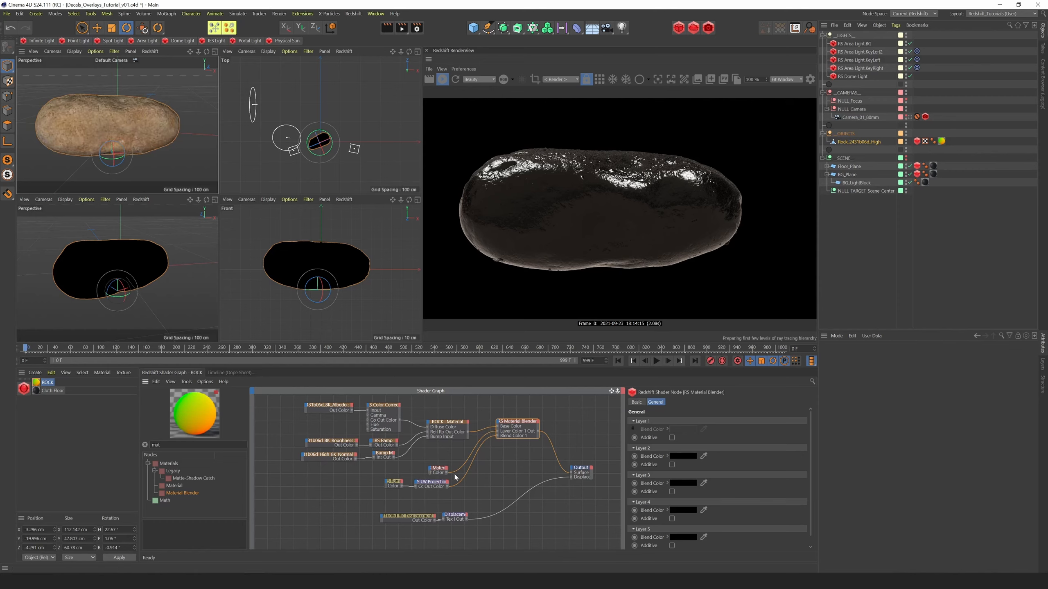
# Shift the mask ramp's black-to-white transition slightly toward the black end and spread out the Ramp, UV Projection and Material nodes
pyautogui.click(394, 483)
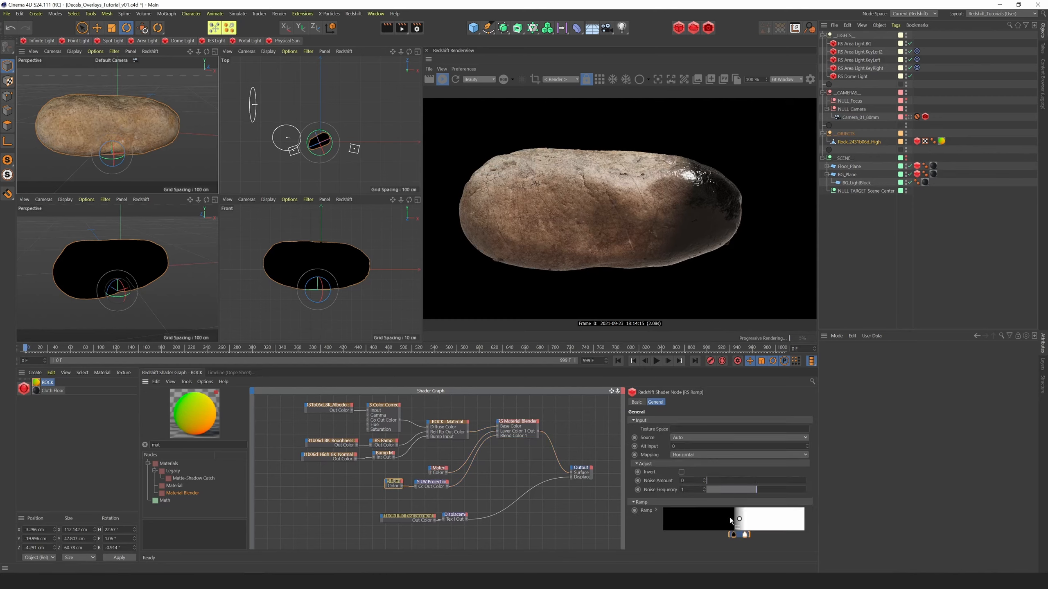
pyautogui.moveTo(731, 536); pyautogui.dragTo(722, 538)
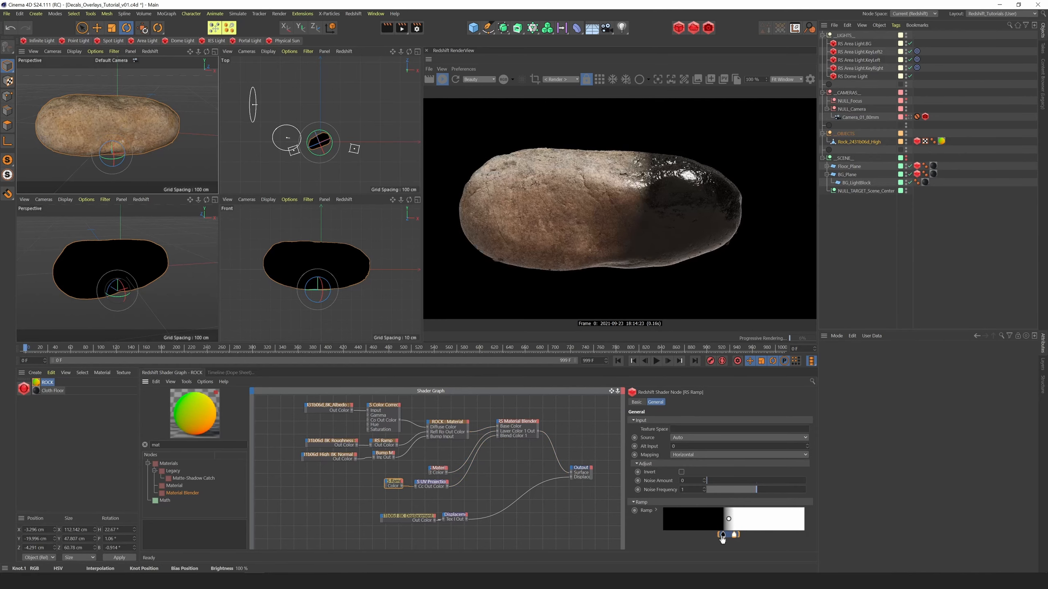
pyautogui.click(429, 486)
pyautogui.keyDown('shift'); pyautogui.moveTo(395, 483); pyautogui.dragTo(364, 488); pyautogui.keyUp('shift')
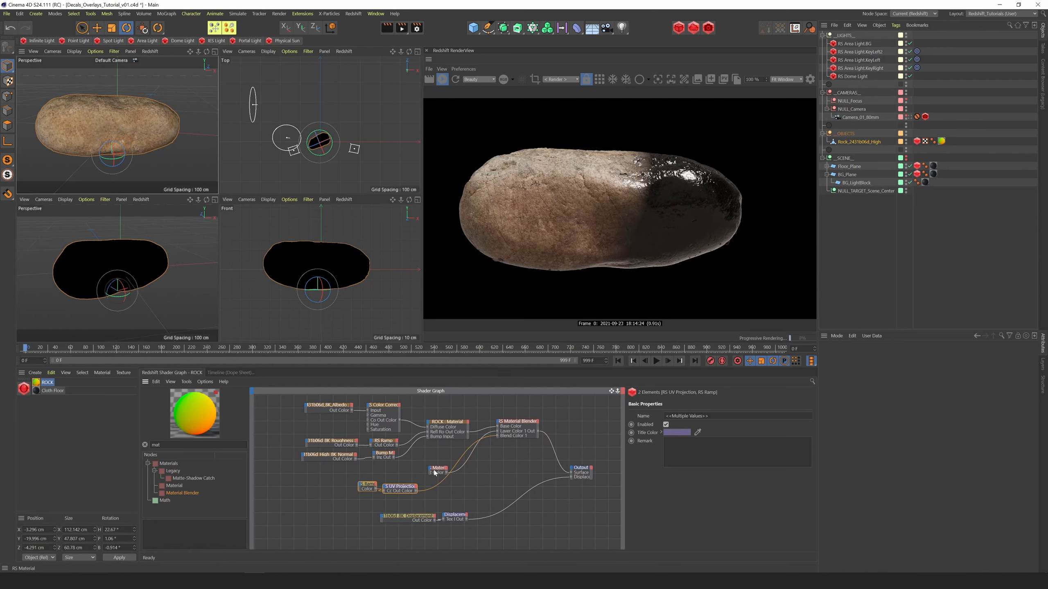
pyautogui.moveTo(437, 471); pyautogui.dragTo(426, 470)
# Set the mask ramp's Noise Amount to 0.112 and Noise Frequency to 0.408
pyautogui.moveTo(368, 488); pyautogui.dragTo(366, 488)
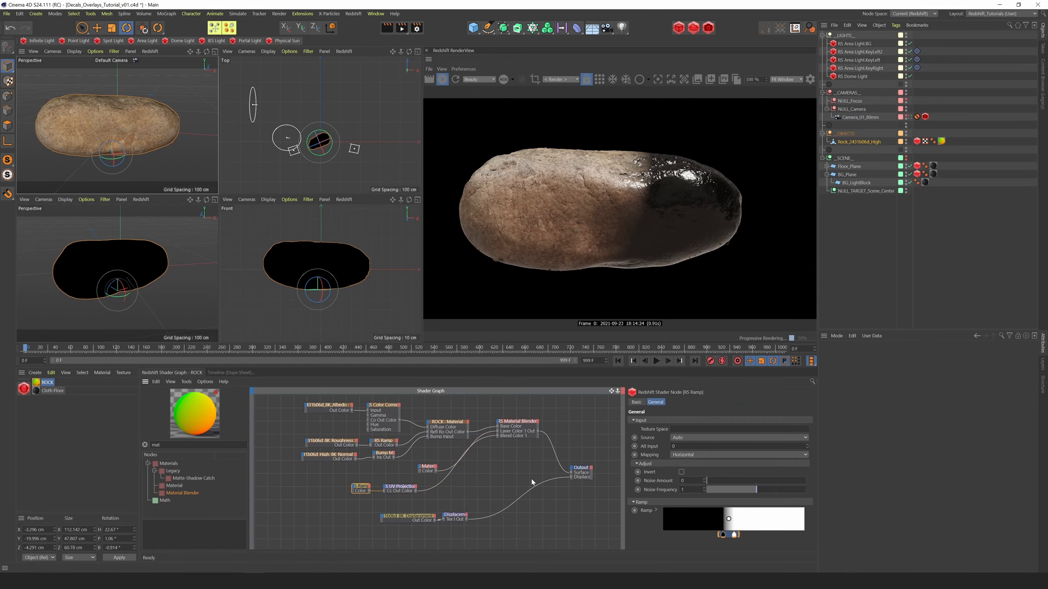
pyautogui.moveTo(750, 493); pyautogui.dragTo(713, 486)
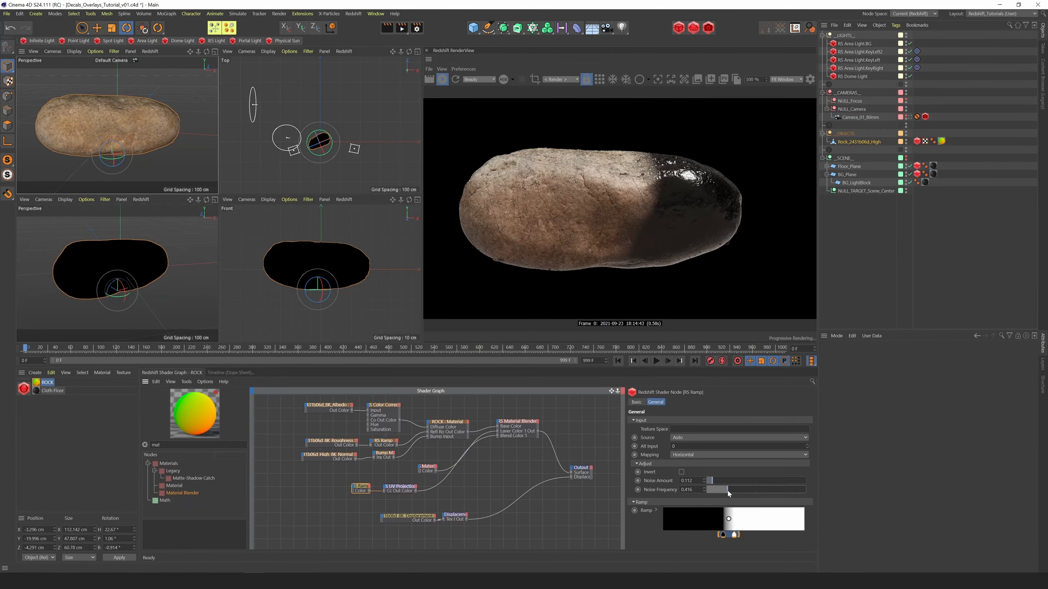
pyautogui.moveTo(730, 492); pyautogui.dragTo(727, 495)
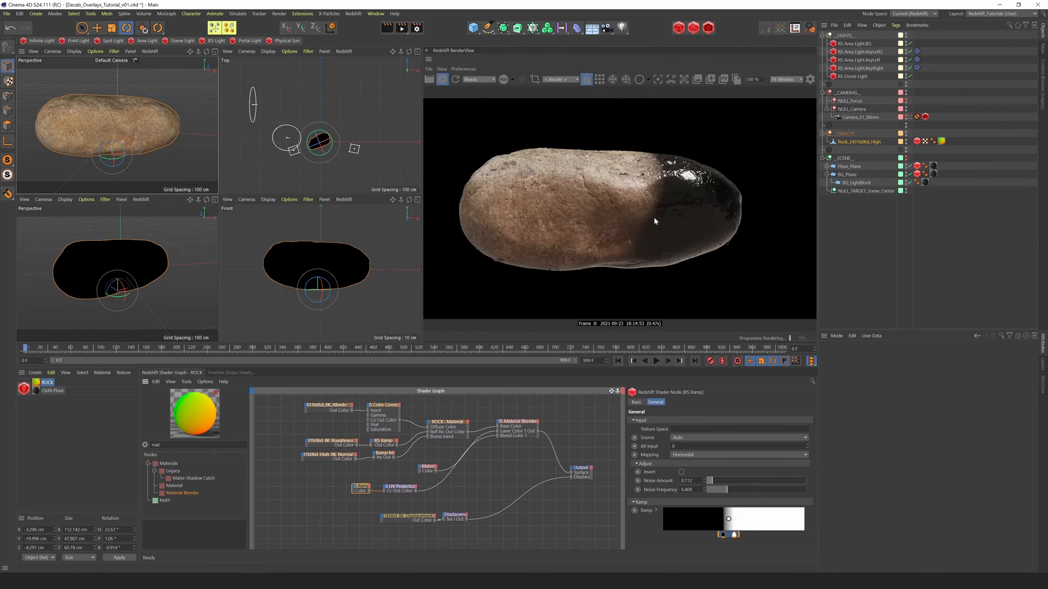
# Add a Color Layer node beside the UV Projection node and connect the projection to its Base Color
pyautogui.moveTo(175, 445); pyautogui.dragTo(120, 451)
pyautogui.write('color la')
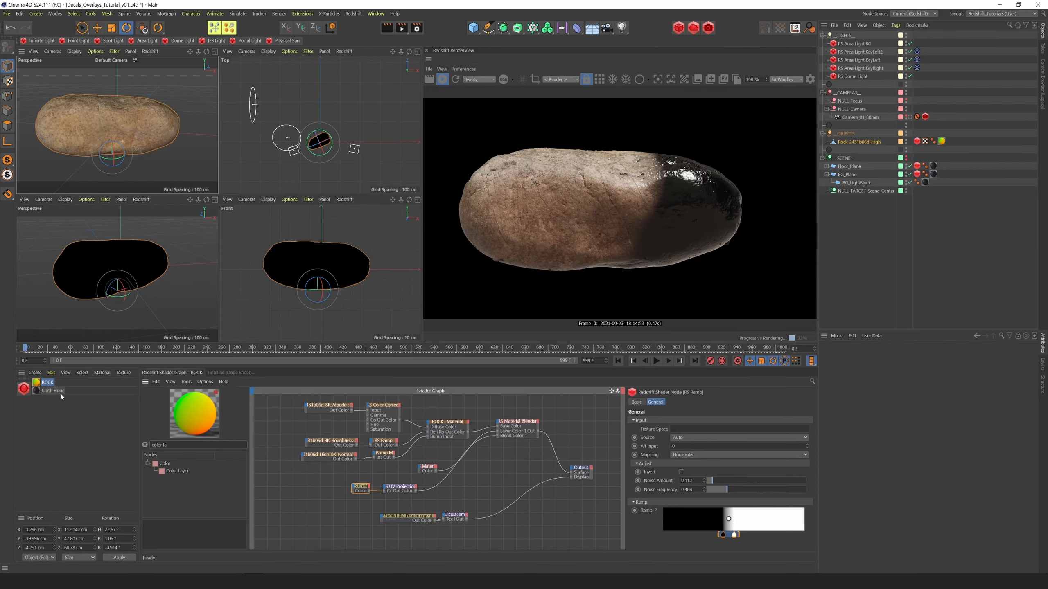
pyautogui.moveTo(177, 471); pyautogui.dragTo(427, 489)
pyautogui.click(416, 491)
# Preview the Color Layer through the Output's Surface and disable its Layer 1
pyautogui.moveTo(455, 484); pyautogui.dragTo(460, 481)
pyautogui.moveTo(477, 495); pyautogui.dragTo(571, 473)
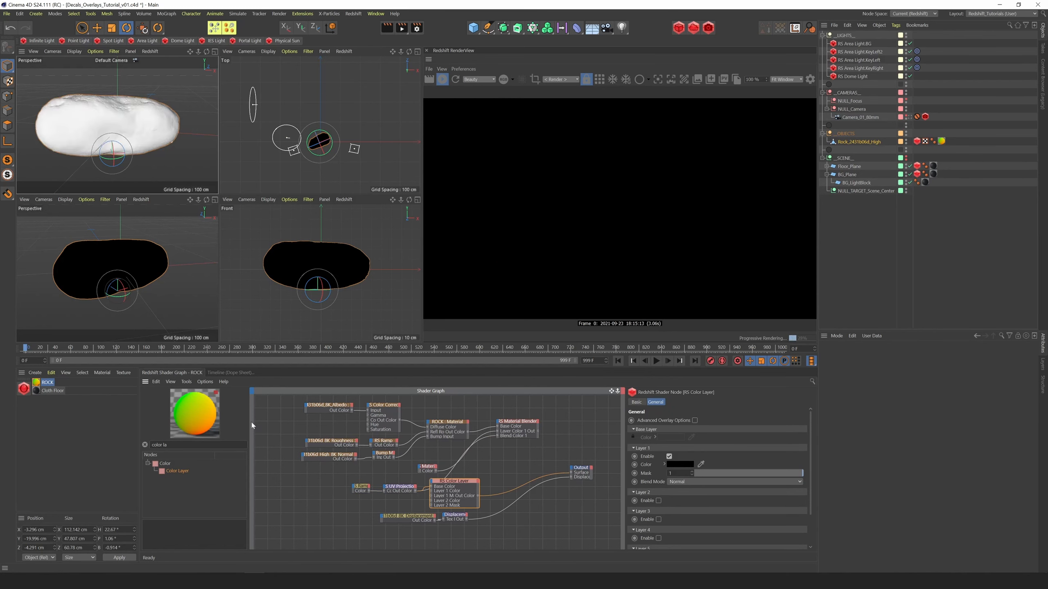
pyautogui.click(668, 456)
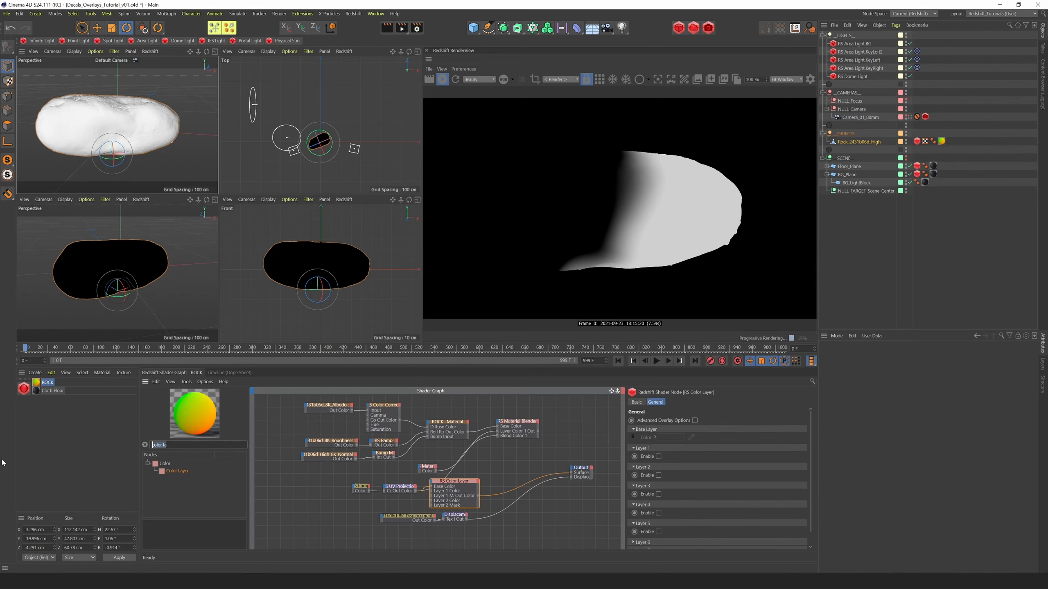
# Add a Maxon Noise node below the mask ramp and set its noise type to Naki
pyautogui.write('max')
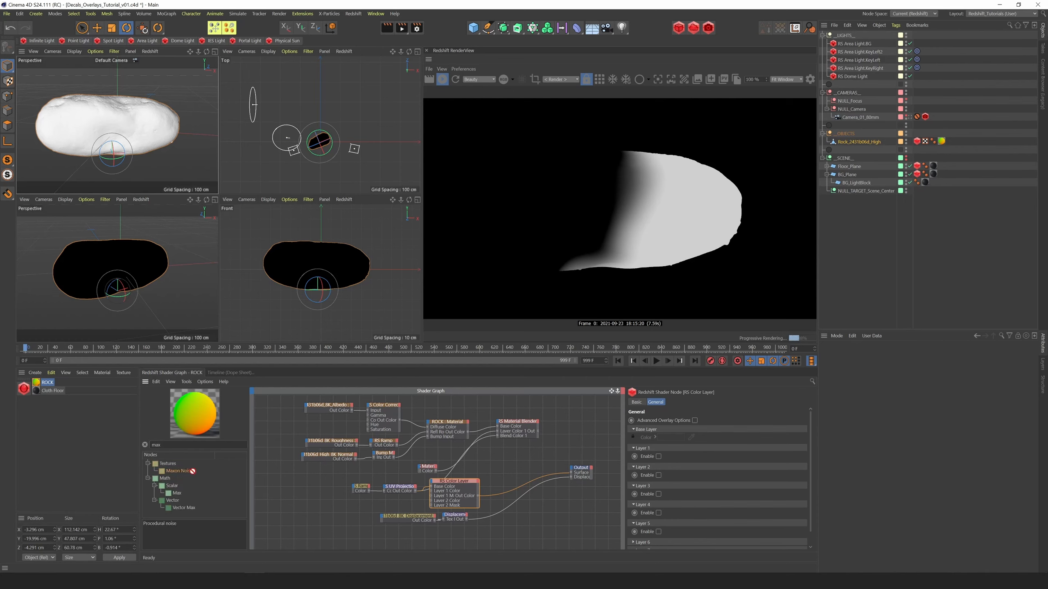
pyautogui.moveTo(193, 472); pyautogui.dragTo(349, 502)
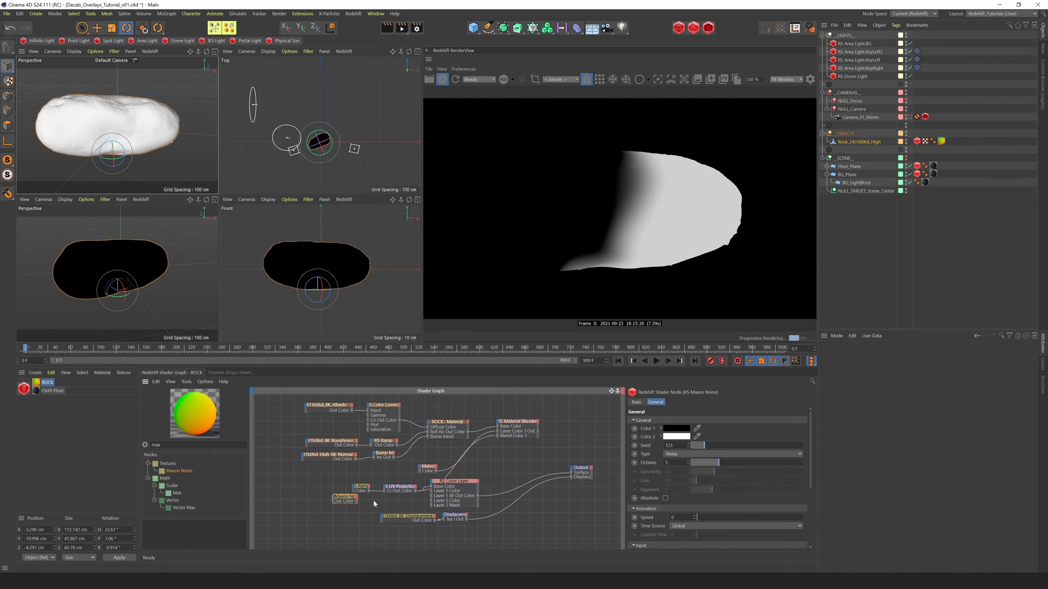
pyautogui.click(694, 454)
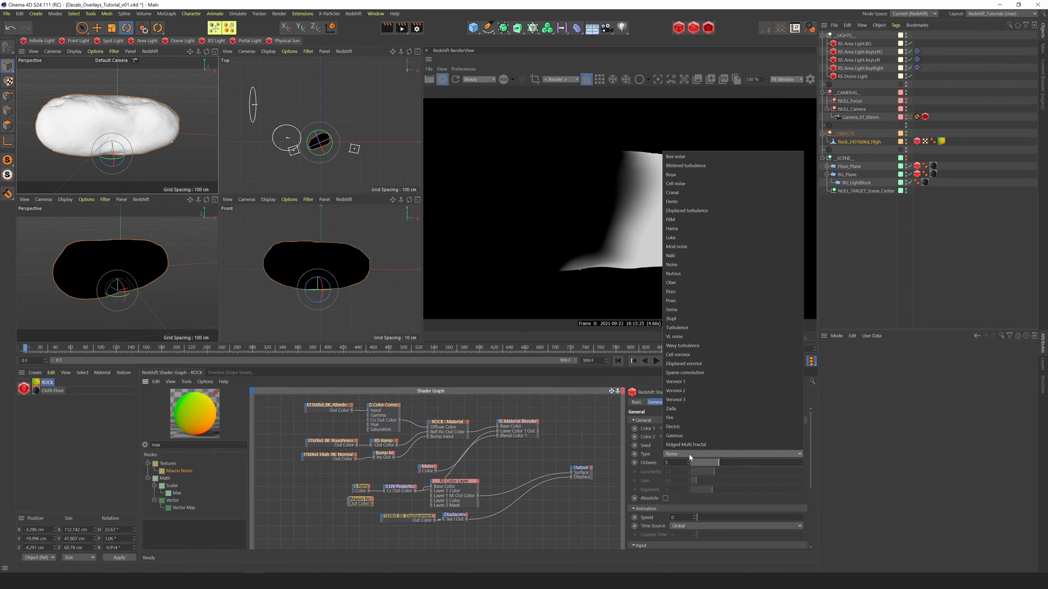
pyautogui.click(678, 255)
# Preview the Maxon Noise through the Output, setting its Overall Scale to 0.01 and Contrast to 0.254
pyautogui.scroll(-4, 767, 487)
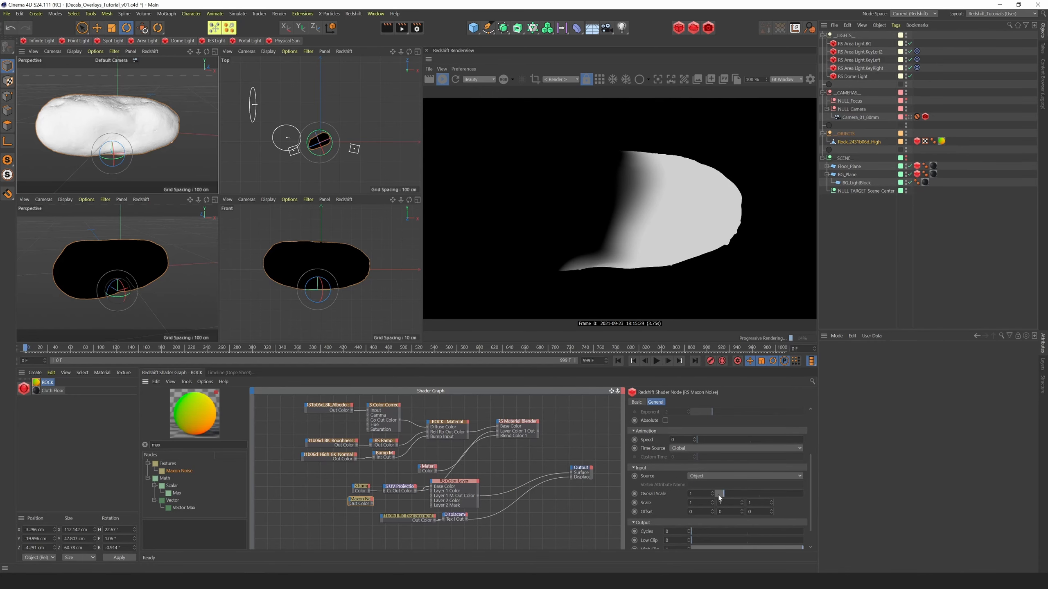
pyautogui.press('o')
pyautogui.moveTo(697, 494); pyautogui.dragTo(628, 507)
pyautogui.write('0.1')
pyautogui.press('Return')
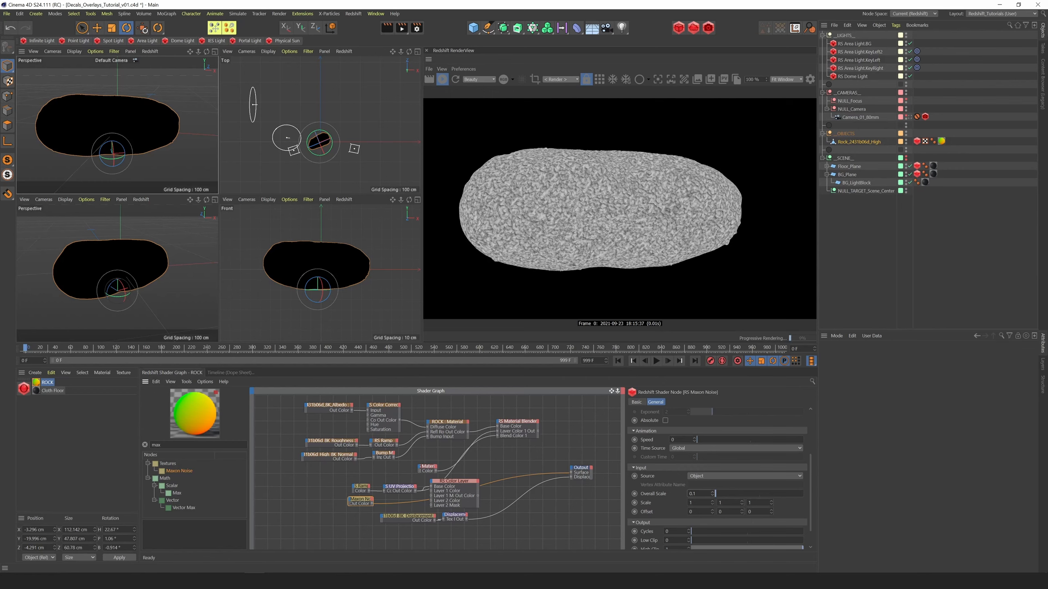
pyautogui.write('0.01')
pyautogui.press('Return')
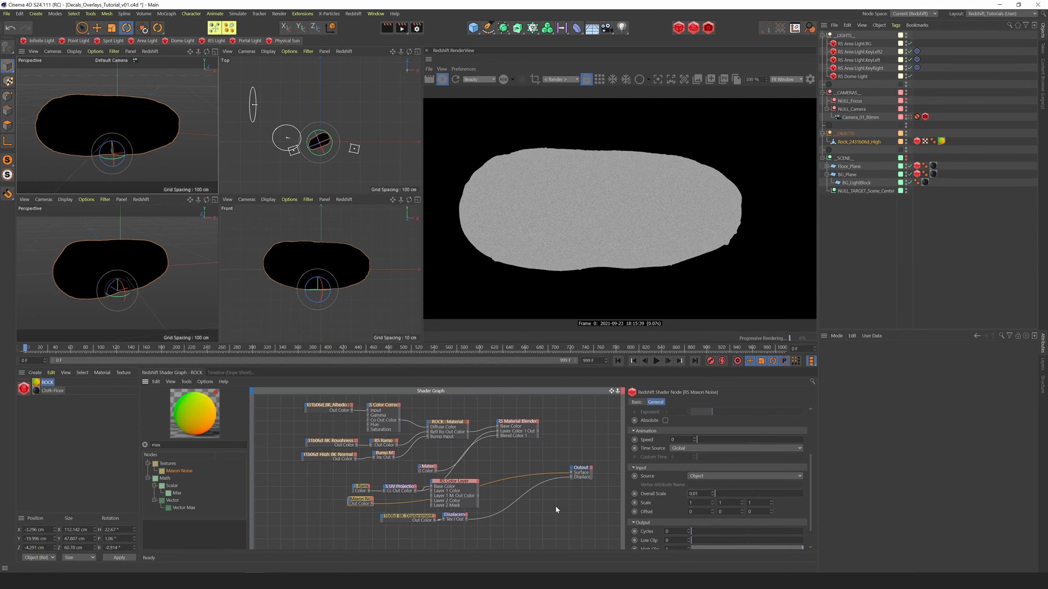
pyautogui.moveTo(814, 496); pyautogui.dragTo(814, 553)
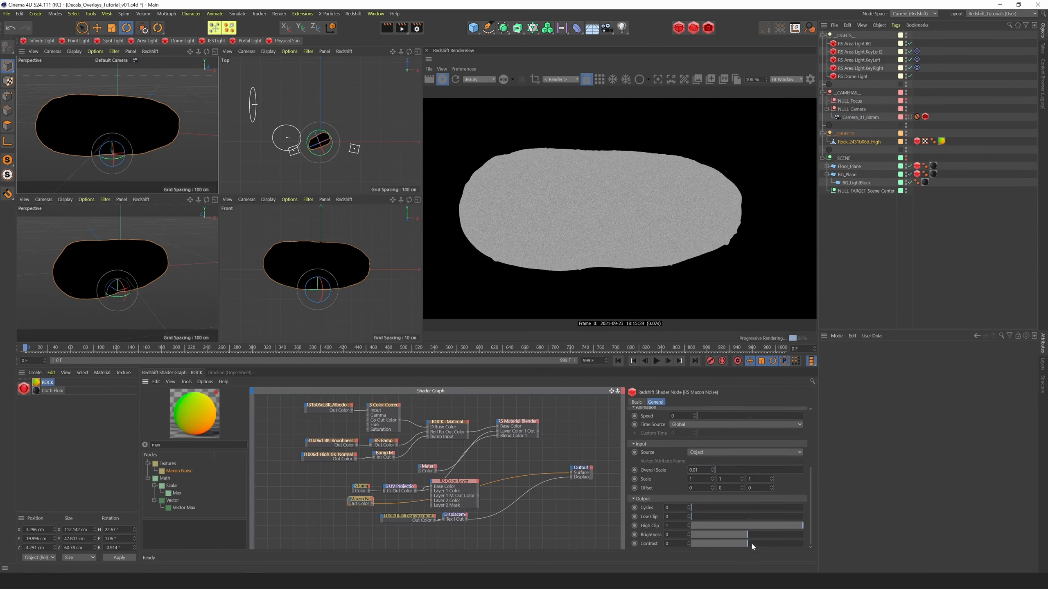
pyautogui.moveTo(752, 544); pyautogui.dragTo(760, 543)
# Connect the Maxon Noise to the Color Layer's Layer 1 Color and preview the Color Layer through the Output
pyautogui.moveTo(373, 503); pyautogui.dragTo(432, 484)
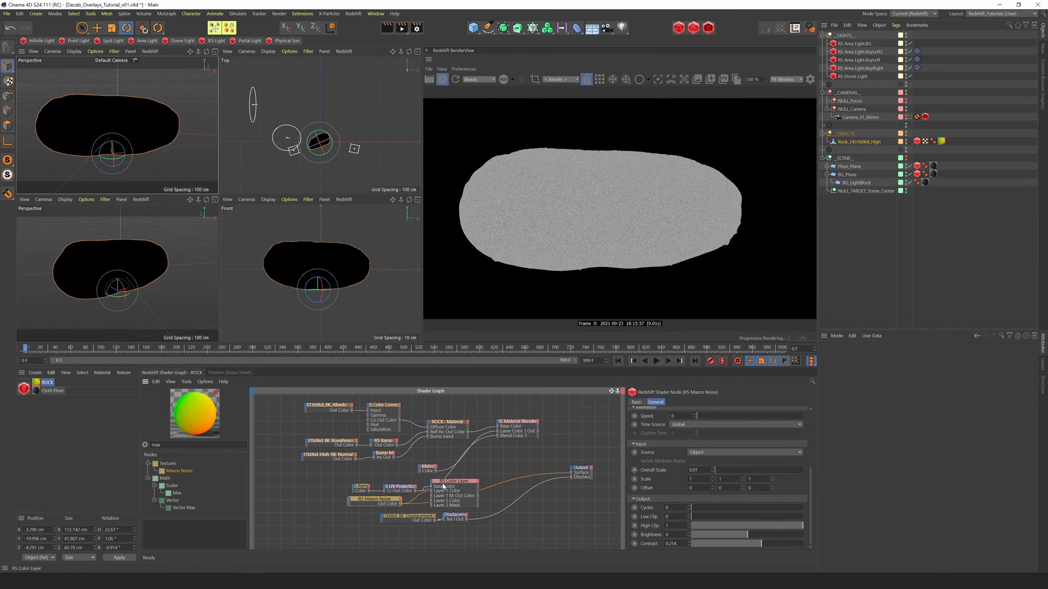
pyautogui.click(445, 484)
pyautogui.press('o')
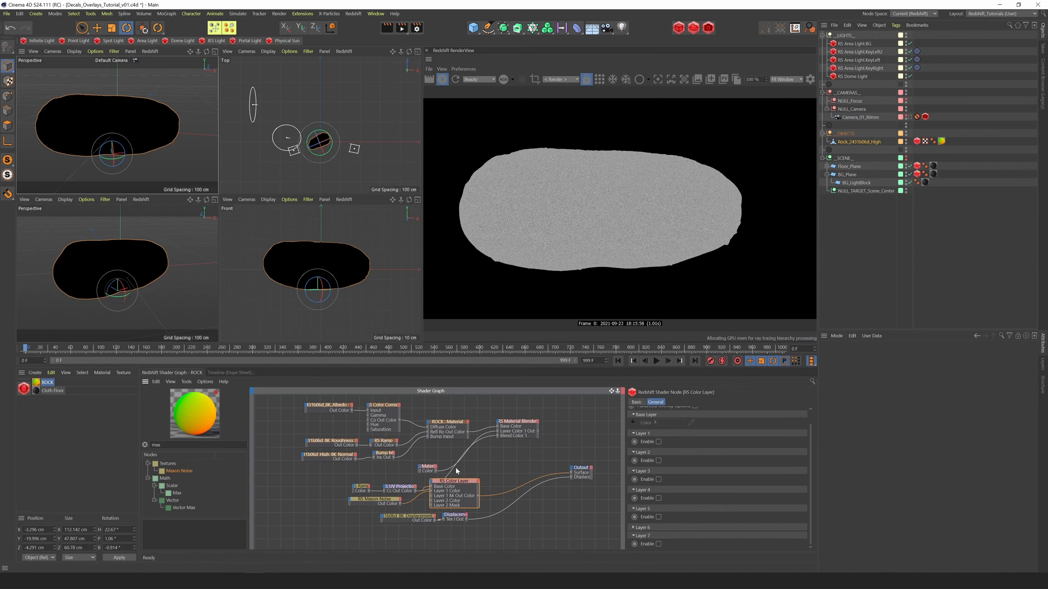
# Enable Layer 1 of the Color Layer and set its blend mode to Overlay
pyautogui.click(658, 441)
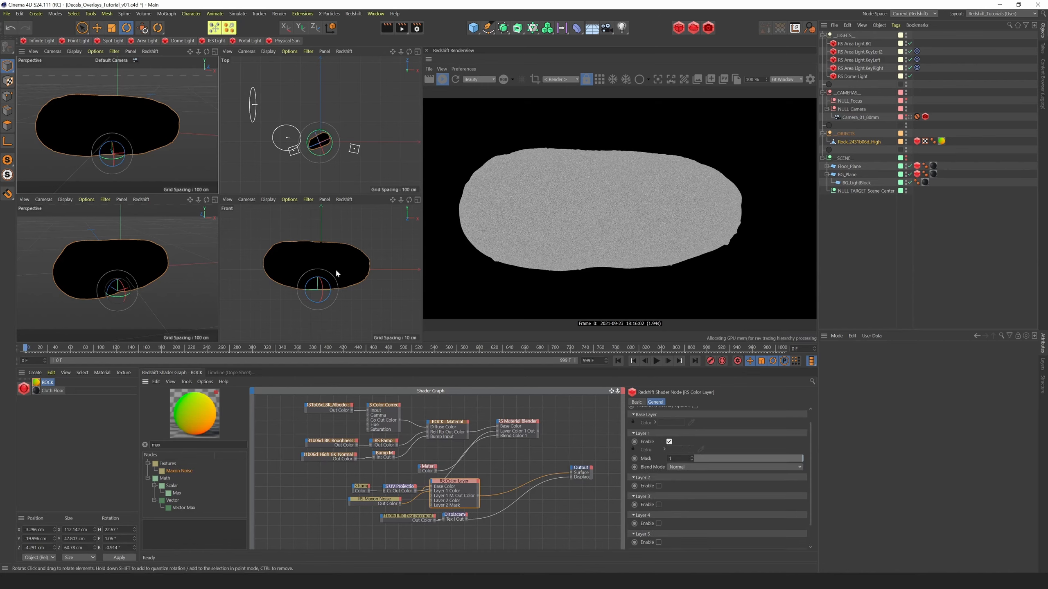
pyautogui.click(693, 467)
pyautogui.click(682, 439)
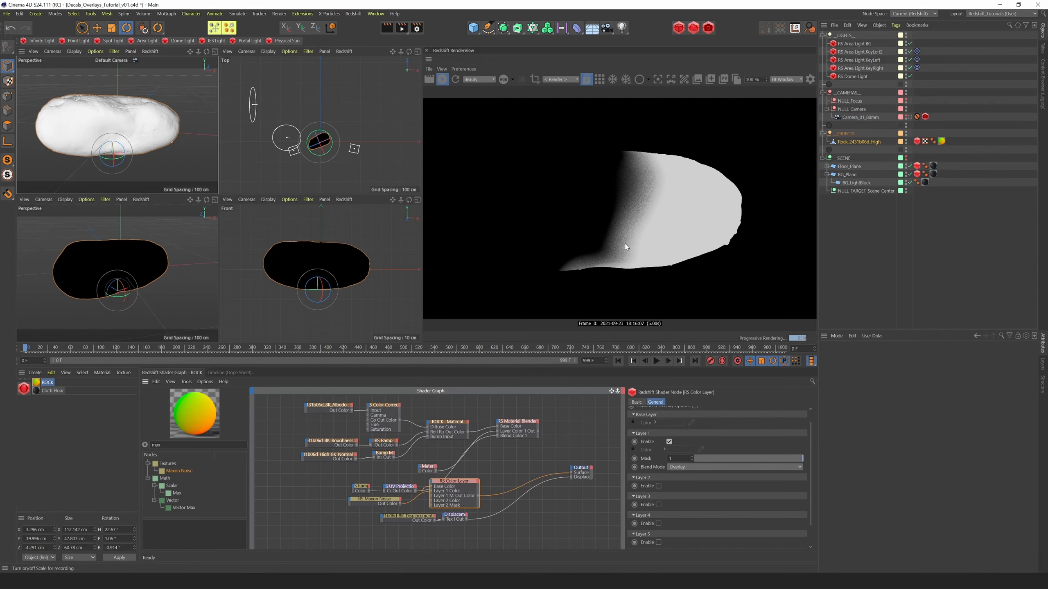
# Set the Maxon Noise's Contrast to 0.51 and adjust its Overall Scale, starting with 0.02
pyautogui.click(374, 499)
pyautogui.scroll(-3, 811, 494)
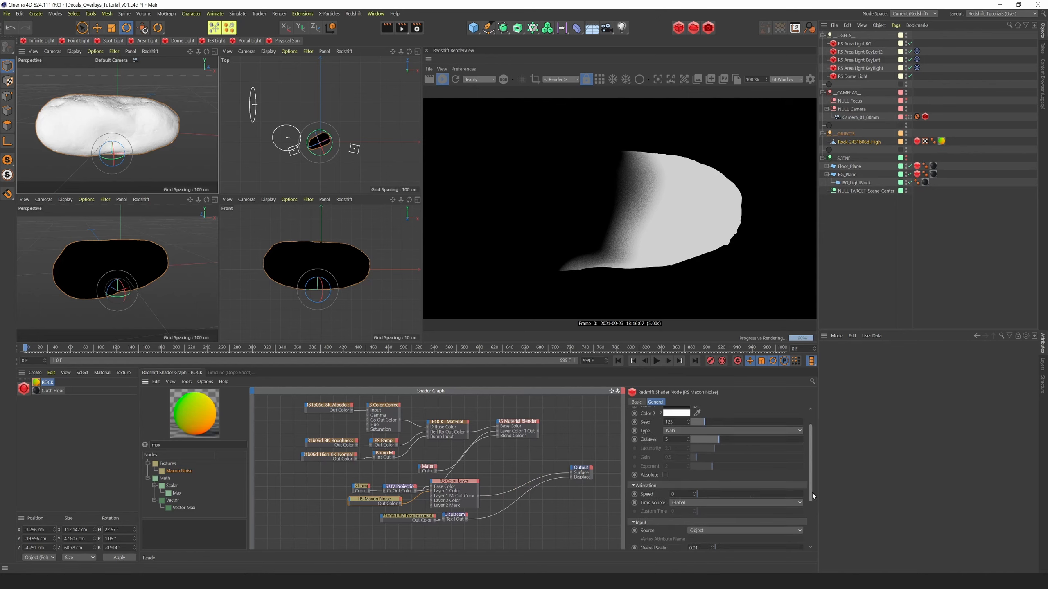
pyautogui.moveTo(766, 544); pyautogui.dragTo(786, 544)
pyautogui.moveTo(712, 471); pyautogui.dragTo(713, 469)
pyautogui.press('BackSpace')
pyautogui.press('Return')
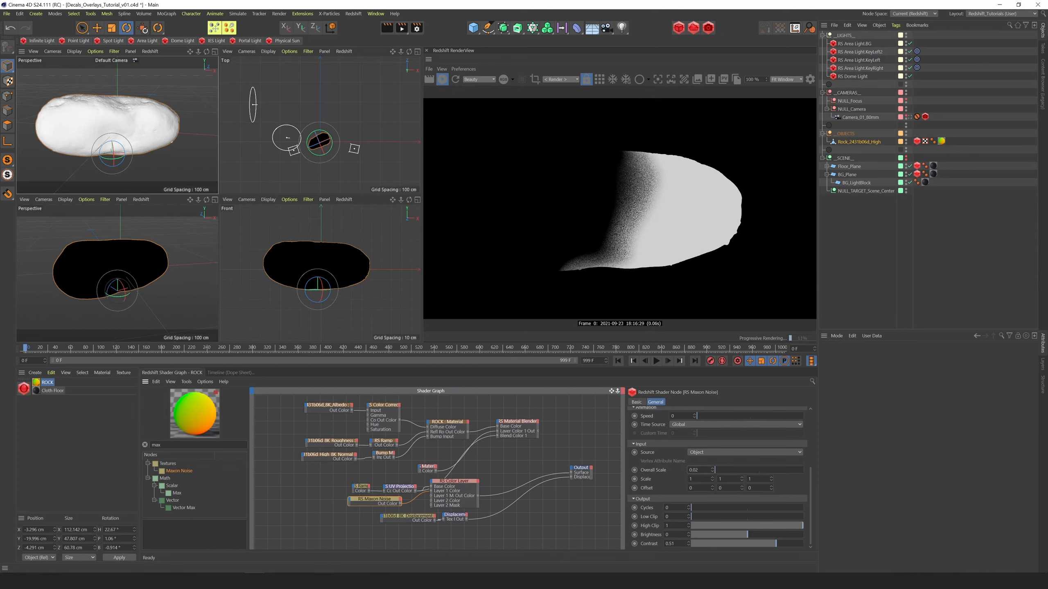
pyautogui.write('5')
pyautogui.press('Return')
pyautogui.press('Return')
# Route the Material Blender back to the Output's Surface and tidy the Ramp, UV Projection and Color Layer nodes
pyautogui.click(518, 421)
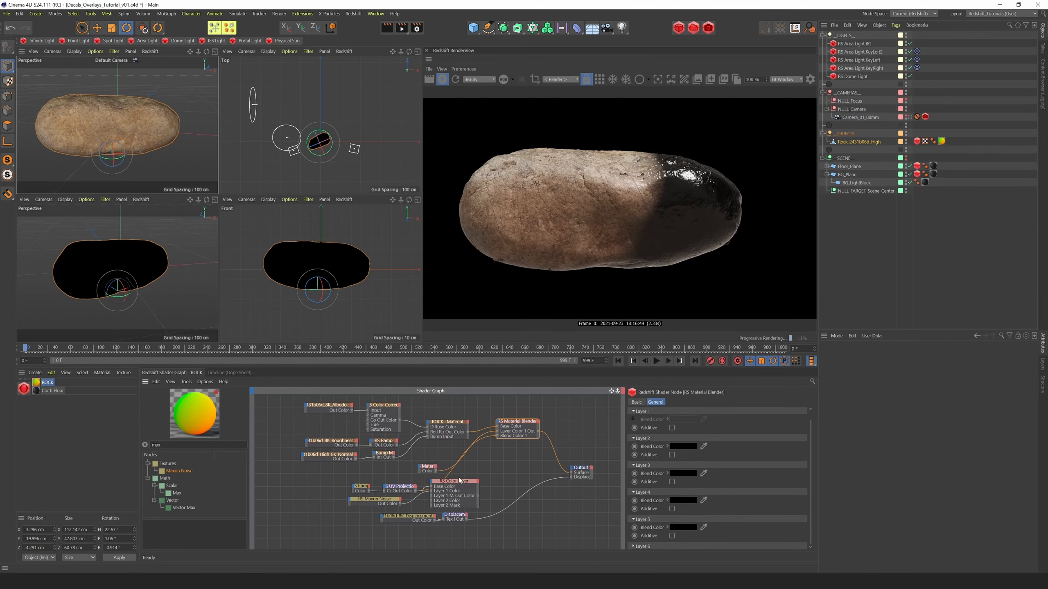
pyautogui.click(398, 487)
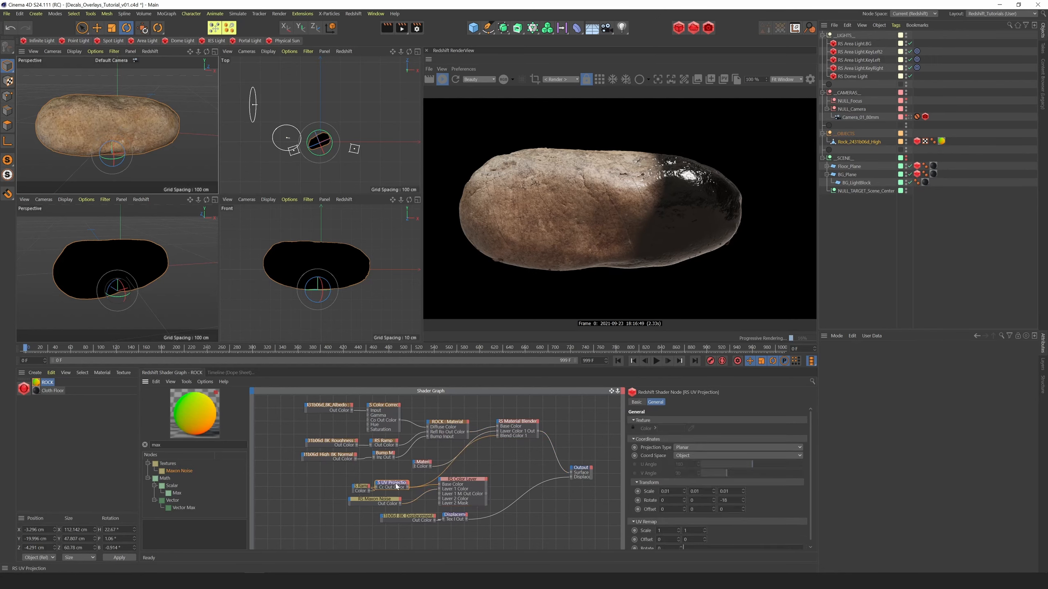
pyautogui.moveTo(363, 488)
pyautogui.mouseDown()
pyautogui.moveTo(349, 484)
pyautogui.moveTo(373, 483)
pyautogui.mouseUp()
pyautogui.moveTo(463, 481); pyautogui.dragTo(461, 479)
# Add a black knot to the mask ramp beyond the white knot to form a narrow white band
pyautogui.click(352, 486)
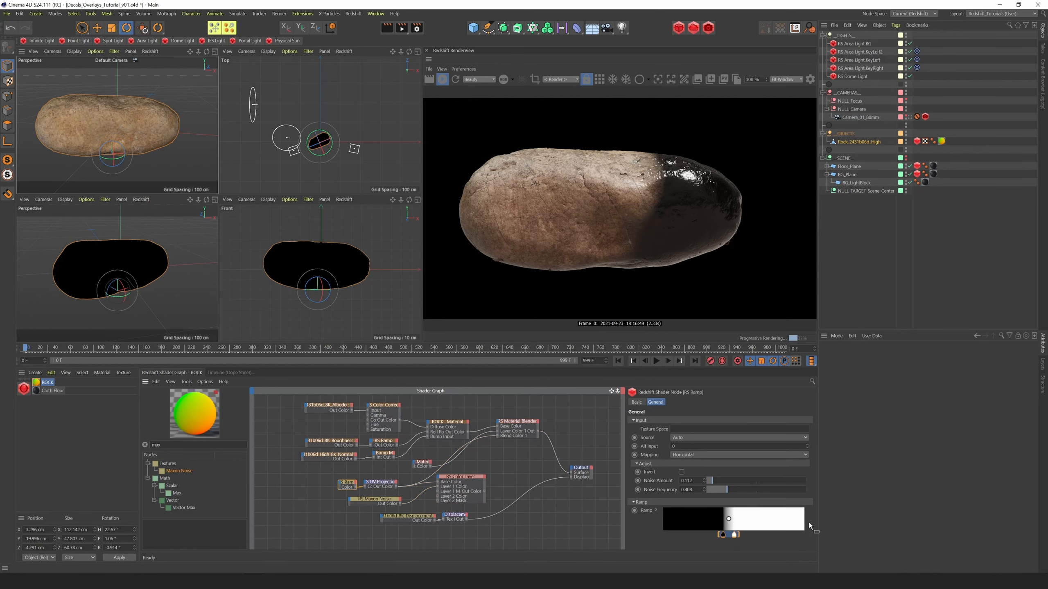
pyautogui.click(704, 536)
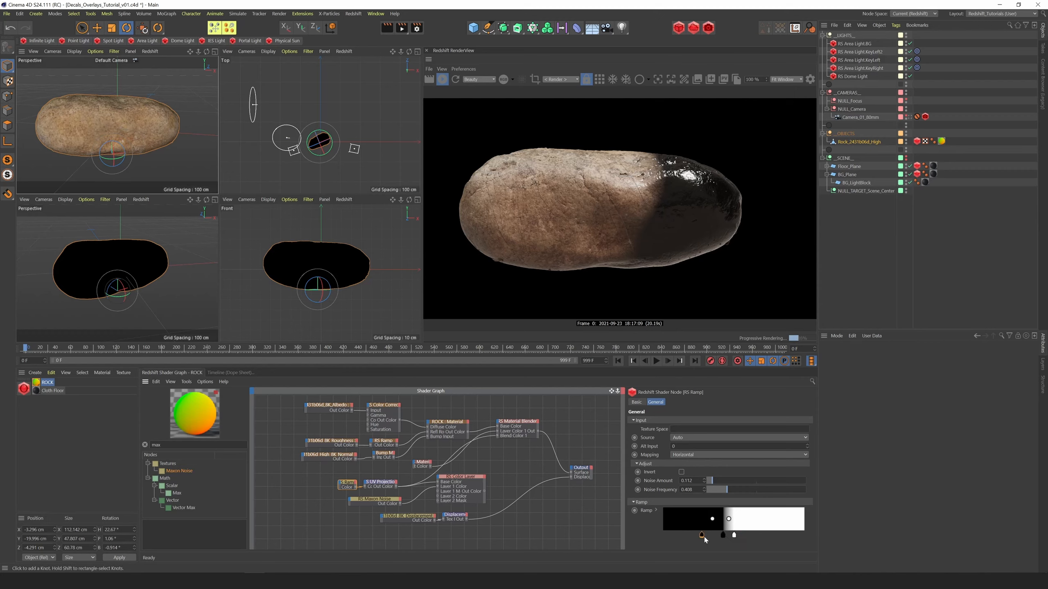
pyautogui.moveTo(704, 536); pyautogui.dragTo(747, 542)
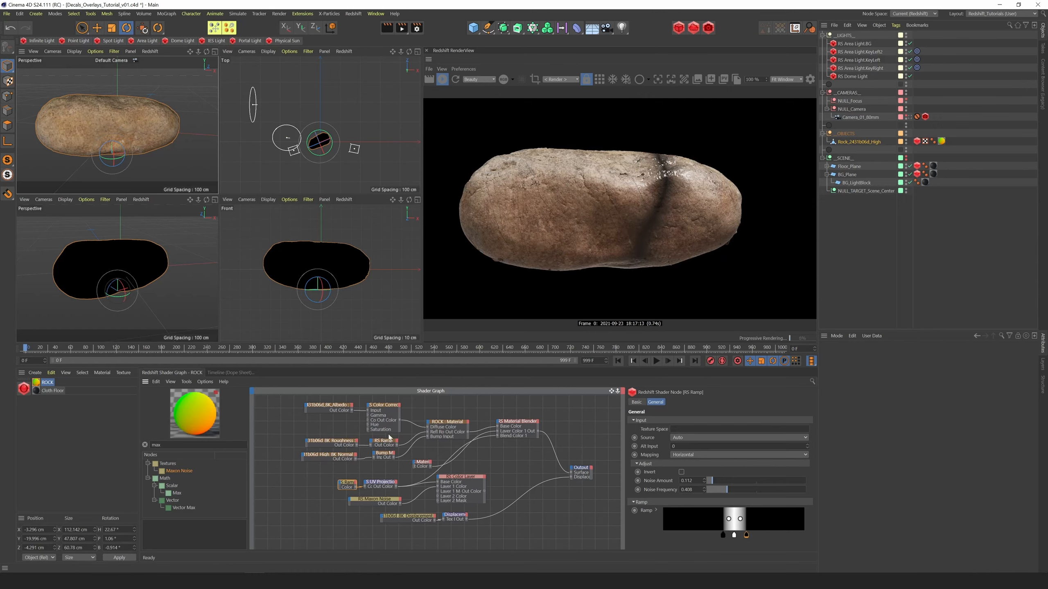
# Set the UV Projection's third rotation value to -57 and offset to 0.2, 1.8, 0.4, and reduce the mask ramp's Noise Amount to about 0.04
pyautogui.click(383, 487)
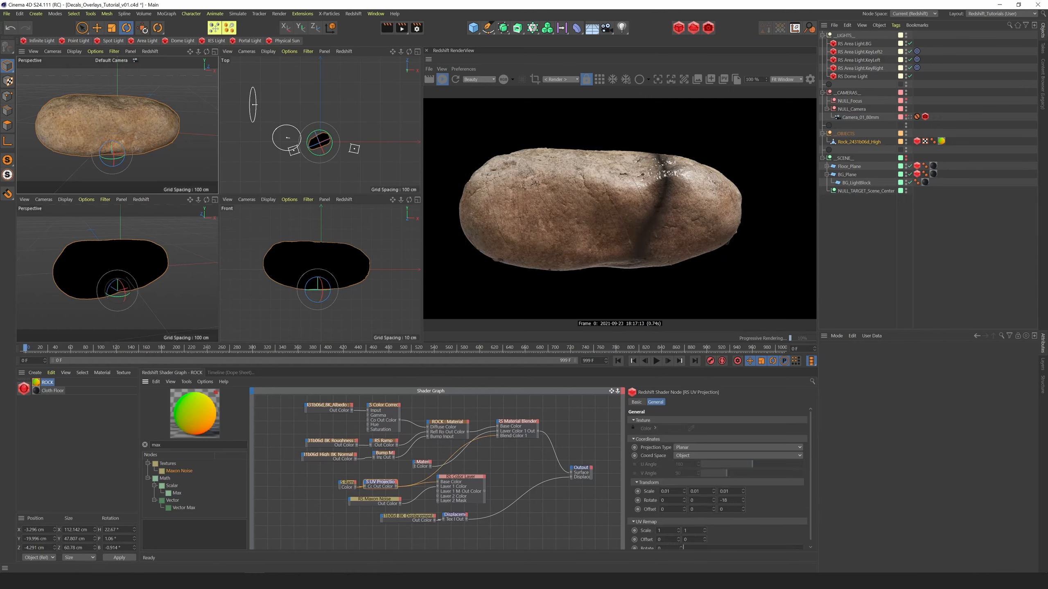
pyautogui.moveTo(742, 499)
pyautogui.mouseDown()
pyautogui.moveTo(741, 523)
pyautogui.moveTo(743, 507)
pyautogui.moveTo(684, 509)
pyautogui.moveTo(744, 510)
pyautogui.moveTo(740, 501)
pyautogui.mouseUp()
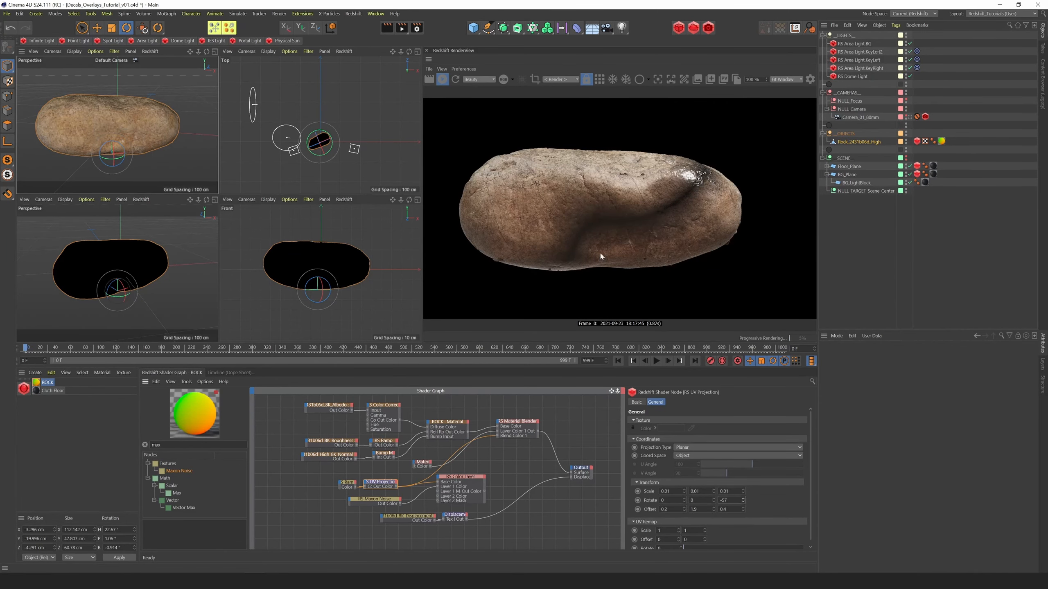
pyautogui.click(349, 485)
pyautogui.moveTo(711, 485); pyautogui.dragTo(721, 479)
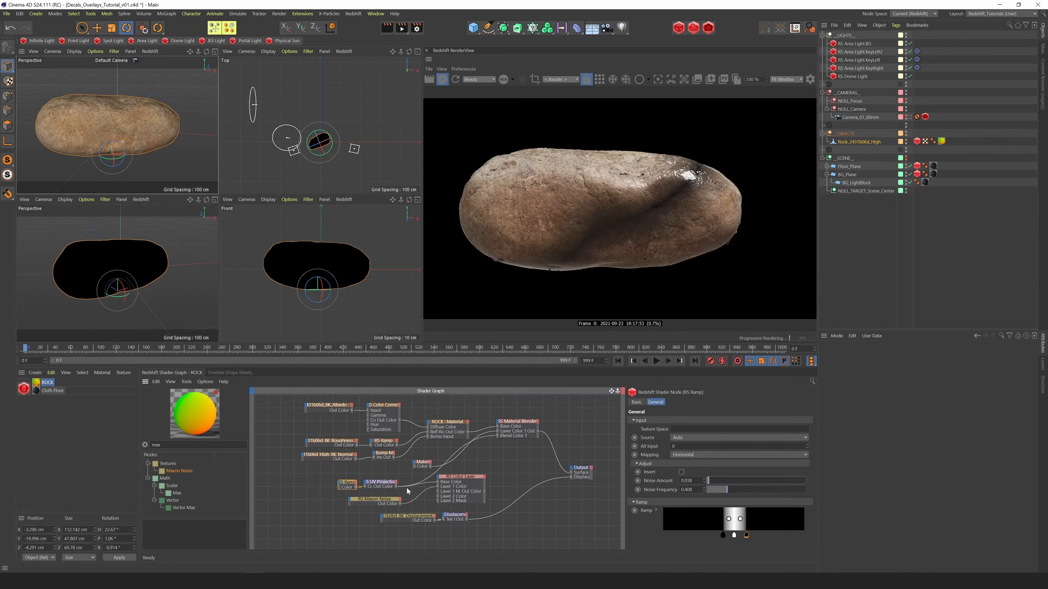
# Add a Ramp node to the shader graph and connect the Color Layer's output to the Material Blender's Blend Color 1
pyautogui.click(460, 478)
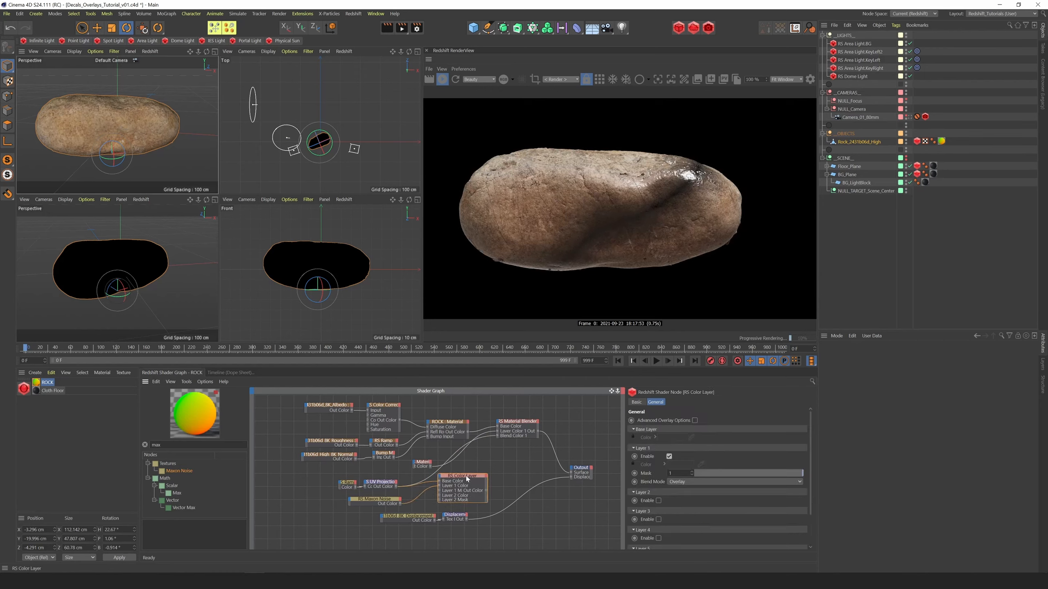
pyautogui.doubleClick(157, 444)
pyautogui.write('ramp')
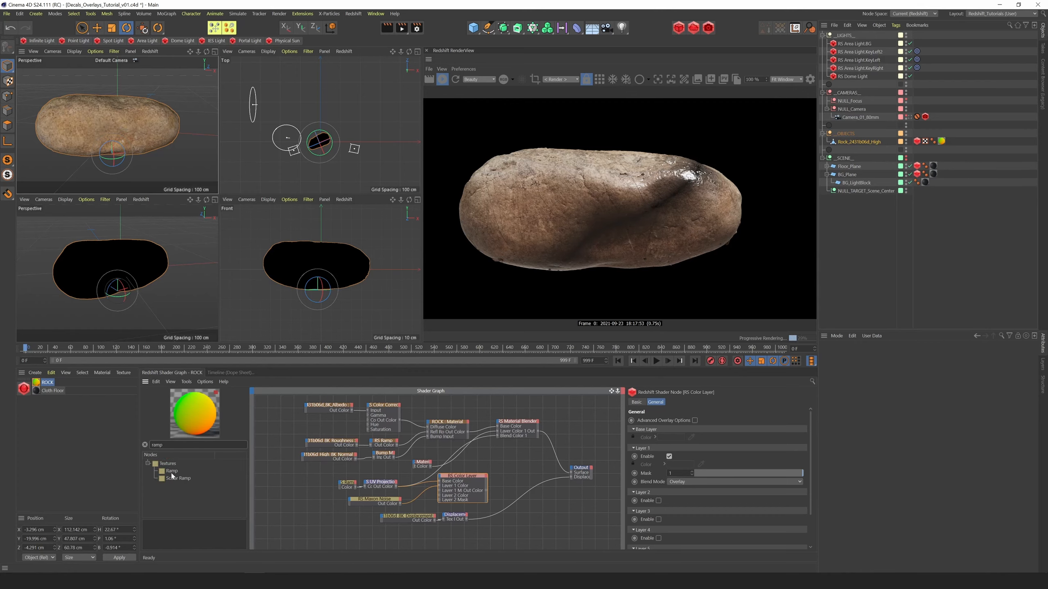
pyautogui.moveTo(171, 472); pyautogui.dragTo(393, 467)
pyautogui.click(465, 477)
pyautogui.moveTo(486, 492); pyautogui.dragTo(498, 435)
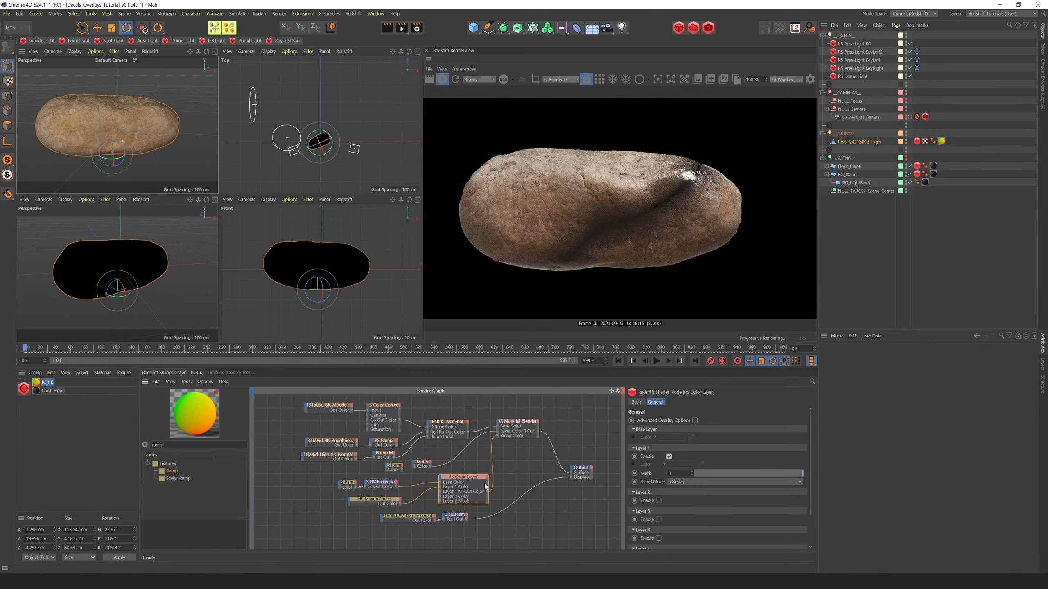
pyautogui.moveTo(463, 477); pyautogui.dragTo(457, 478)
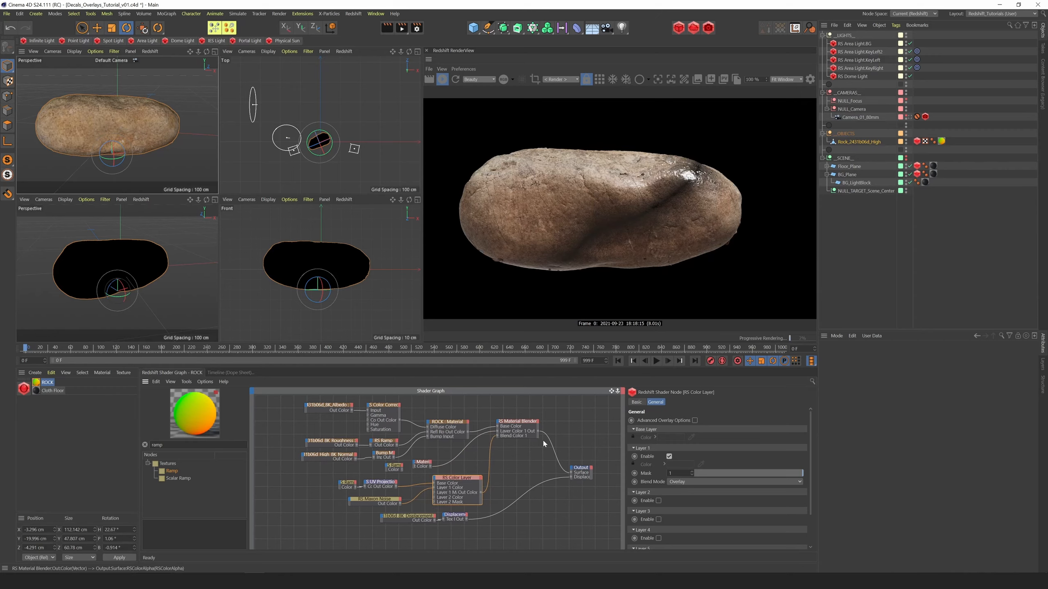
# Shift the mask ramp's bias handles and add a second white knot beside the first to widen the dark glossy band
pyautogui.moveTo(117, 125)
pyautogui.keyDown('alt'); pyautogui.mouseDown(button='right')
pyautogui.moveTo(177, 124)
pyautogui.moveTo(139, 125)
pyautogui.mouseUp(button='right'); pyautogui.keyUp('alt')
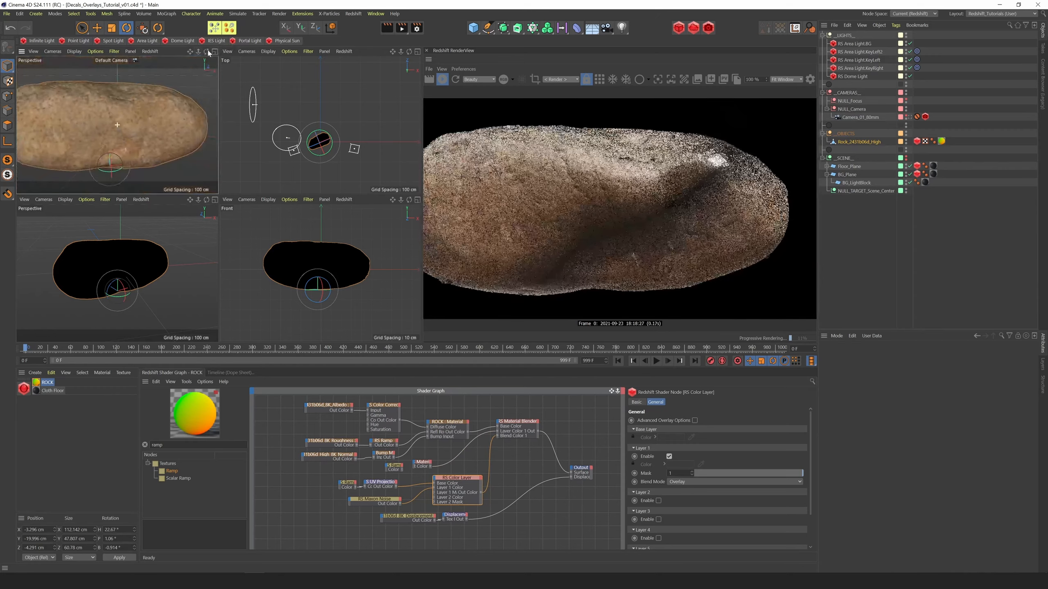
pyautogui.click(347, 482)
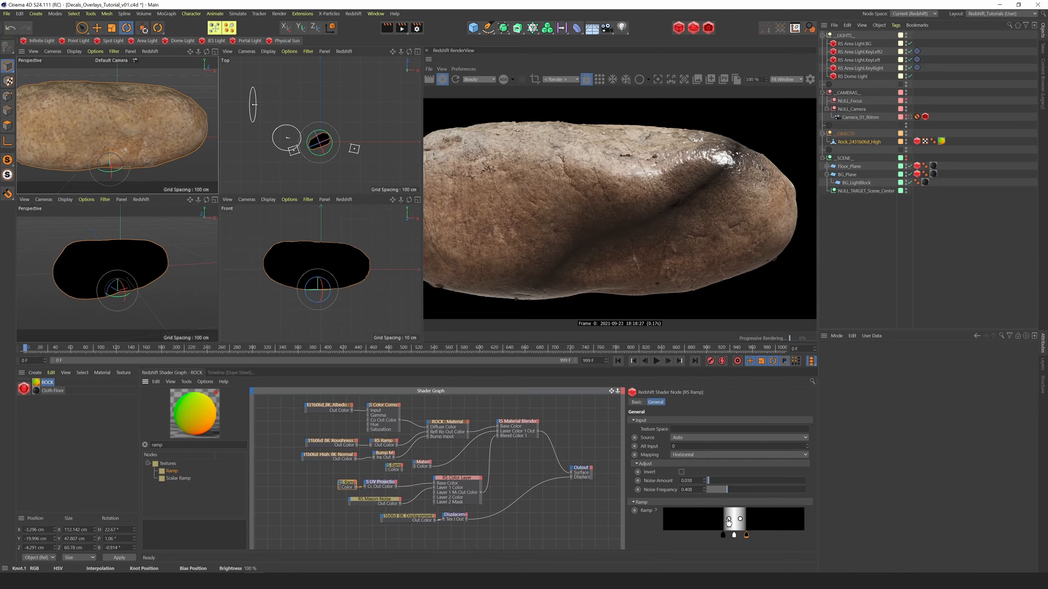
pyautogui.moveTo(728, 522); pyautogui.dragTo(876, 495)
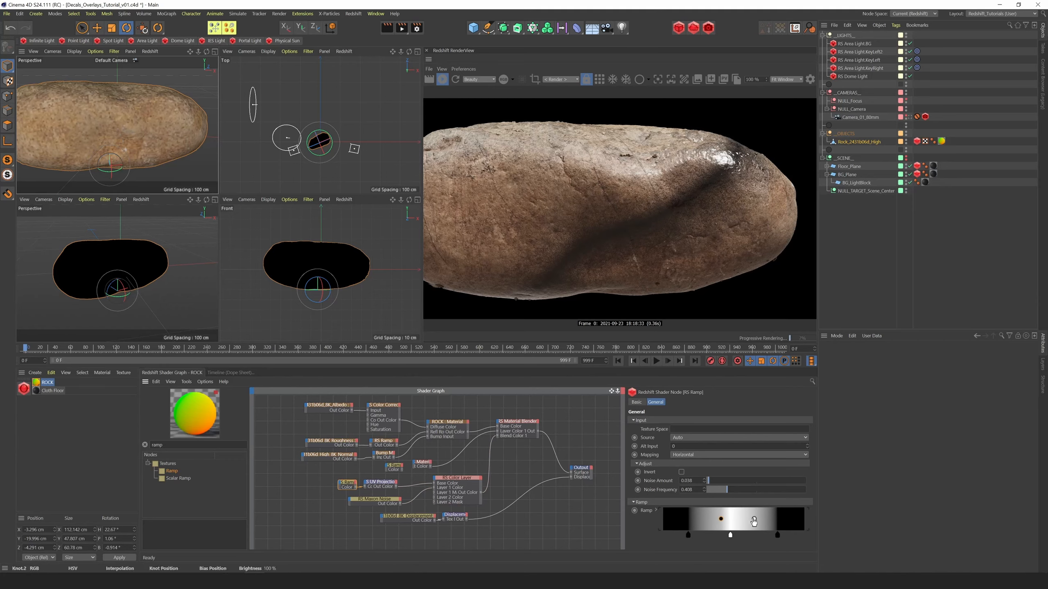
pyautogui.moveTo(753, 522); pyautogui.dragTo(741, 521)
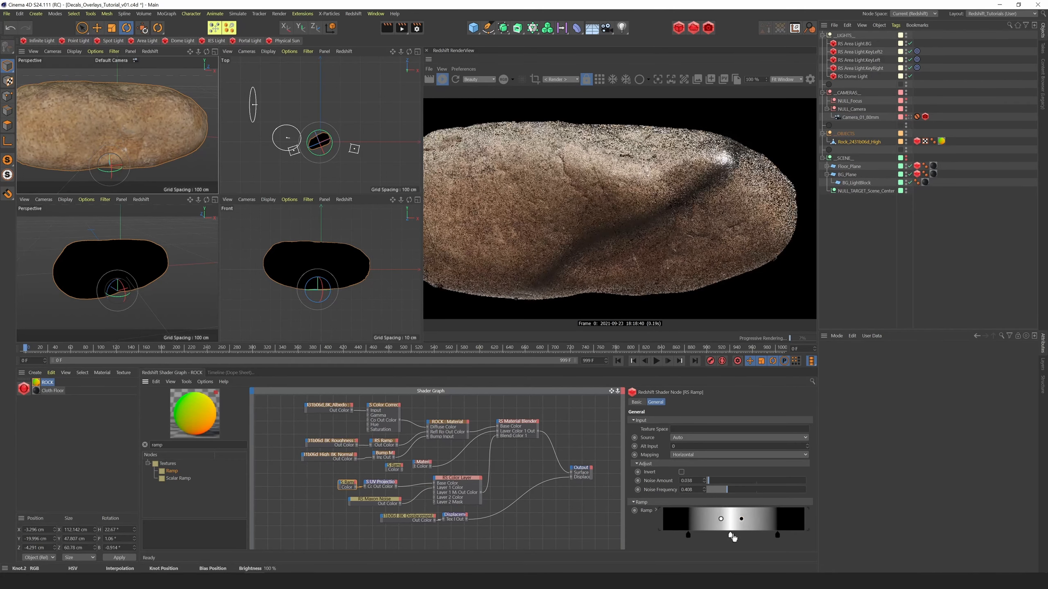
pyautogui.click(738, 536)
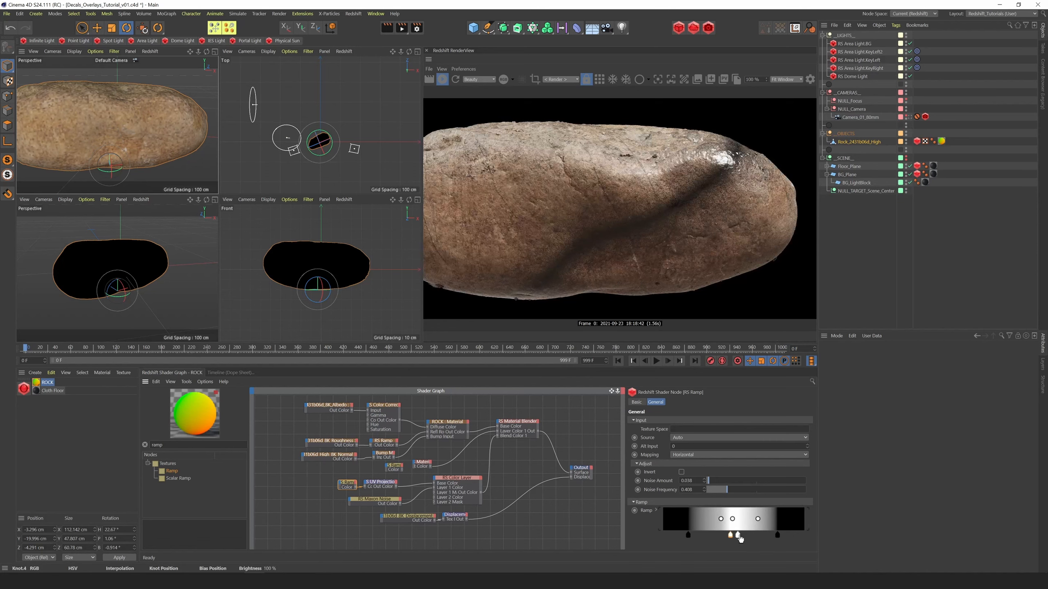
pyautogui.moveTo(740, 539); pyautogui.dragTo(749, 525)
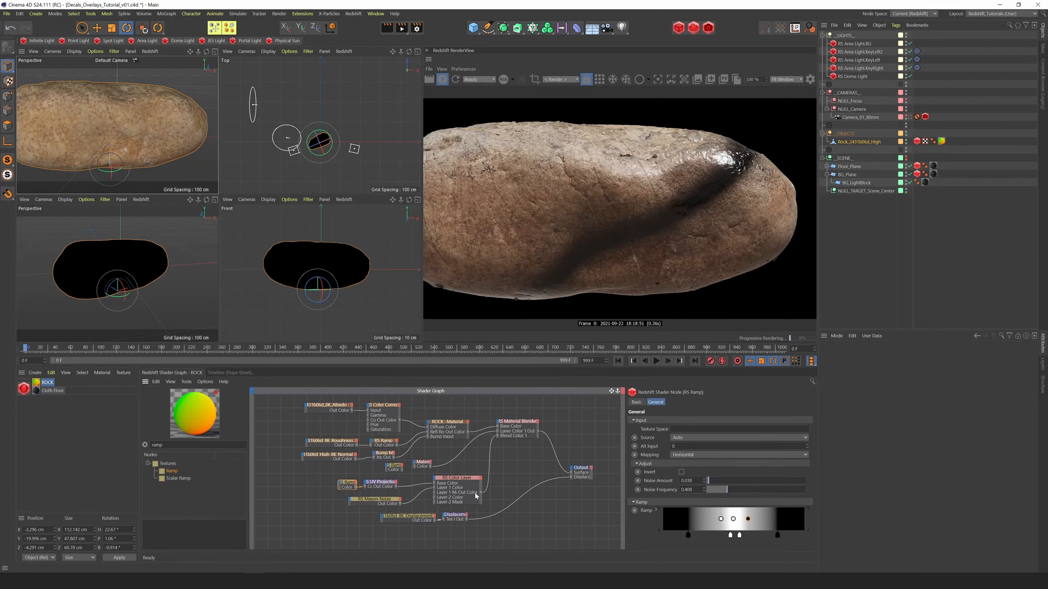
# Connect the Color Layer's output to the new Ramp's Input and open that ramp's settings
pyautogui.moveTo(480, 493); pyautogui.dragTo(387, 466)
pyautogui.moveTo(398, 472)
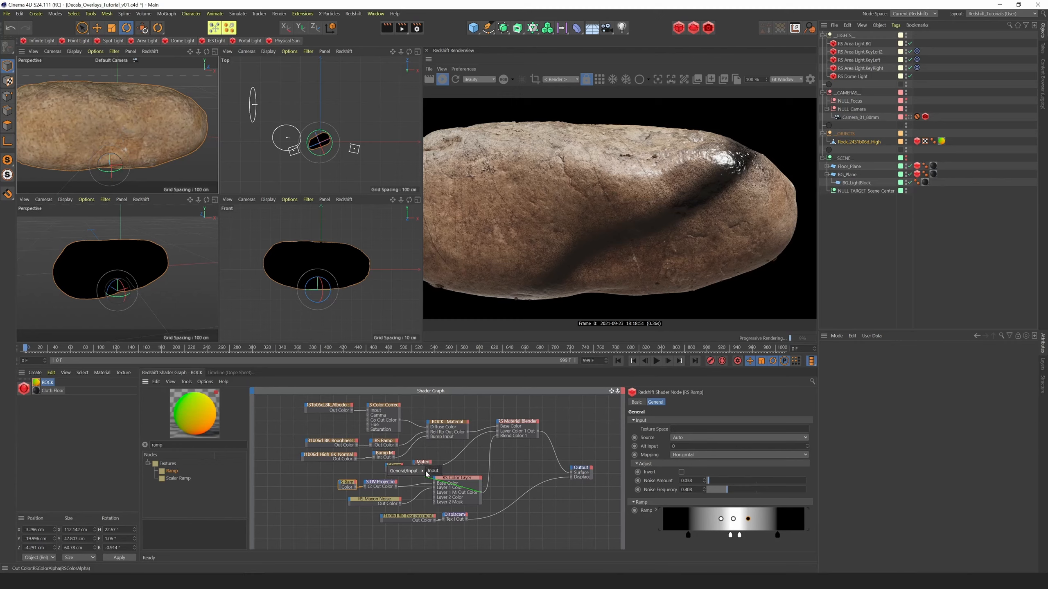
pyautogui.click(430, 472)
pyautogui.click(389, 467)
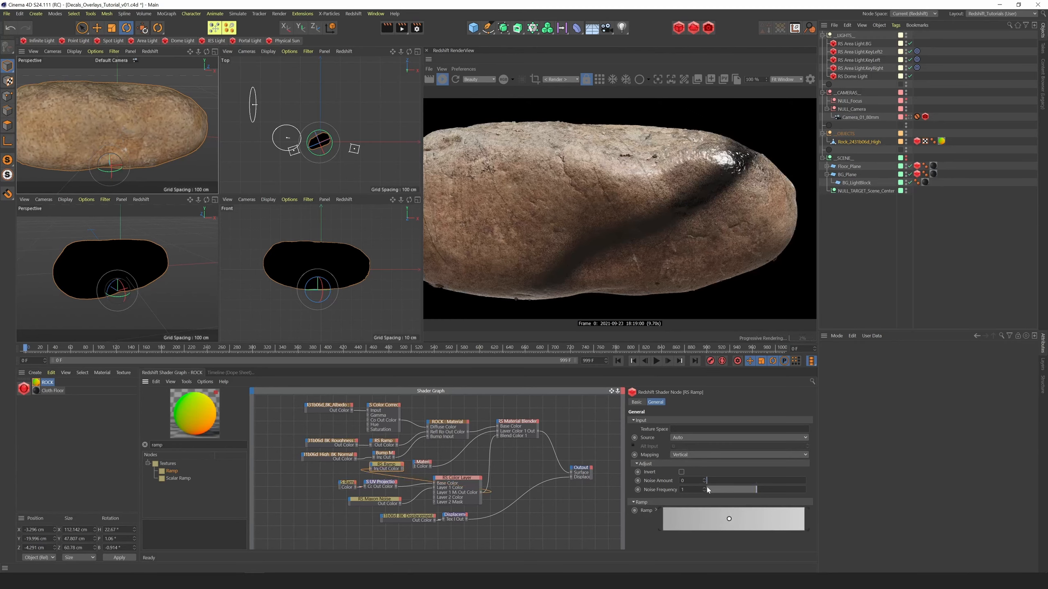
pyautogui.moveTo(729, 519); pyautogui.dragTo(732, 519)
pyautogui.scroll(-5, 672, 519)
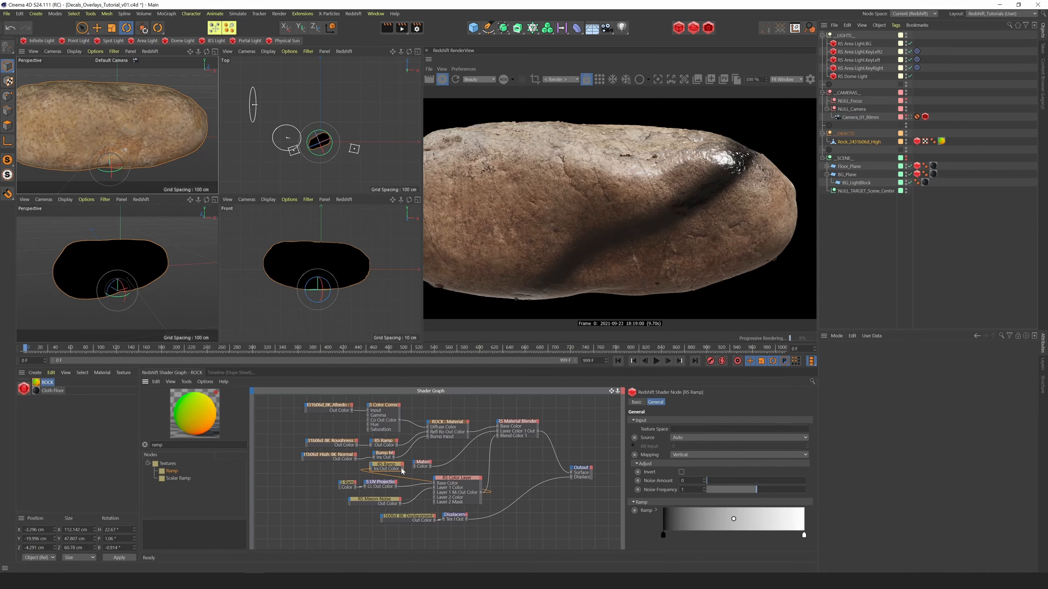
# Connect the new Ramp to the RS Material's Refl Roughness and reposition the material node beside it
pyautogui.moveTo(402, 469); pyautogui.dragTo(416, 465)
pyautogui.moveTo(440, 484)
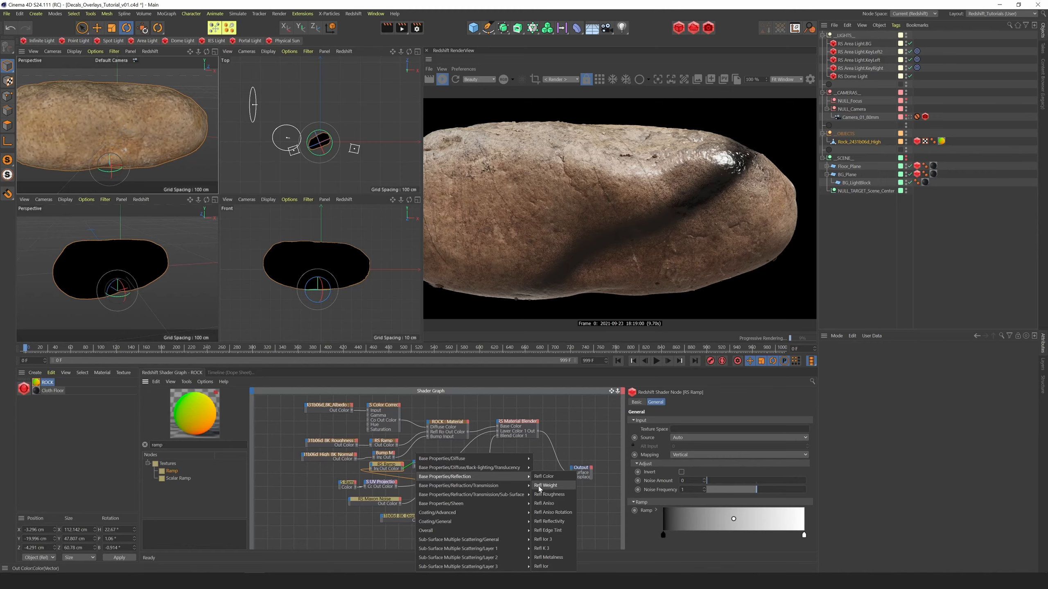
pyautogui.click(549, 494)
pyautogui.moveTo(387, 470); pyautogui.dragTo(382, 470)
pyautogui.moveTo(444, 463); pyautogui.dragTo(452, 457)
# Preview the new roughness Ramp through the Output's Surface and invert its knots to run white to black
pyautogui.click(377, 465)
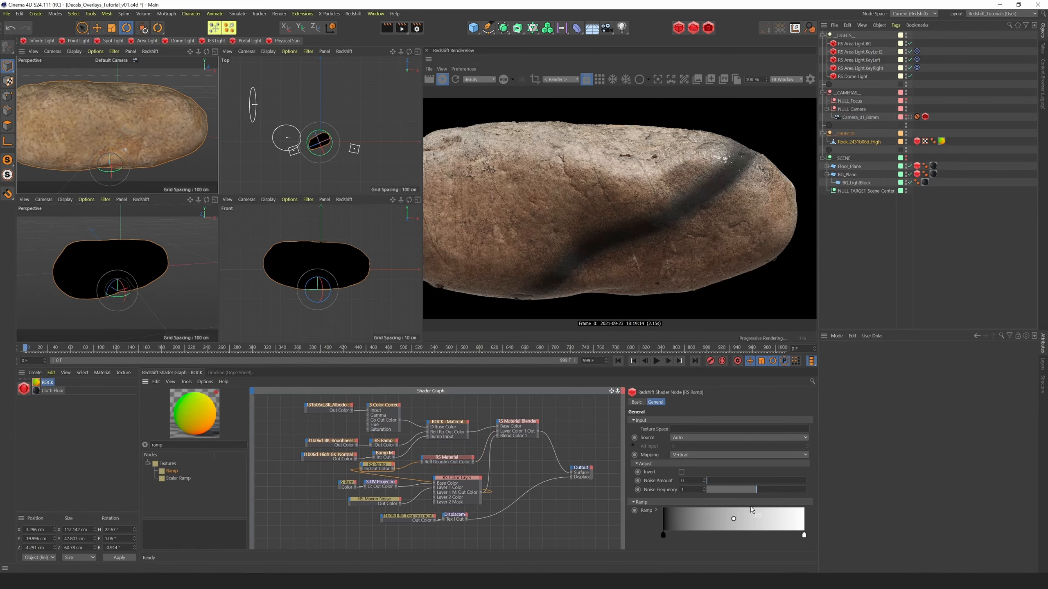
pyautogui.moveTo(572, 473); pyautogui.dragTo(392, 471)
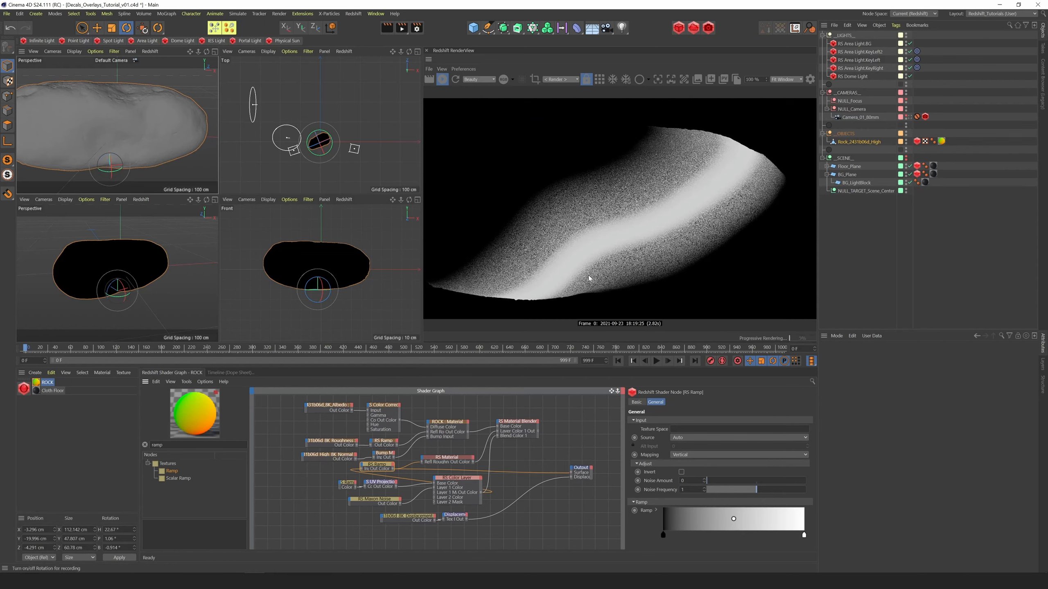
pyautogui.rightClick(714, 530)
pyautogui.click(738, 532)
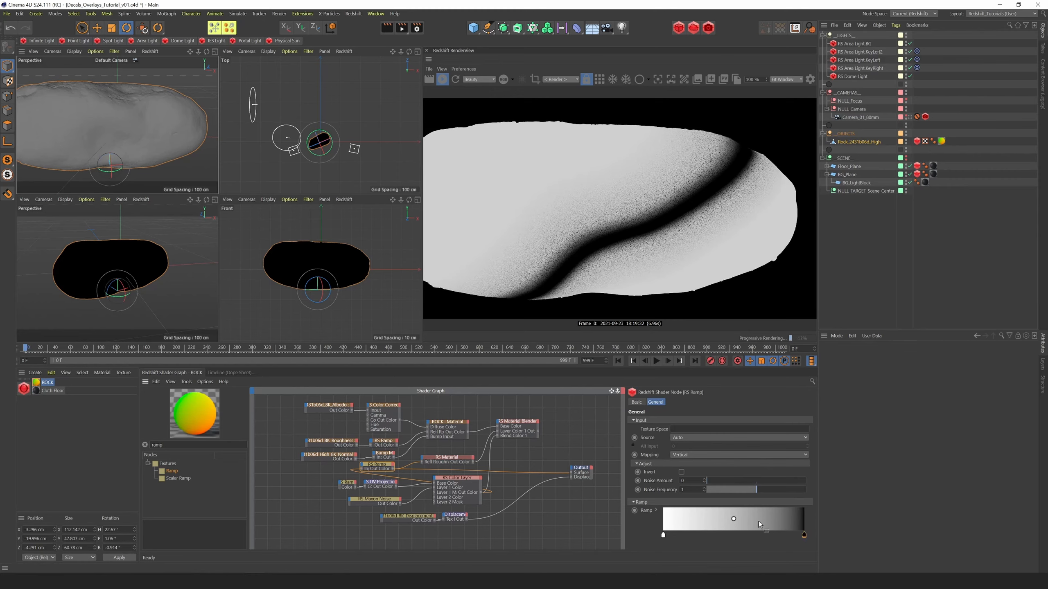
# Expand the roughness ramp's knot settings and raise the black knot's V to 25%
pyautogui.click(656, 511)
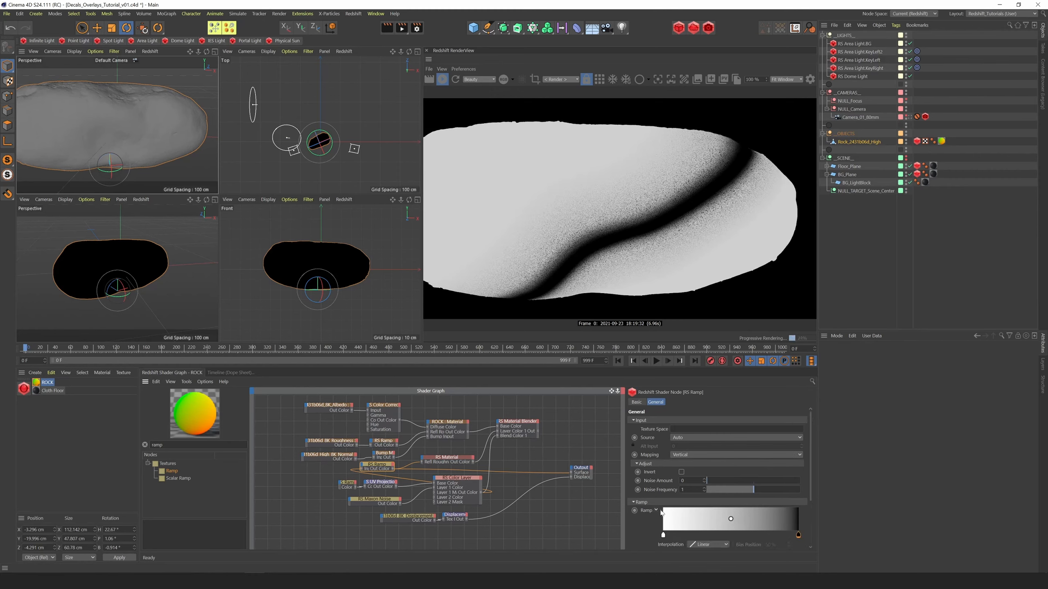
pyautogui.scroll(-3, 814, 493)
pyautogui.click(718, 534)
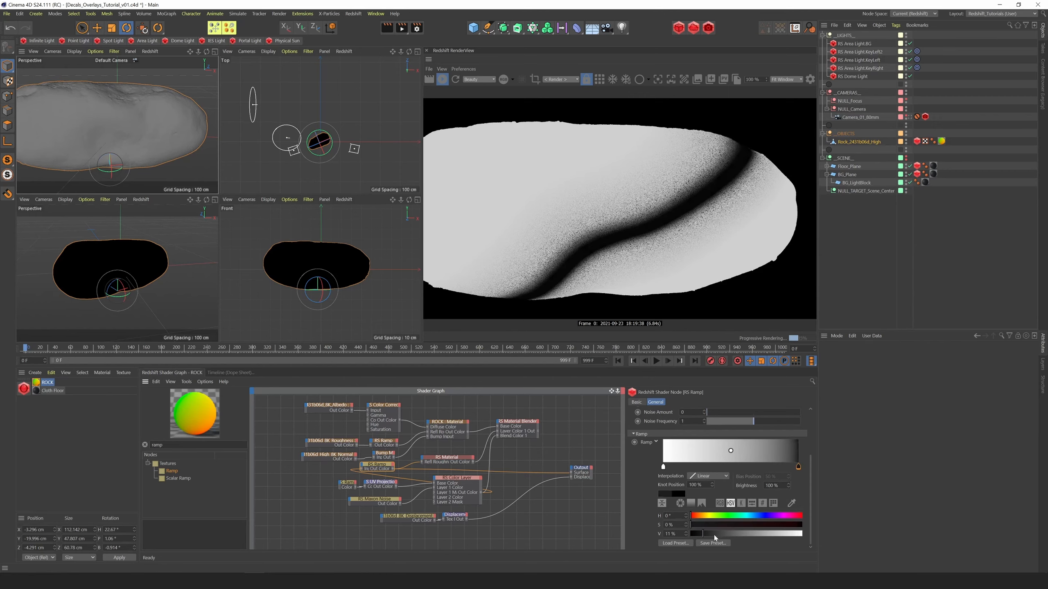
pyautogui.moveTo(720, 535); pyautogui.dragTo(719, 538)
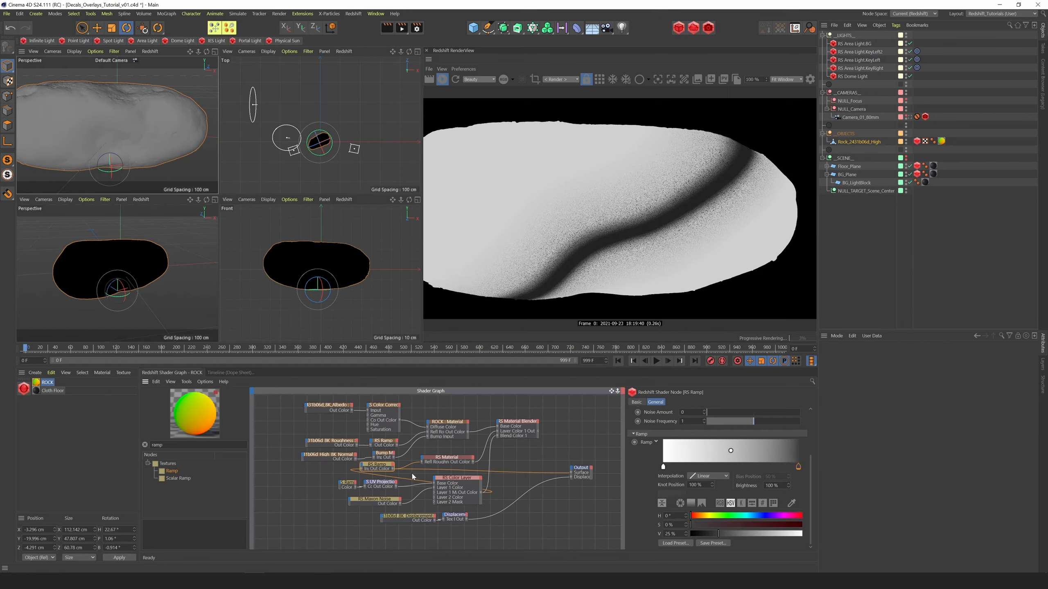
# Duplicate the roughness Ramp and set the copy's dark knot to V 0% and its white knot to V 40%
pyautogui.keyDown('ctrl'); pyautogui.moveTo(379, 465); pyautogui.dragTo(409, 474); pyautogui.keyUp('ctrl')
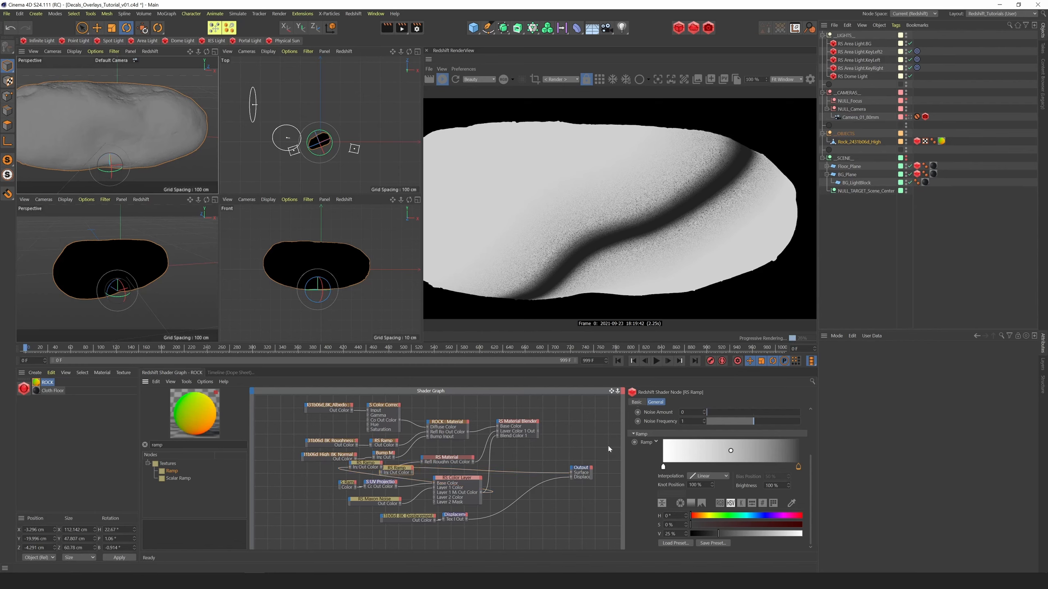
pyautogui.moveTo(700, 534); pyautogui.dragTo(691, 535)
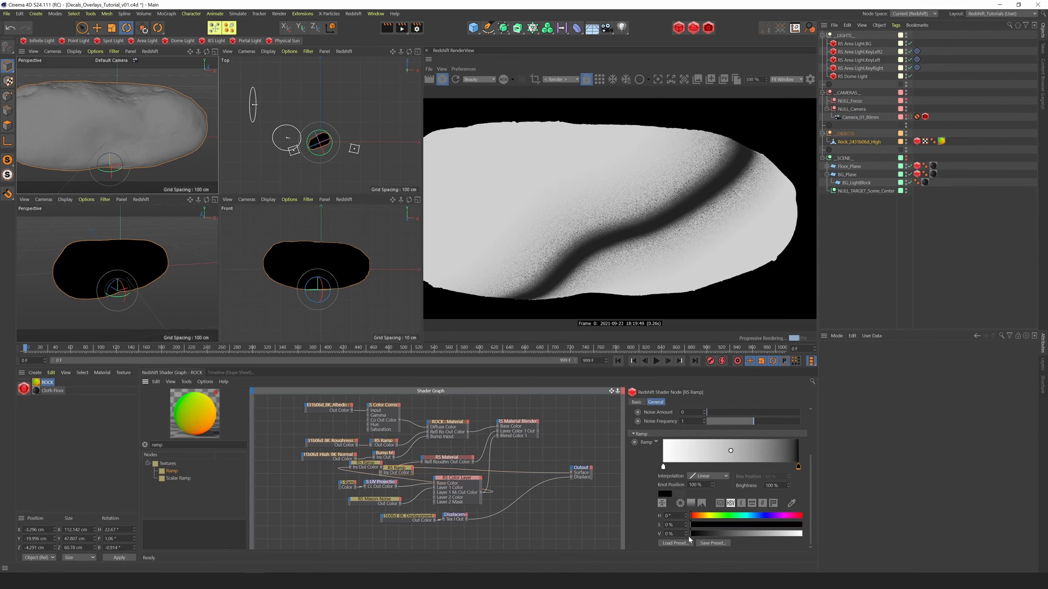
pyautogui.click(663, 467)
pyautogui.moveTo(760, 533); pyautogui.dragTo(735, 534)
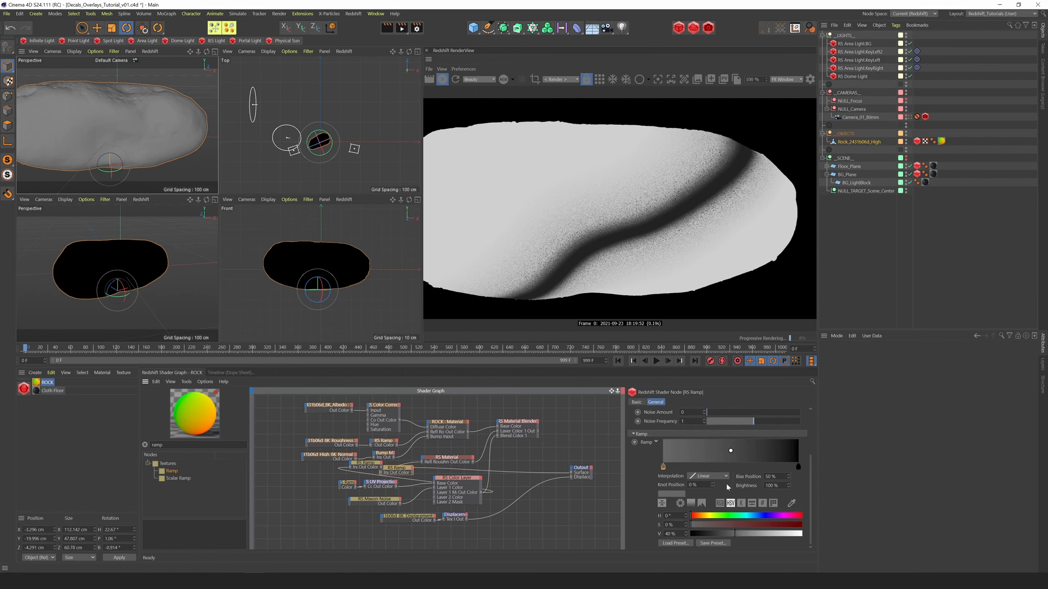
# Feed the Color Layer's output into the duplicated Ramp and connect that ramp to the RS Material's Coat Roughness
pyautogui.click(480, 494)
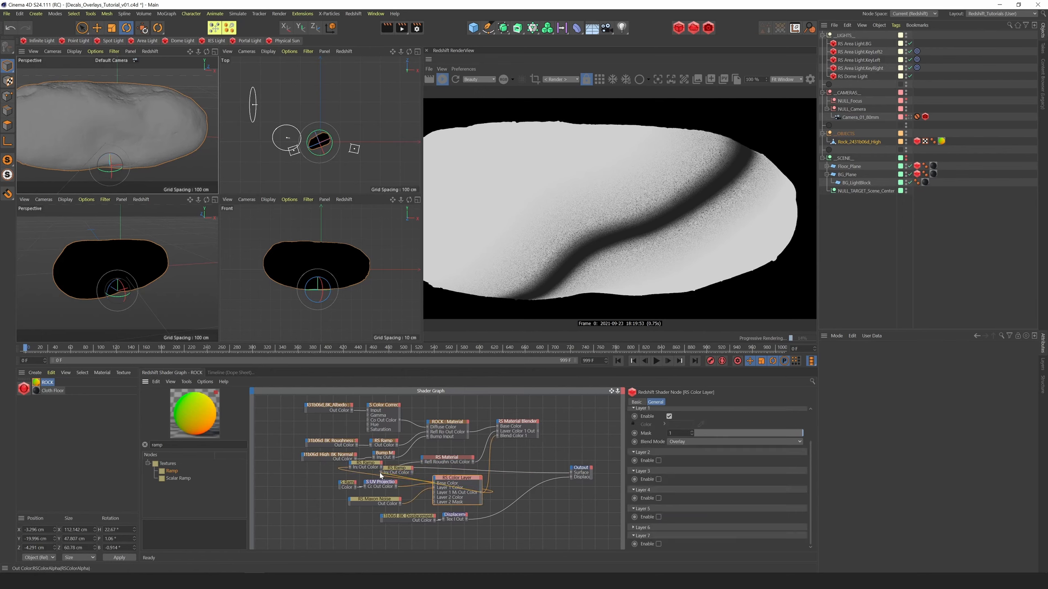
pyautogui.moveTo(381, 475); pyautogui.dragTo(437, 459)
pyautogui.click(463, 512)
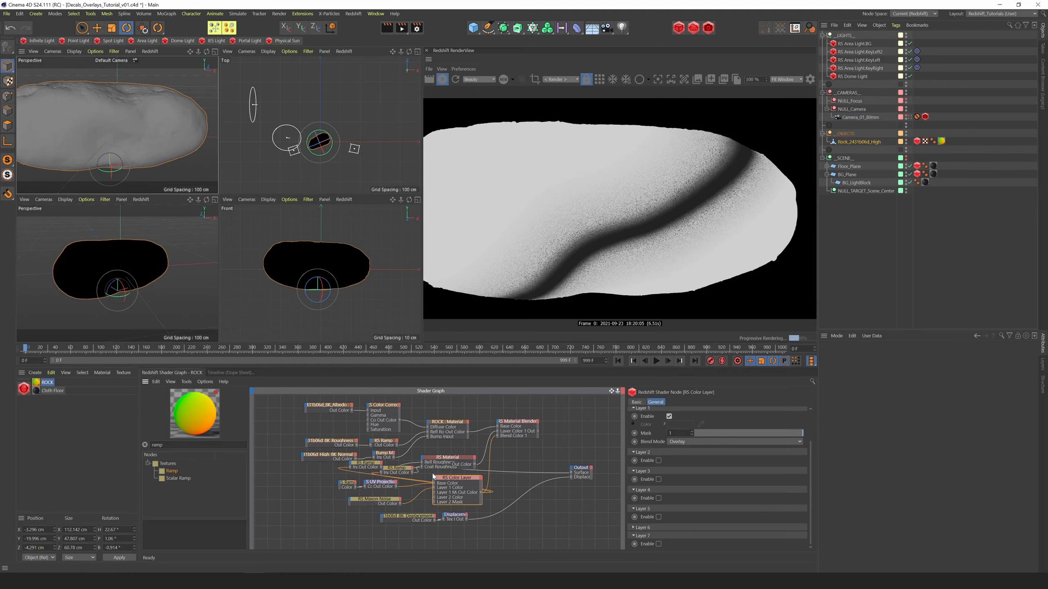
# Reconnect the Material Blender to the Output's Surface and view the rock's glossy band from another angle
pyautogui.click(523, 431)
pyautogui.moveTo(537, 432); pyautogui.dragTo(572, 473)
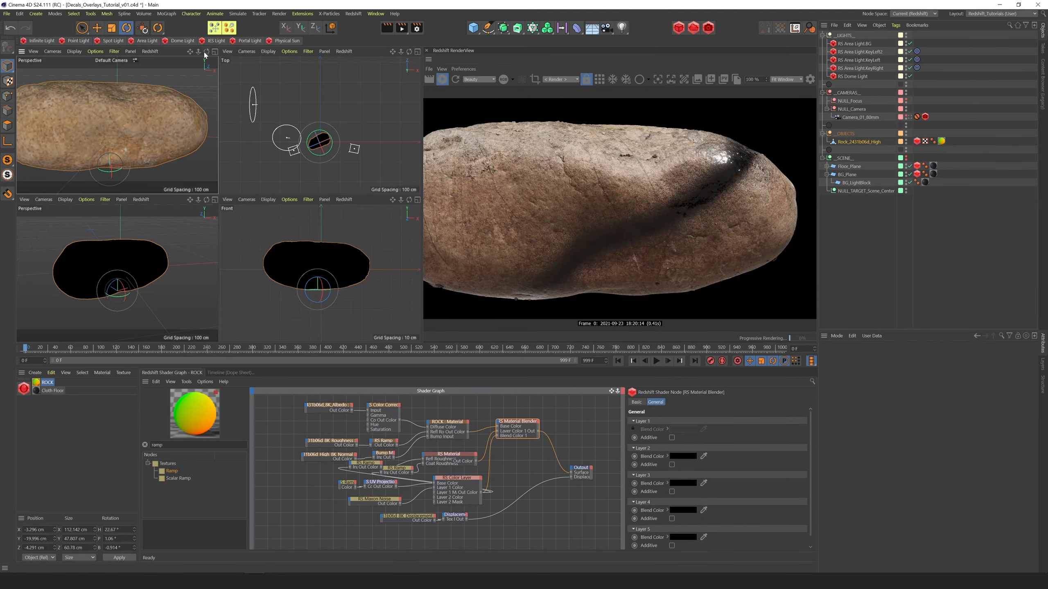
pyautogui.moveTo(206, 52)
pyautogui.mouseDown()
pyautogui.moveTo(180, 58)
pyautogui.moveTo(172, 41)
pyautogui.moveTo(179, 27)
pyautogui.moveTo(200, 40)
pyautogui.mouseUp()
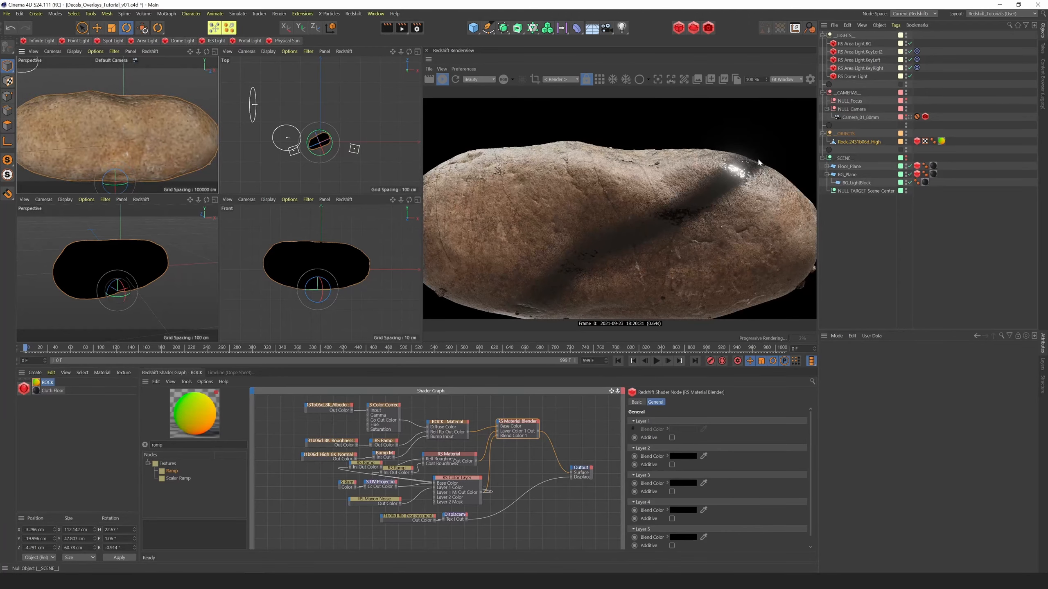
# Set the coat roughness ramp's dark knot to V 11% and brighten its grey knot
pyautogui.click(397, 468)
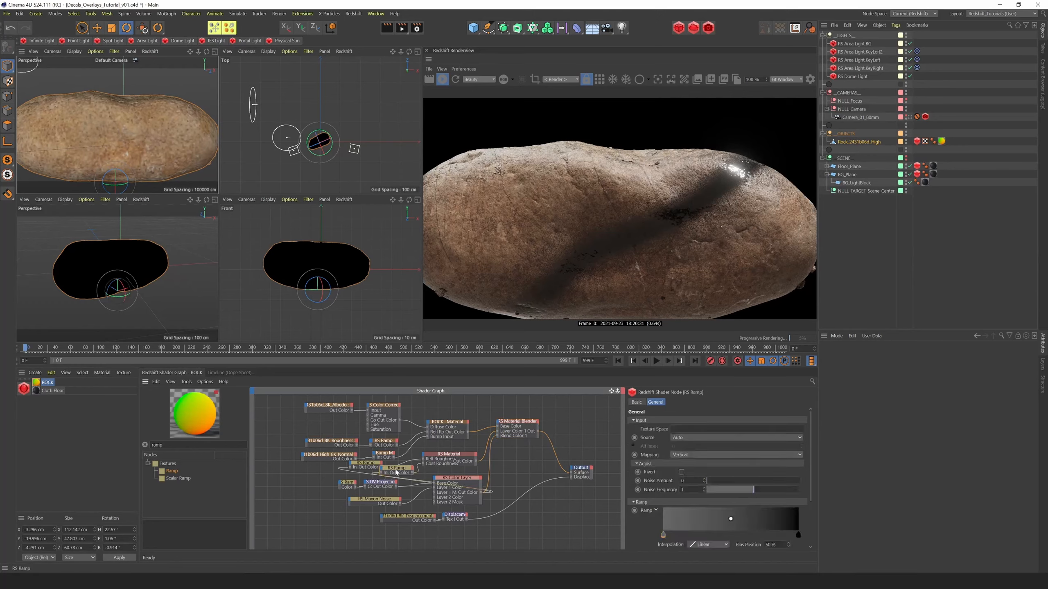
pyautogui.click(798, 535)
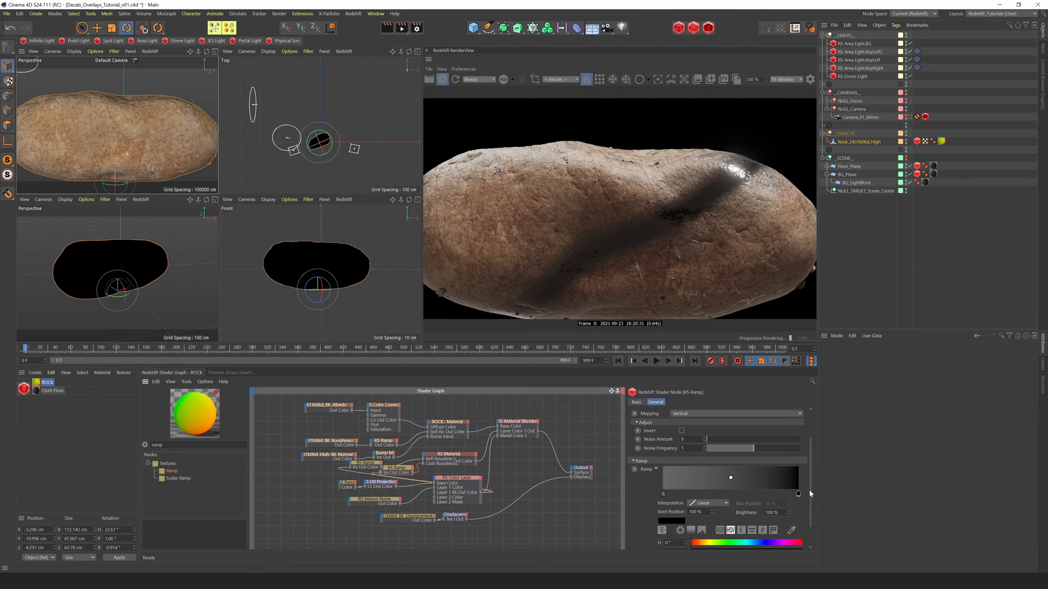
pyautogui.scroll(-3, 809, 489)
pyautogui.click(701, 534)
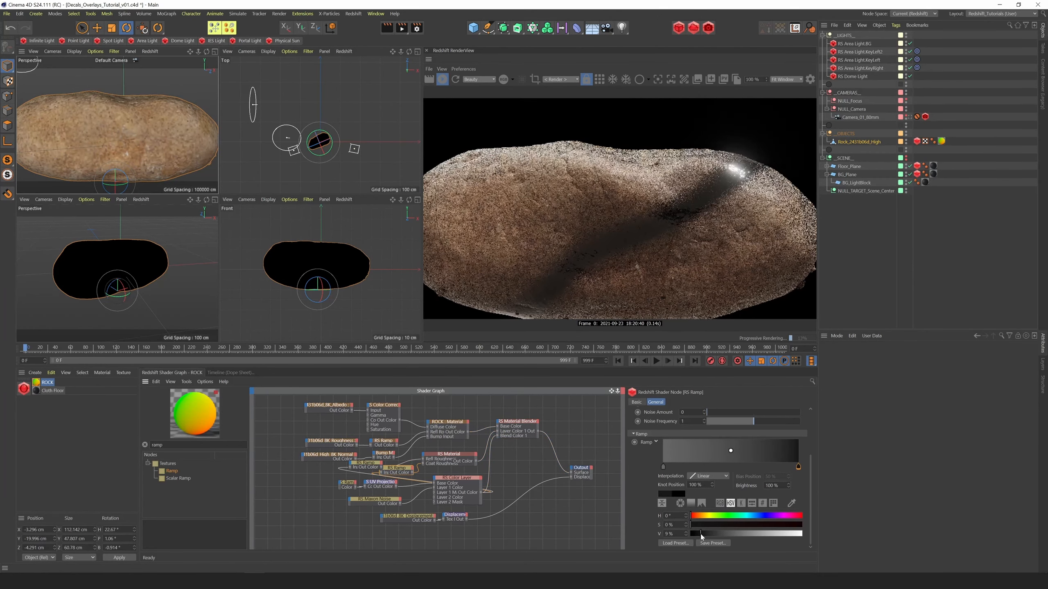
pyautogui.click(663, 467)
pyautogui.click(751, 534)
# Tidy the shader graph by moving the mask and displacement nodes down and spacing out the two roughness ramps
pyautogui.moveTo(316, 478); pyautogui.dragTo(493, 524)
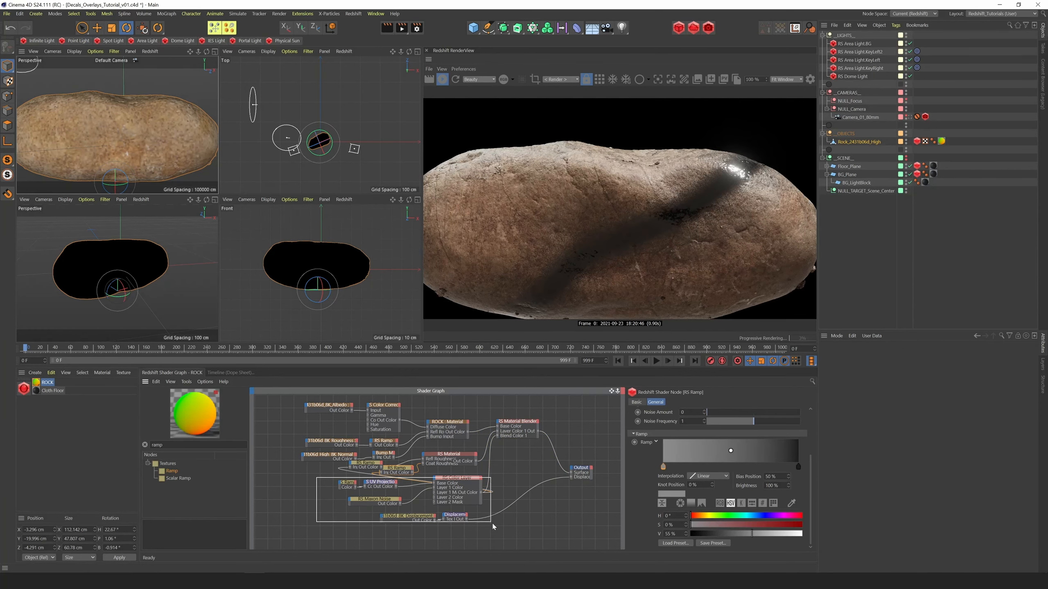
pyautogui.moveTo(457, 478); pyautogui.dragTo(454, 493)
pyautogui.moveTo(366, 463); pyautogui.dragTo(357, 468)
pyautogui.moveTo(397, 468); pyautogui.dragTo(404, 473)
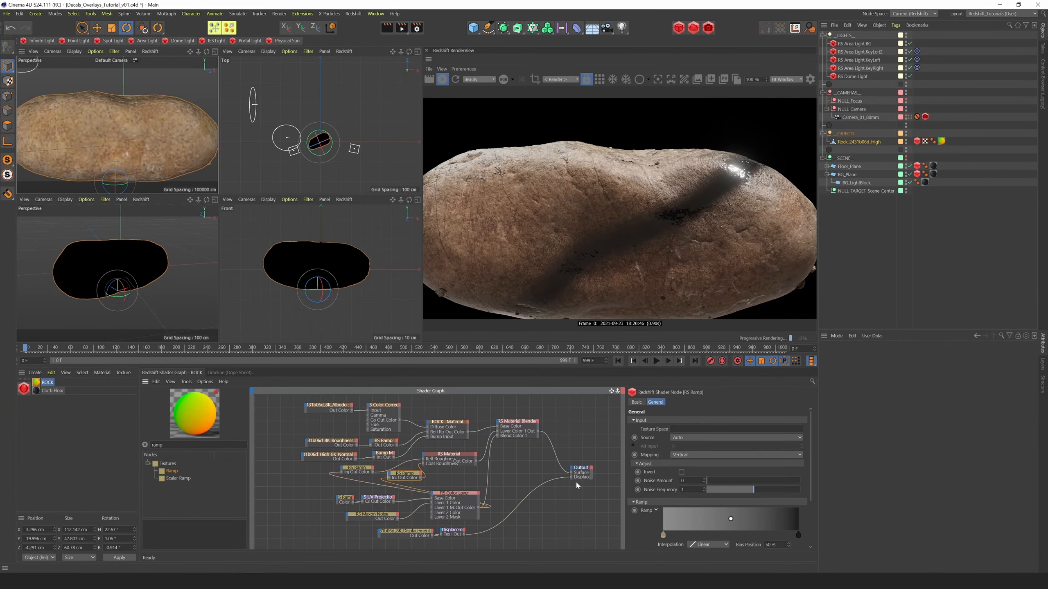
# Remove the outer black knot and the extra white knot from the mask ramp, leaving a single black-to-white transition
pyautogui.click(345, 499)
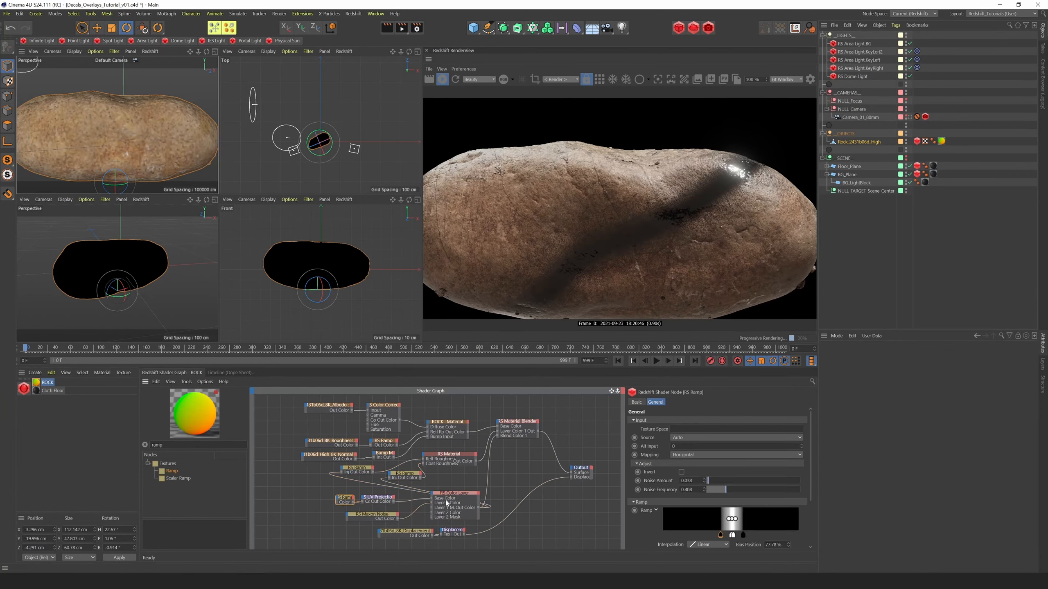
pyautogui.scroll(-4, 117, 125)
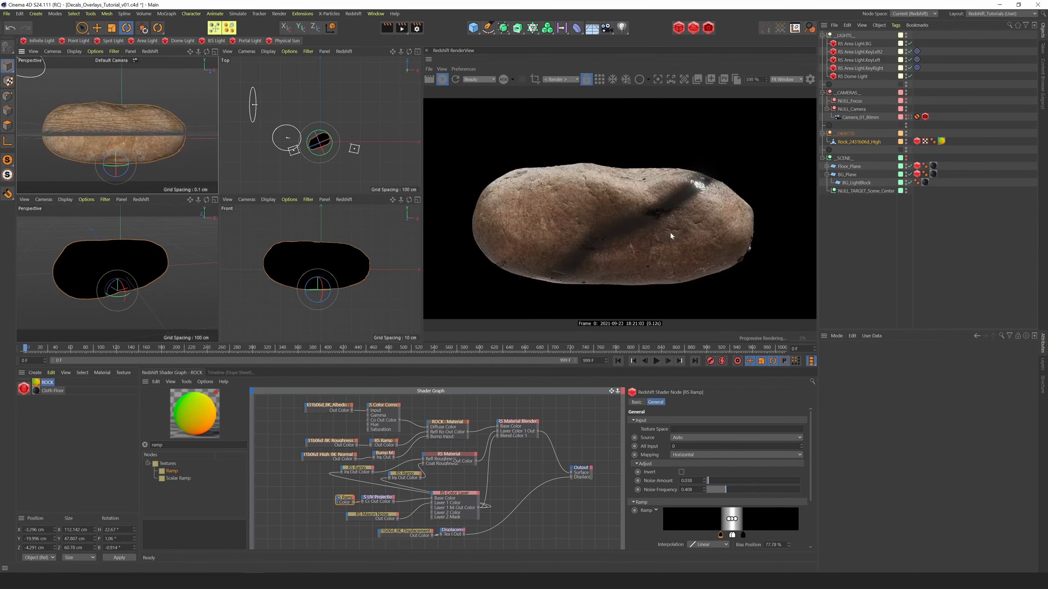
pyautogui.moveTo(743, 534); pyautogui.dragTo(746, 563)
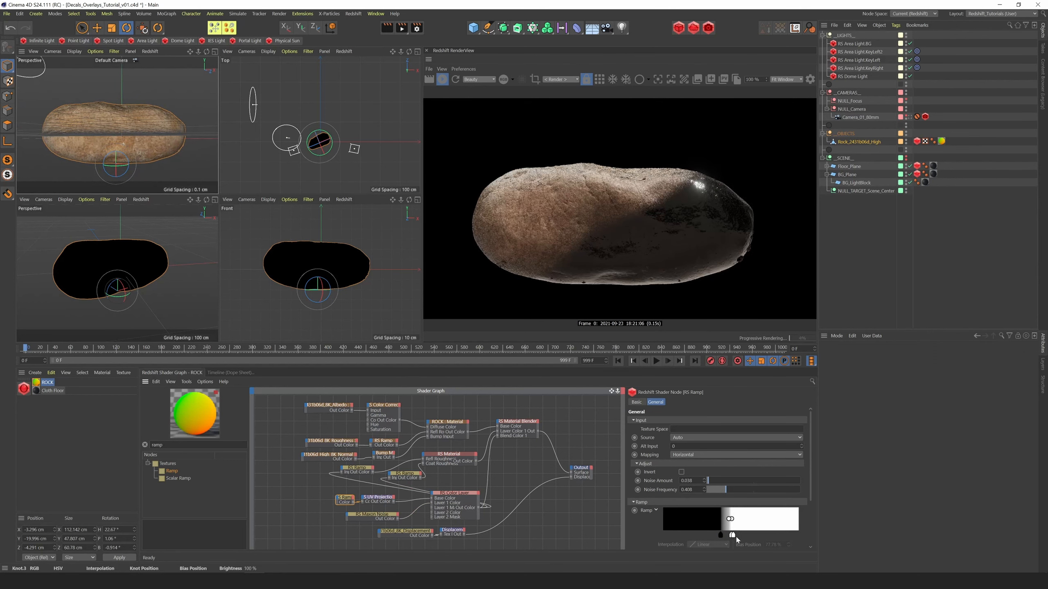
pyautogui.scroll(-2, 733, 535)
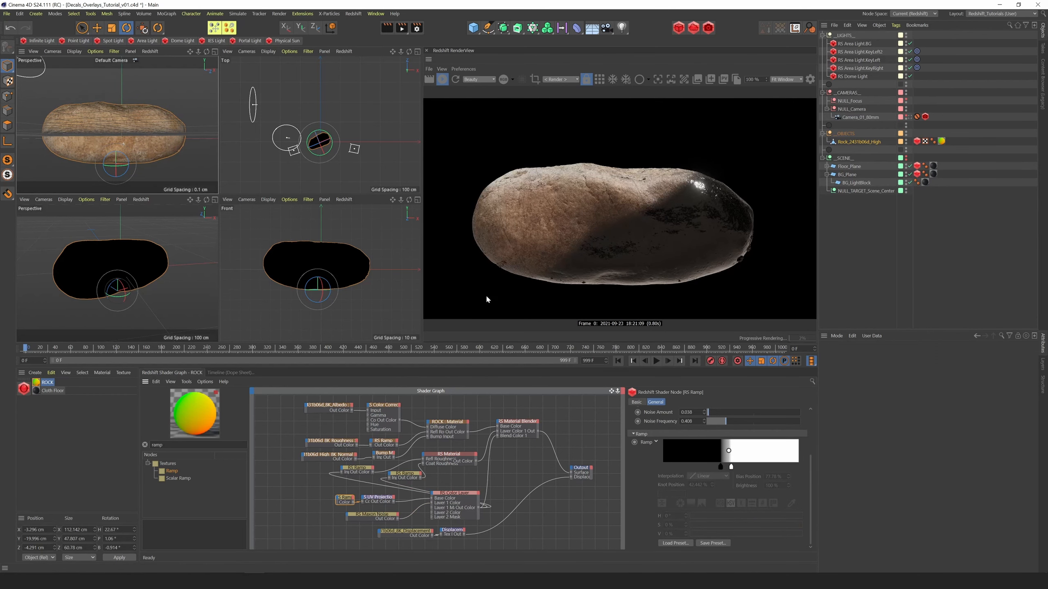
# Set the UV Projection's Z rotation to -30 and X offset to 0, then view the rock from a new angle
pyautogui.click(380, 498)
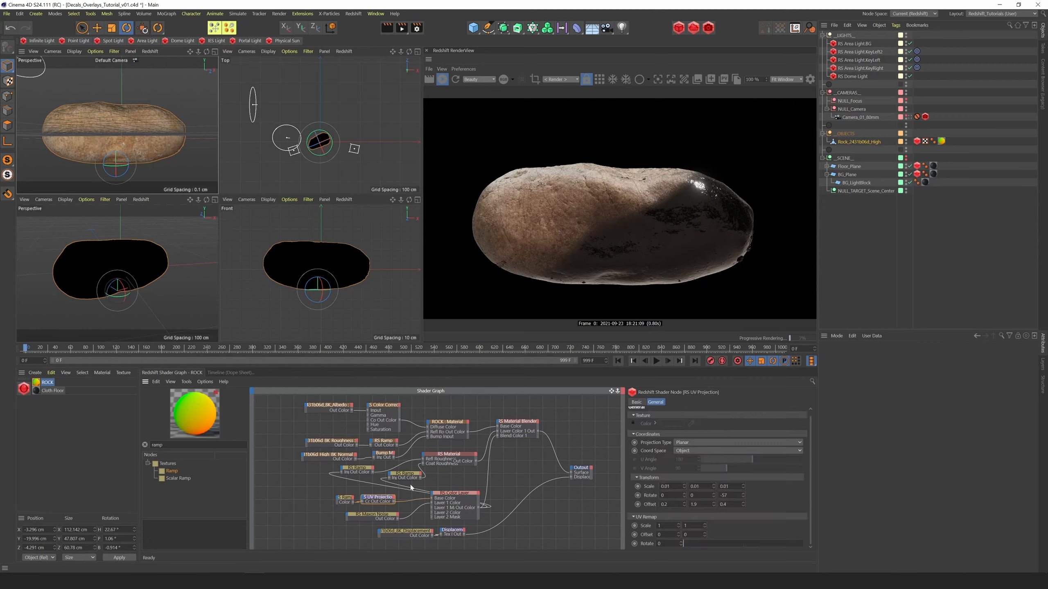
pyautogui.moveTo(743, 496); pyautogui.dragTo(743, 486)
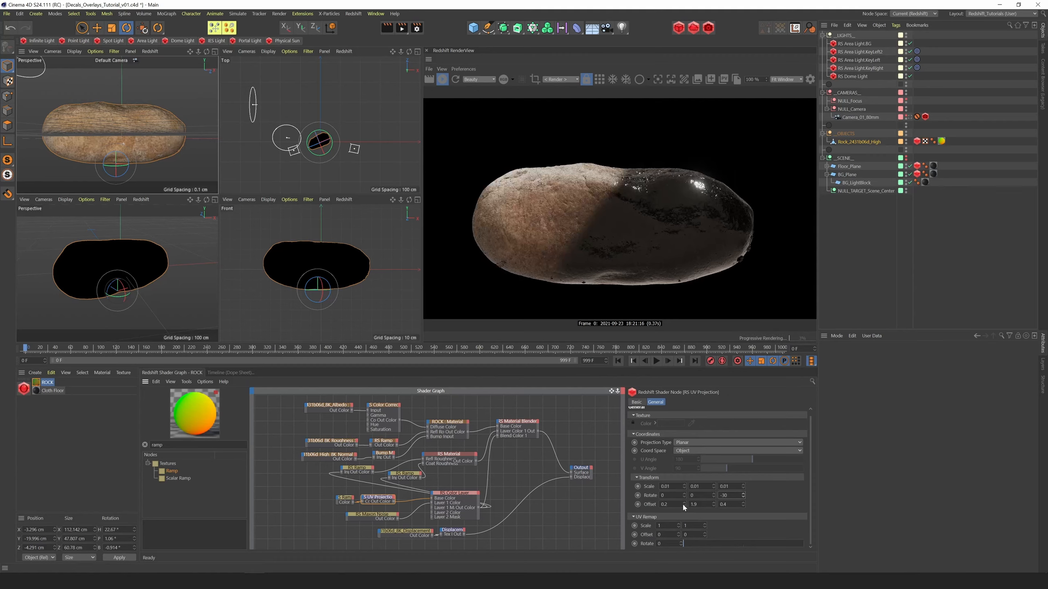
pyautogui.moveTo(684, 504); pyautogui.dragTo(684, 506)
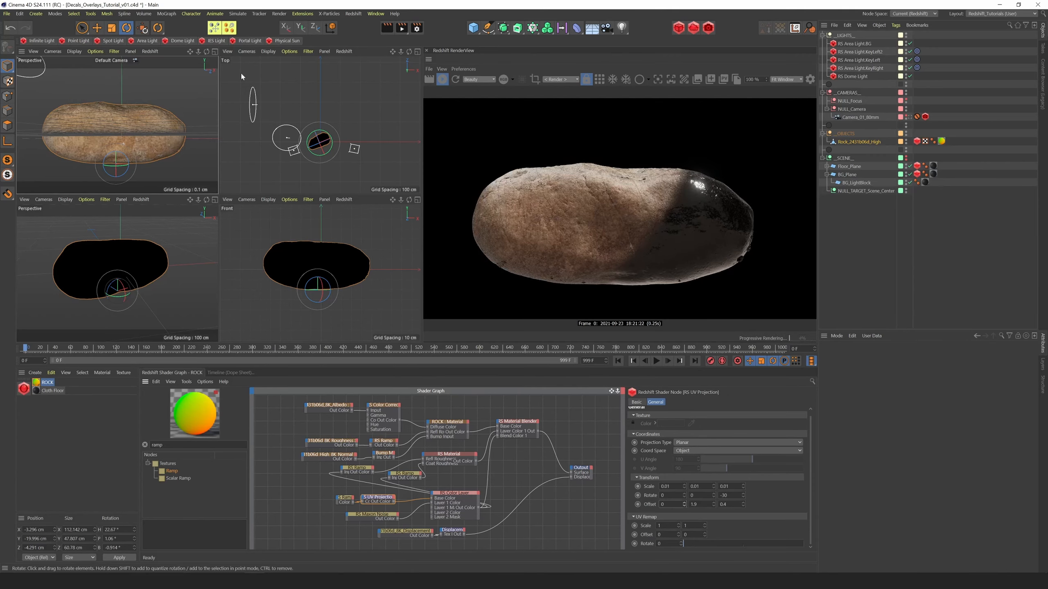
pyautogui.moveTo(206, 51)
pyautogui.mouseDown()
pyautogui.moveTo(197, 60)
pyautogui.moveTo(208, 61)
pyautogui.mouseUp()
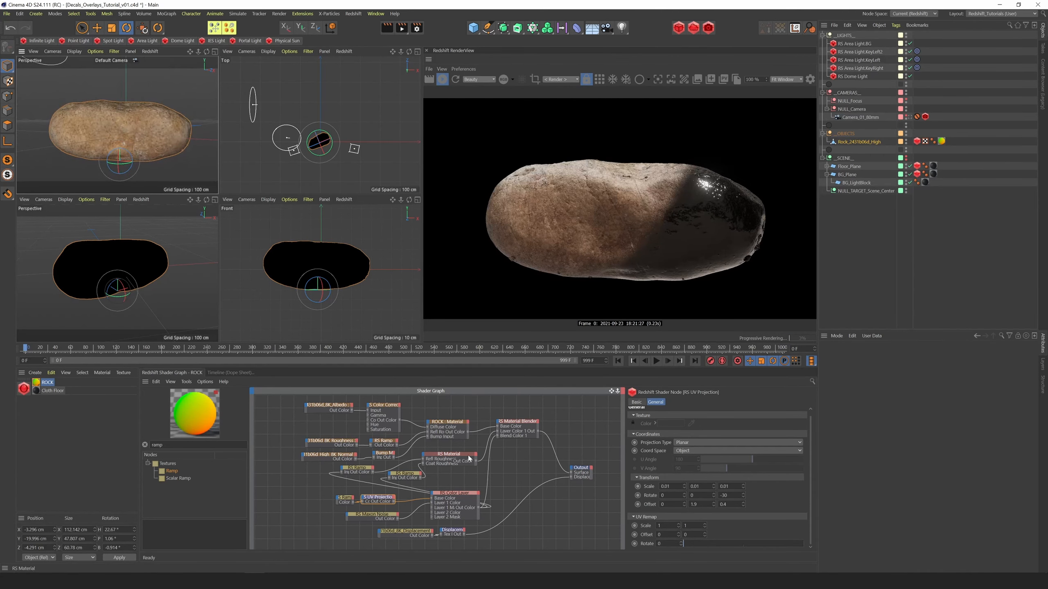
# Change the glossy overlay material's diffuse color to a bright sky blue
pyautogui.click(455, 457)
pyautogui.scroll(3, 701, 454)
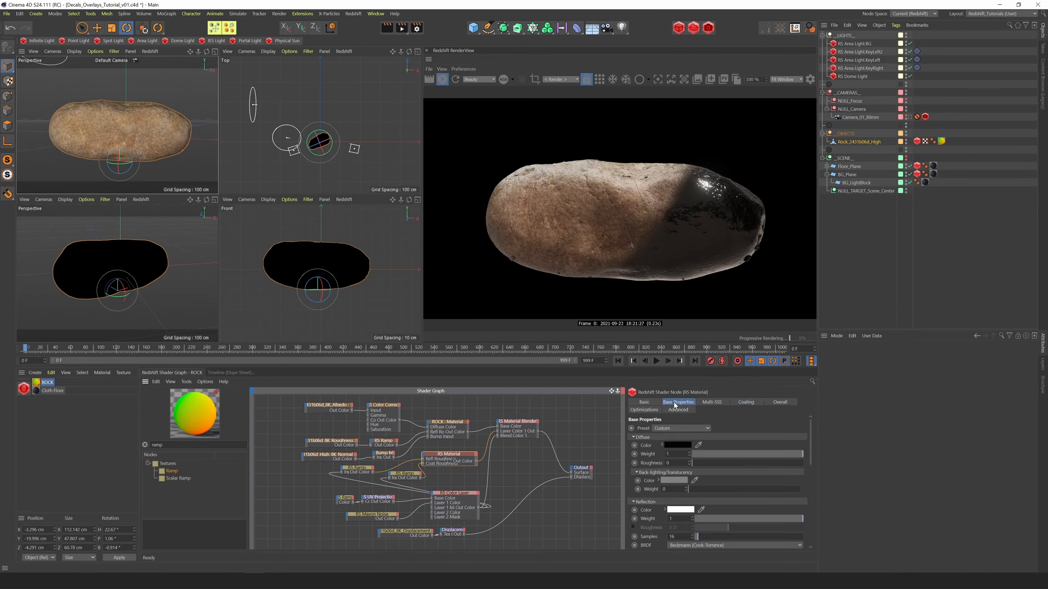
pyautogui.click(673, 444)
pyautogui.click(640, 444)
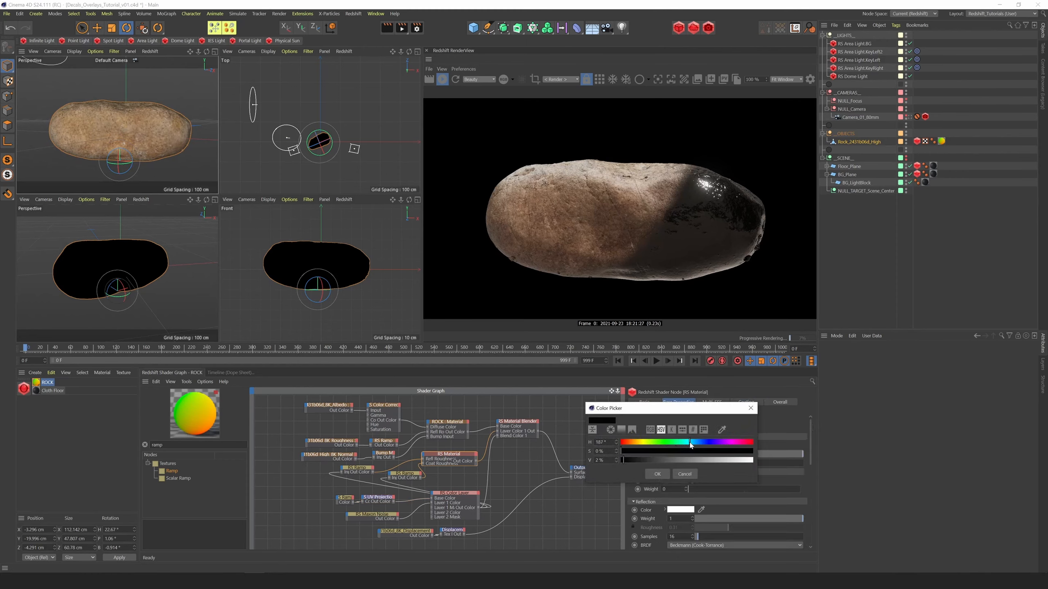
pyautogui.moveTo(689, 442); pyautogui.dragTo(694, 443)
pyautogui.click(715, 451)
pyautogui.click(710, 460)
pyautogui.click(658, 474)
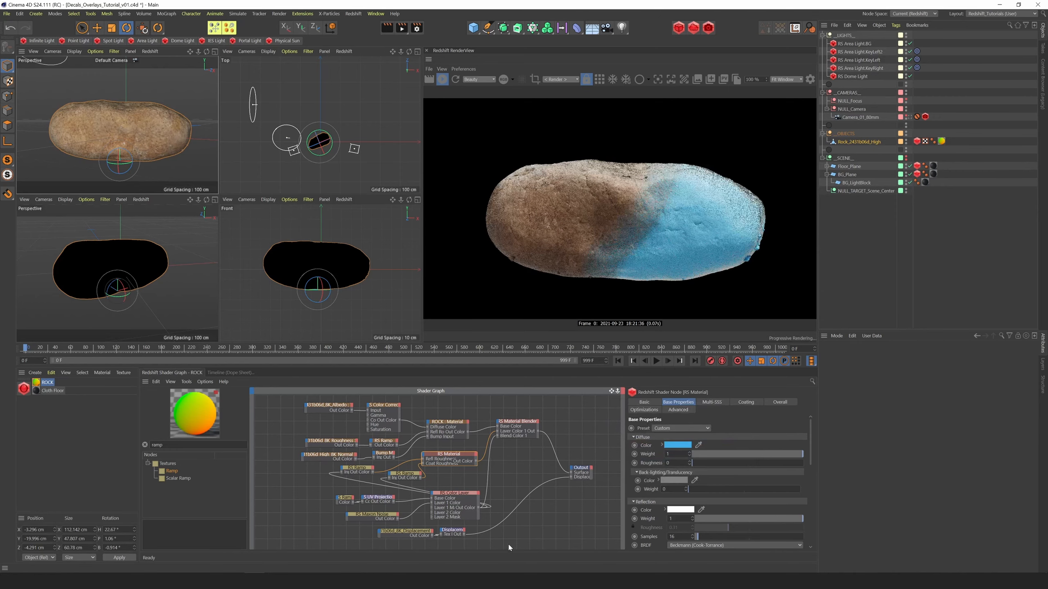
pyautogui.click(677, 445)
pyautogui.click(713, 452)
pyautogui.click(739, 461)
pyautogui.click(659, 475)
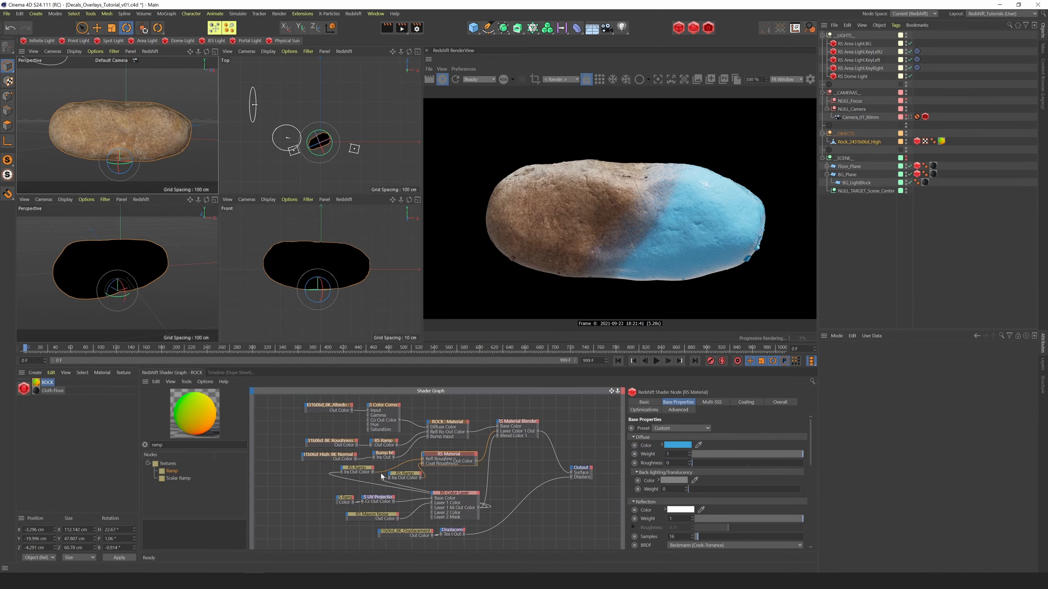
# Move the mask ramp's knots closer together for a sharper edge, with Noise Amount 0.11 and Noise Frequency 0.31
pyautogui.click(346, 498)
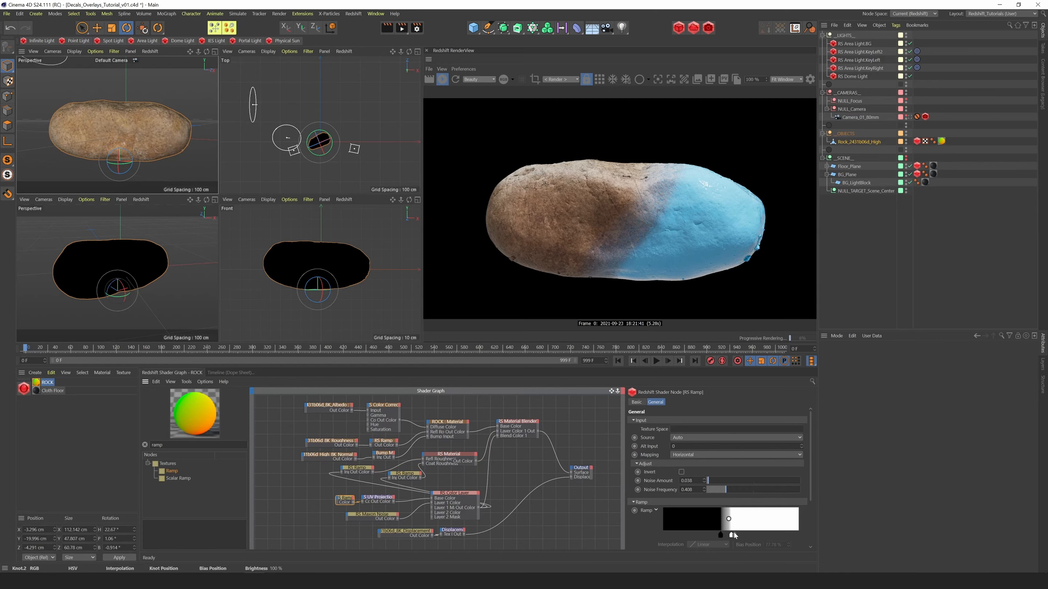
pyautogui.moveTo(729, 518)
pyautogui.mouseDown()
pyautogui.moveTo(723, 540)
pyautogui.moveTo(736, 537)
pyautogui.mouseUp()
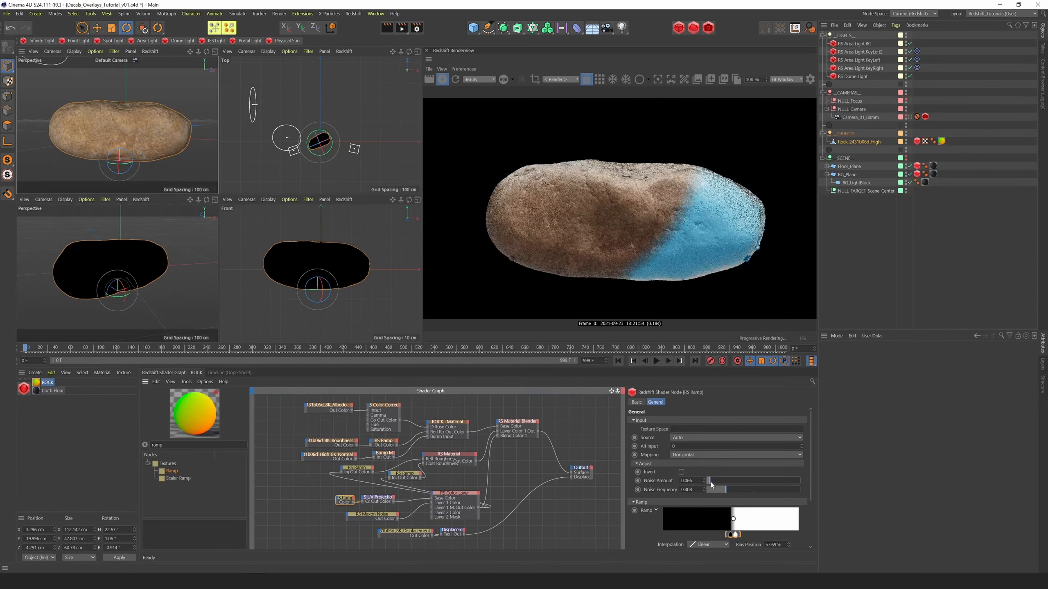
pyautogui.moveTo(710, 482); pyautogui.dragTo(722, 491)
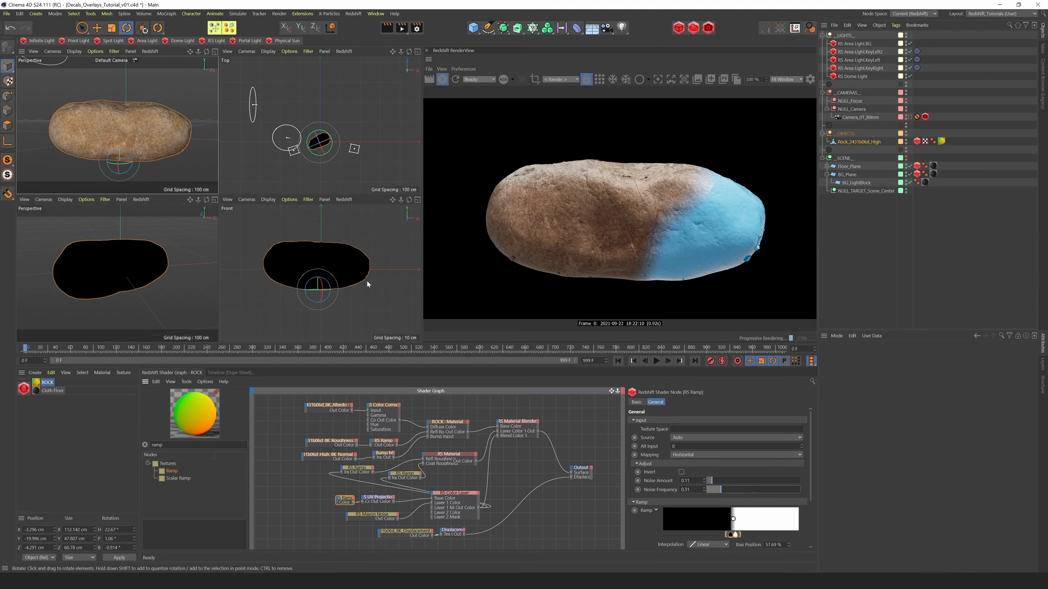
pyautogui.moveTo(207, 52)
pyautogui.mouseDown()
pyautogui.moveTo(197, 55)
pyautogui.moveTo(221, 55)
pyautogui.mouseUp()
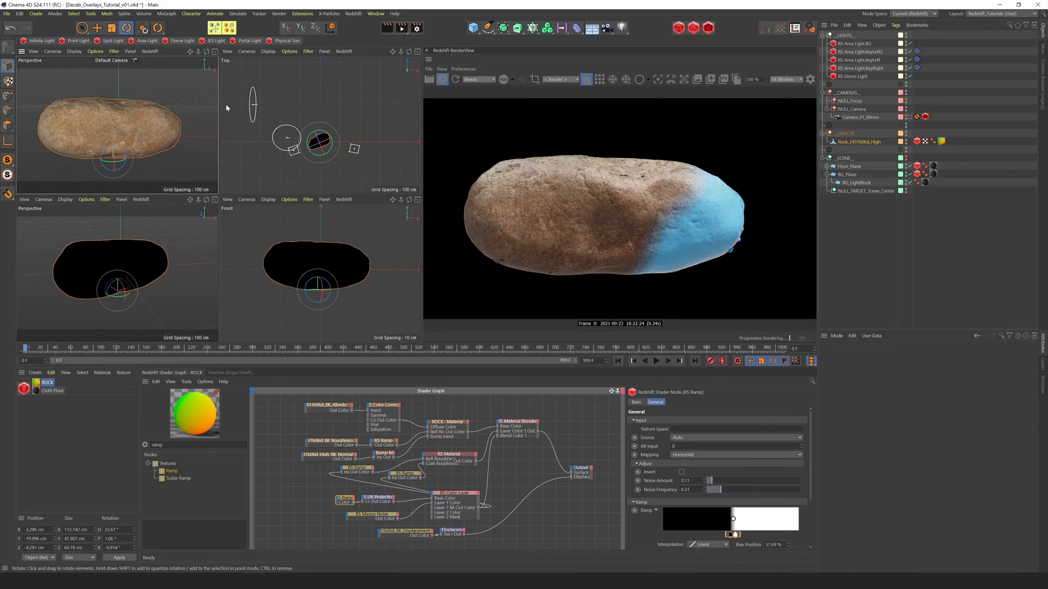
pyautogui.moveTo(190, 52); pyautogui.dragTo(202, 55)
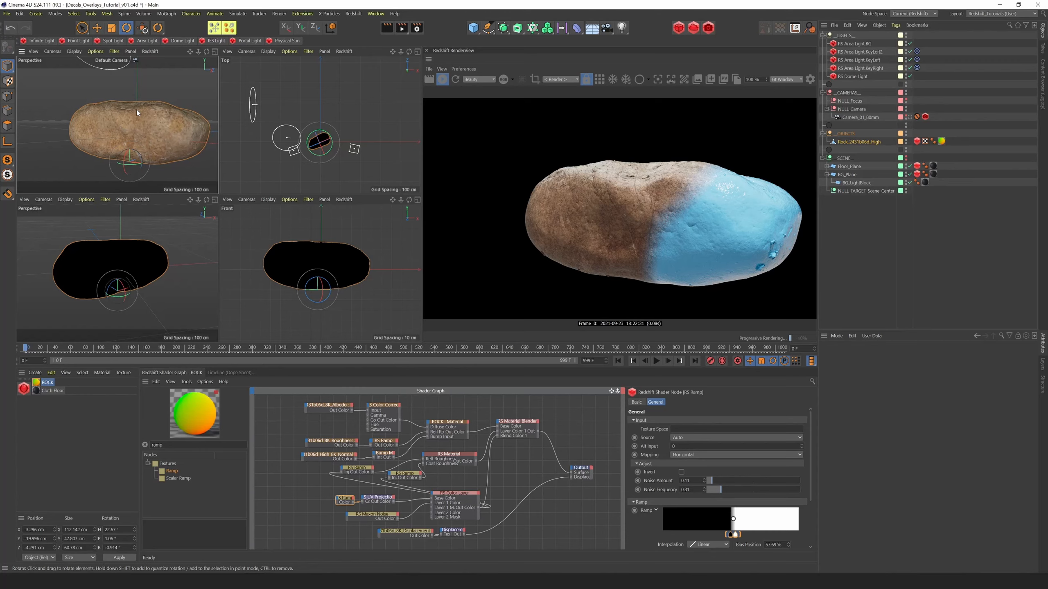
pyautogui.moveTo(199, 200); pyautogui.dragTo(250, 186)
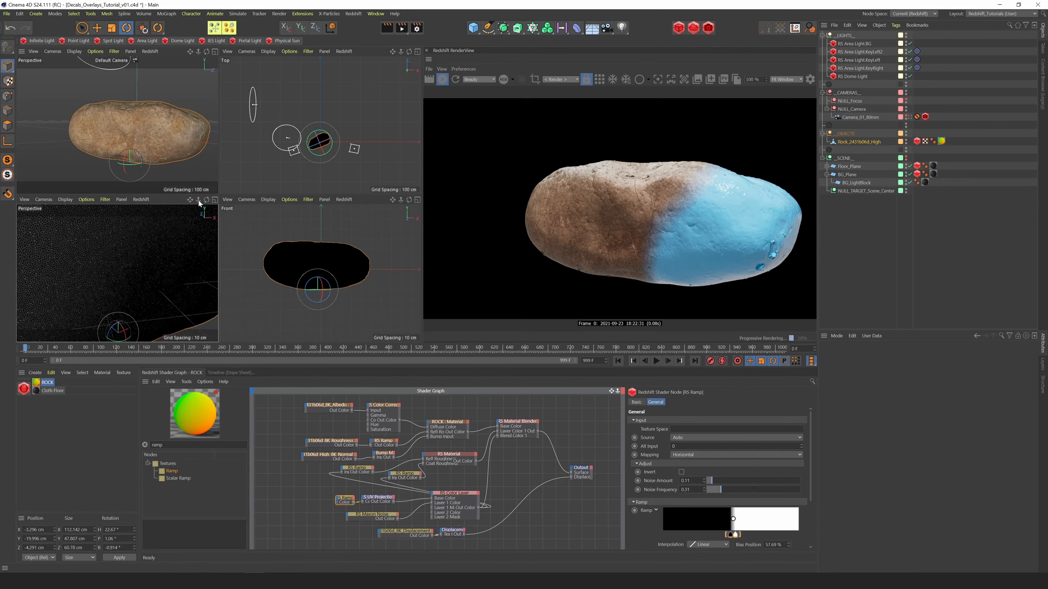
pyautogui.moveTo(199, 201); pyautogui.dragTo(177, 200)
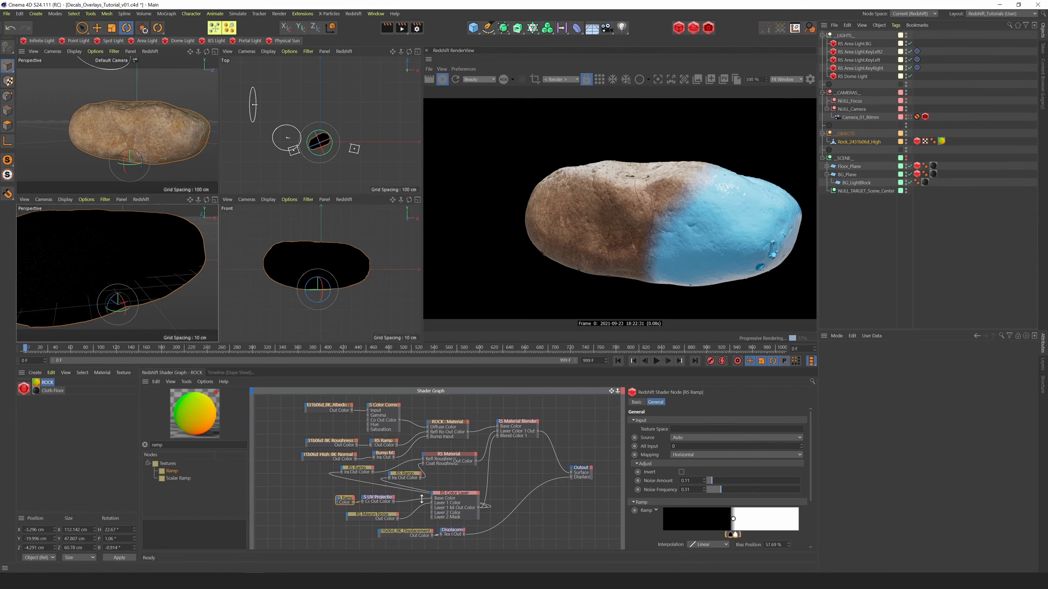
# Move the displacement texture and Displacement nodes below the mask nodes and spread them apart to make room between them
pyautogui.click(412, 531)
pyautogui.keyDown('shift'); pyautogui.click(457, 532); pyautogui.keyUp('shift')
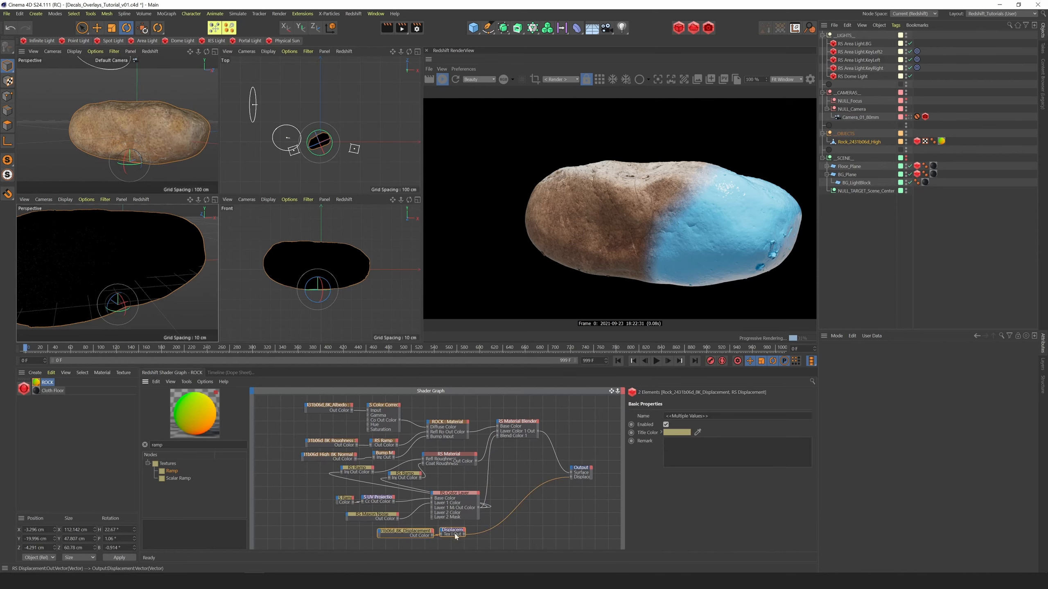
pyautogui.moveTo(461, 531); pyautogui.dragTo(507, 539)
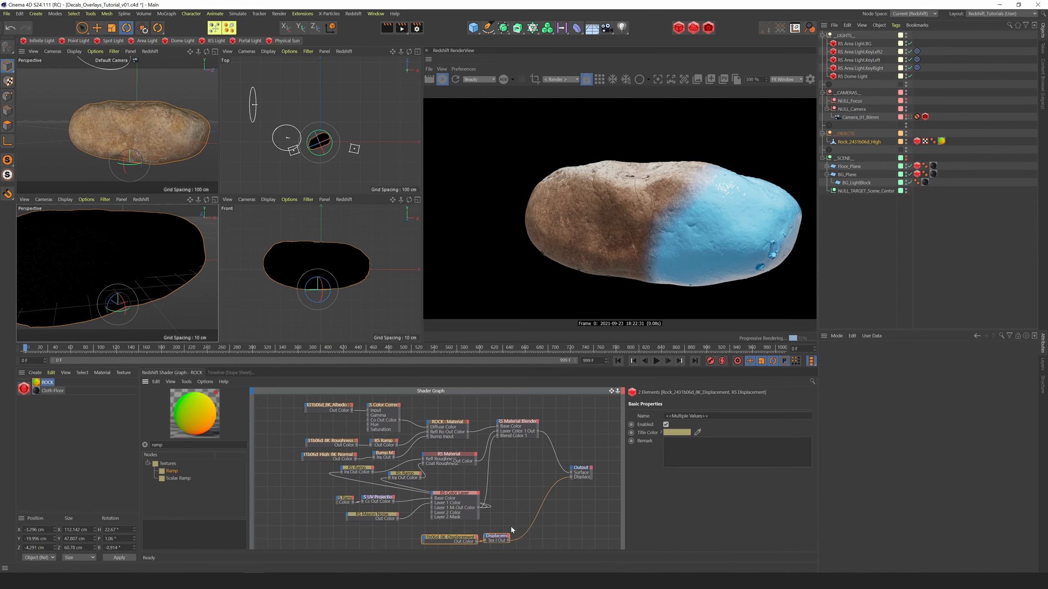
pyautogui.click(618, 391)
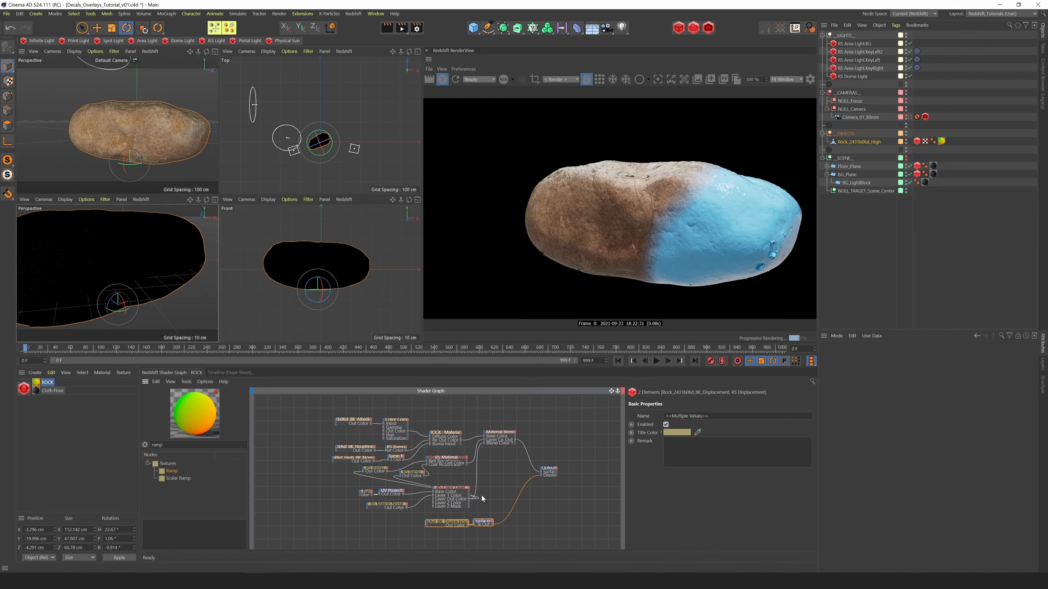
pyautogui.moveTo(454, 522); pyautogui.dragTo(461, 529)
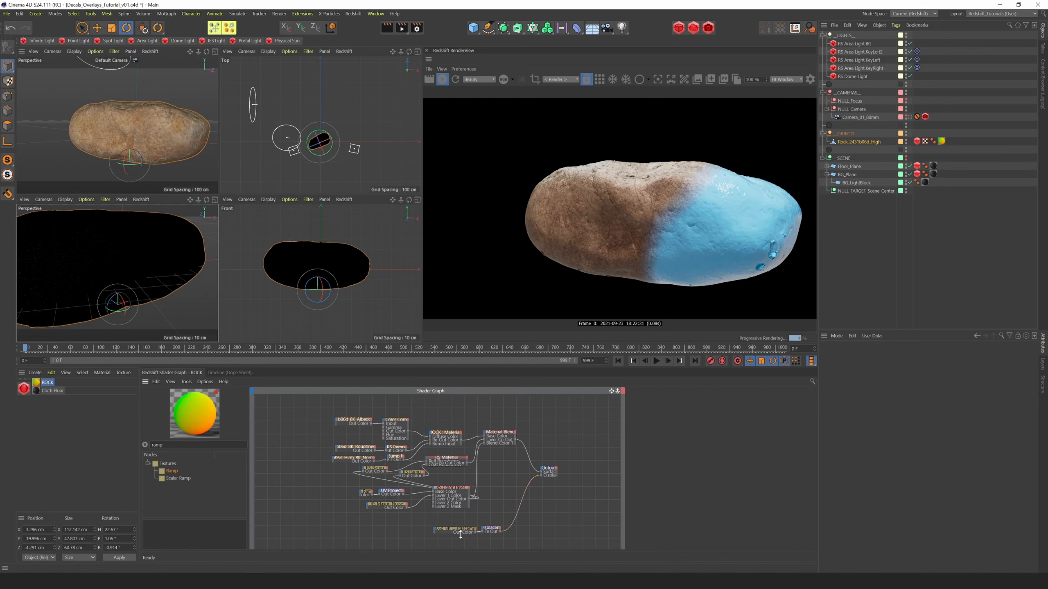
pyautogui.click(457, 532)
# Add a Color Layer and a Color Correct node and arrange them between the displacement texture and the Displacement node
pyautogui.write('color la')
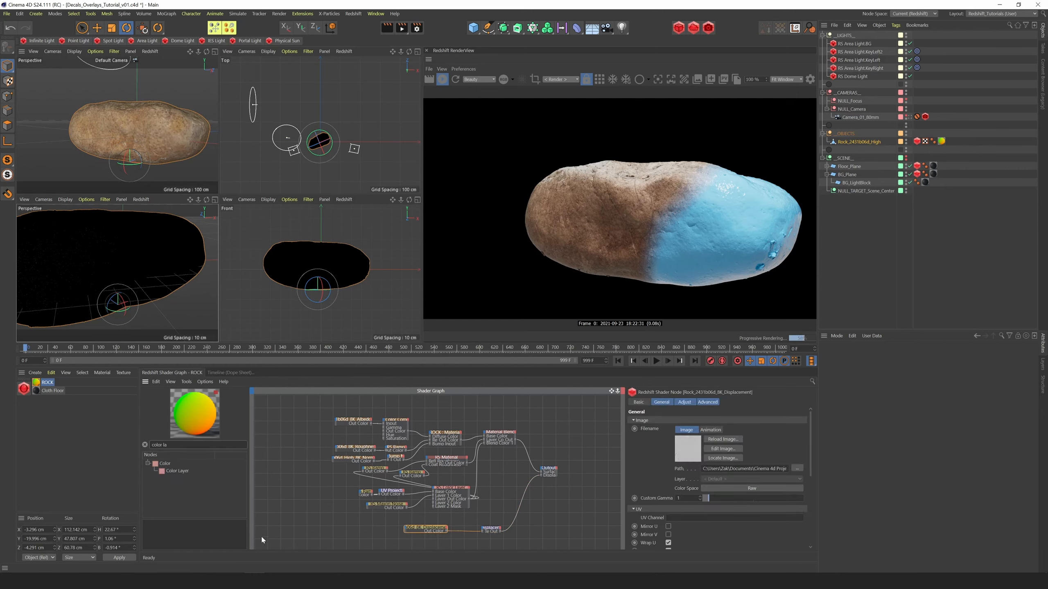
pyautogui.moveTo(177, 471); pyautogui.dragTo(463, 533)
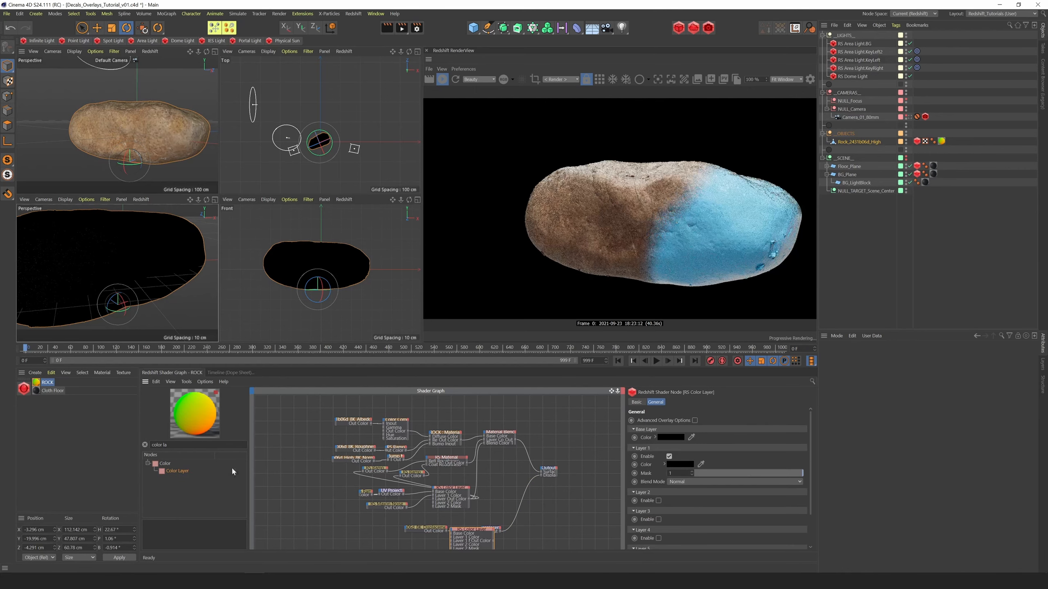
pyautogui.write('c')
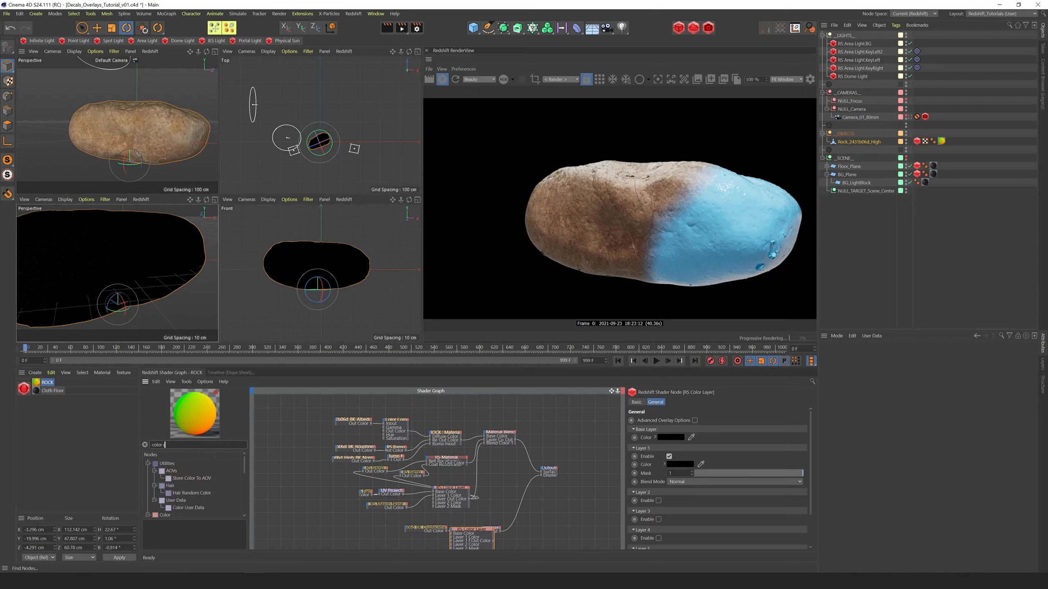
pyautogui.write('or')
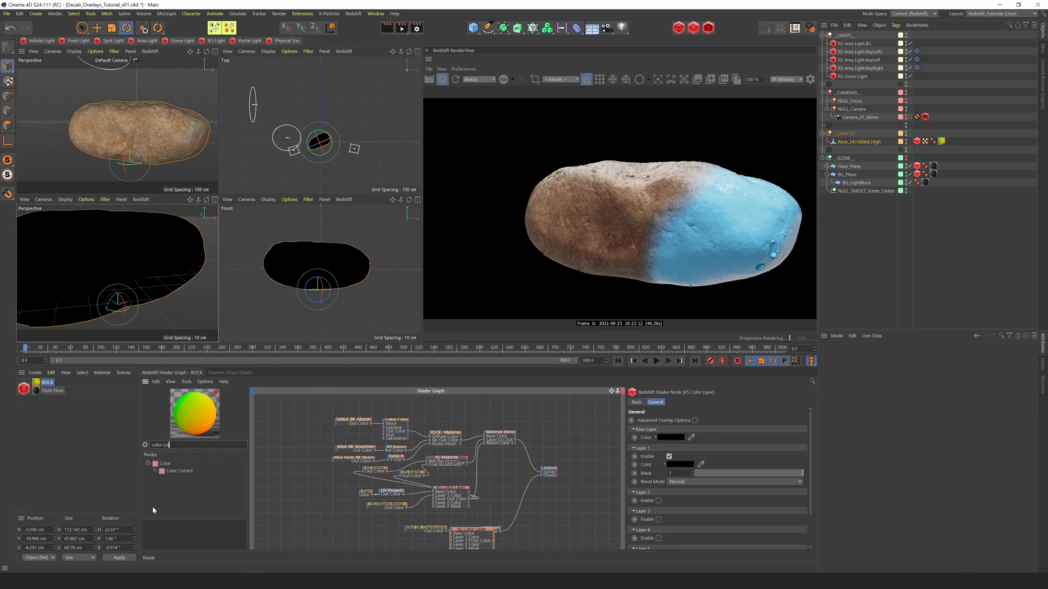
pyautogui.moveTo(182, 474); pyautogui.dragTo(411, 541)
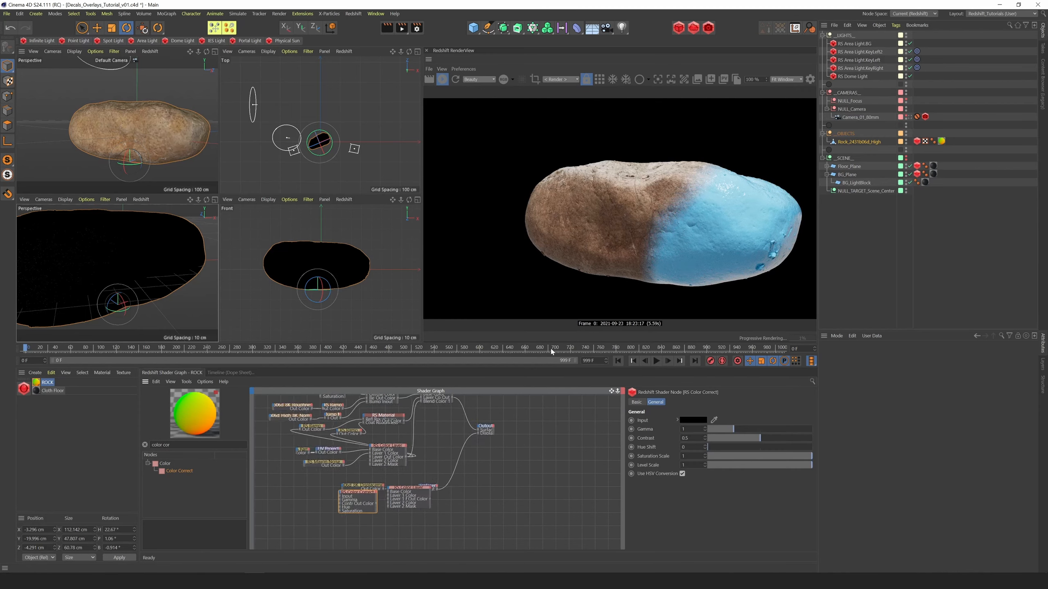
pyautogui.moveTo(402, 516); pyautogui.dragTo(449, 478, button='middle')
pyautogui.moveTo(449, 460); pyautogui.dragTo(450, 483)
pyautogui.moveTo(477, 456); pyautogui.dragTo(527, 454)
pyautogui.moveTo(380, 466); pyautogui.dragTo(387, 484)
pyautogui.moveTo(436, 483); pyautogui.dragTo(373, 464)
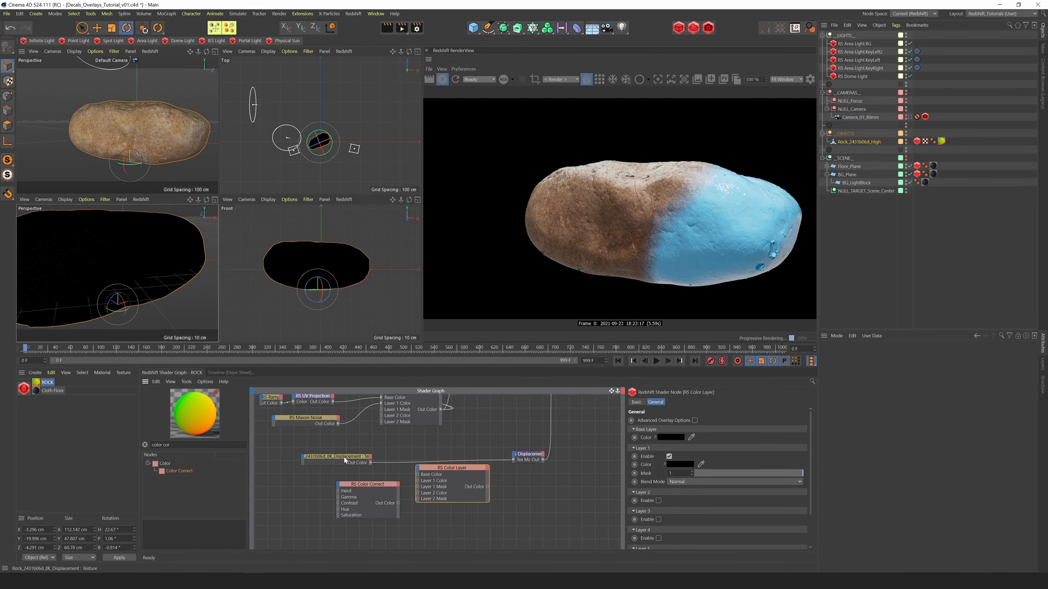
# Connect the displacement texture to the new Color Layer's Base Color and the Color Correct's Input, and preview the Color Correct on the Output's Surface
pyautogui.click(371, 462)
pyautogui.moveTo(370, 463); pyautogui.dragTo(335, 485)
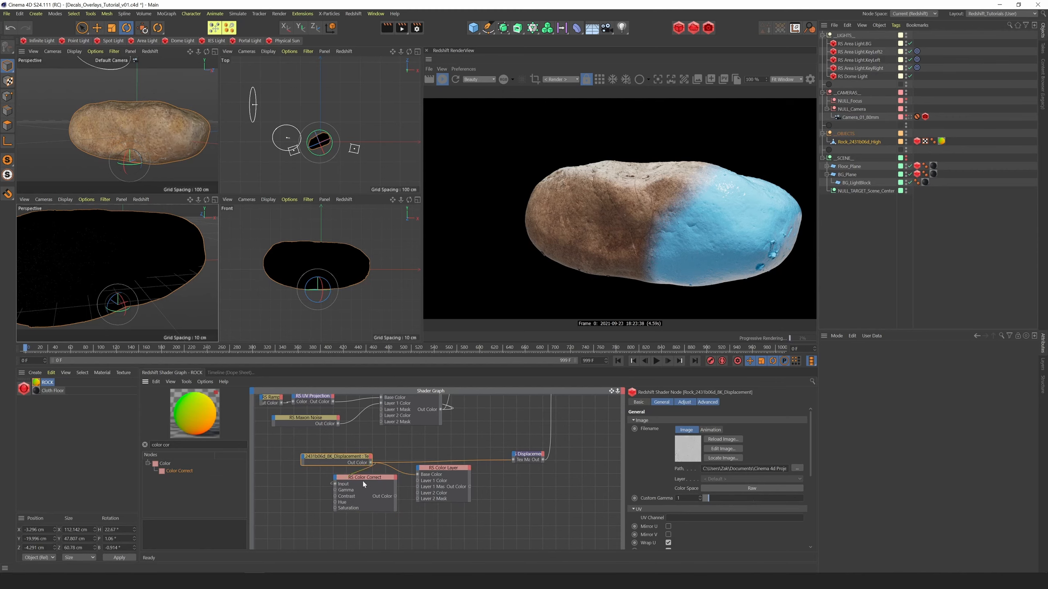
pyautogui.click(362, 482)
pyautogui.press('o')
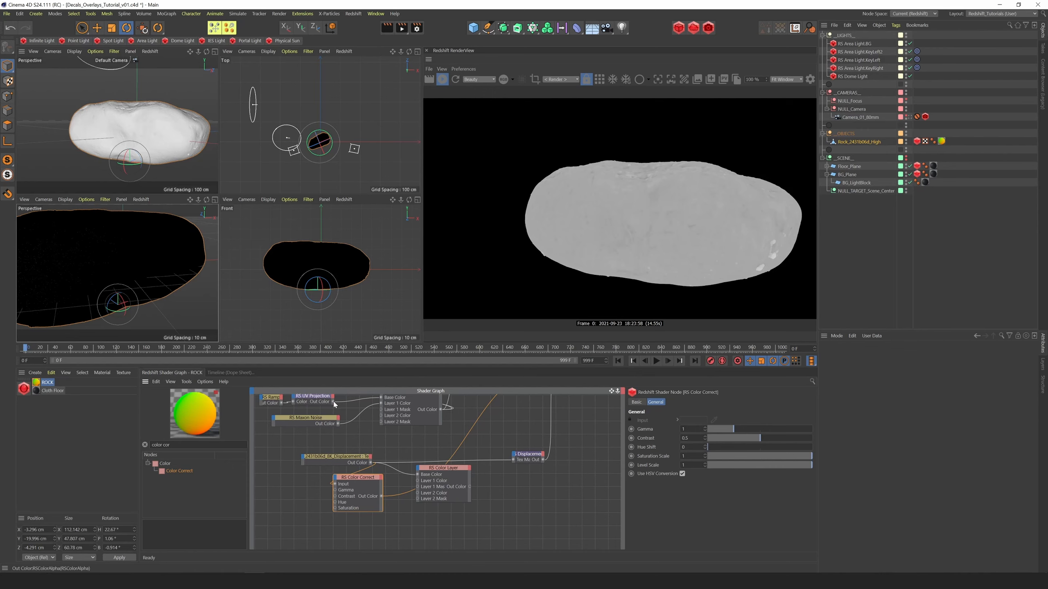
# Wire the UV Projection into the new Color Layer's Layer 1 Mask and the Color Correct into its Layer 1 Color
pyautogui.moveTo(362, 421); pyautogui.dragTo(418, 490)
pyautogui.moveTo(381, 496); pyautogui.dragTo(417, 481)
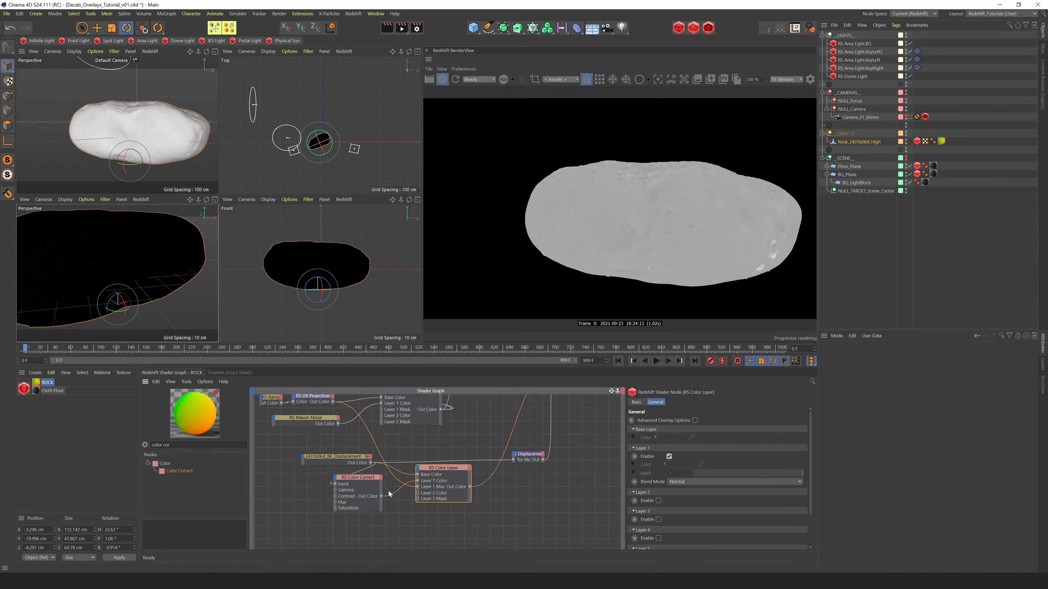
# Set the displacement Color Correct's Contrast to 0.115 and its Level Scale to 1.5
pyautogui.click(367, 478)
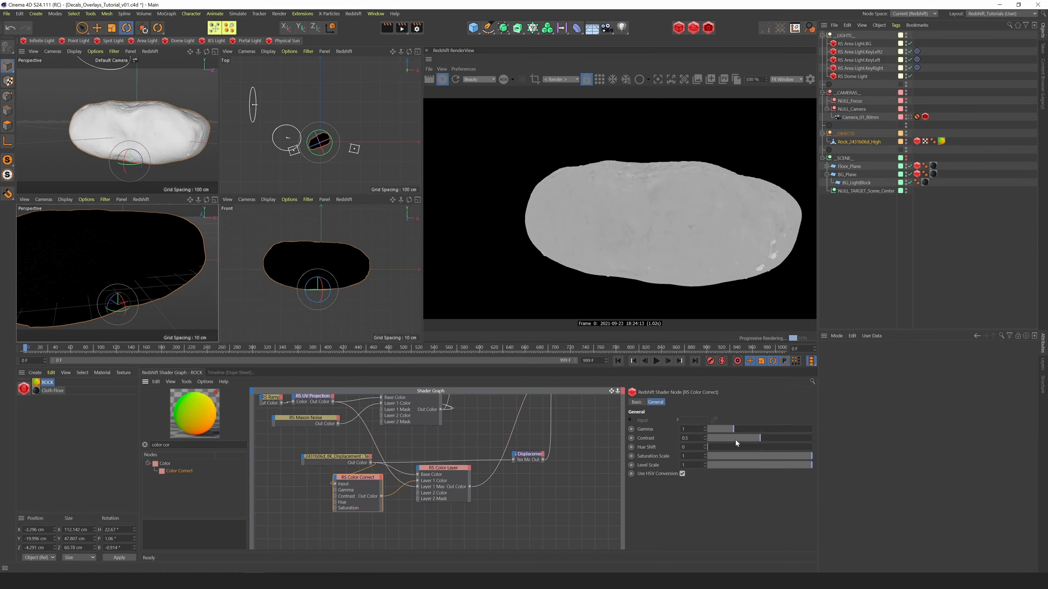
pyautogui.moveTo(755, 443); pyautogui.dragTo(722, 443)
pyautogui.moveTo(726, 441); pyautogui.dragTo(629, 479)
pyautogui.write('1.5')
pyautogui.press('Return')
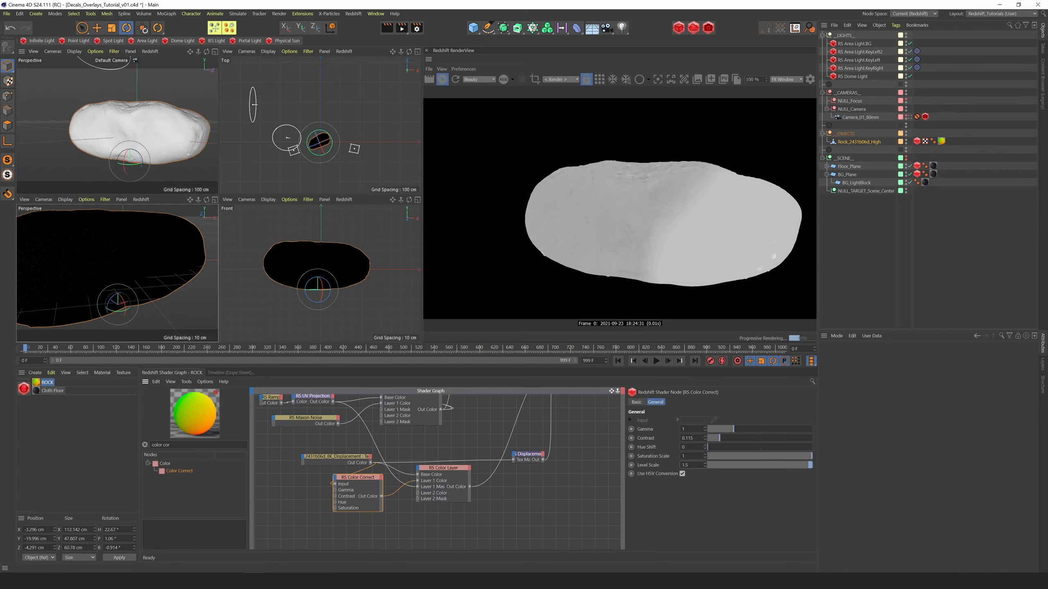
# Reduce the displacement Color Correct's Level Scale to 1.1
pyautogui.moveTo(691, 465); pyautogui.dragTo(606, 474)
pyautogui.write('1')
pyautogui.press('Return')
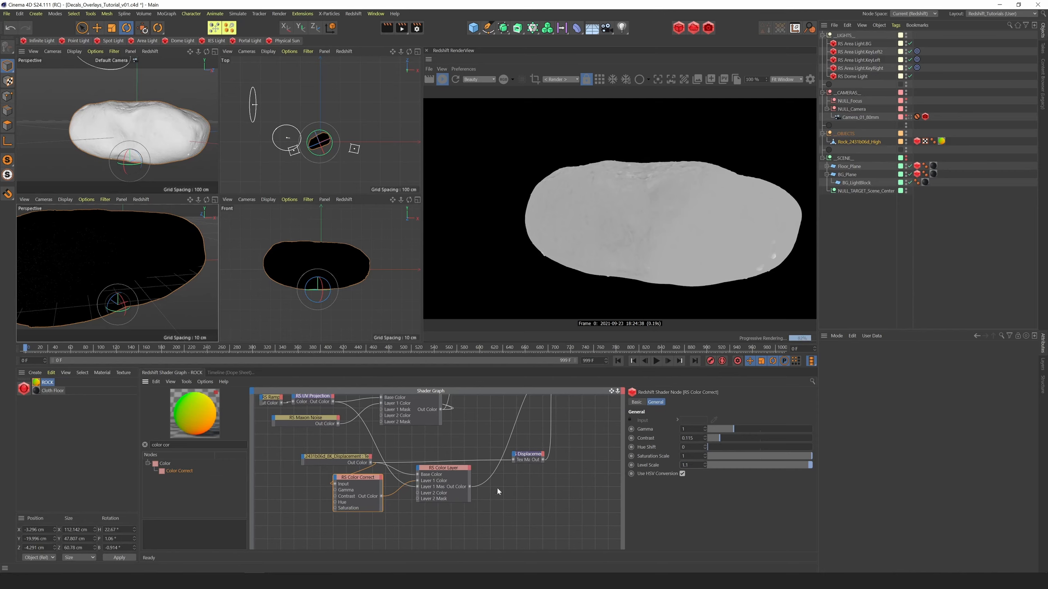
# Connect the new Color Layer to the Displacement node's texture input and the Material Blender to the Output's Surface, and orbit the rock
pyautogui.moveTo(470, 486); pyautogui.dragTo(514, 460)
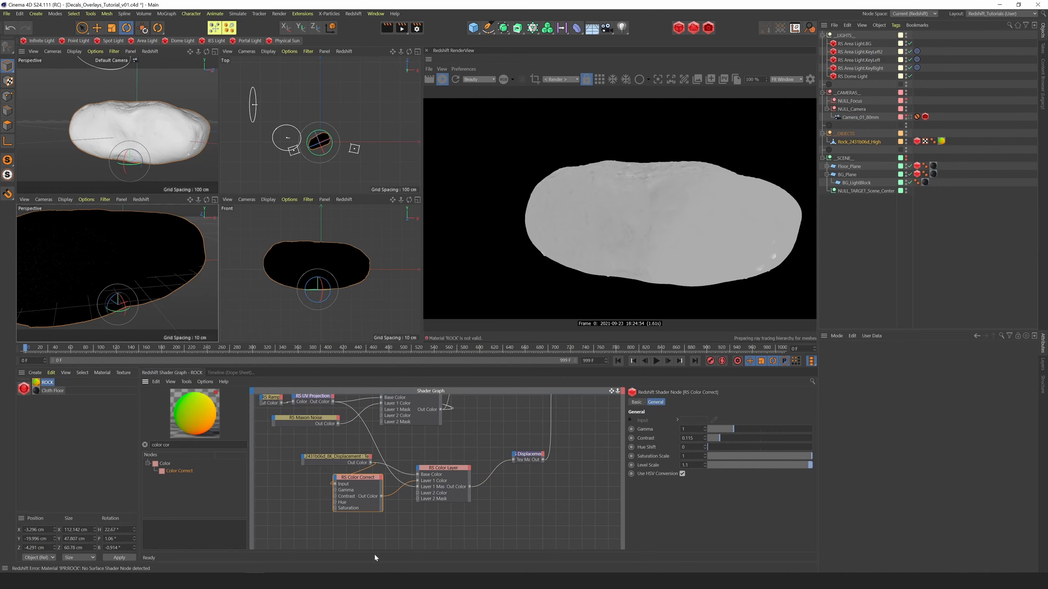
pyautogui.moveTo(450, 415); pyautogui.dragTo(389, 540, button='middle')
pyautogui.click(429, 427)
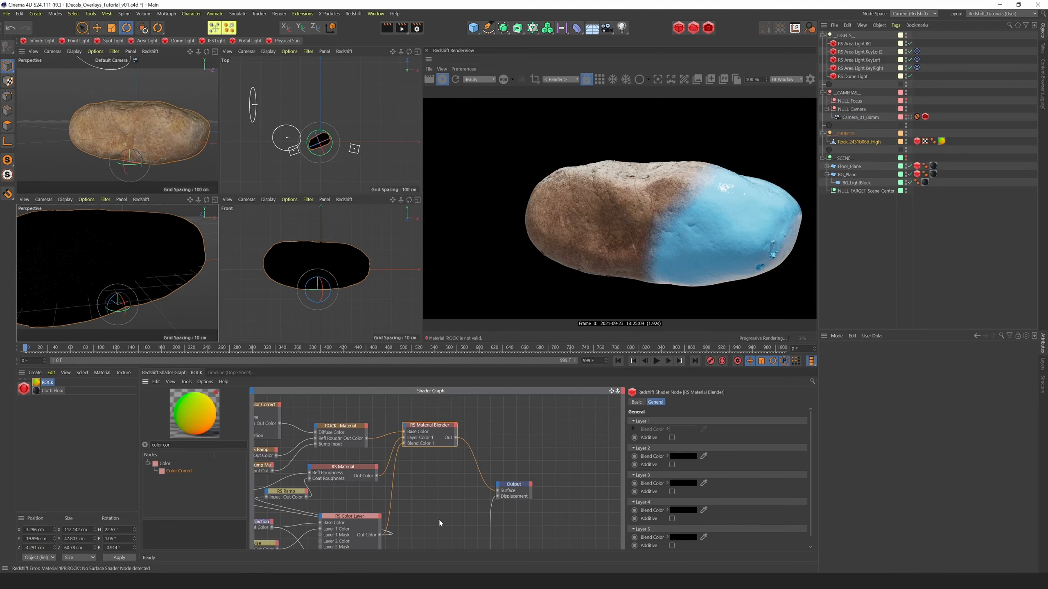
pyautogui.moveTo(206, 52); pyautogui.dragTo(196, 54)
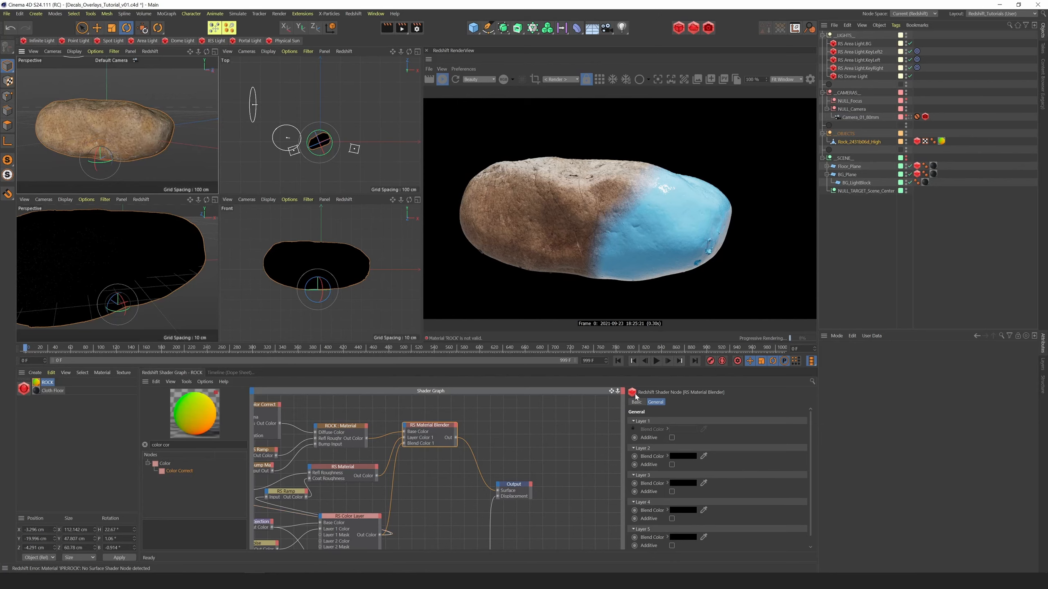
pyautogui.moveTo(612, 390); pyautogui.dragTo(647, 308)
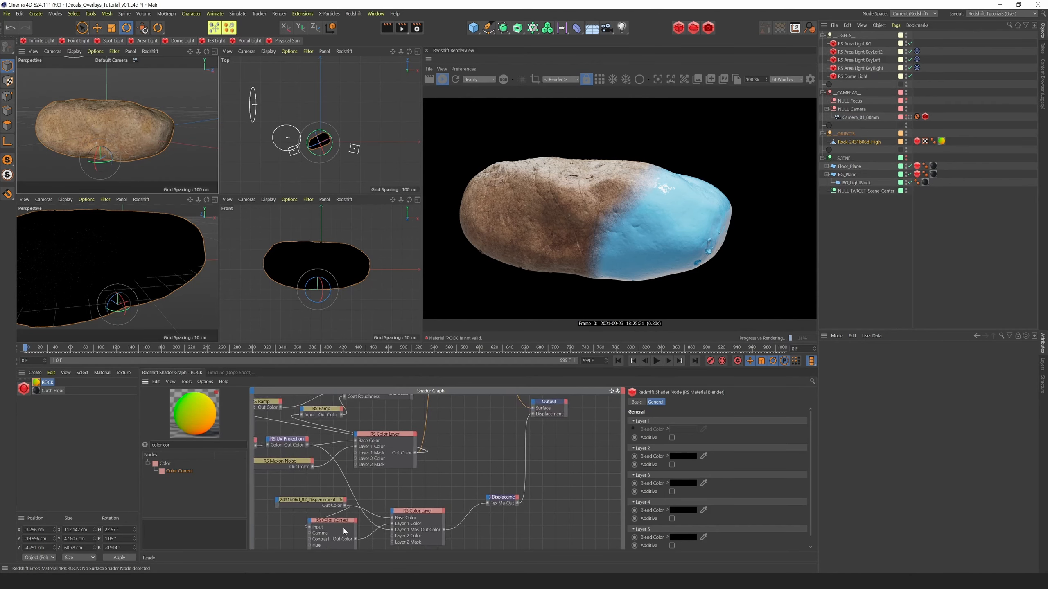
# Set the Displacement node's Scale to 5
pyautogui.click(516, 501)
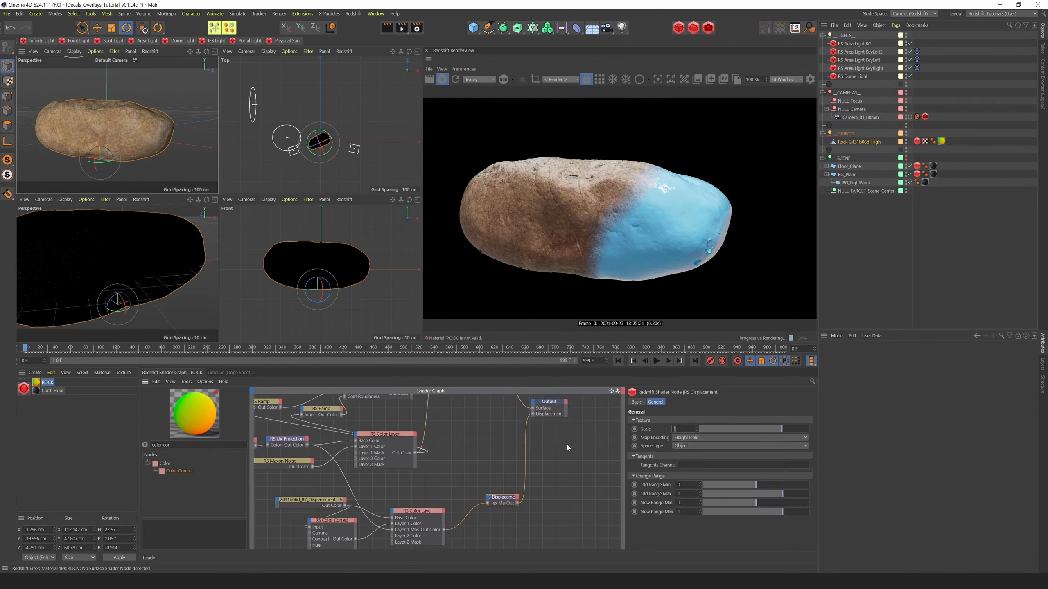
pyautogui.write('5')
pyautogui.press('Return')
# Set the displacement Color Correct's Contrast to 0.025 and its Level Scale to 1.8
pyautogui.click(342, 522)
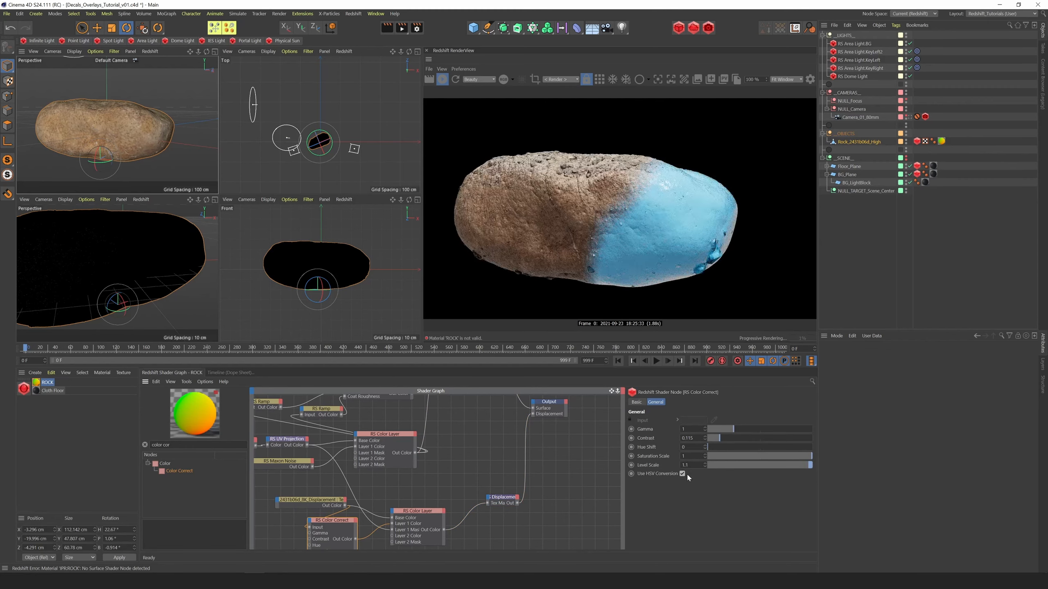
pyautogui.moveTo(719, 438); pyautogui.dragTo(707, 440)
pyautogui.write('1.8')
pyautogui.press('Return')
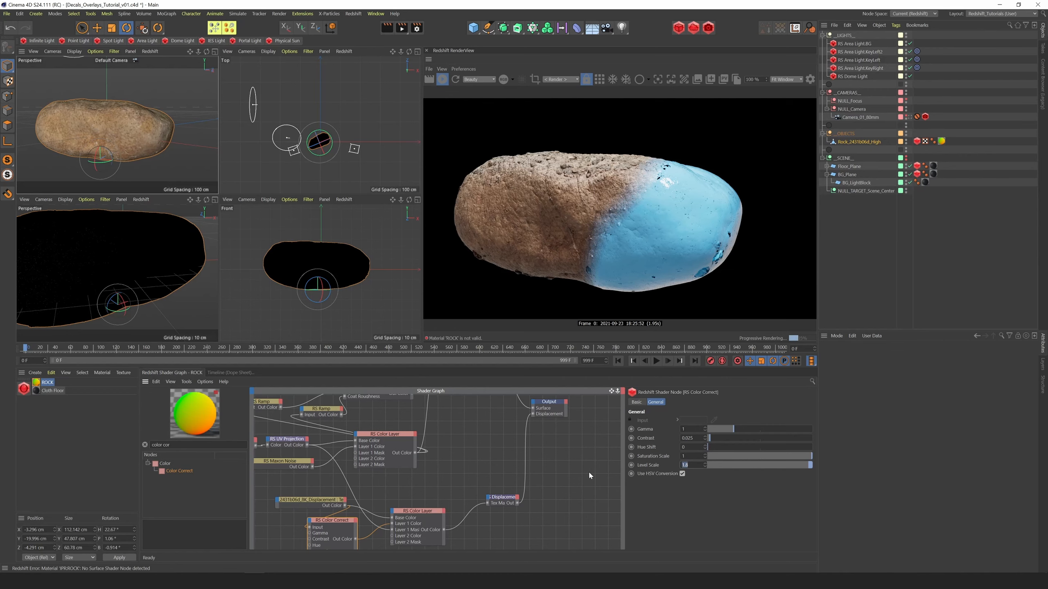
# Return the Color Correct's Level Scale to 1.1 and raise its Contrast, and restore the Displacement node's Scale to 1
pyautogui.write('1.1')
pyautogui.press('Return')
pyautogui.moveTo(712, 439); pyautogui.dragTo(719, 438)
pyautogui.click(504, 498)
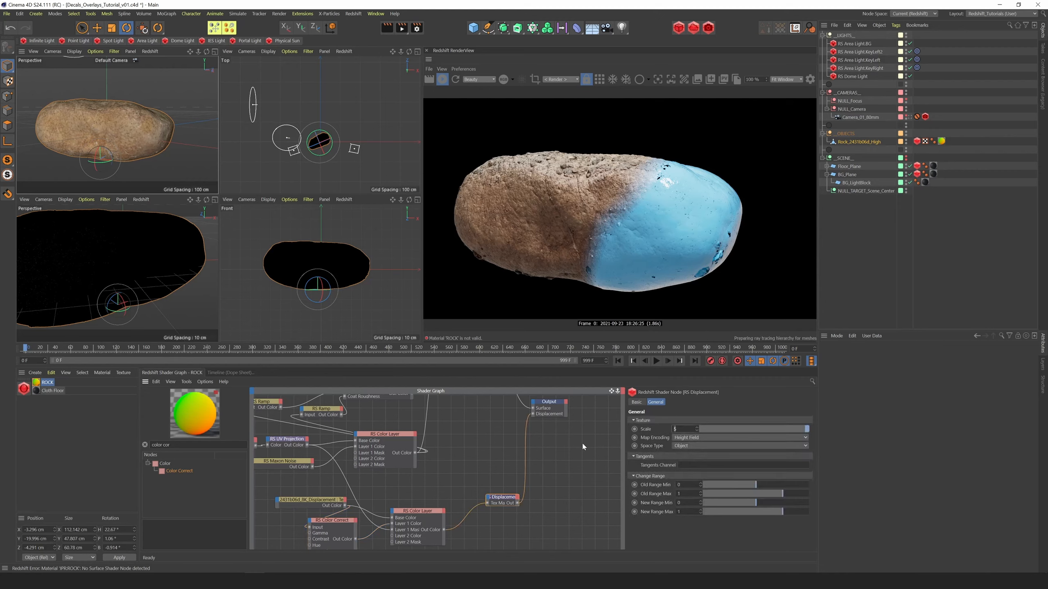
# Spread out the shader graph, separating the rock material, blue material and displacement node groups and repositioning the Material Blender
pyautogui.click(507, 456)
pyautogui.scroll(-3, 443, 513)
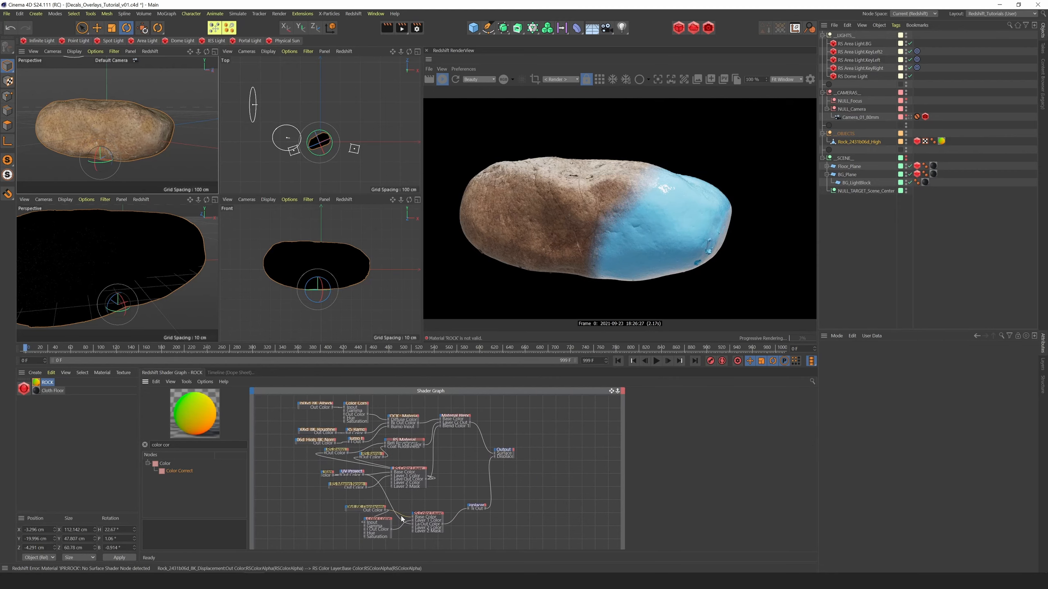
pyautogui.moveTo(206, 52); pyautogui.dragTo(193, 51)
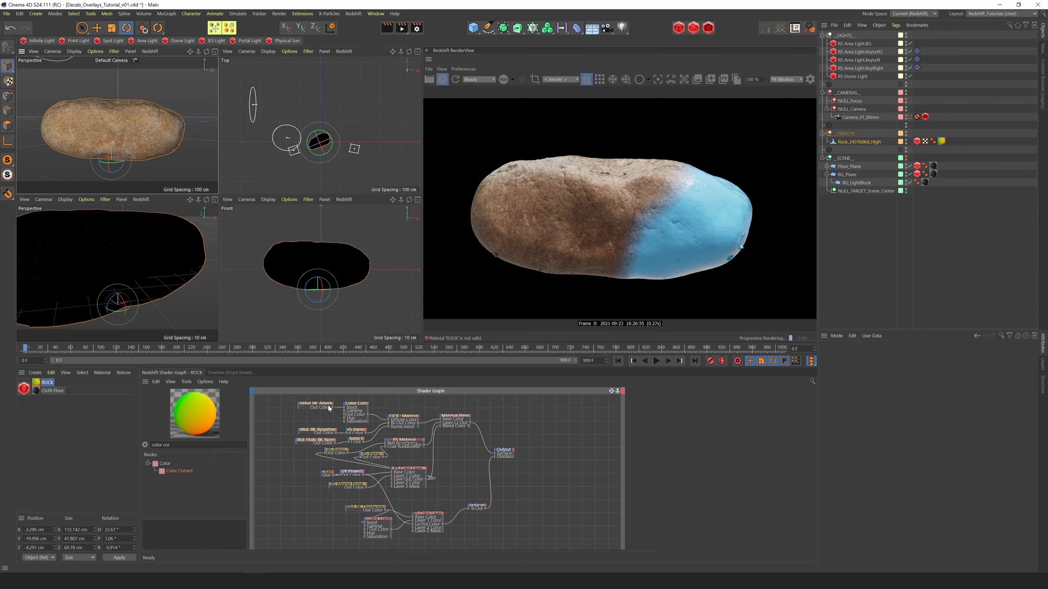
pyautogui.moveTo(282, 399); pyautogui.dragTo(418, 441)
pyautogui.moveTo(406, 416); pyautogui.dragTo(380, 392)
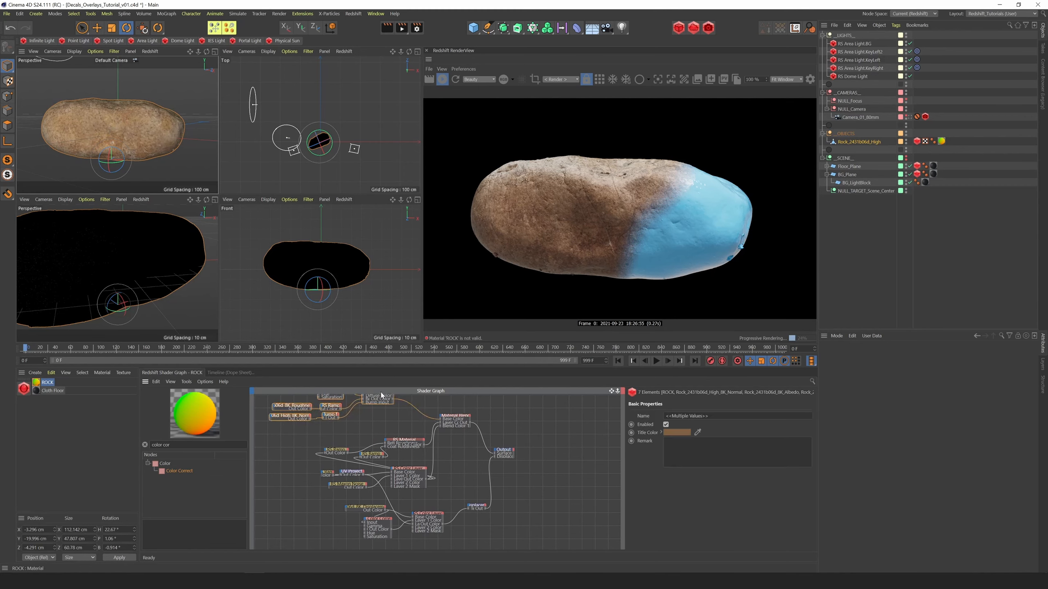
pyautogui.moveTo(455, 416); pyautogui.dragTo(466, 421)
pyautogui.moveTo(308, 437); pyautogui.dragTo(433, 493)
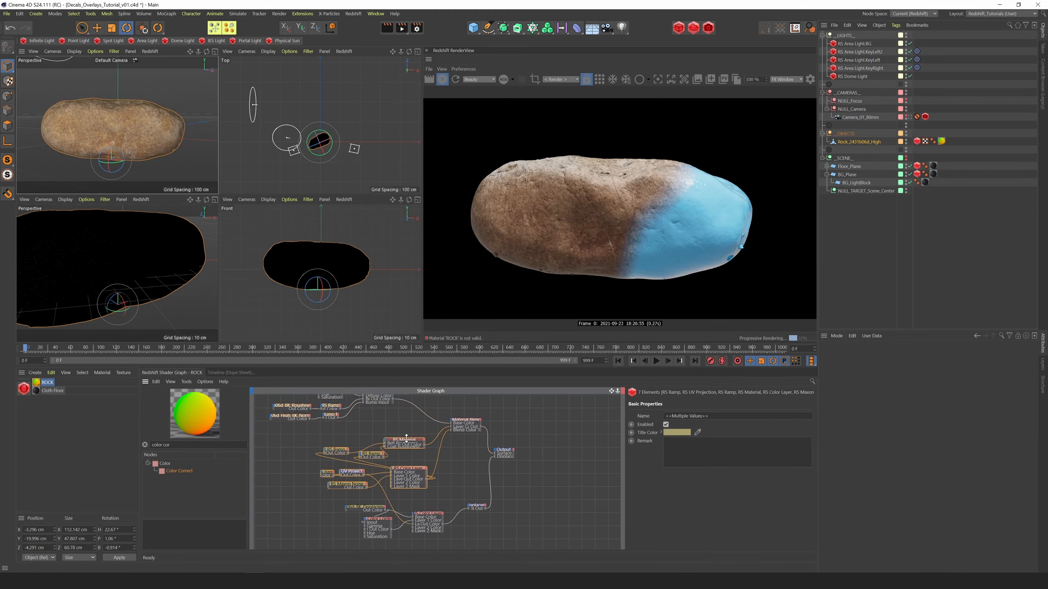
pyautogui.moveTo(404, 440); pyautogui.dragTo(358, 433)
pyautogui.moveTo(332, 498); pyautogui.dragTo(438, 545)
pyautogui.moveTo(428, 514); pyautogui.dragTo(421, 546)
pyautogui.moveTo(476, 506); pyautogui.dragTo(492, 537)
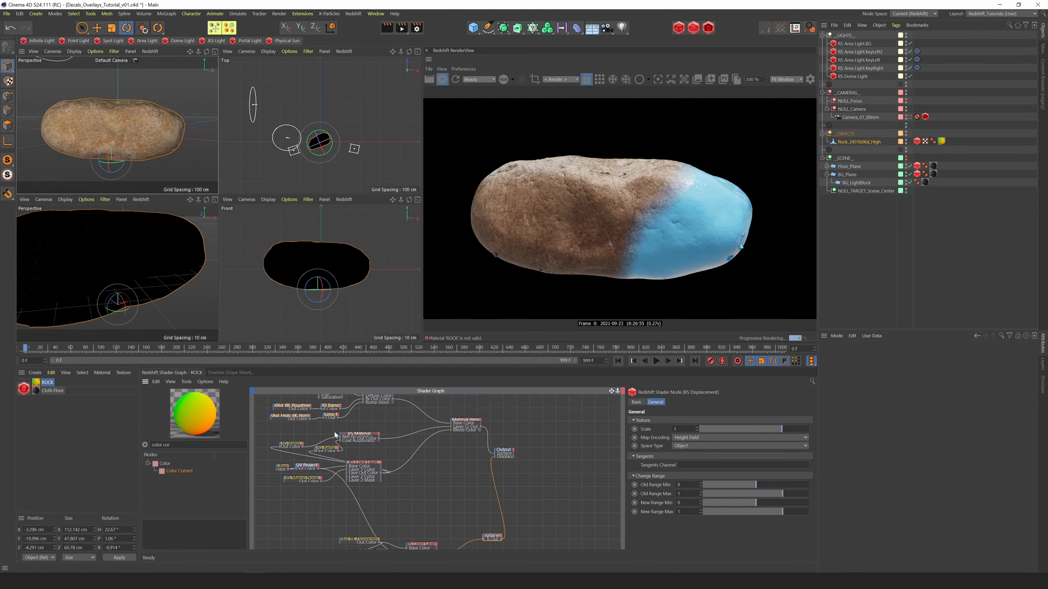
pyautogui.moveTo(466, 420); pyautogui.dragTo(454, 422)
# Duplicate the blue RS Material with its ramps, UV Projection, Maxon Noise and Color Layer below the original, and move the displacement nodes down
pyautogui.moveTo(272, 436); pyautogui.dragTo(390, 479)
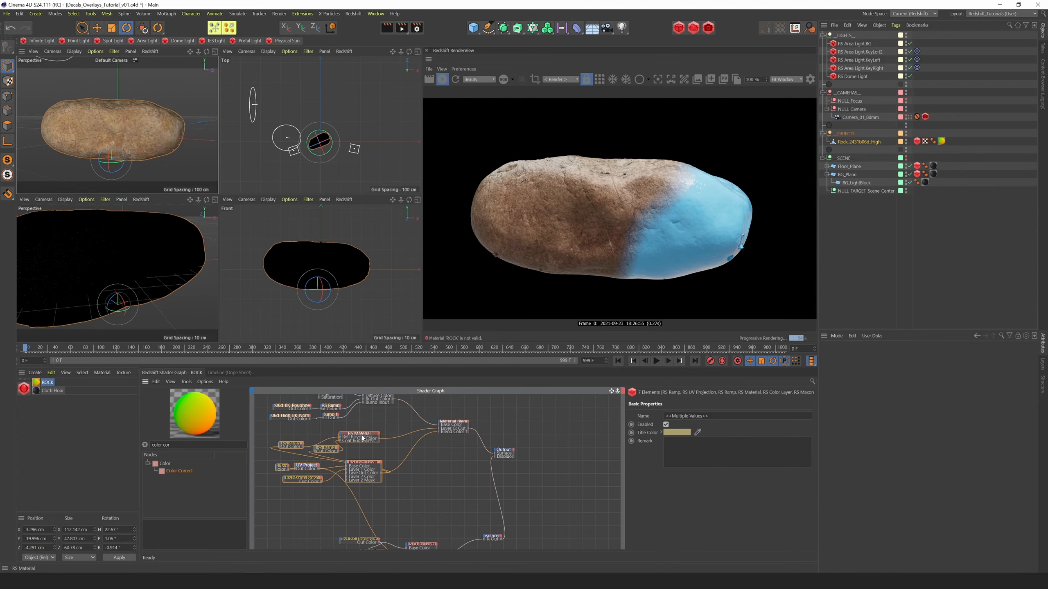
pyautogui.keyDown('ctrl'); pyautogui.moveTo(361, 435); pyautogui.dragTo(367, 490); pyautogui.keyUp('ctrl')
pyautogui.moveTo(613, 393); pyautogui.dragTo(618, 342)
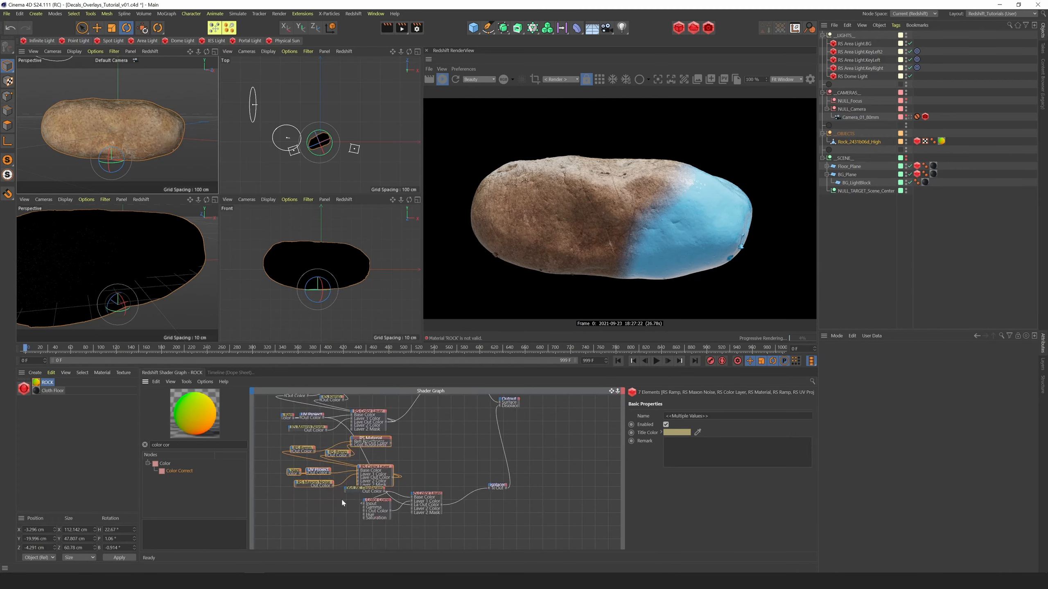
pyautogui.moveTo(341, 540); pyautogui.dragTo(436, 492)
pyautogui.moveTo(435, 494); pyautogui.dragTo(442, 532)
pyautogui.moveTo(285, 497); pyautogui.dragTo(362, 453)
pyautogui.click(463, 428)
# Preview the duplicated UV Projection through the Output's Surface, setting its Ramp's Mapping to Vertical and the projection's Rotate and Offset to 0
pyautogui.click(297, 483)
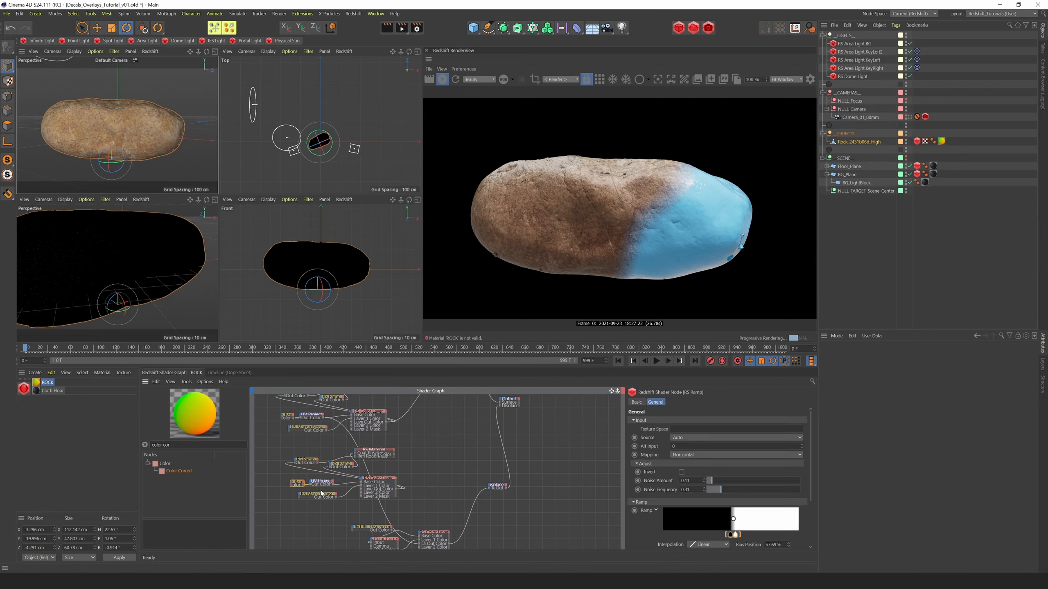
pyautogui.press('o')
pyautogui.click(328, 482)
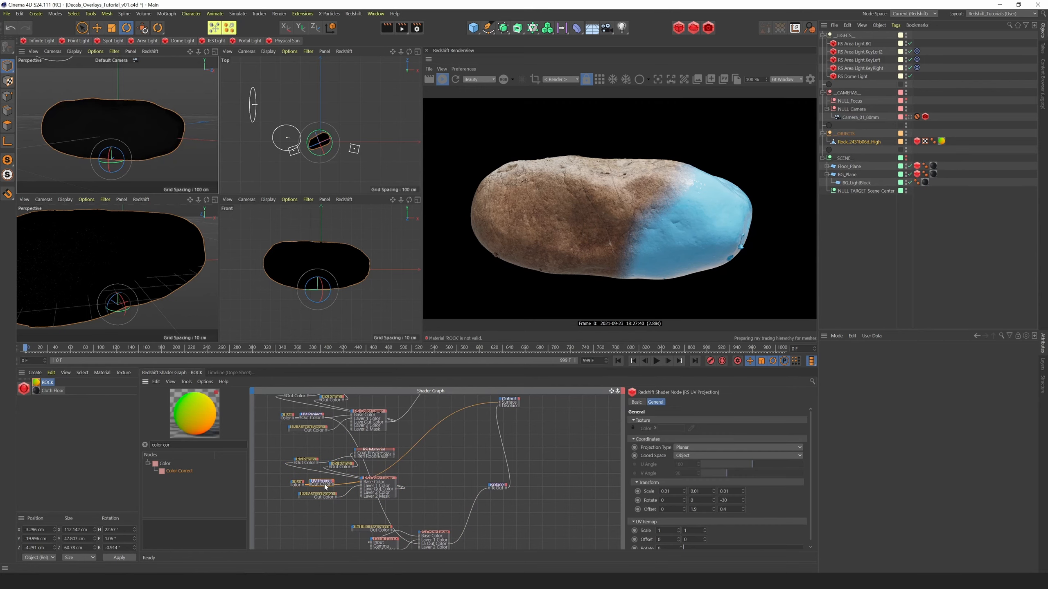
pyautogui.click(297, 483)
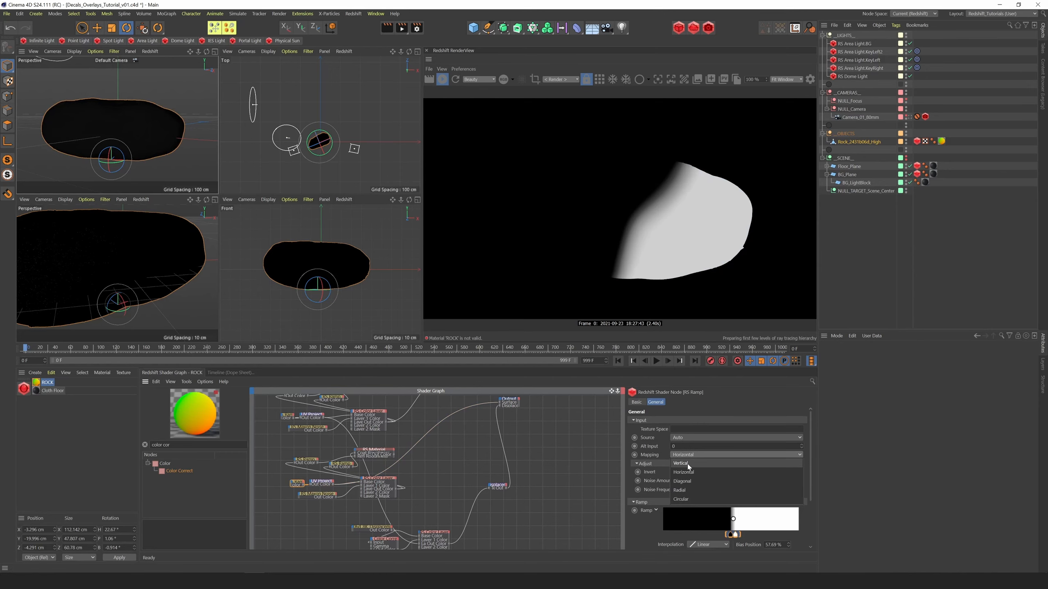
pyautogui.moveTo(730, 519); pyautogui.dragTo(784, 521)
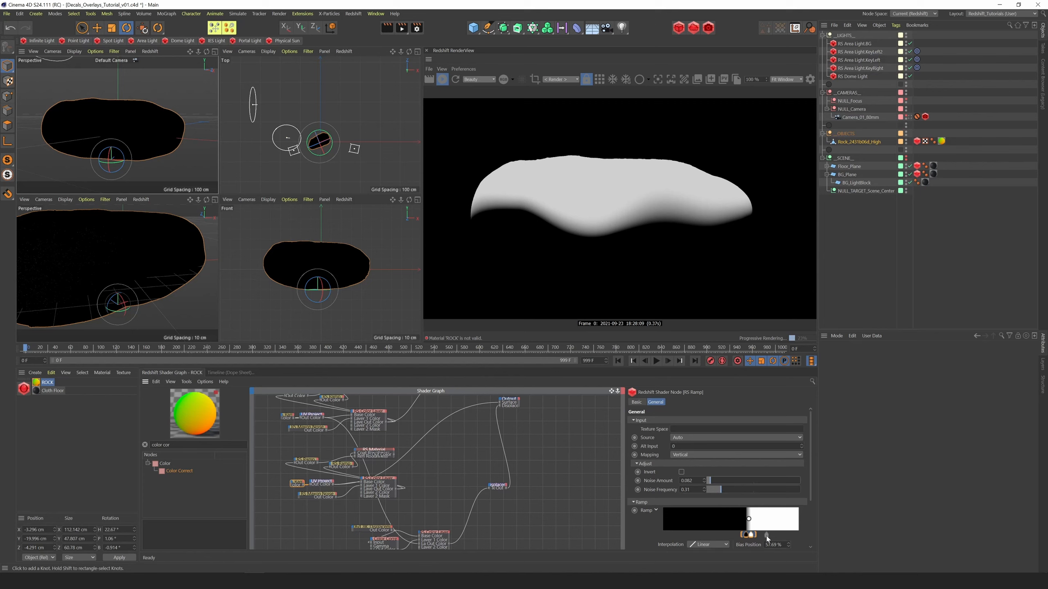
# Shape the duplicated mask Ramp into a narrow white band between black knots, with Noise Amount 0.082
pyautogui.moveTo(745, 535)
pyautogui.keyDown('ctrl'); pyautogui.mouseDown()
pyautogui.moveTo(762, 538)
pyautogui.moveTo(753, 534)
pyautogui.mouseUp(); pyautogui.keyUp('ctrl')
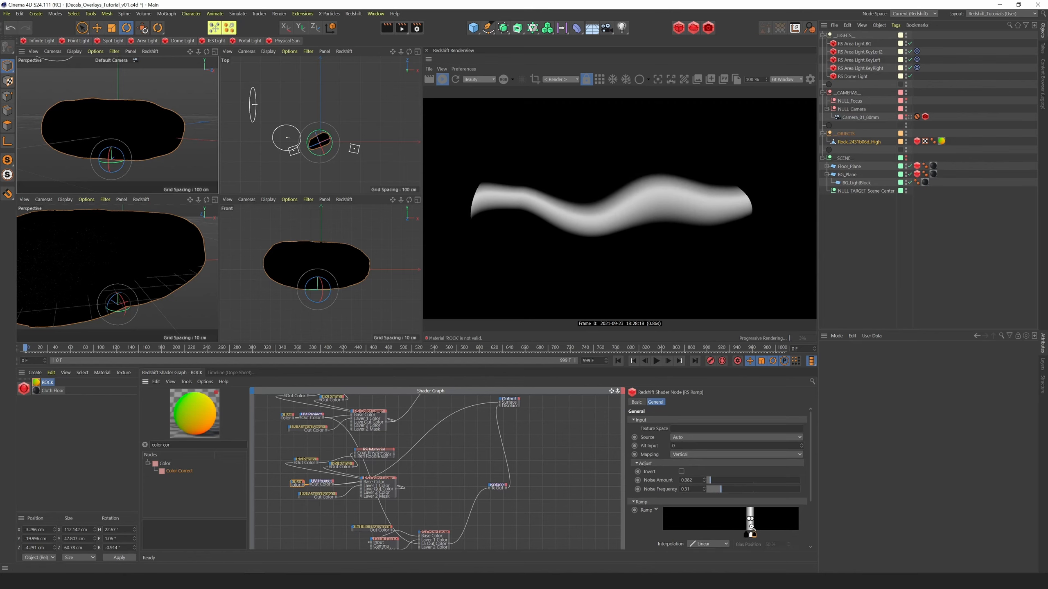
pyautogui.keyDown('alt'); pyautogui.moveTo(752, 527); pyautogui.dragTo(797, 513, button='right'); pyautogui.keyUp('alt')
pyautogui.moveTo(722, 535); pyautogui.dragTo(754, 519)
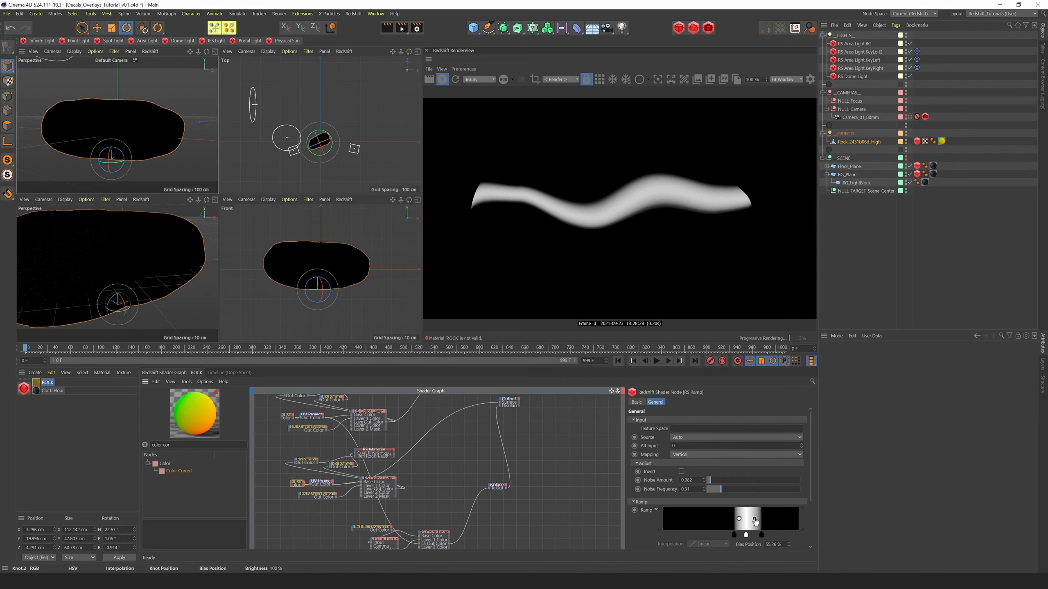
# Set the duplicated RS Material's diffuse color to a near-black blue with 49% saturation and 7% value
pyautogui.click(367, 491)
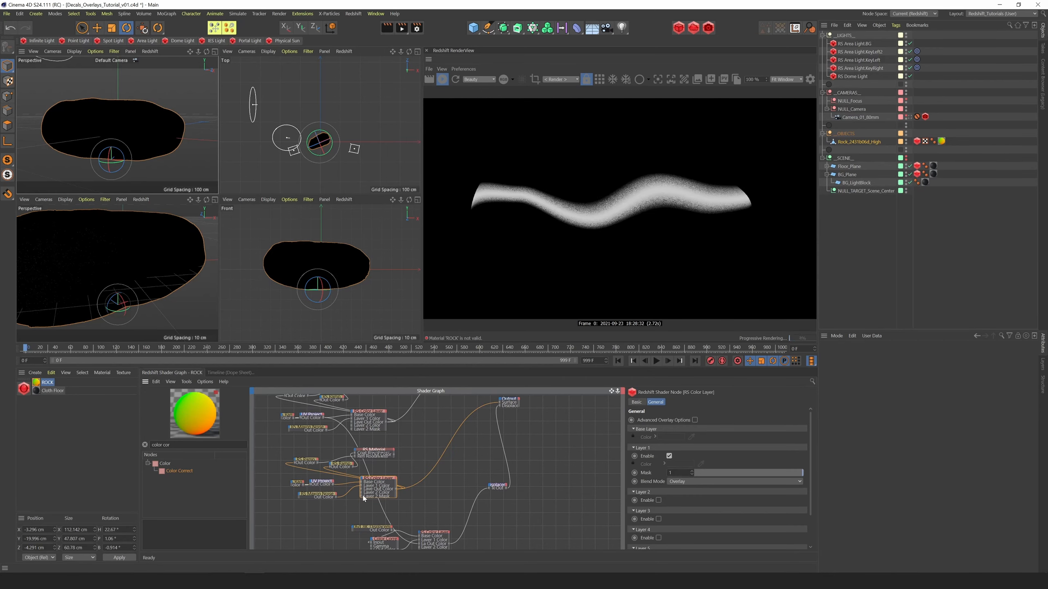
pyautogui.click(321, 499)
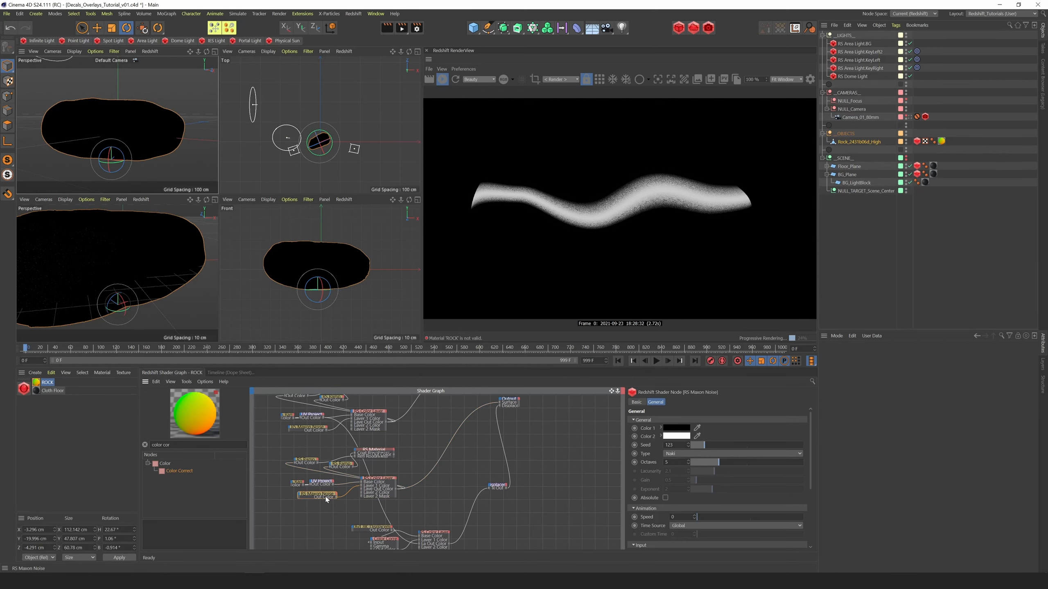
pyautogui.click(373, 453)
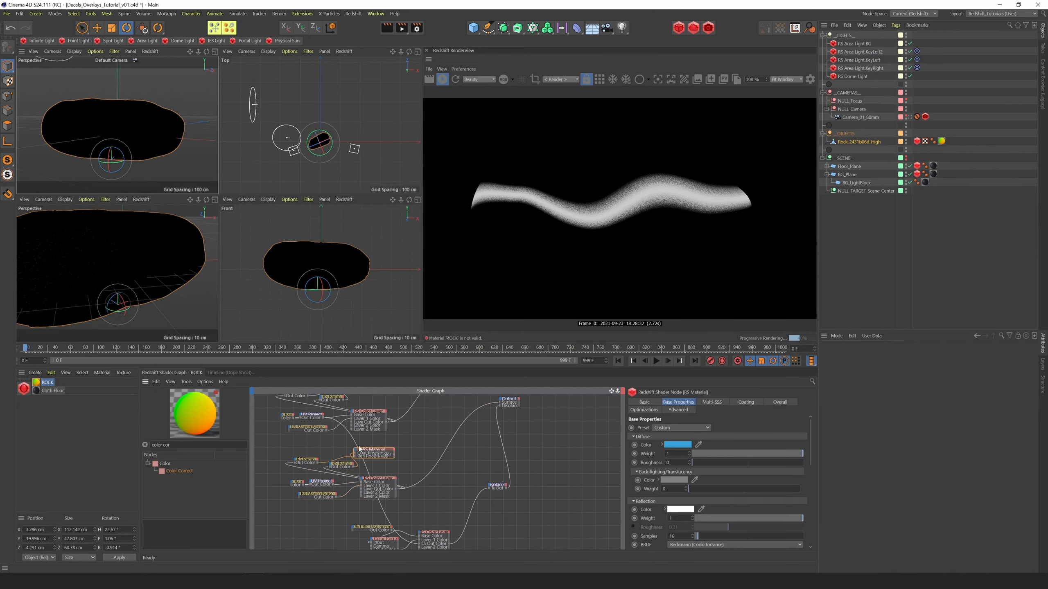
pyautogui.click(685, 444)
pyautogui.click(704, 448)
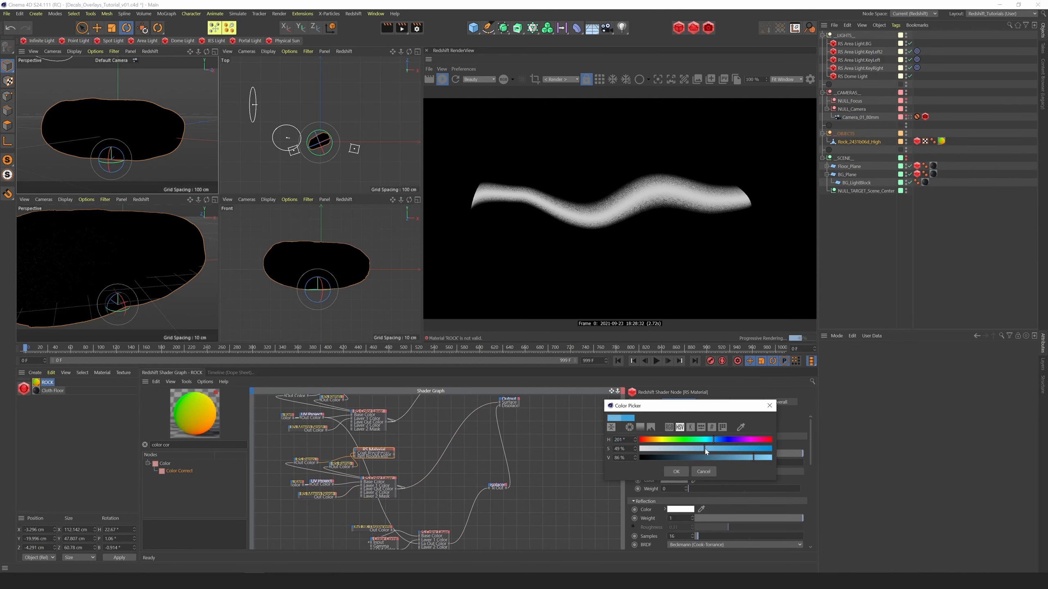
pyautogui.moveTo(704, 457); pyautogui.dragTo(589, 469)
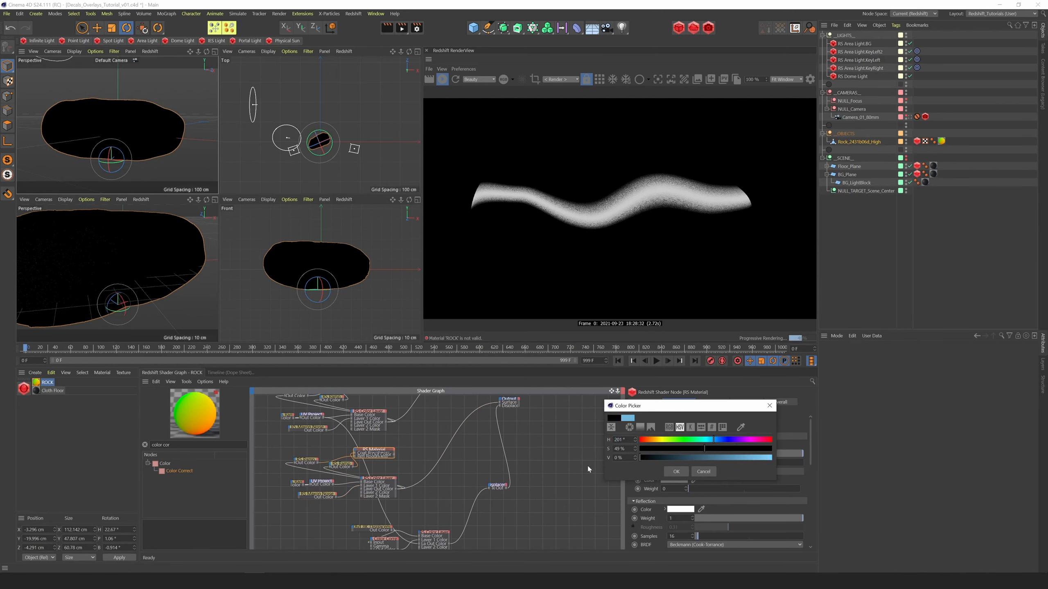
pyautogui.click(675, 471)
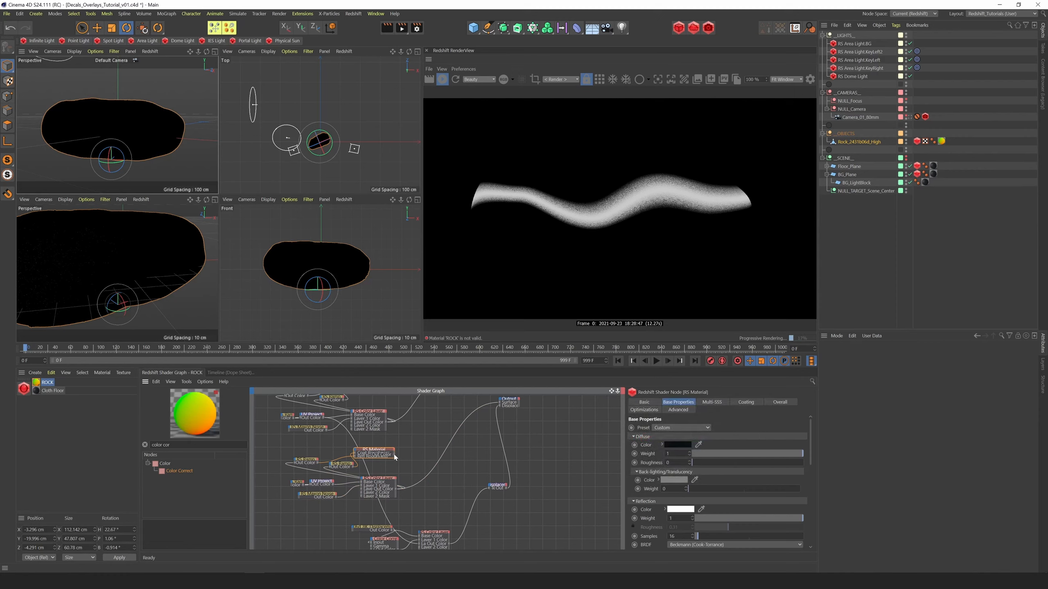
# Wire the duplicated RS Material and Color Layer into the Material Blender's Layer Color 2 and Blend Color 2, and the blender into the Output's Surface
pyautogui.moveTo(612, 391); pyautogui.dragTo(599, 439)
pyautogui.moveTo(381, 502); pyautogui.dragTo(432, 419)
pyautogui.click(484, 441)
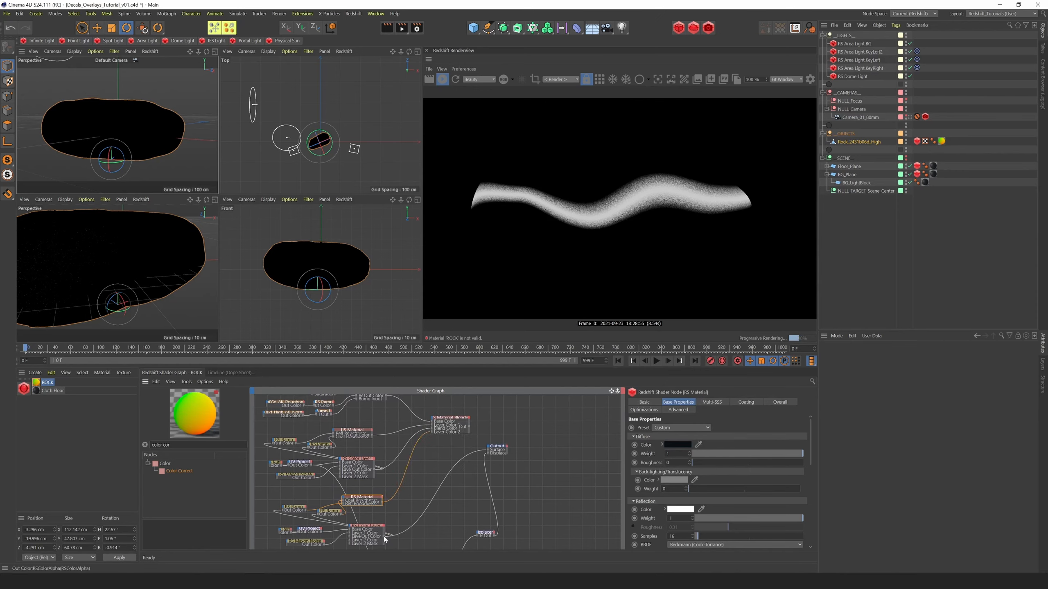
pyautogui.moveTo(385, 536); pyautogui.dragTo(433, 420)
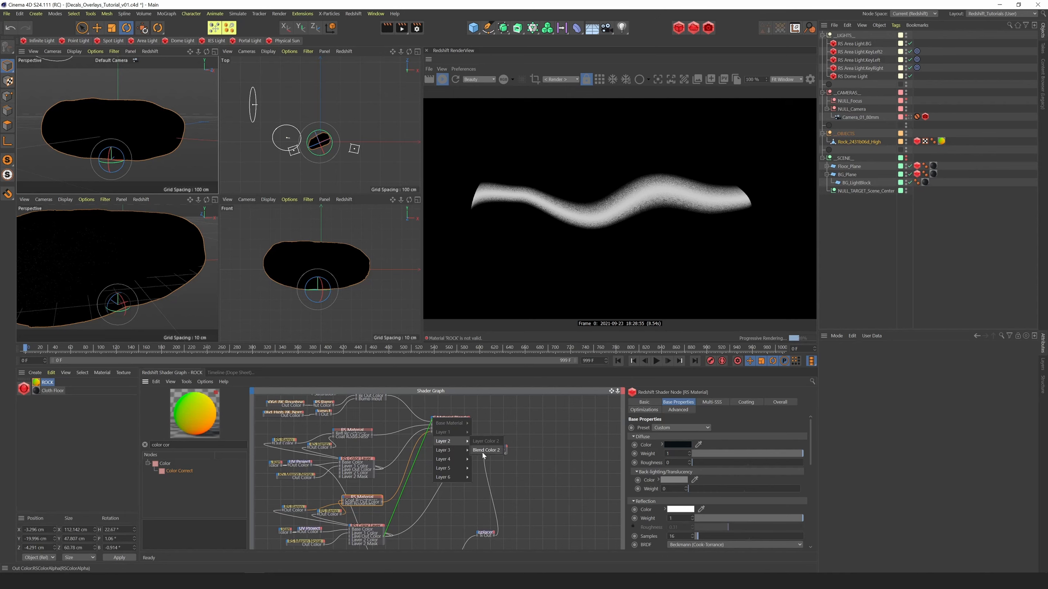
pyautogui.click(486, 453)
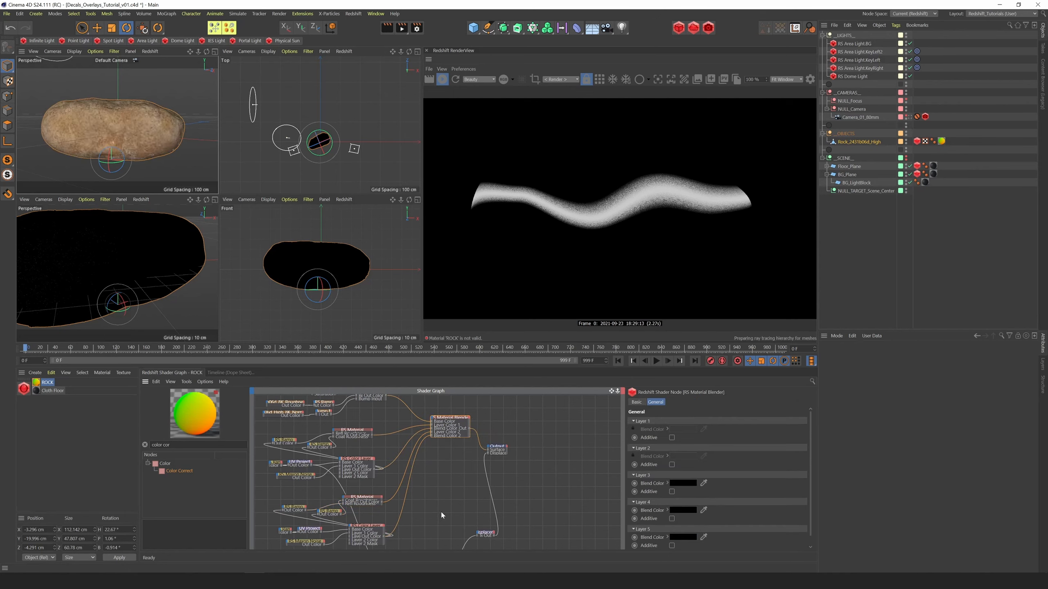
# Add a second white knot to the duplicated mask Ramp and adjust the knots to strengthen and tighten the dark stripe
pyautogui.moveTo(517, 420); pyautogui.dragTo(528, 398, button='middle')
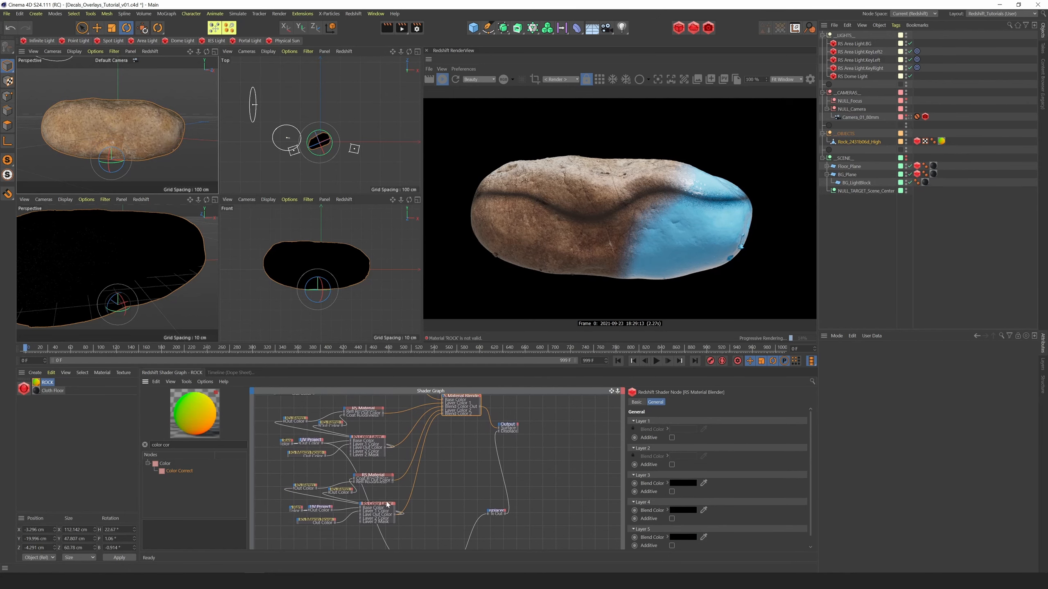
pyautogui.click(297, 508)
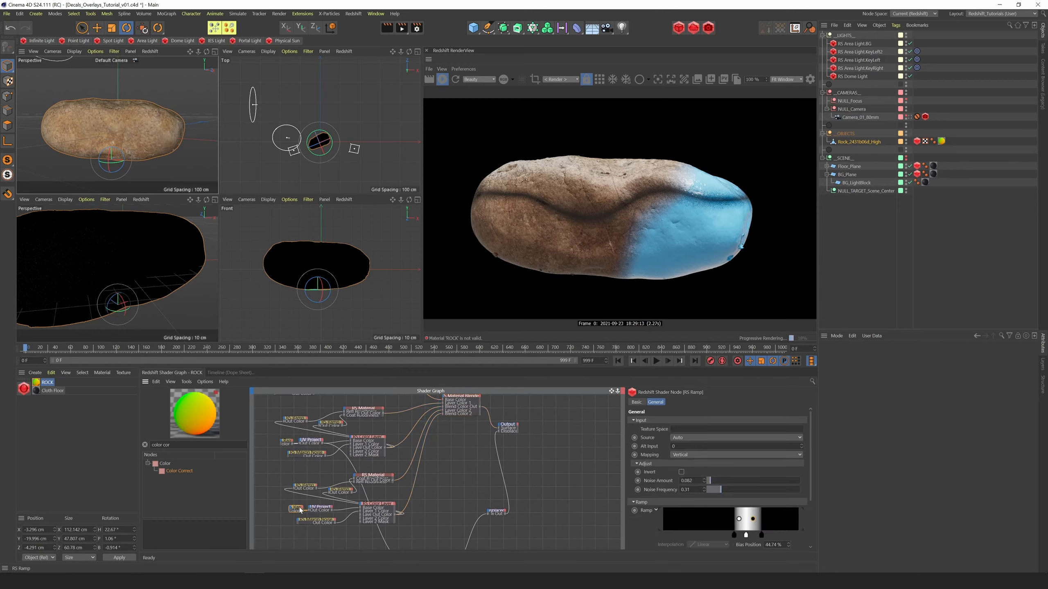
pyautogui.moveTo(746, 539); pyautogui.dragTo(745, 539)
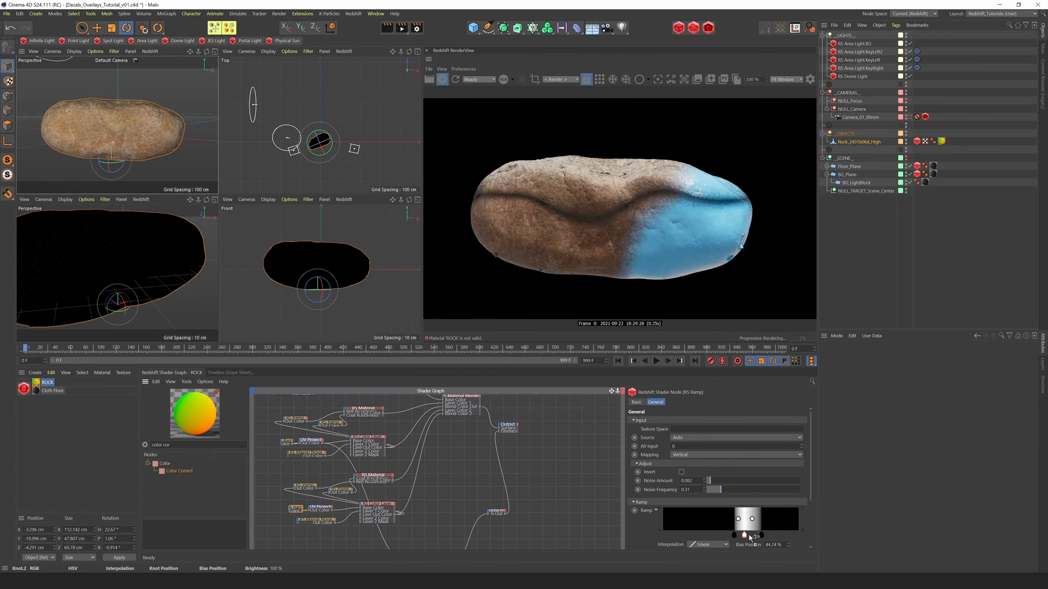
pyautogui.click(751, 536)
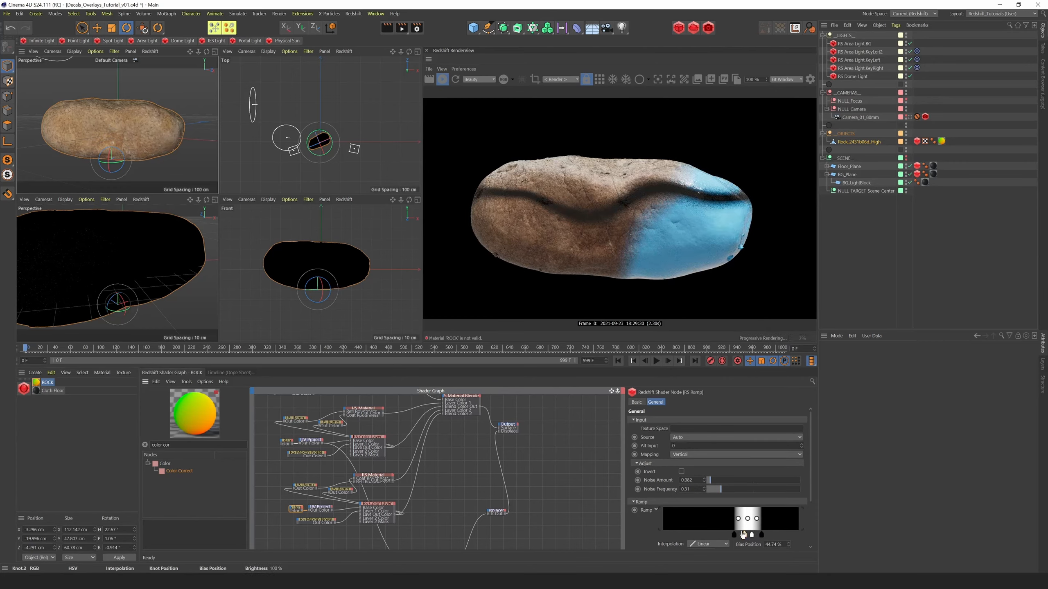
pyautogui.moveTo(753, 539)
pyautogui.mouseDown()
pyautogui.moveTo(736, 540)
pyautogui.moveTo(759, 540)
pyautogui.mouseUp()
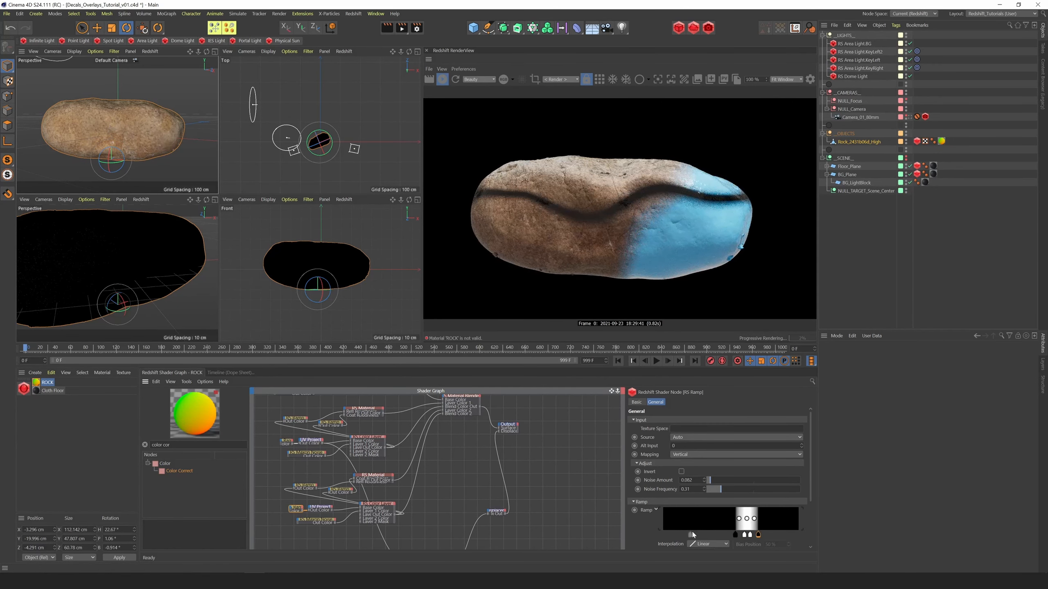
# Set the duplicated UV Projection's Z Rotate to 11 and its Y Offset to 0.05
pyautogui.click(324, 510)
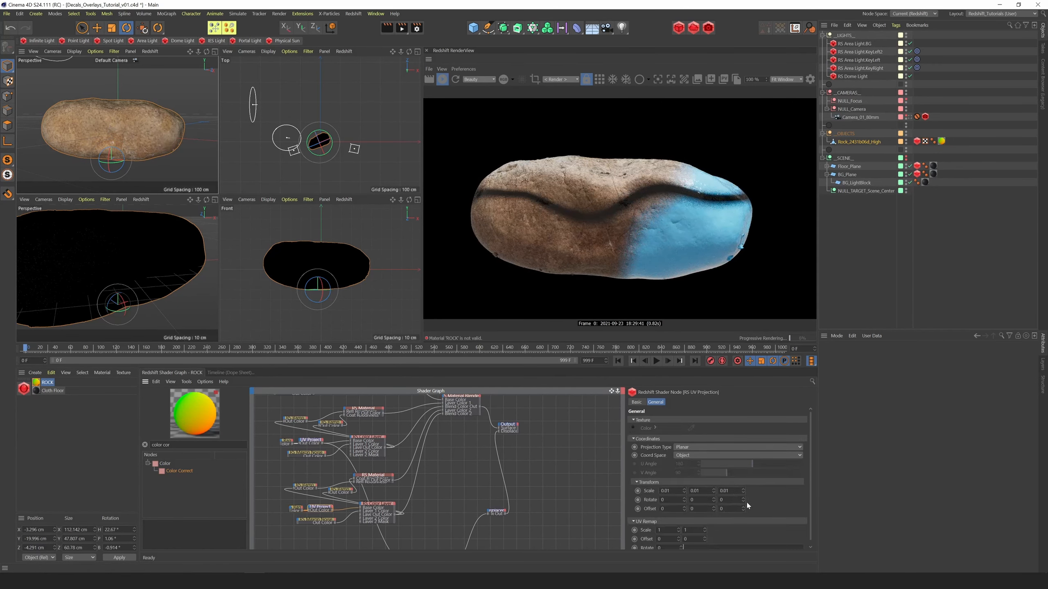
pyautogui.moveTo(743, 500); pyautogui.dragTo(647, 521)
pyautogui.write('.05')
pyautogui.press('Return')
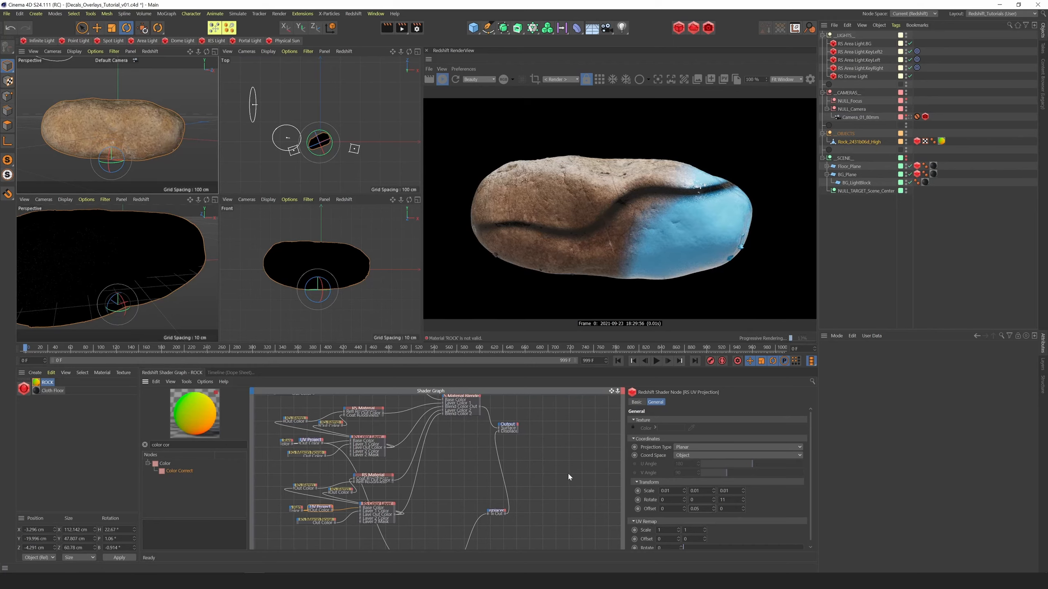
pyautogui.moveTo(206, 52)
pyautogui.mouseDown()
pyautogui.moveTo(113, 62)
pyautogui.moveTo(234, 53)
pyautogui.moveTo(207, 59)
pyautogui.mouseUp()
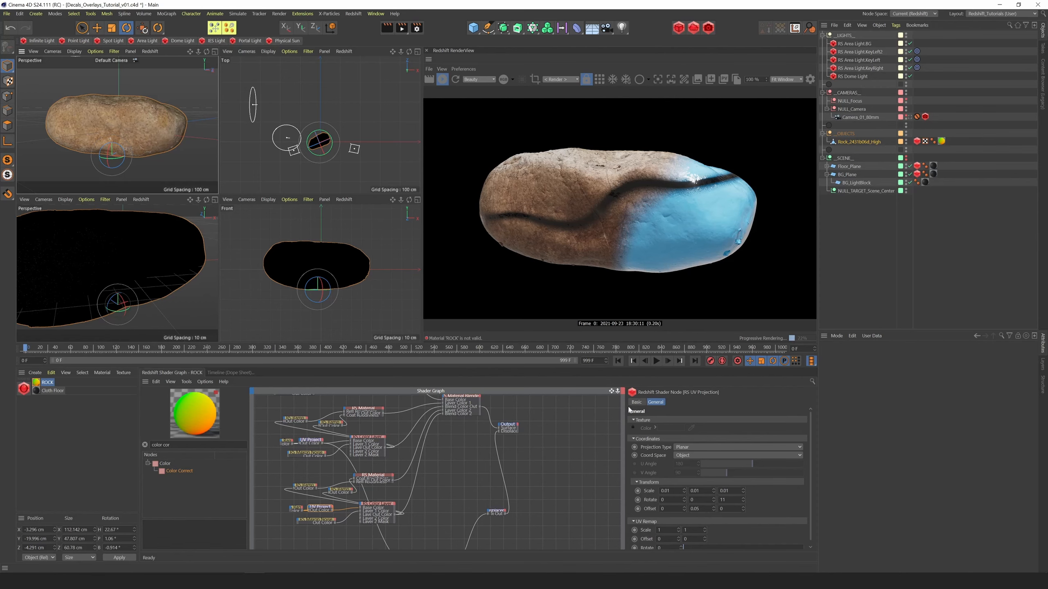
# Preview the dark stripe's Color Layer mask on its own in the render
pyautogui.click(611, 392)
pyautogui.moveTo(612, 391); pyautogui.dragTo(617, 350)
pyautogui.click(366, 477)
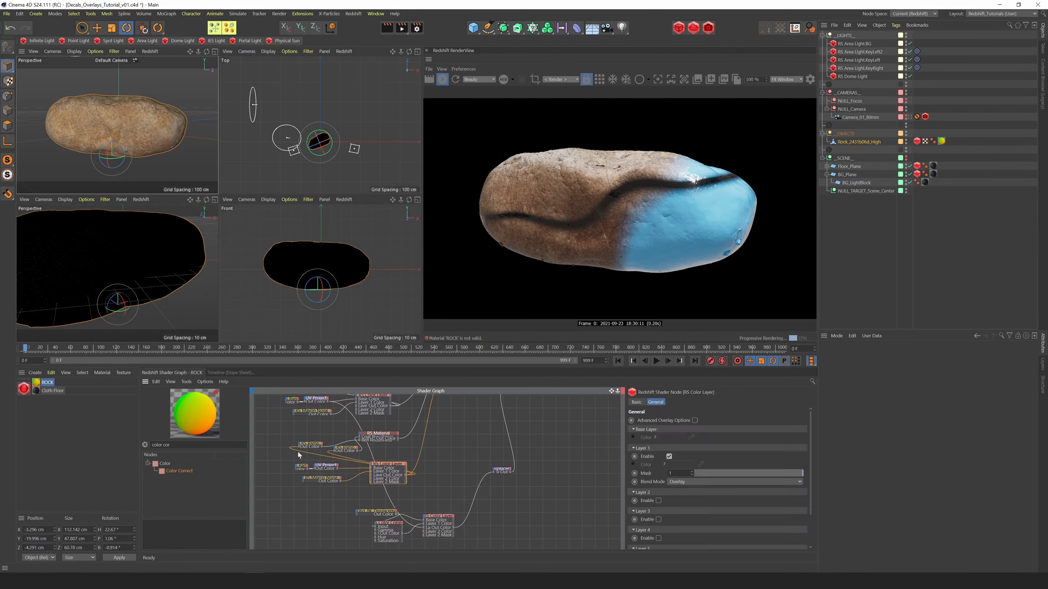
pyautogui.click(317, 466)
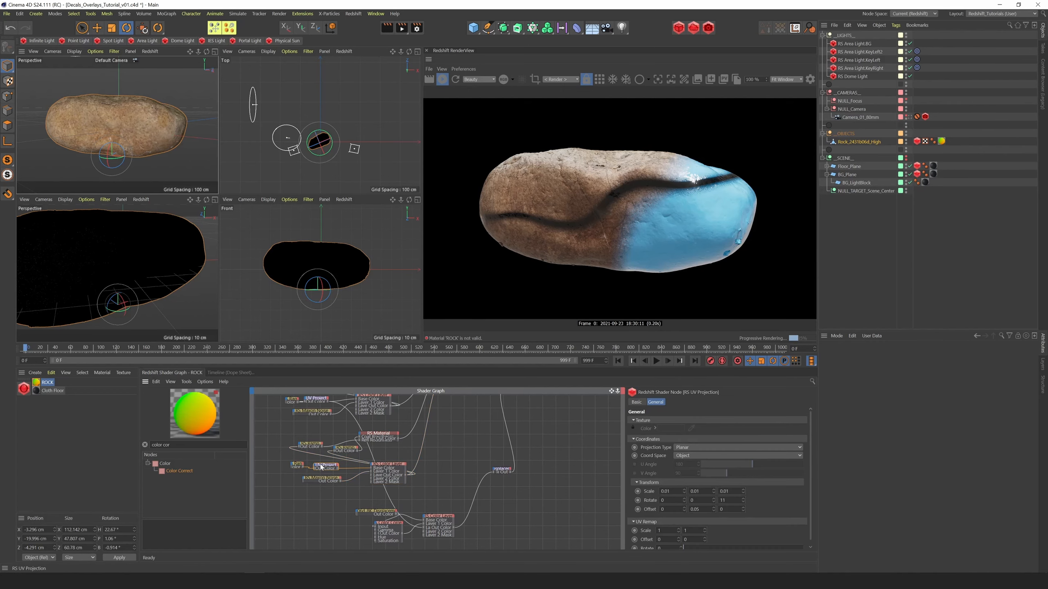
pyautogui.click(389, 467)
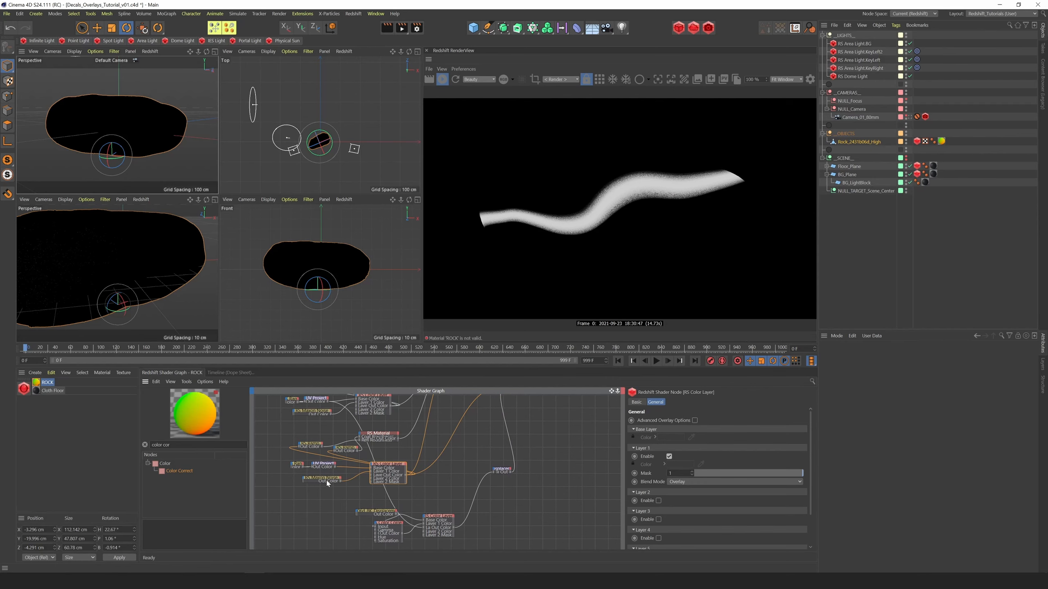
# Duplicate the stripe mask's Maxon Noise node, preview the copy on its own and set its type to Noise
pyautogui.moveTo(326, 480); pyautogui.dragTo(325, 496)
pyautogui.hotkey('alt', 'c')
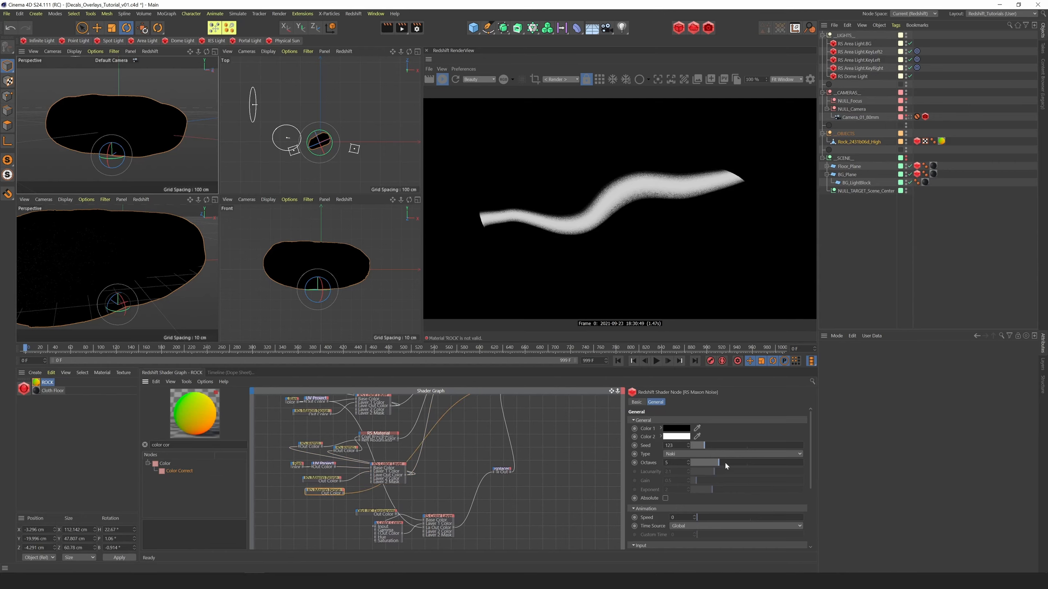
pyautogui.click(697, 454)
pyautogui.click(685, 265)
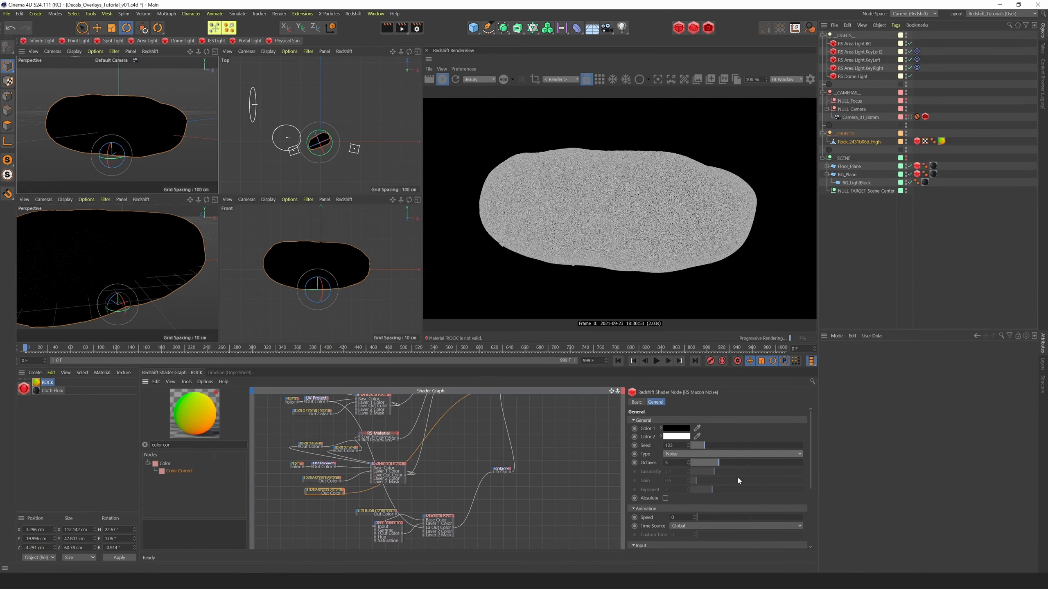
# Adjust the duplicated Maxon Noise's seed and set its Overall Scale to 5.46, Low Clip to 0.013 and Contrast to 0.83
pyautogui.moveTo(810, 477); pyautogui.dragTo(810, 501)
pyautogui.moveTo(724, 529); pyautogui.dragTo(769, 529)
pyautogui.moveTo(810, 509); pyautogui.dragTo(815, 543)
pyautogui.moveTo(747, 544); pyautogui.dragTo(776, 544)
pyautogui.moveTo(692, 516)
pyautogui.mouseDown()
pyautogui.moveTo(734, 517)
pyautogui.moveTo(707, 520)
pyautogui.mouseUp()
pyautogui.moveTo(776, 544); pyautogui.dragTo(808, 466)
pyautogui.moveTo(704, 446); pyautogui.dragTo(708, 448)
pyautogui.moveTo(810, 461); pyautogui.dragTo(692, 519)
pyautogui.scroll(-2, 726, 512)
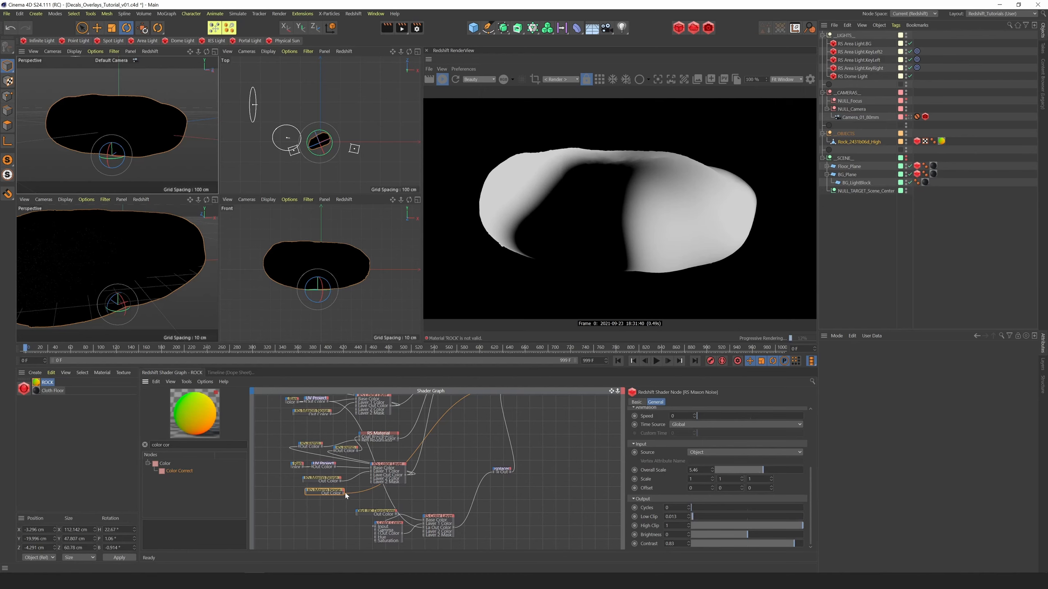
# Wire the duplicated Maxon Noise's Out Color into Layer 2 of the stripe's Color Layer
pyautogui.moveTo(342, 494); pyautogui.dragTo(372, 463)
pyautogui.moveTo(395, 499)
pyautogui.click(431, 497)
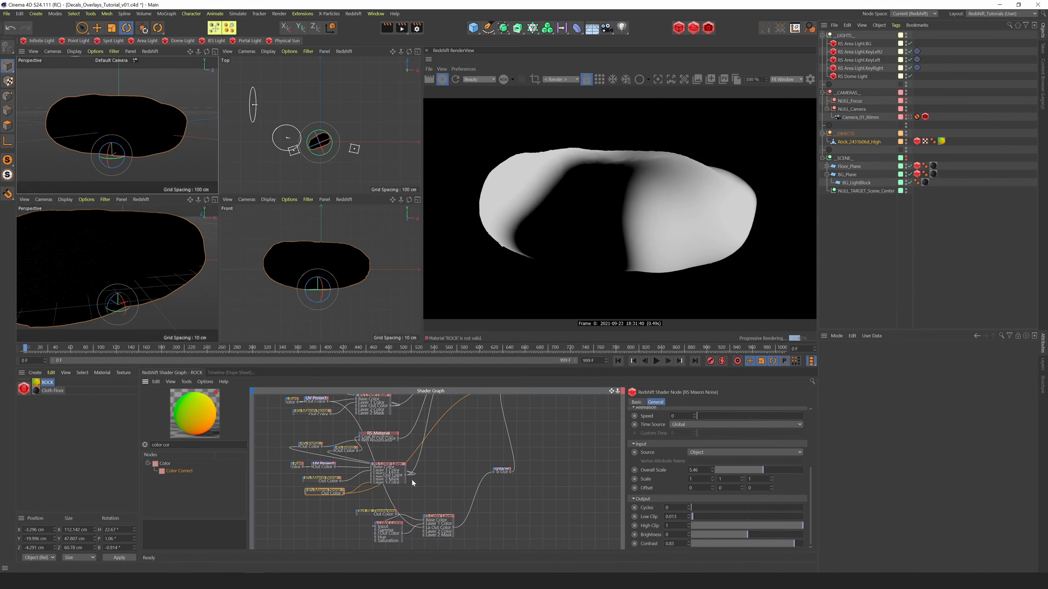
pyautogui.click(389, 463)
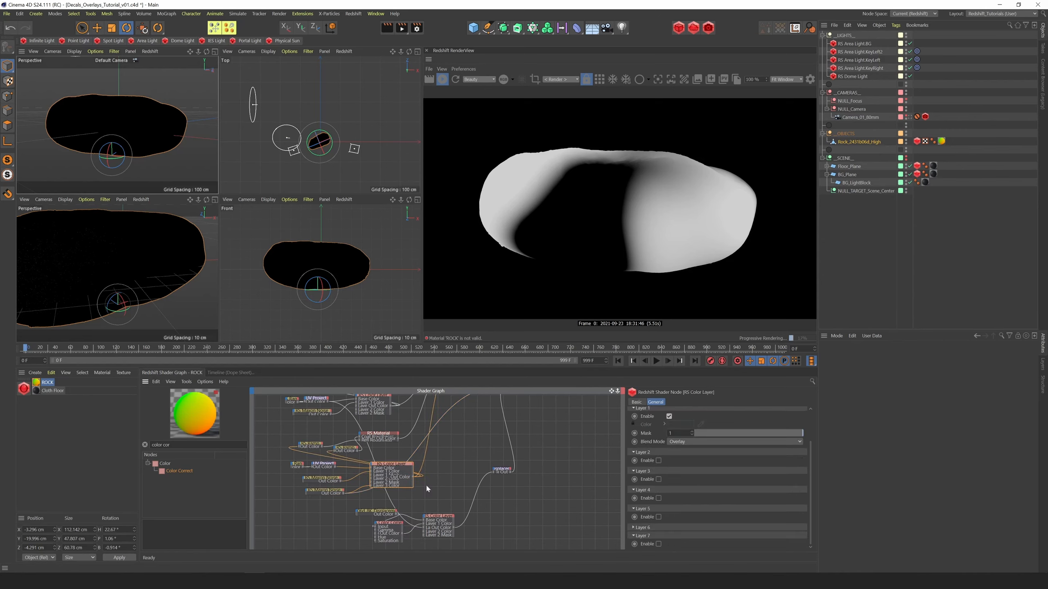
pyautogui.moveTo(348, 493); pyautogui.dragTo(372, 465)
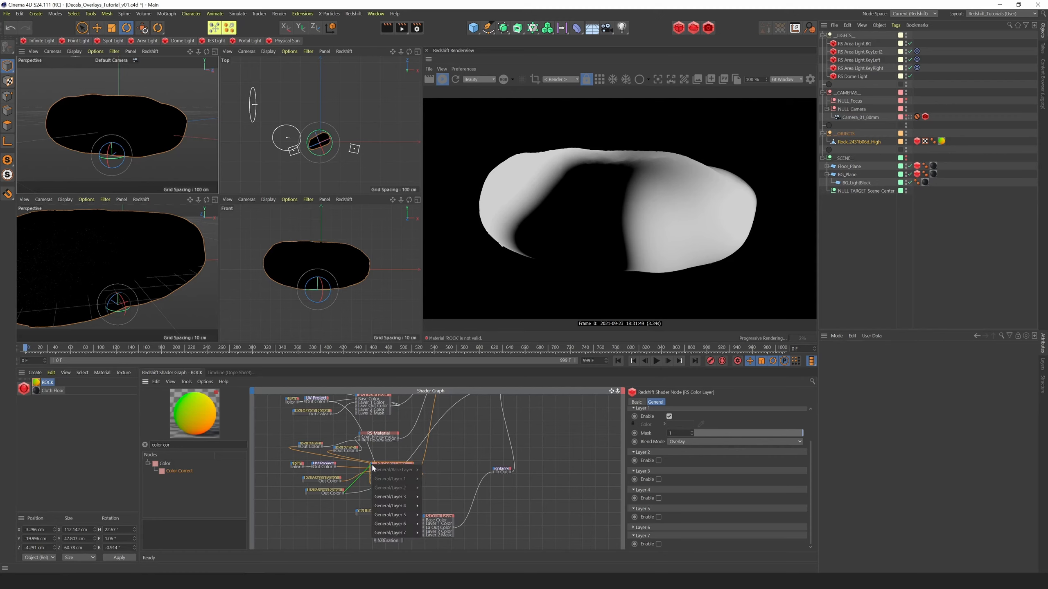
pyautogui.click(368, 492)
pyautogui.scroll(3, 388, 480)
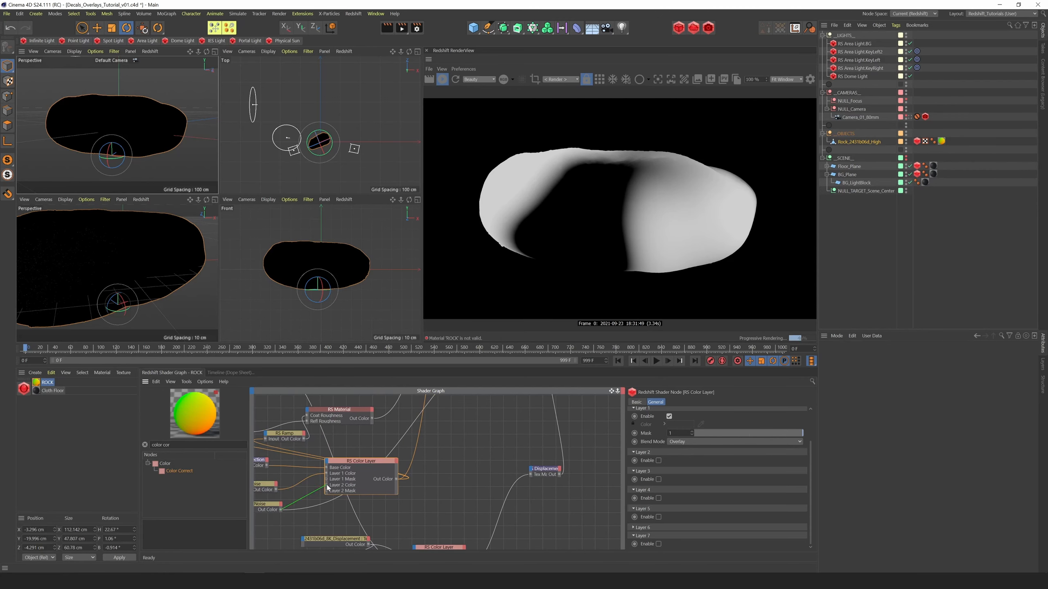
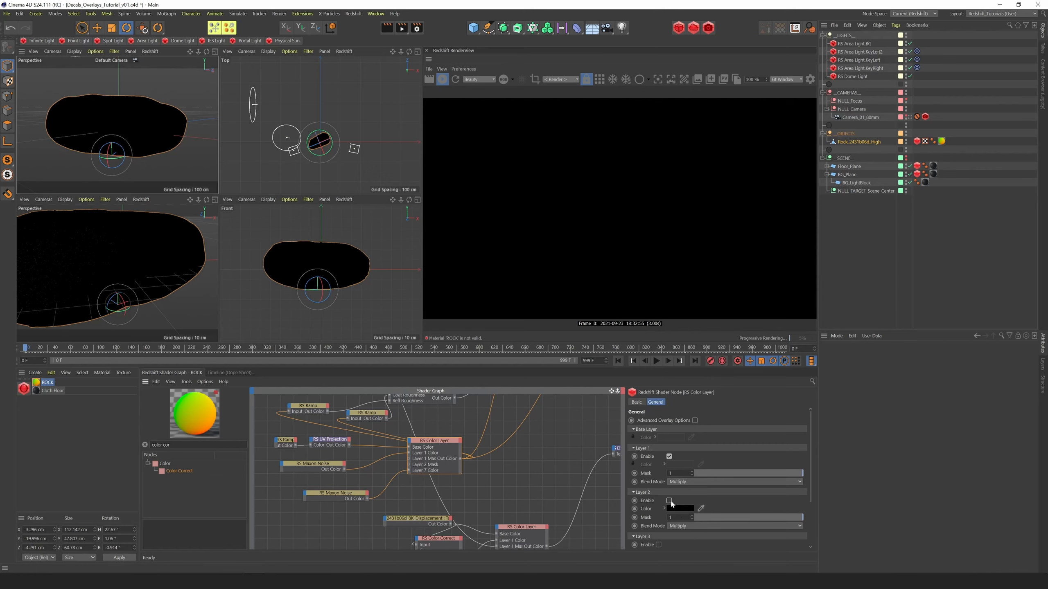
# Enable Layer 7 in the stripe mask's Color Layer and set its blend mode to Overlay
pyautogui.scroll(-2, 656, 532)
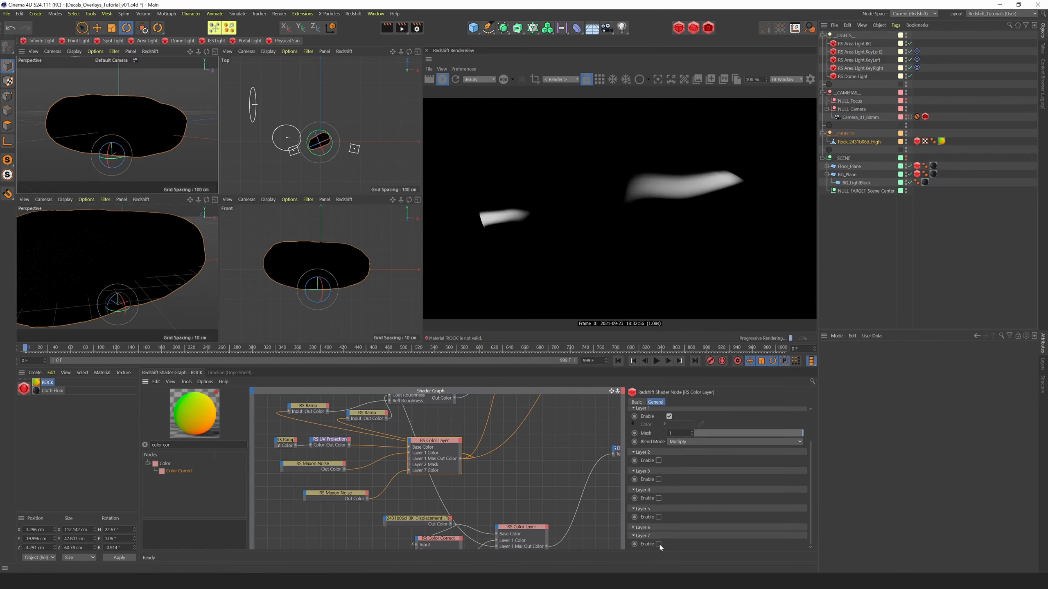
pyautogui.click(659, 544)
pyautogui.scroll(-2, 807, 521)
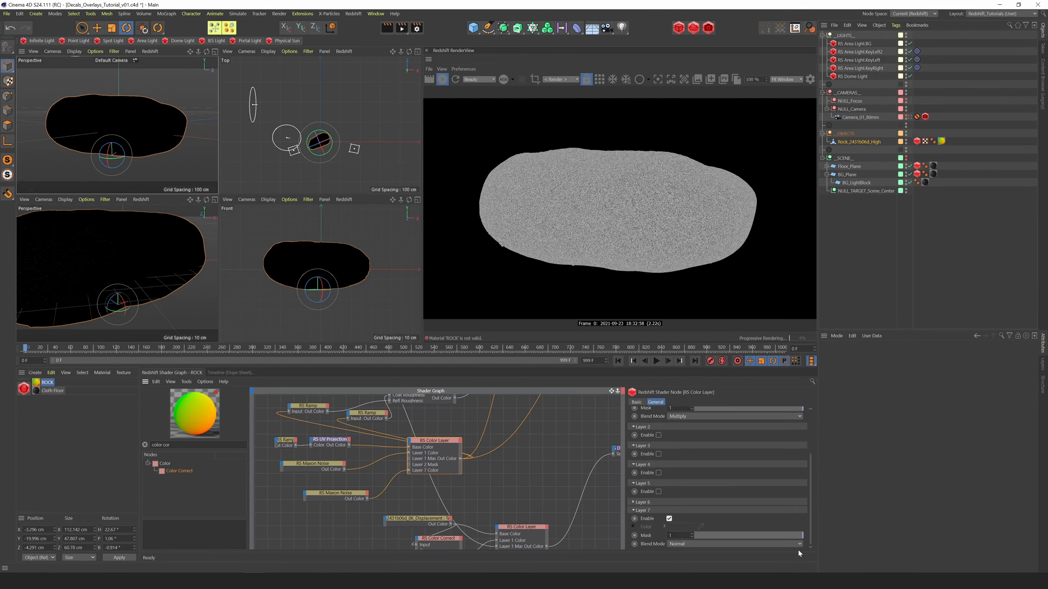
pyautogui.click(685, 544)
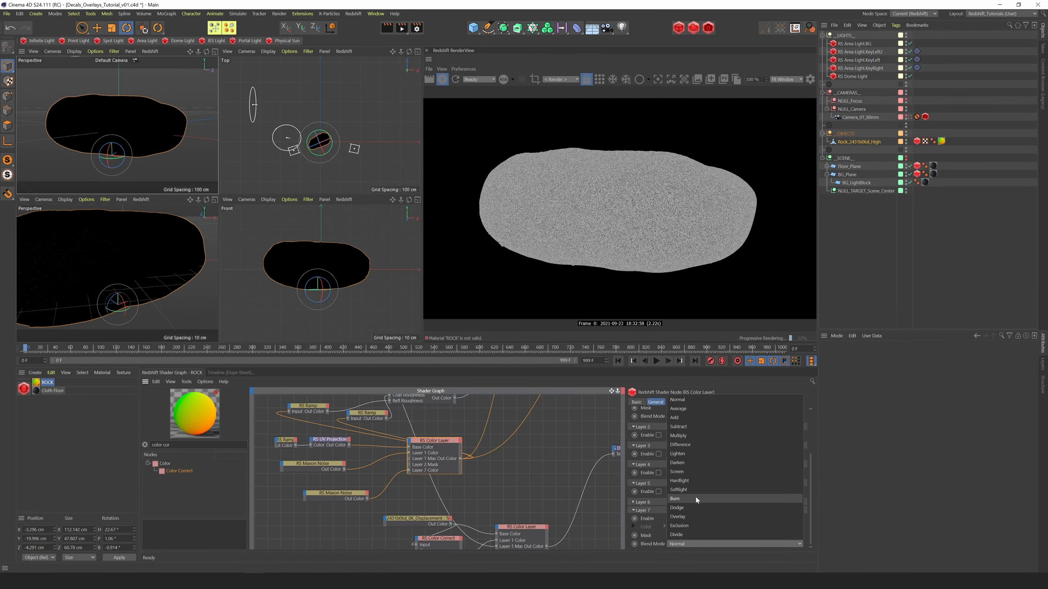
pyautogui.click(686, 518)
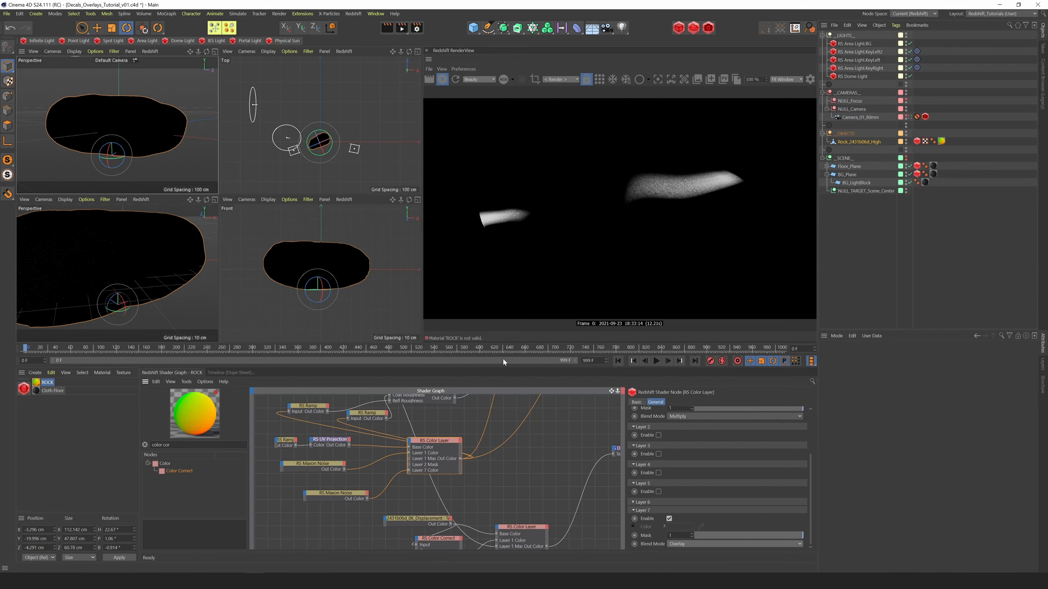
# Preview the RS Material Blender in the render through the Output node's surface
pyautogui.moveTo(618, 393); pyautogui.dragTo(468, 410)
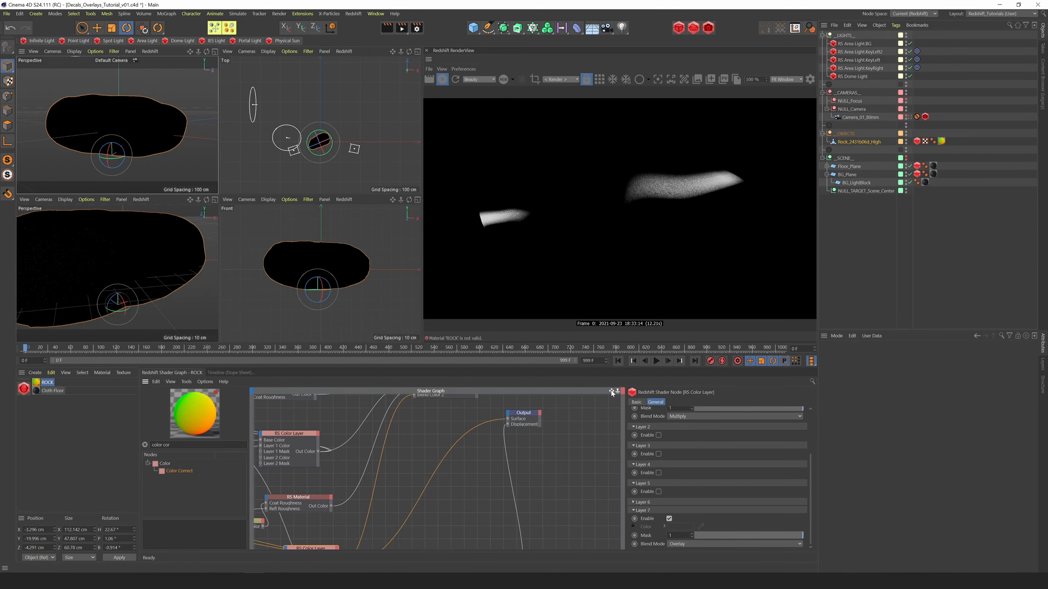
pyautogui.moveTo(612, 393); pyautogui.dragTo(538, 420)
pyautogui.click(420, 430)
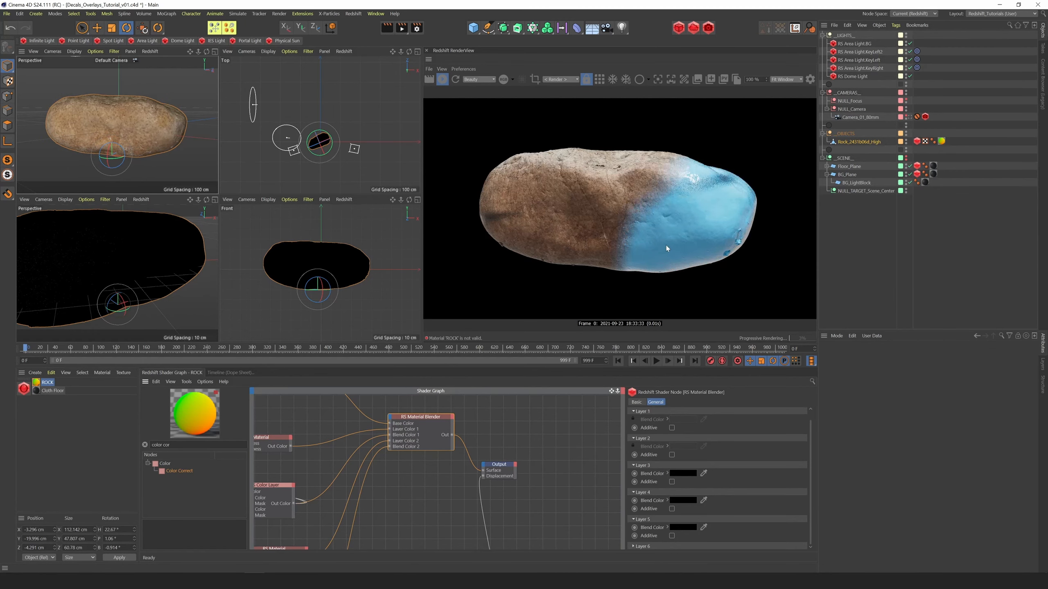
# Set the first stripe Maxon Noise's Overall Scale to 4.31, Low Clip to 0.042, High Clip to 0.856 and Contrast to 0.91
pyautogui.moveTo(612, 392); pyautogui.dragTo(621, 317)
pyautogui.click(351, 527)
pyautogui.scroll(-3, 814, 461)
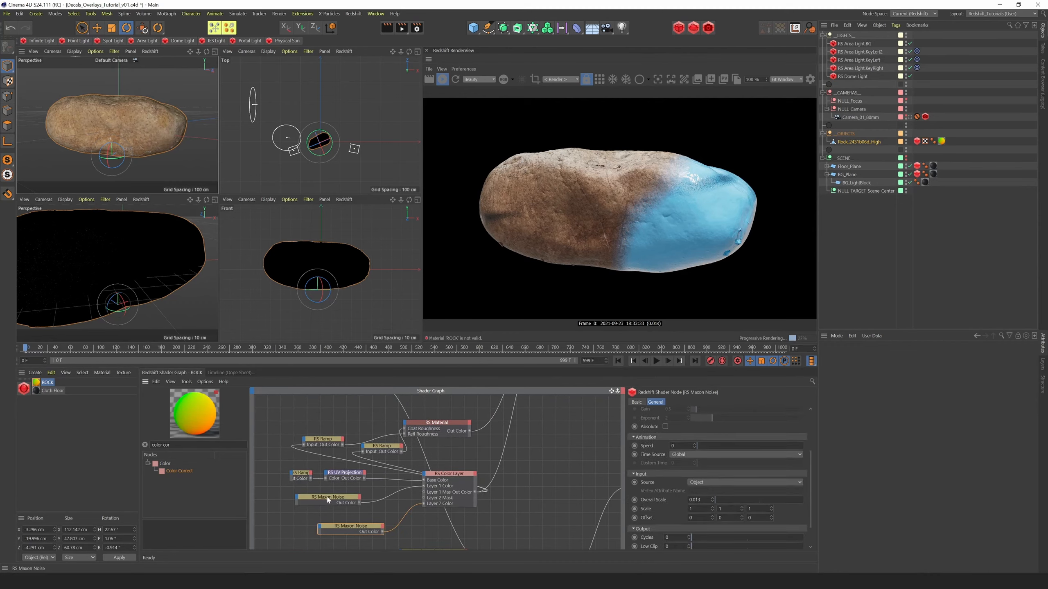
pyautogui.click(330, 497)
pyautogui.moveTo(758, 502); pyautogui.dragTo(752, 502)
pyautogui.scroll(-2, 815, 489)
pyautogui.moveTo(692, 517); pyautogui.dragTo(696, 517)
pyautogui.moveTo(801, 526); pyautogui.dragTo(787, 526)
pyautogui.moveTo(802, 544)
pyautogui.mouseDown()
pyautogui.moveTo(786, 544)
pyautogui.moveTo(798, 545)
pyautogui.mouseUp()
# Add a plane primitive and change its orientation to face along the Z axis
pyautogui.moveTo(207, 52); pyautogui.dragTo(225, 62)
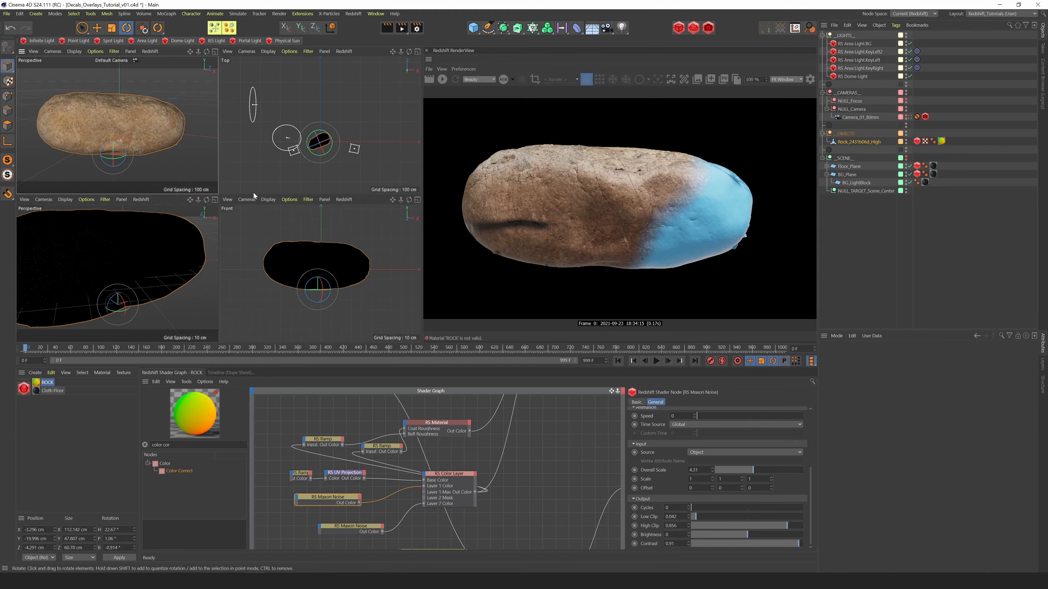
pyautogui.click(478, 30)
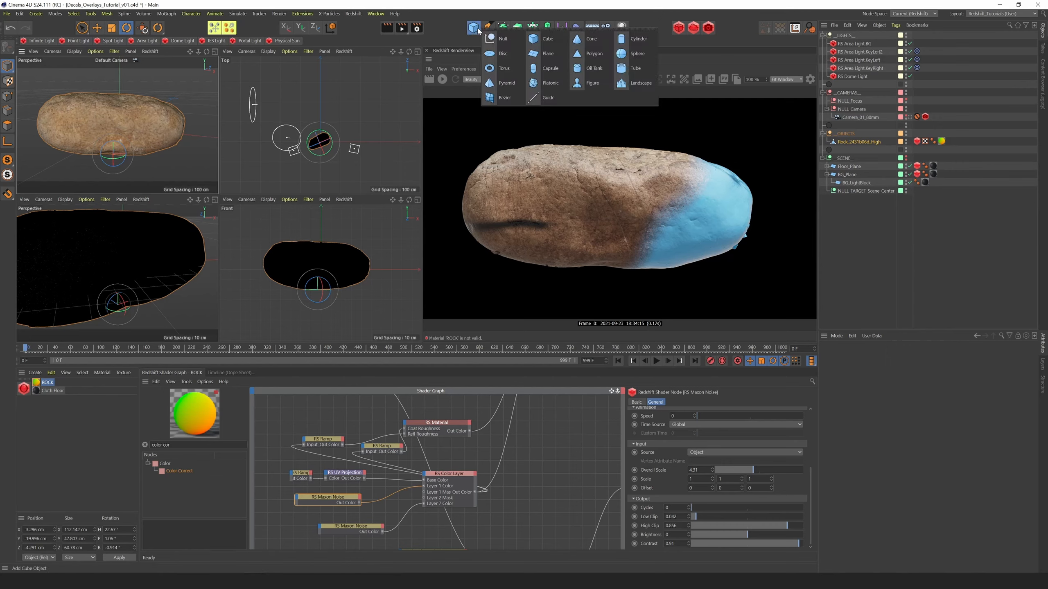
pyautogui.click(542, 54)
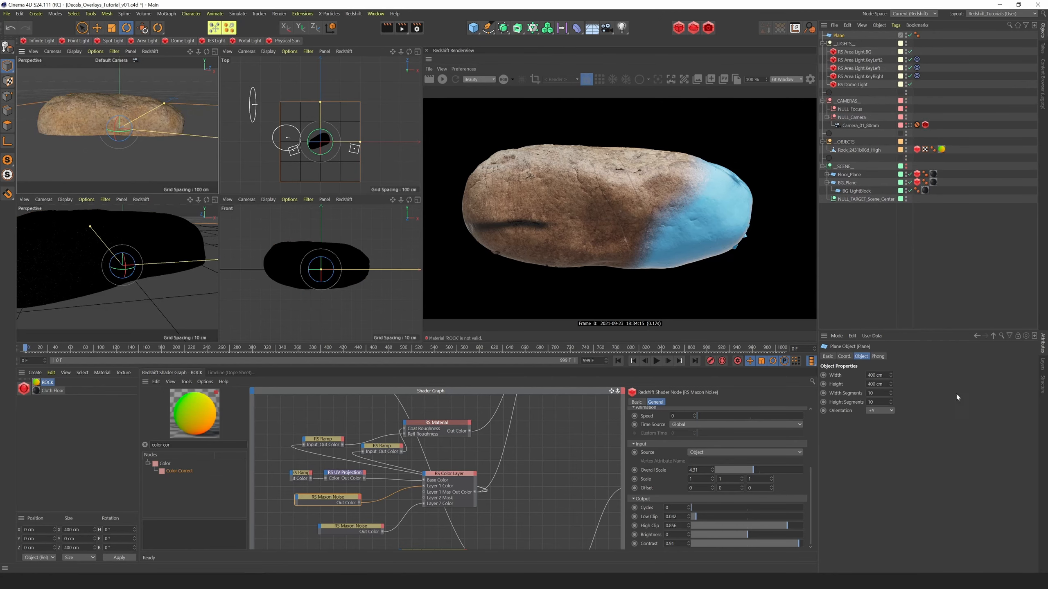
pyautogui.click(879, 410)
pyautogui.click(875, 456)
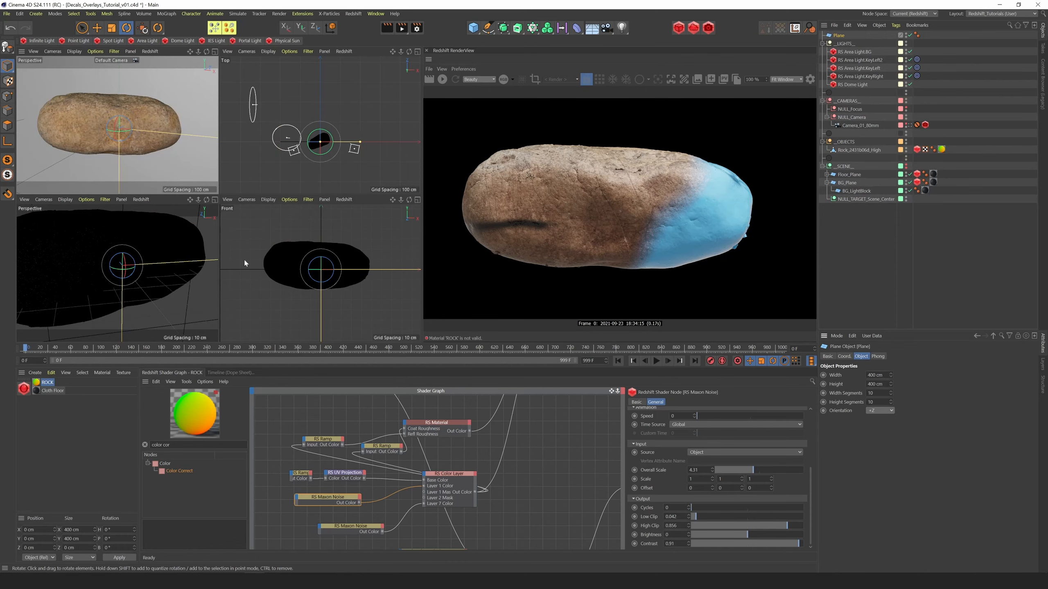
# Scale the plane down to about 32 cm square and move it in front of the rock, to about Z -44 cm
pyautogui.press('t')
pyautogui.moveTo(173, 165); pyautogui.dragTo(41, 177)
pyautogui.press('e')
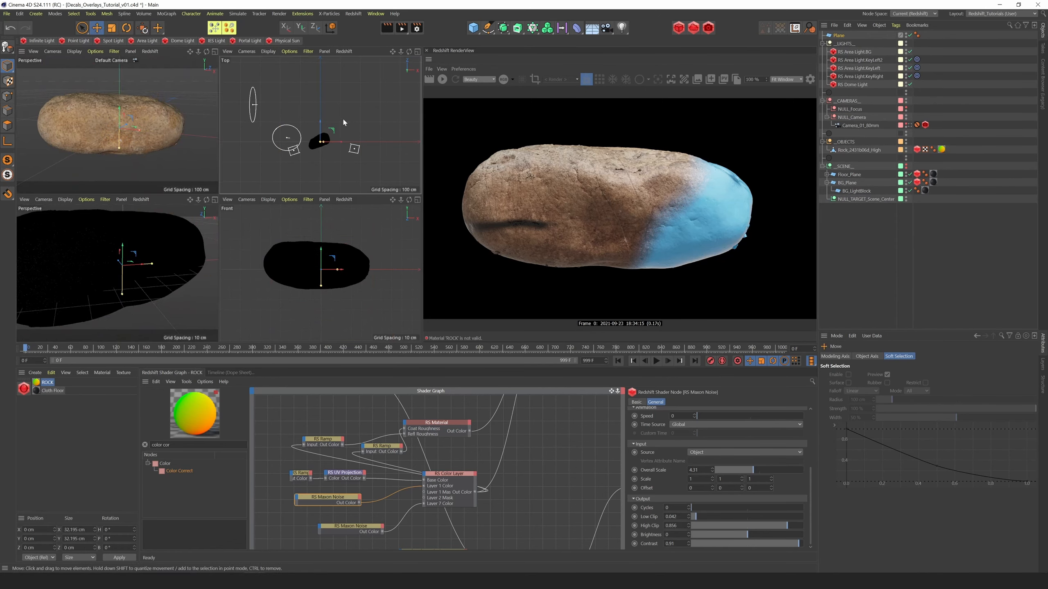
pyautogui.moveTo(321, 123); pyautogui.dragTo(321, 133)
# Rotate the plane's heading to about 30°, scale it to about 21 cm and raise it to about Y 11 cm
pyautogui.press('r')
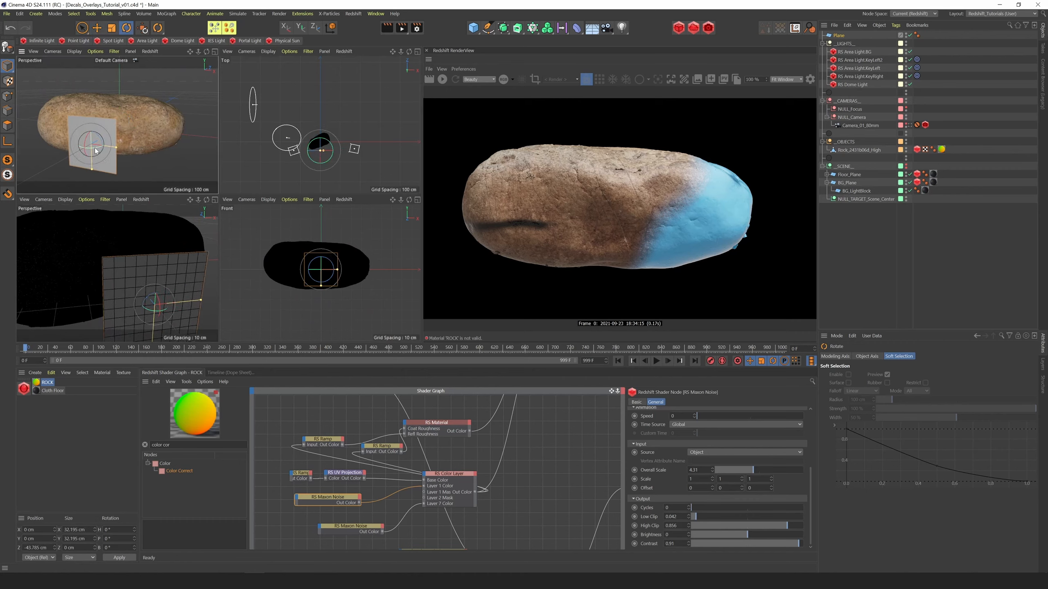
pyautogui.moveTo(92, 152); pyautogui.dragTo(48, 179)
pyautogui.press('t')
pyautogui.press('e')
pyautogui.moveTo(98, 139); pyautogui.dragTo(117, 116)
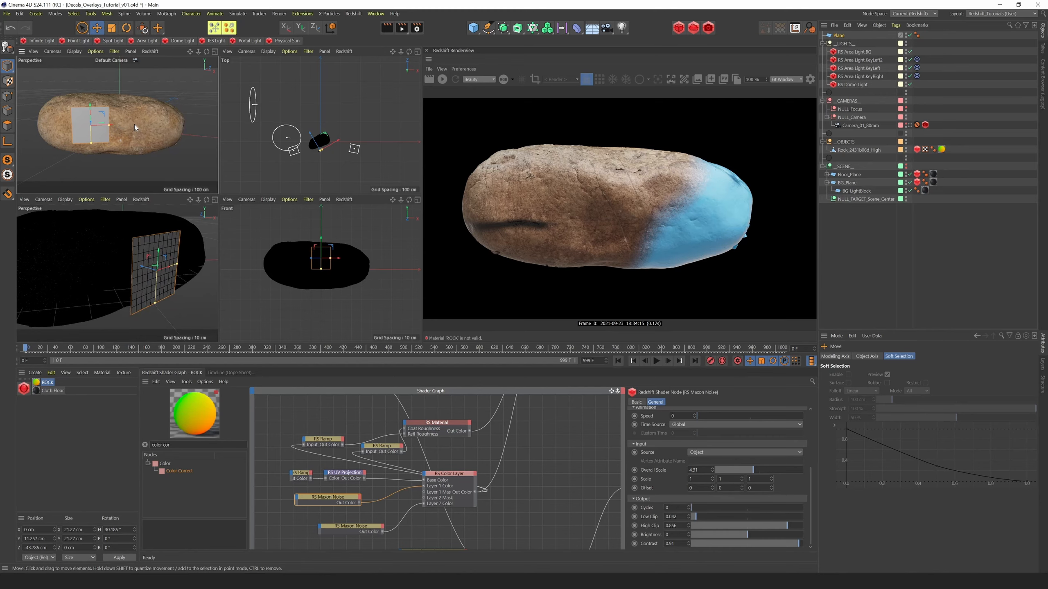
# Undo a trial widening of the plane and scale it uniformly to about 16.7 cm square
pyautogui.moveTo(108, 126); pyautogui.dragTo(119, 124)
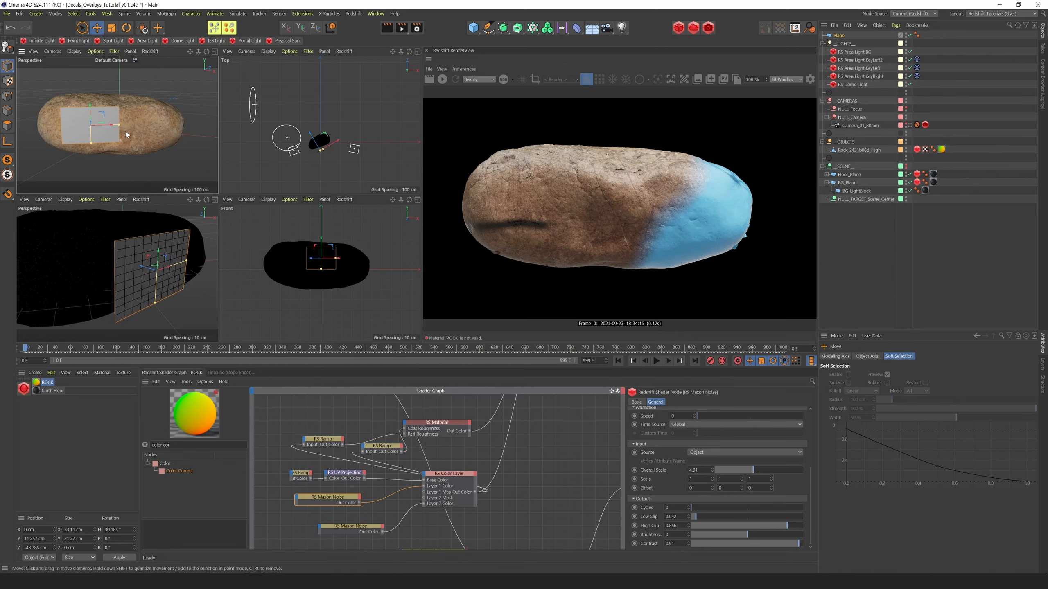
pyautogui.hotkey('ctrl', 'z')
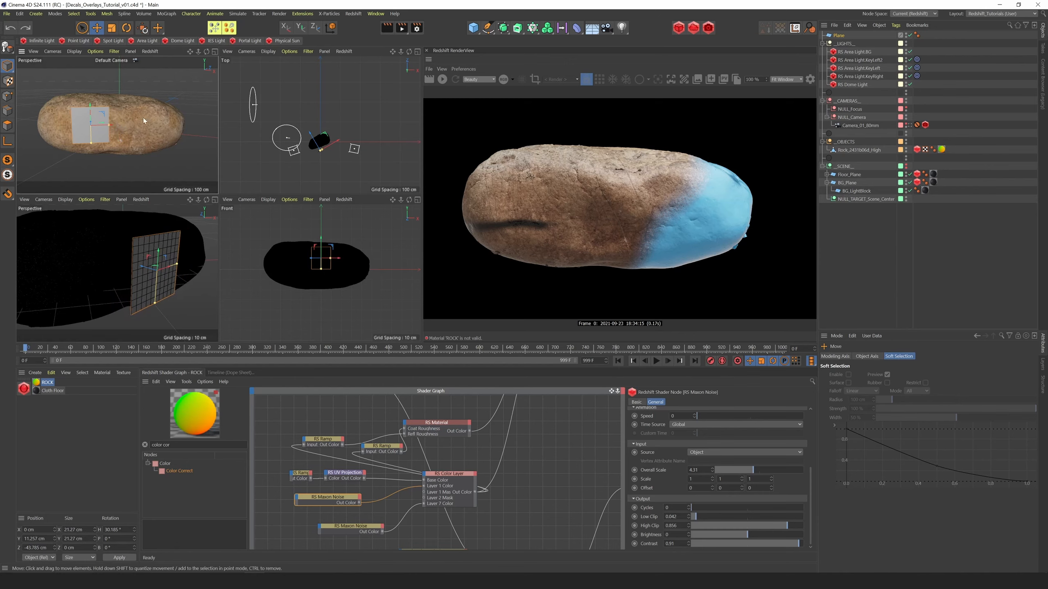
pyautogui.press('t')
pyautogui.moveTo(126, 131); pyautogui.dragTo(56, 147)
pyautogui.press('e')
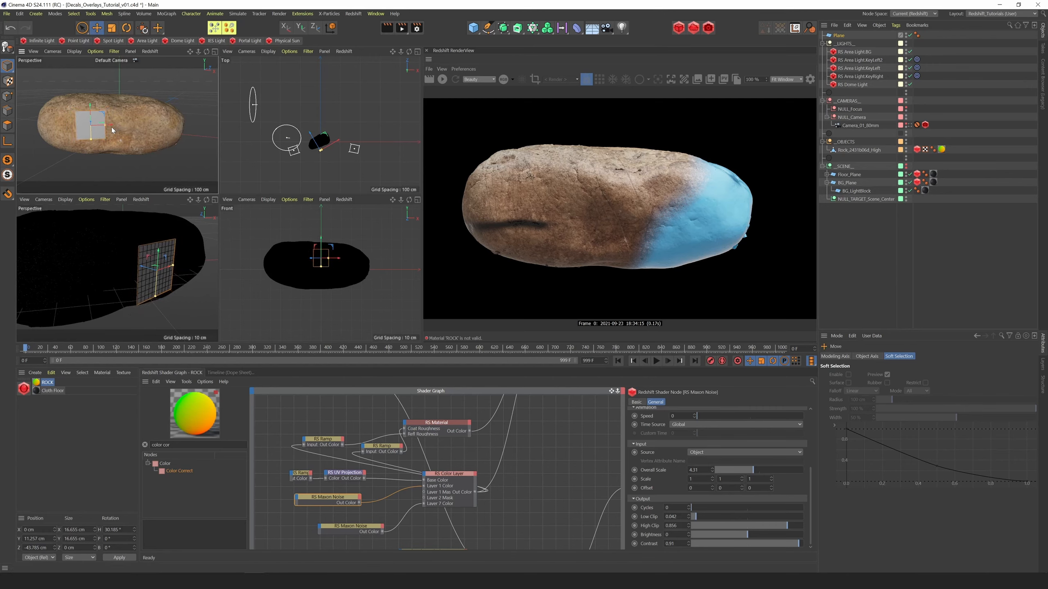
# Position the plane against the rock's front side at about X -0.2 cm and Z -32.7 cm
pyautogui.moveTo(113, 126); pyautogui.dragTo(139, 126)
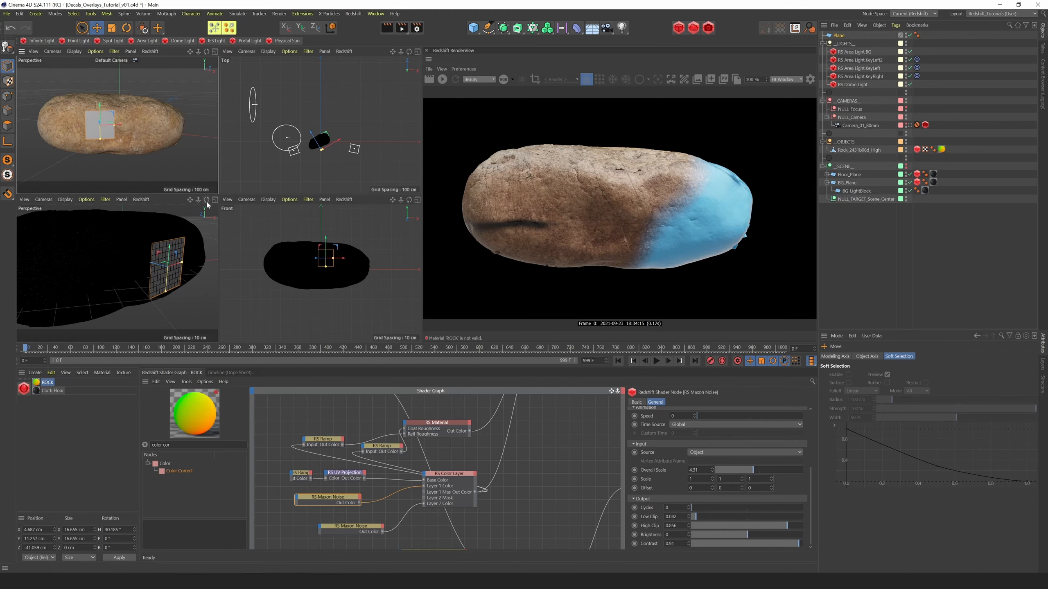
pyautogui.moveTo(206, 200); pyautogui.dragTo(112, 205)
pyautogui.moveTo(70, 272); pyautogui.dragTo(119, 266)
pyautogui.moveTo(206, 200); pyautogui.dragTo(275, 200)
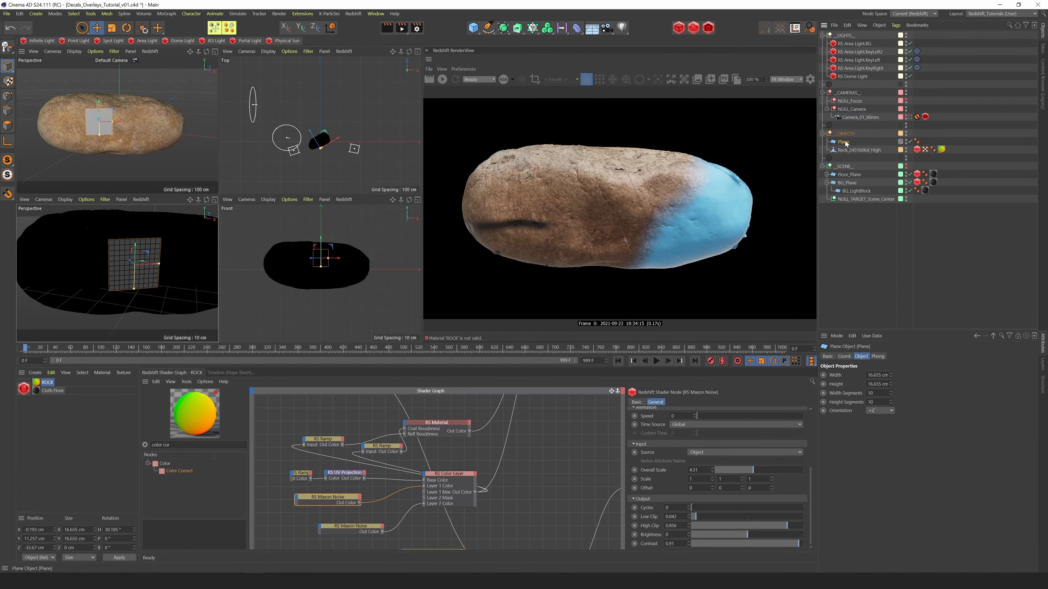
# Set the plane's width segments and height segments to 80
pyautogui.moveTo(876, 393); pyautogui.dragTo(779, 404)
pyautogui.write('80')
pyautogui.press('Tab')
pyautogui.write('80')
pyautogui.press('Return')
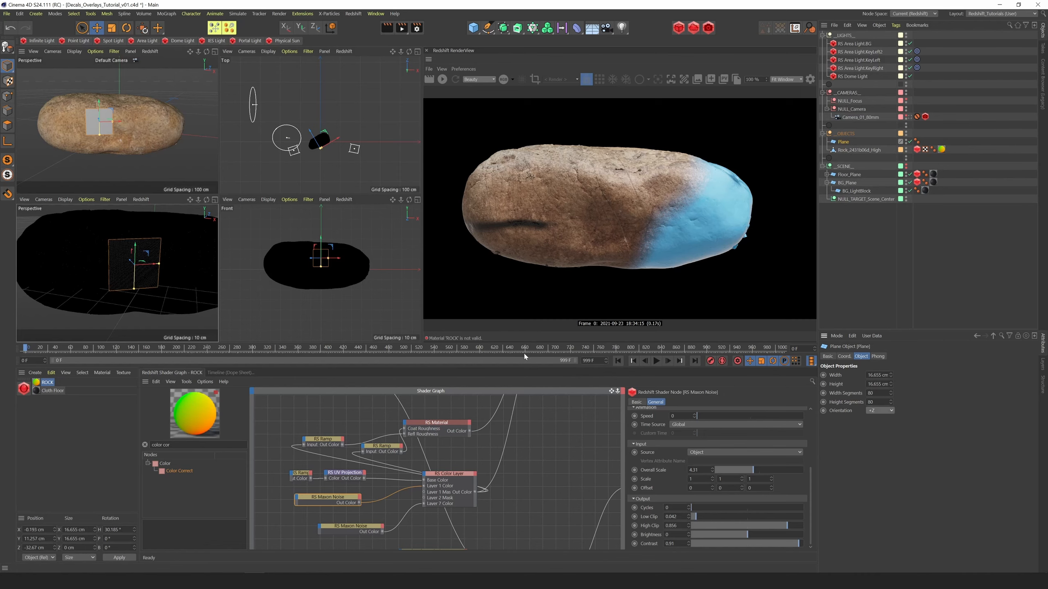
# Add a Shrink Wrap deformer under the plane with the rock mesh as target, and start the live render beside an enlarged perspective view
pyautogui.click(577, 28)
pyautogui.click(608, 99)
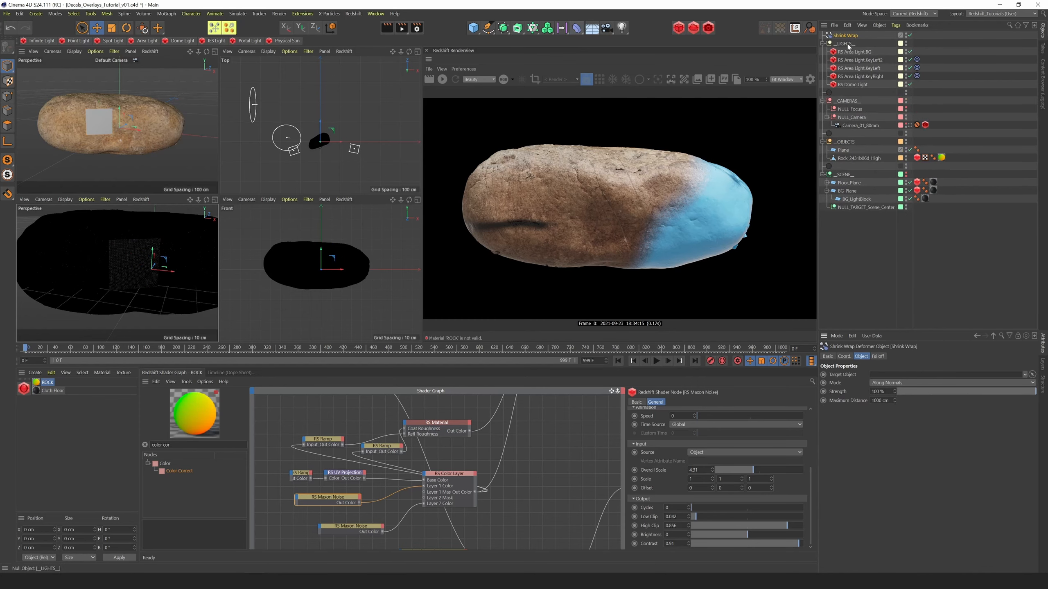
pyautogui.moveTo(843, 35); pyautogui.dragTo(884, 382)
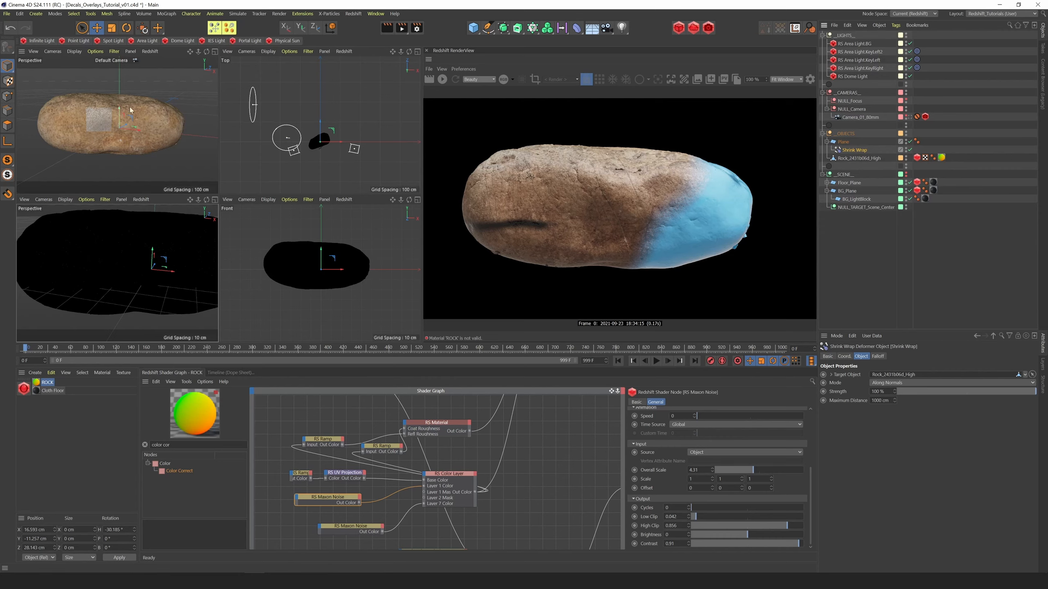
pyautogui.click(214, 52)
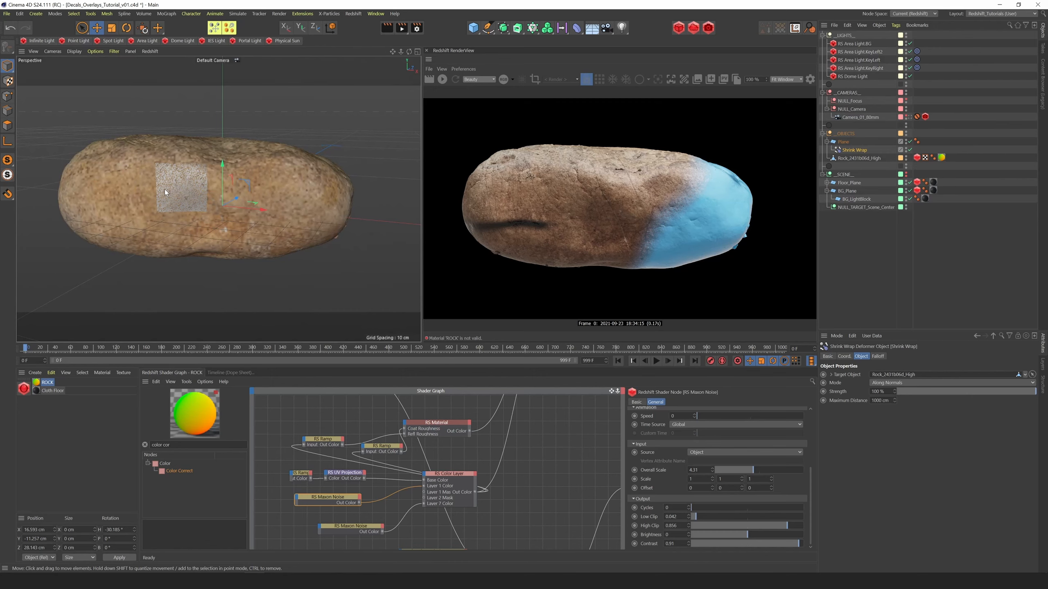
pyautogui.click(442, 80)
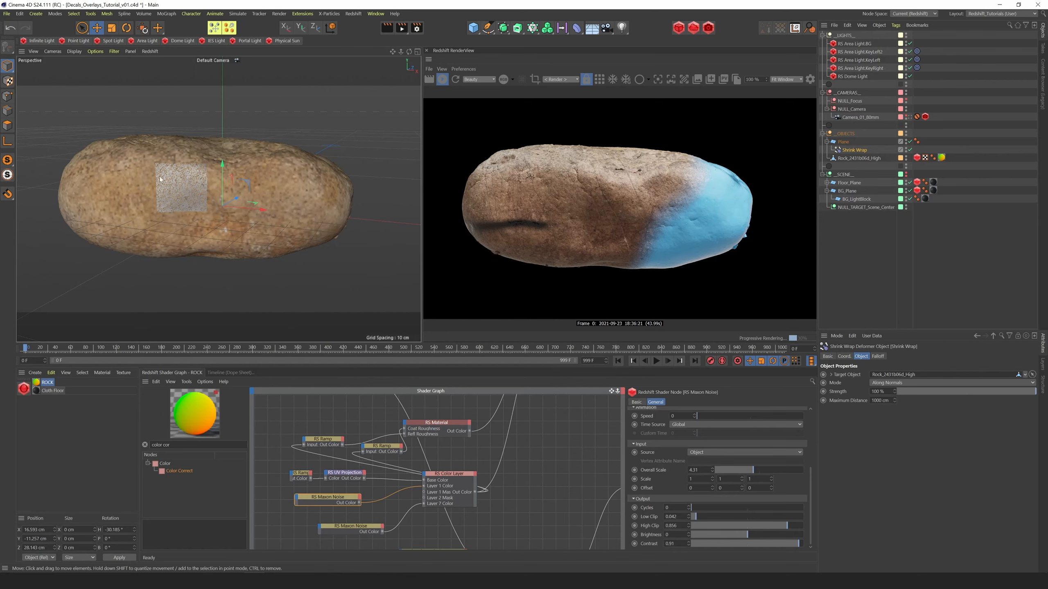
pyautogui.click(844, 142)
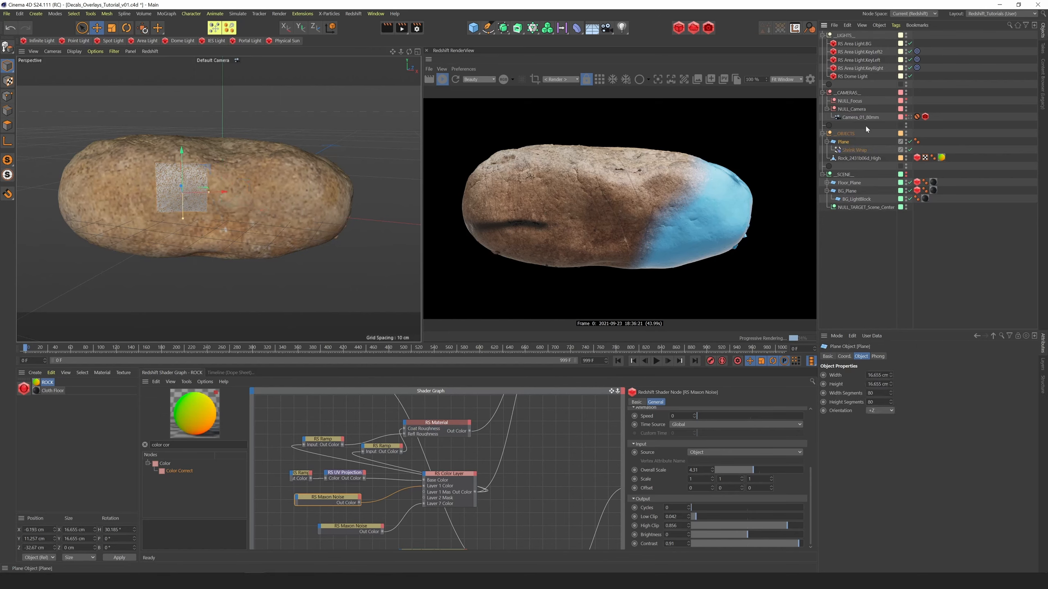
pyautogui.click(533, 32)
pyautogui.keyDown('alt'); pyautogui.click(674, 42); pyautogui.keyUp('alt')
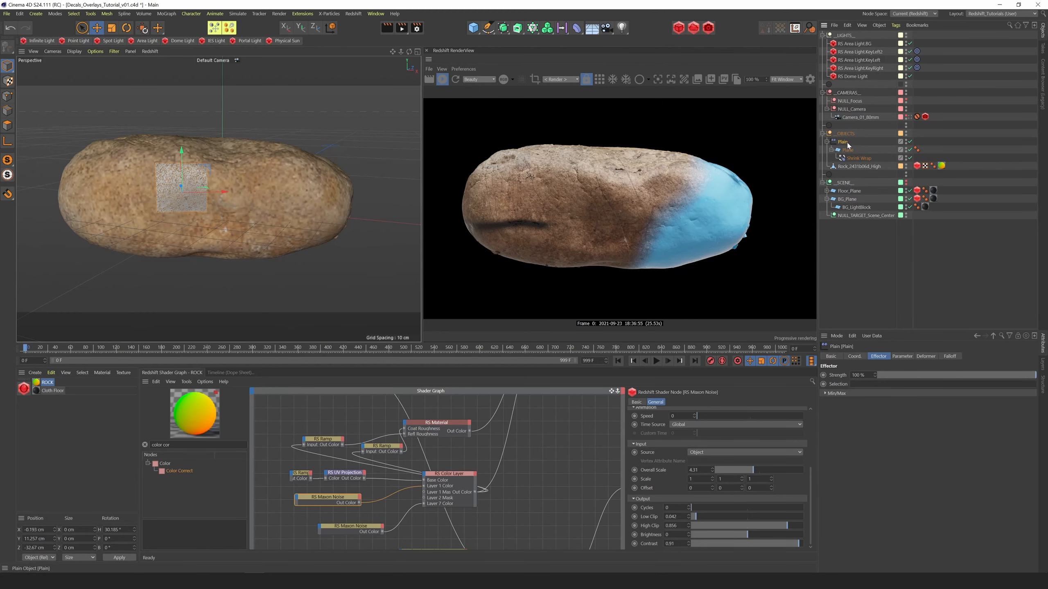
pyautogui.hotkey('ctrl', 'z')
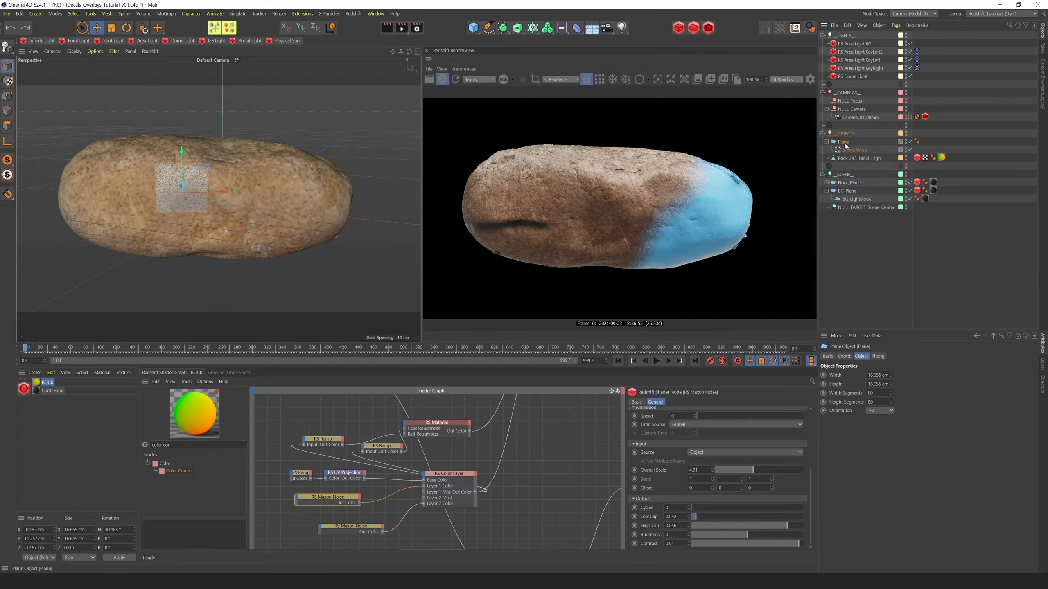
# Add a Plain effector as a child of the plane and order it below the Shrink Wrap deformer
pyautogui.click(532, 28)
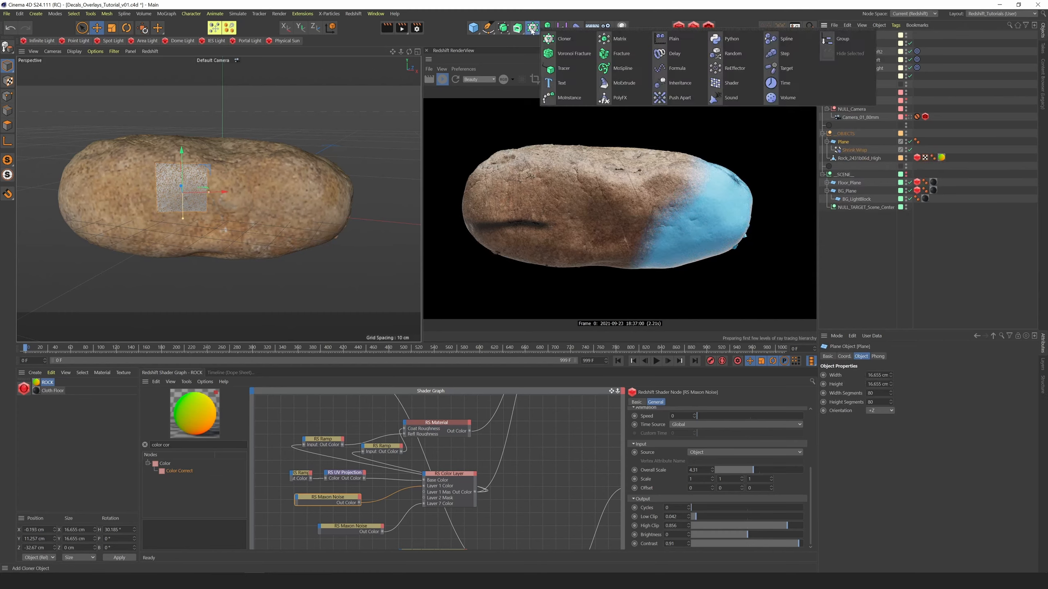
pyautogui.click(660, 51)
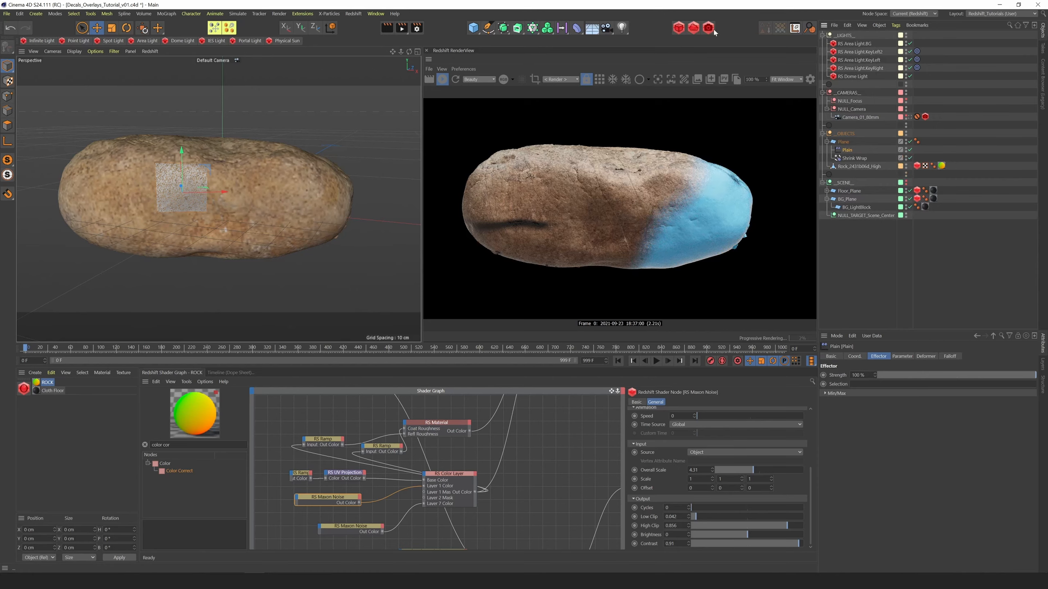
pyautogui.moveTo(848, 159); pyautogui.dragTo(851, 146)
pyautogui.click(848, 159)
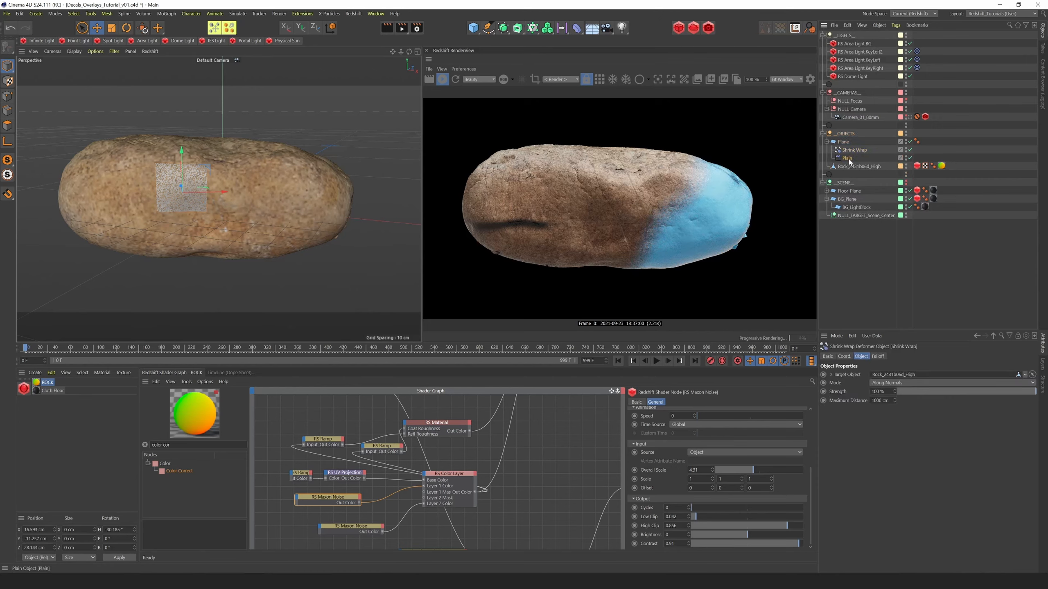
# Turn on the Plain effector's deformation and set its position offset to P.Y 0 cm and P.Z 0.5 cm
pyautogui.click(926, 356)
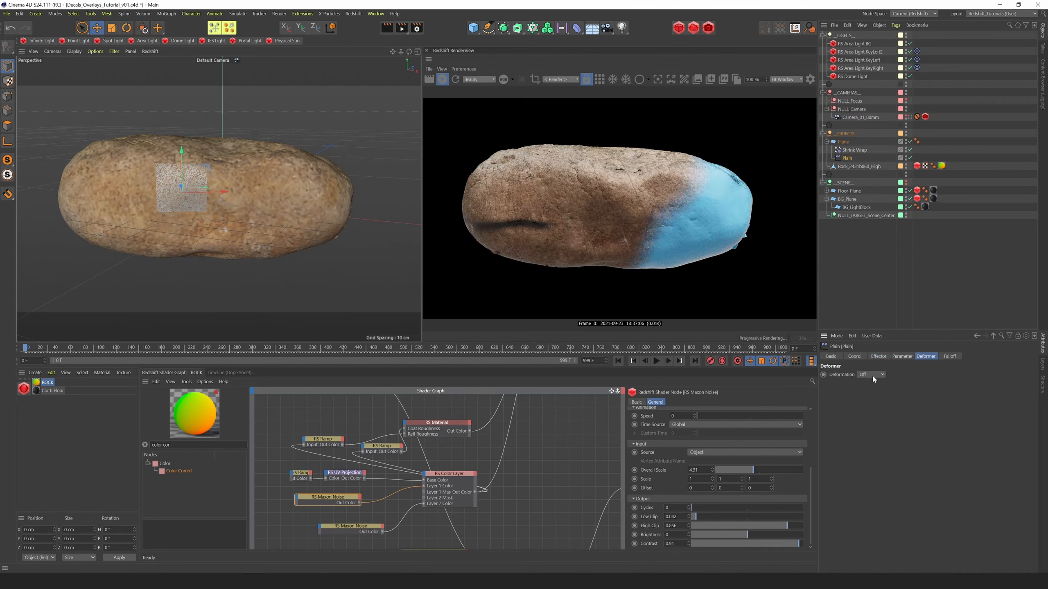
pyautogui.click(873, 377)
pyautogui.click(902, 356)
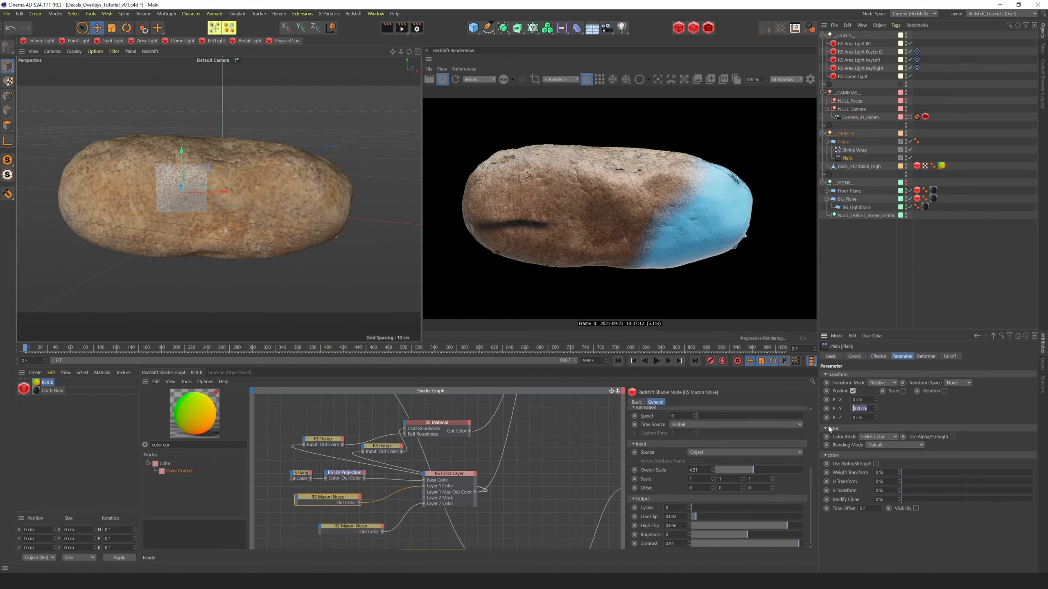
pyautogui.write('0')
pyautogui.press('Tab')
pyautogui.write('.5')
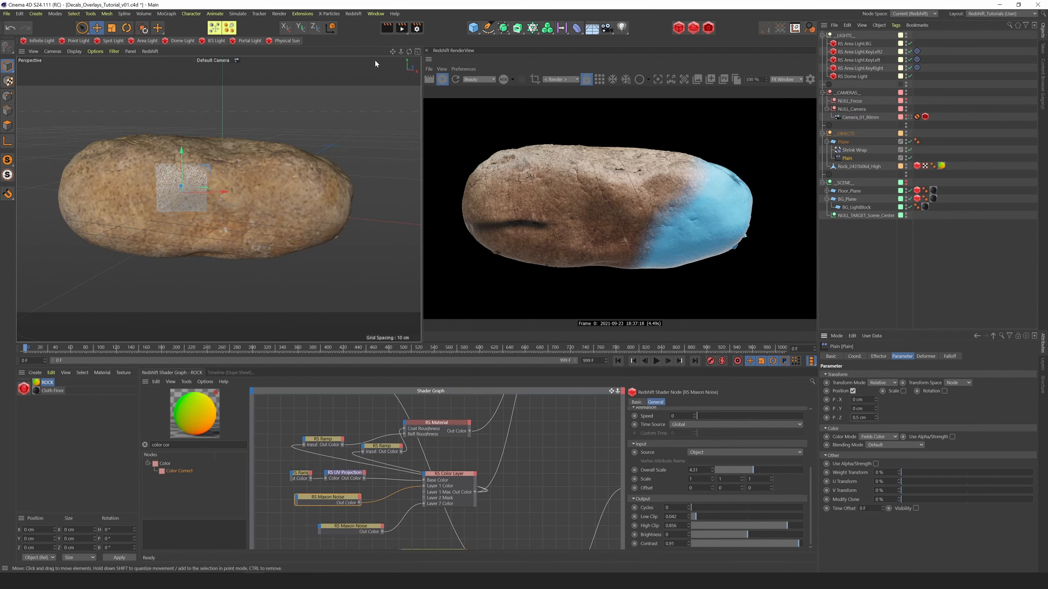
pyautogui.press('Return')
# Set the Plain effector's P.Z offset to -0.5 cm
pyautogui.keyDown('alt'); pyautogui.moveTo(417, 27); pyautogui.dragTo(363, 40); pyautogui.keyUp('alt')
pyautogui.moveTo(867, 418); pyautogui.dragTo(788, 420)
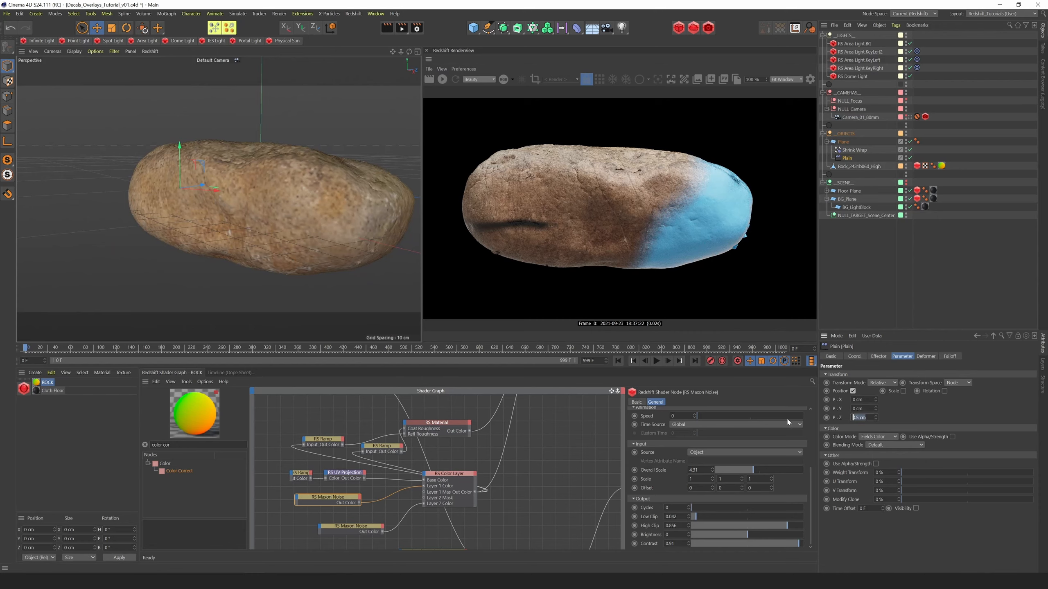
pyautogui.write('-0.5')
pyautogui.press('Return')
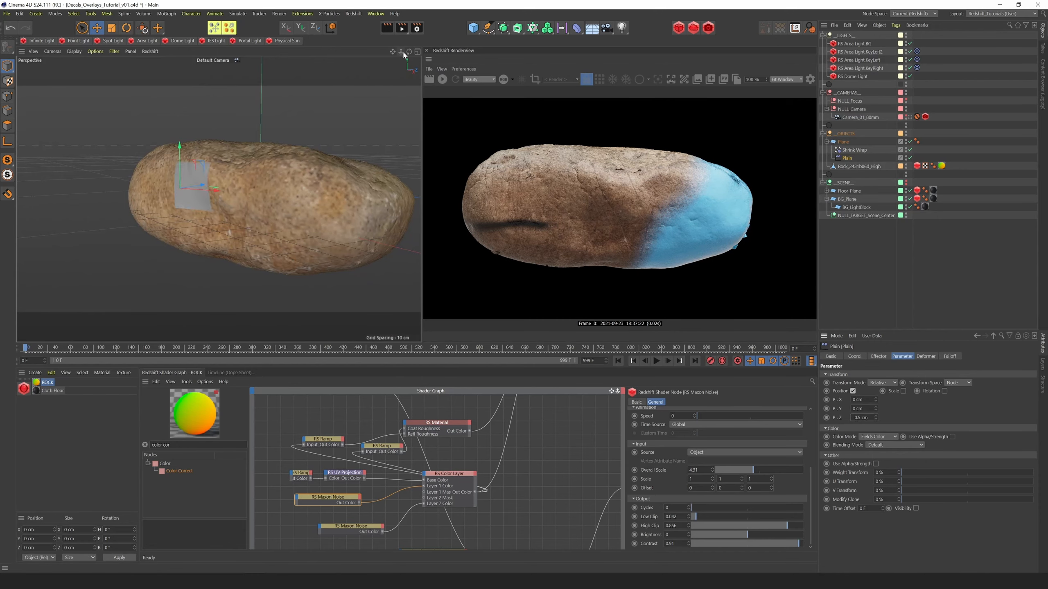
# Try a P.Z offset of -0.8 cm on the Plain effector while viewing the plane up close
pyautogui.moveTo(403, 50); pyautogui.dragTo(231, 134)
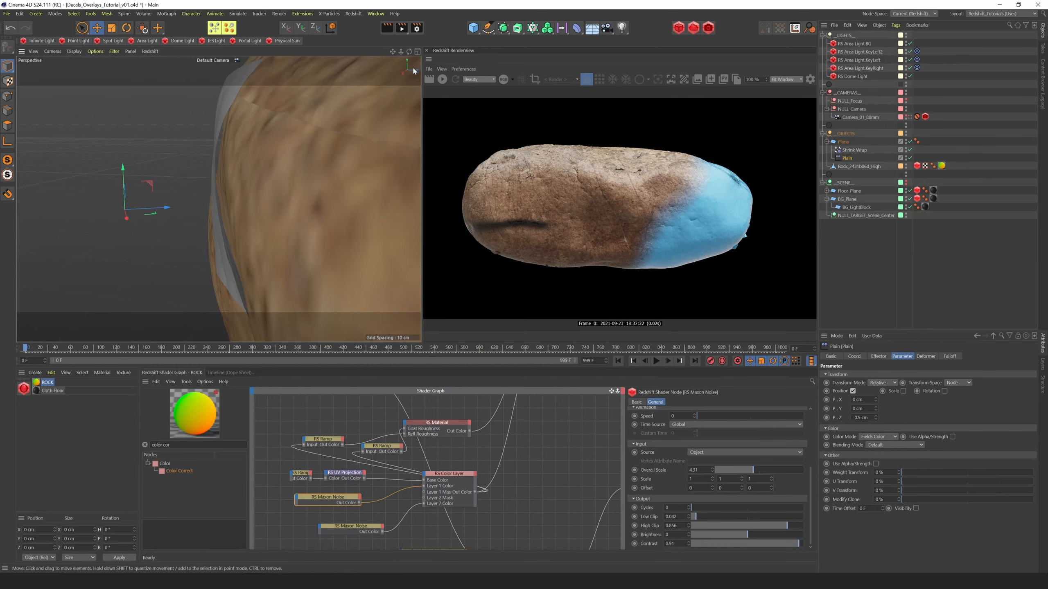
pyautogui.moveTo(409, 52); pyautogui.dragTo(313, 191)
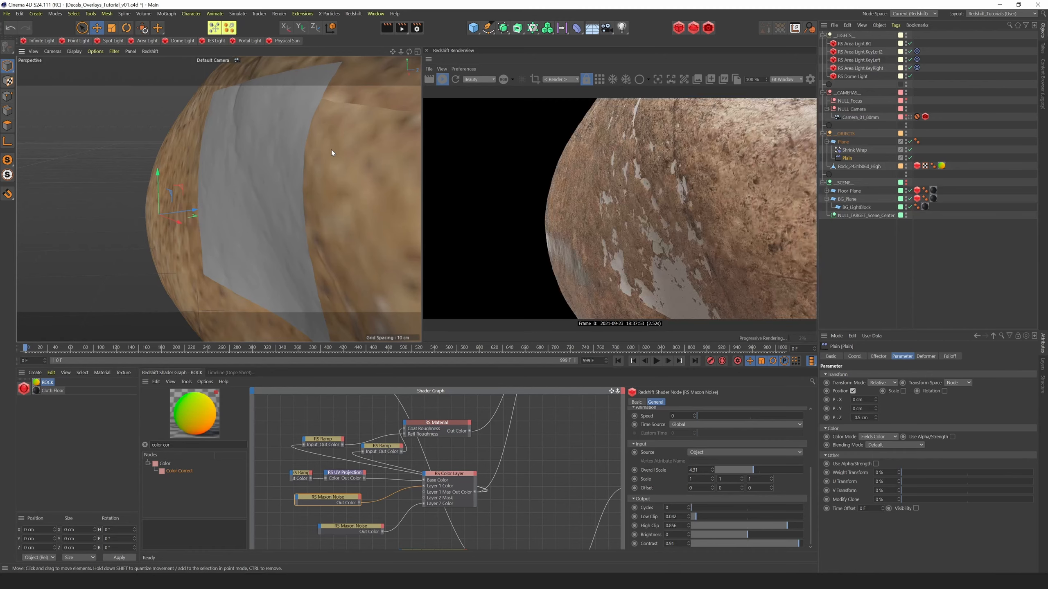
pyautogui.click(859, 418)
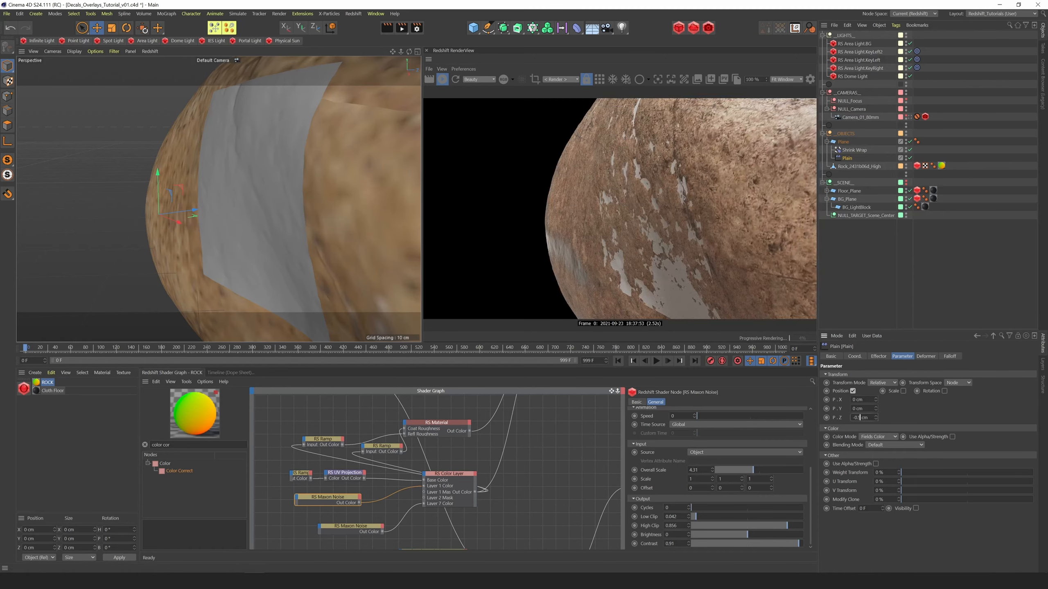
pyautogui.press('BackSpace')
pyautogui.write('8')
pyautogui.press('Return')
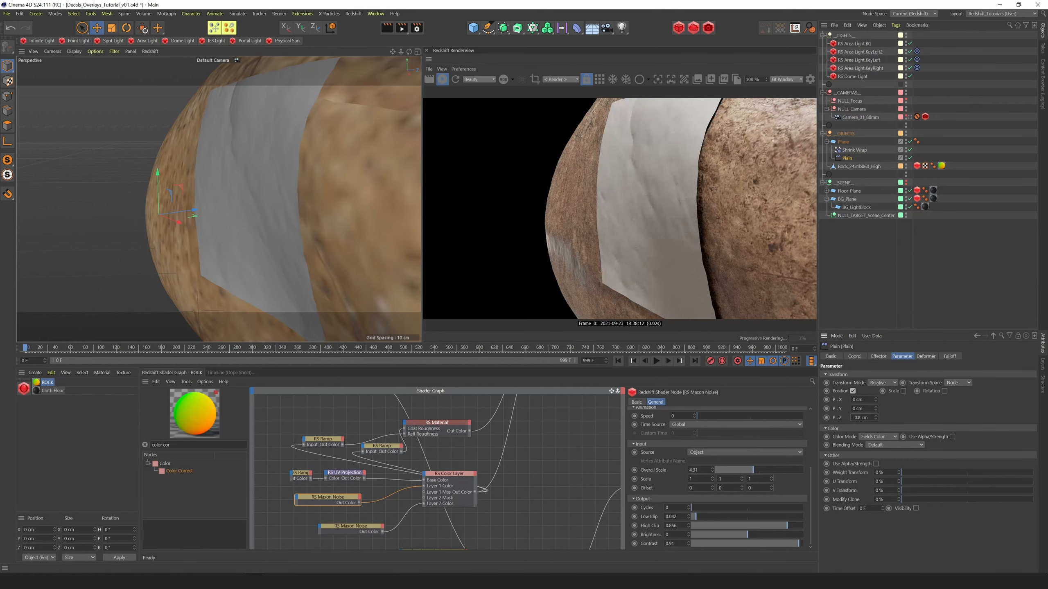
# Fine-tune the Plain effector's P.Z offset to -0.57 cm so the plane sits just above the rock surface
pyautogui.write('65')
pyautogui.press('Return')
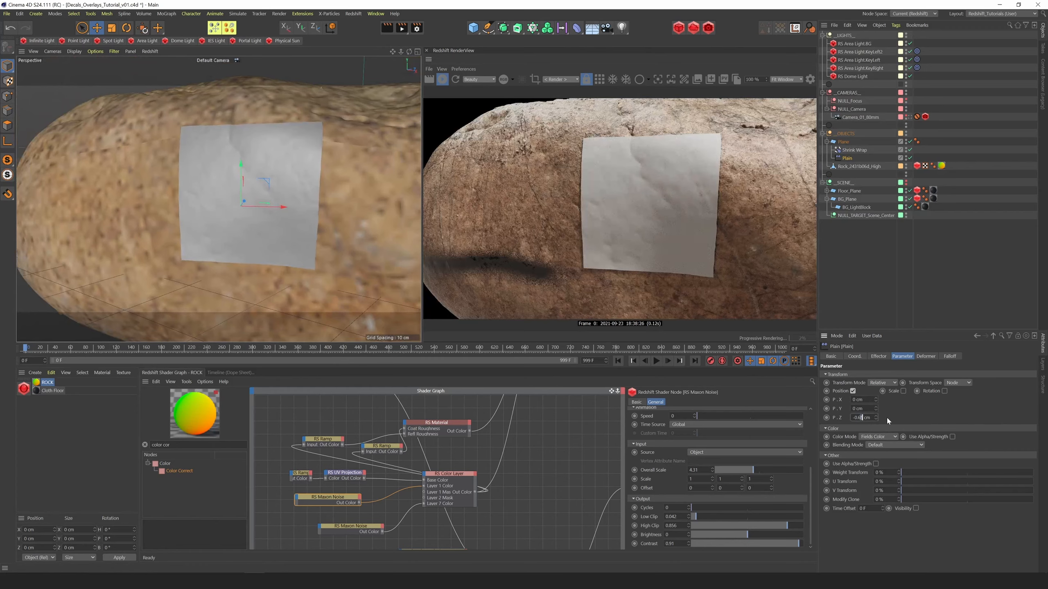
pyautogui.press('Return')
pyautogui.write('.')
pyautogui.press('Return')
pyautogui.press('BackSpace')
pyautogui.write('55')
pyautogui.press('Return')
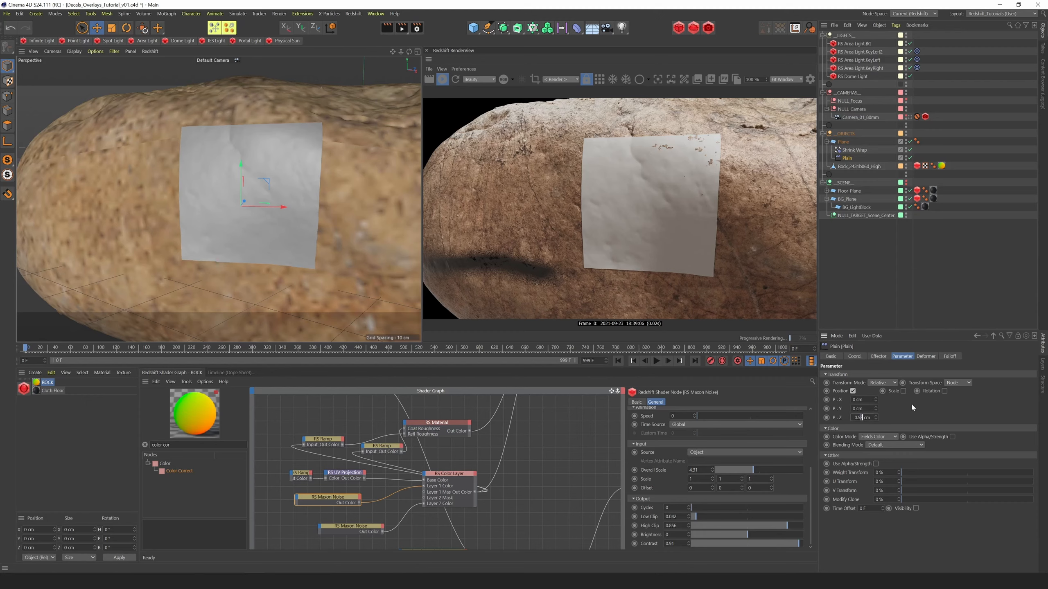
pyautogui.press('Return')
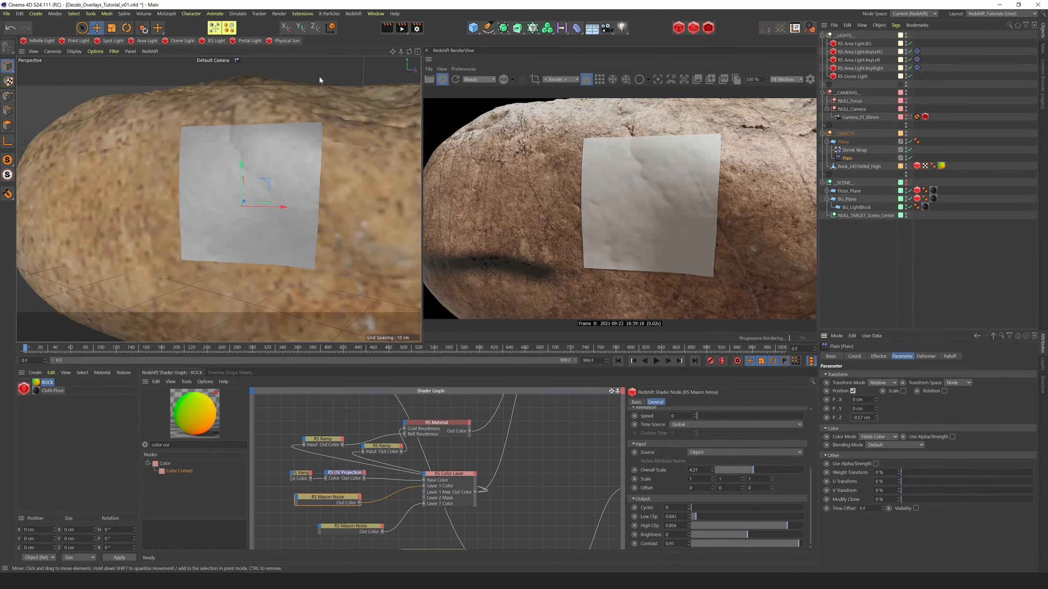
# In the rock material, set the lowest Maxon Noise node's Overall Scale to 0.01 and its Contrast to 0.528
pyautogui.moveTo(402, 52)
pyautogui.mouseDown()
pyautogui.moveTo(373, 60)
pyautogui.moveTo(410, 57)
pyautogui.mouseUp()
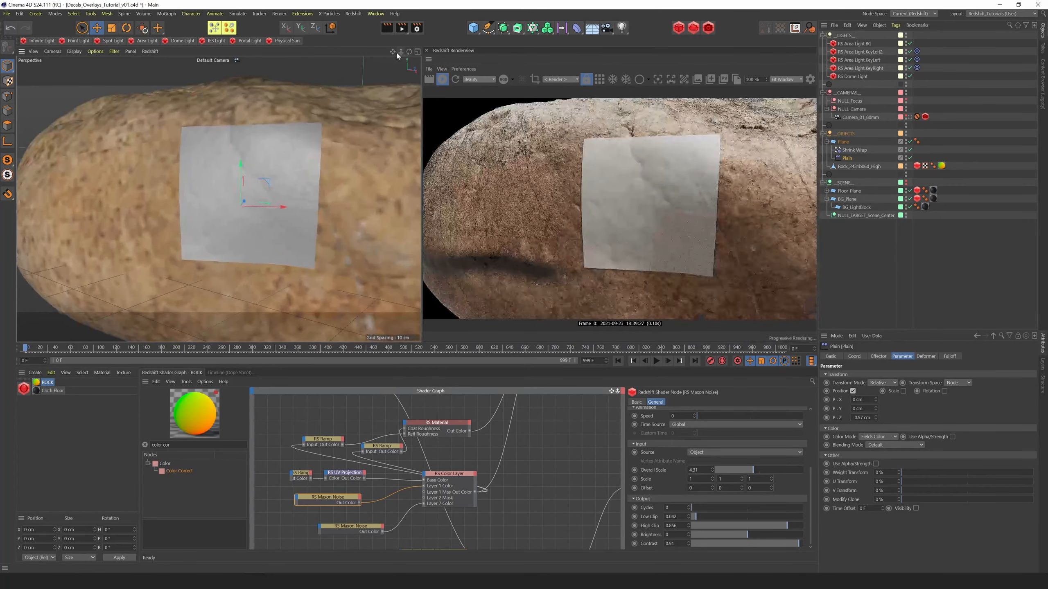
pyautogui.moveTo(613, 390)
pyautogui.mouseDown()
pyautogui.moveTo(609, 331)
pyautogui.moveTo(615, 479)
pyautogui.moveTo(606, 406)
pyautogui.mouseUp()
pyautogui.click(356, 542)
pyautogui.press('BackSpace')
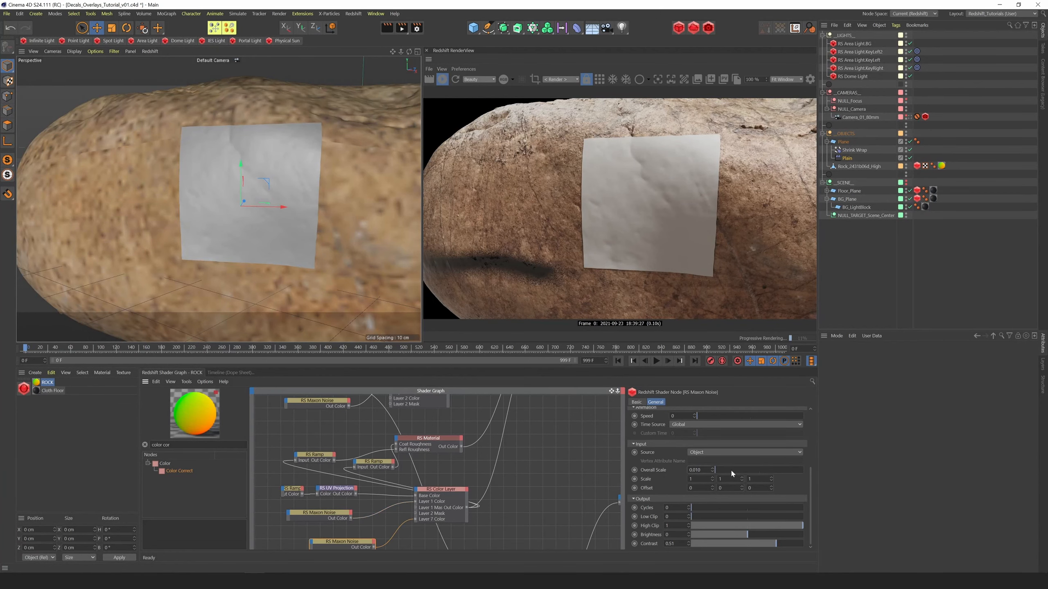
pyautogui.press('Return')
pyautogui.moveTo(775, 543); pyautogui.dragTo(763, 544)
# Rotate the plane to a bank of about -48° and move it to about X 26 cm, Z -12 cm, over the blue area's edge
pyautogui.scroll(-6, 396, 91)
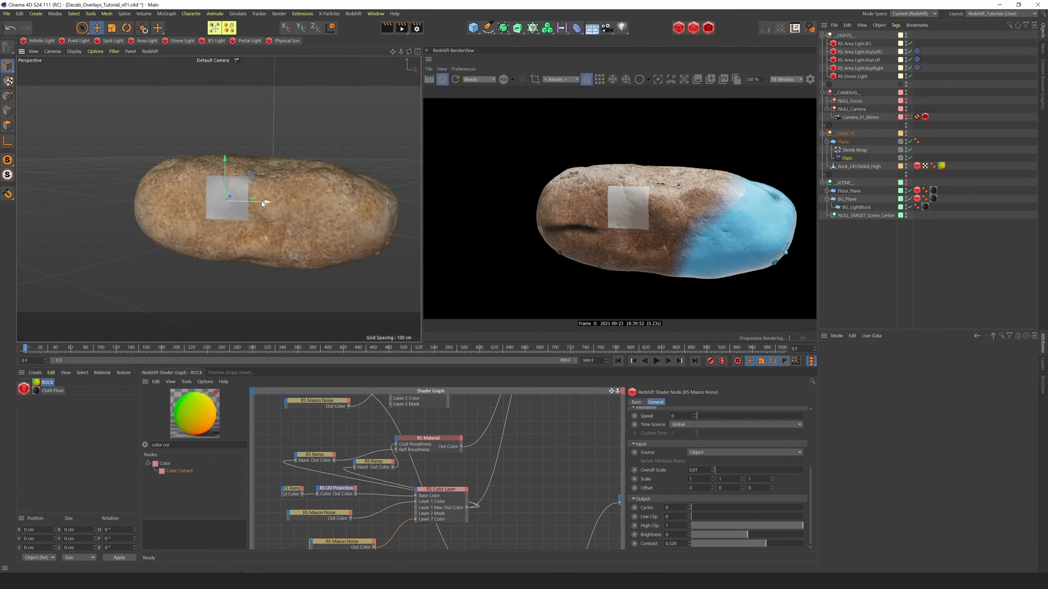
pyautogui.press('r')
pyautogui.click(241, 181)
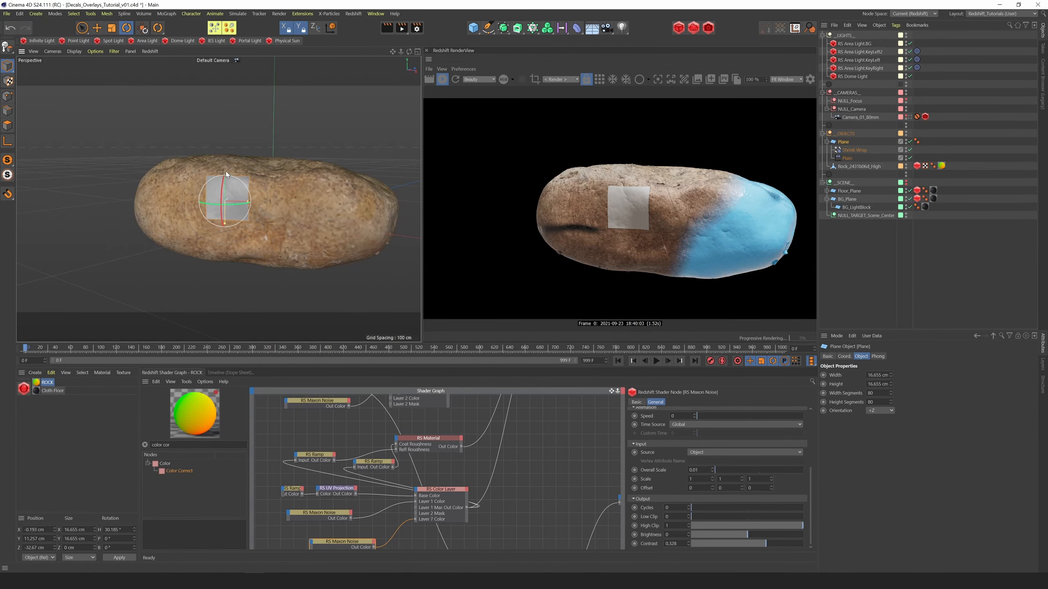
pyautogui.moveTo(224, 170); pyautogui.dragTo(216, 168)
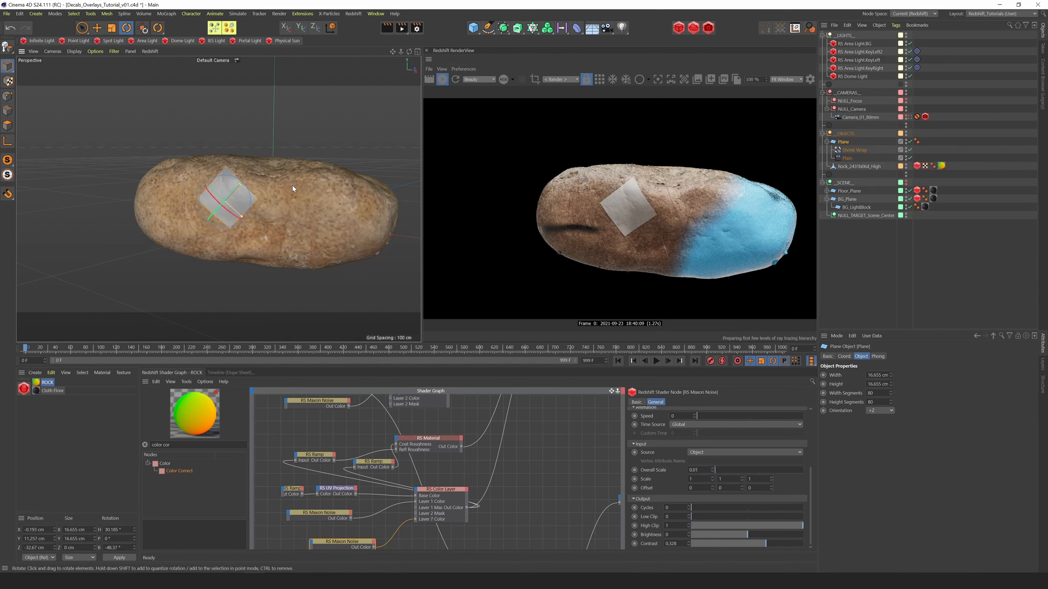
pyautogui.press('e')
pyautogui.press('r')
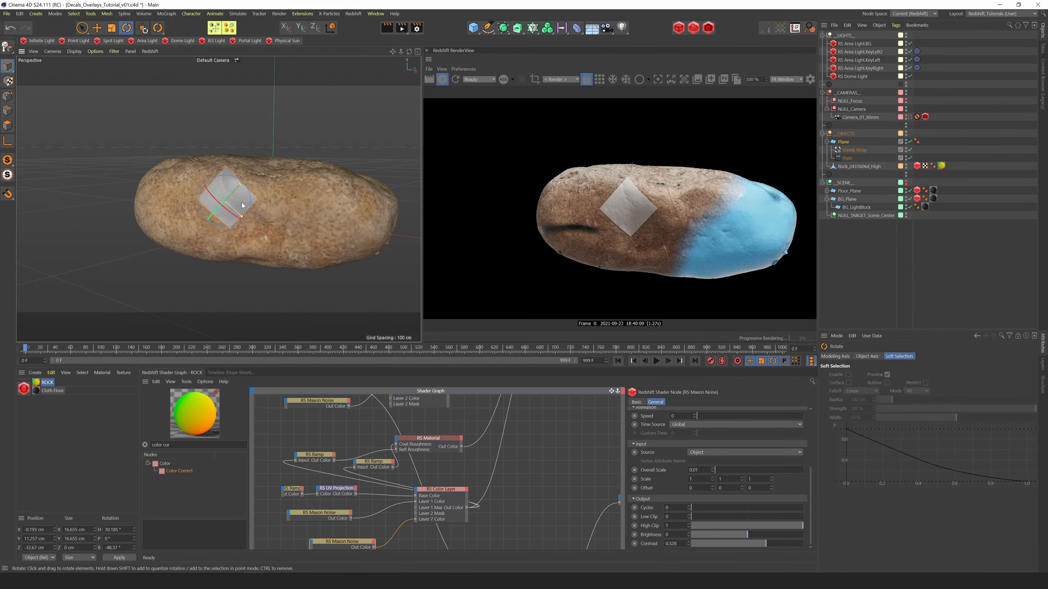
pyautogui.press('e')
pyautogui.moveTo(271, 207); pyautogui.dragTo(333, 213)
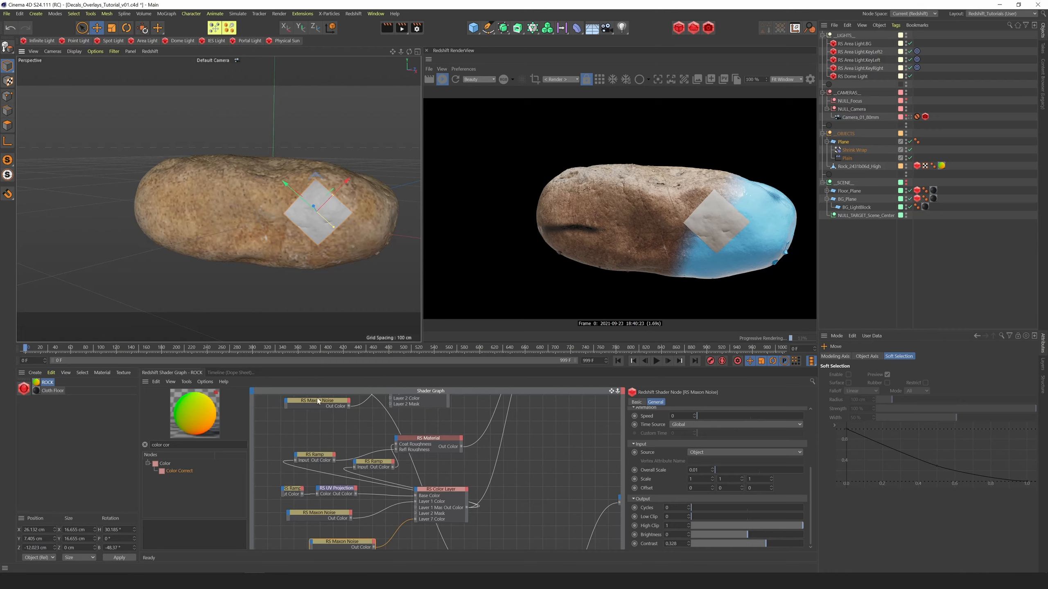
# Create a new Redshift material and move its nodes to the middle of the shader graph
pyautogui.moveTo(617, 391); pyautogui.dragTo(574, 376)
pyautogui.click(23, 389)
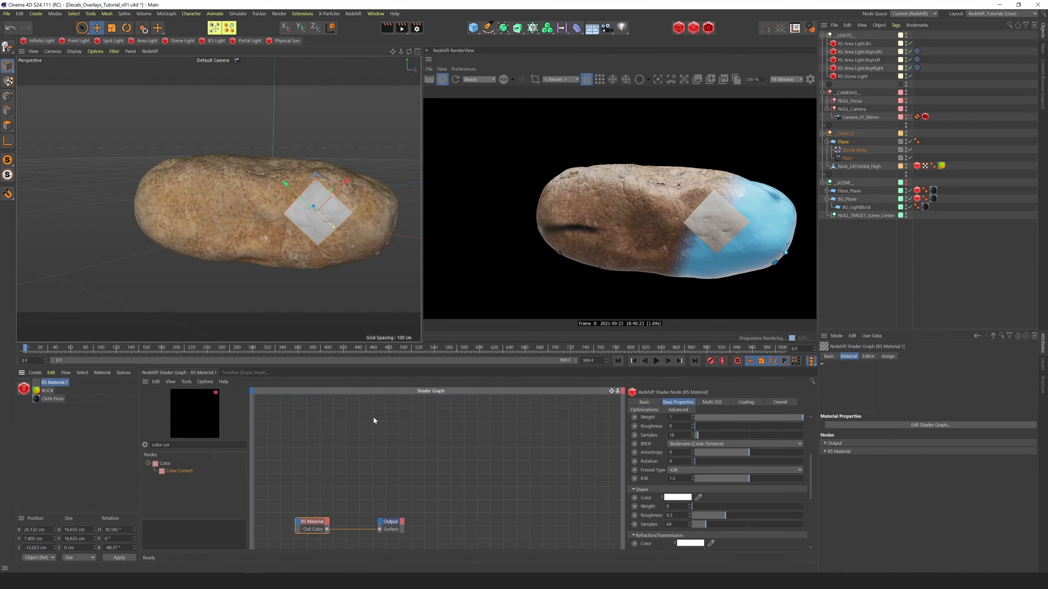
pyautogui.moveTo(430, 507); pyautogui.dragTo(410, 479)
pyautogui.click(447, 460)
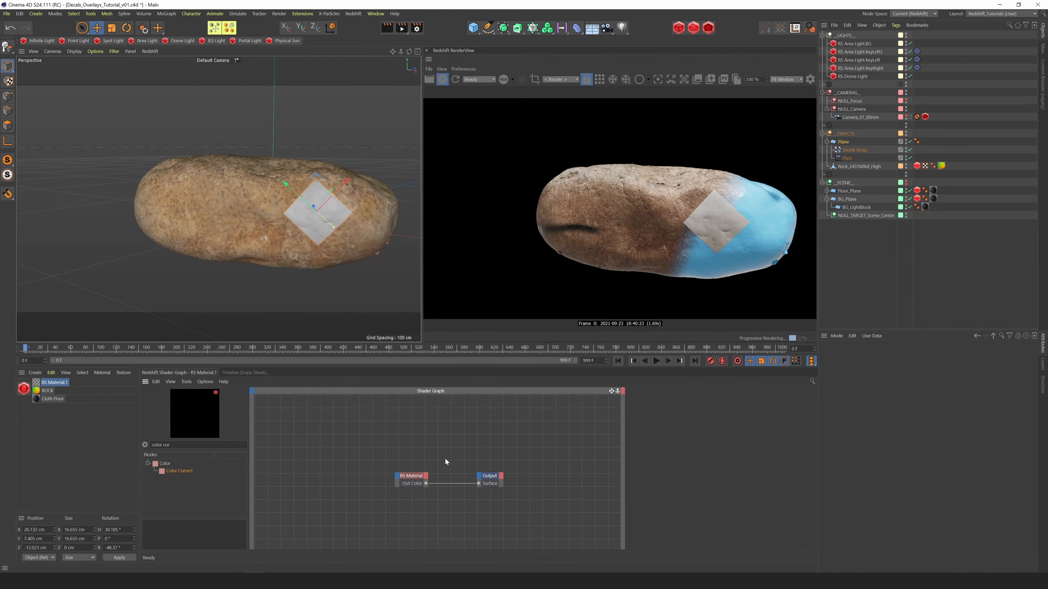
# Set the new material's coating weight to 0.145, reflection roughness to 0.325 and reflection IOR to 1.383
pyautogui.click(412, 477)
pyautogui.click(679, 444)
pyautogui.click(692, 474)
pyautogui.click(746, 402)
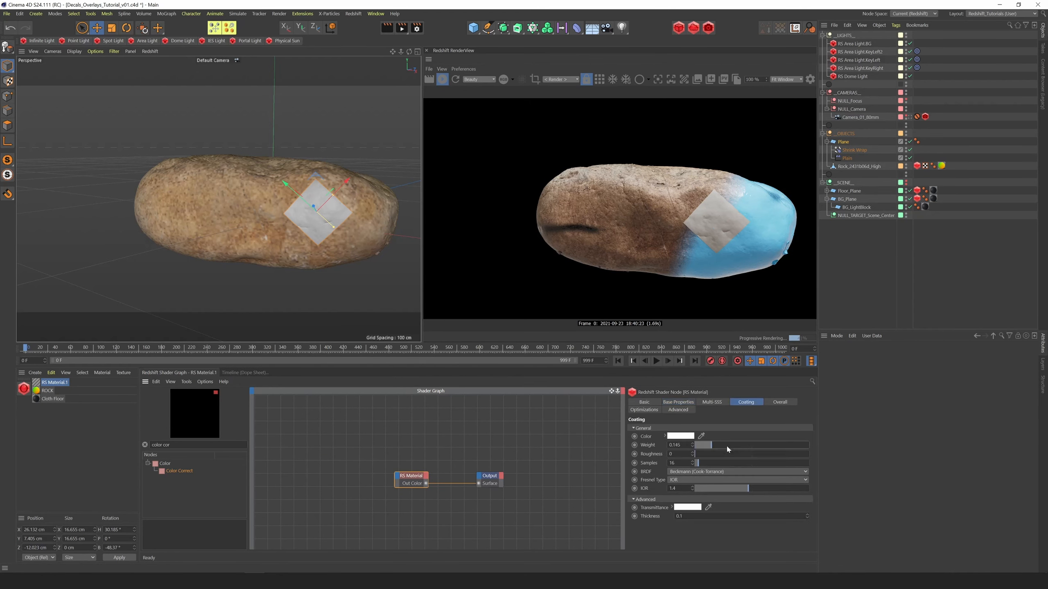
pyautogui.click(678, 402)
pyautogui.scroll(-3, 744, 511)
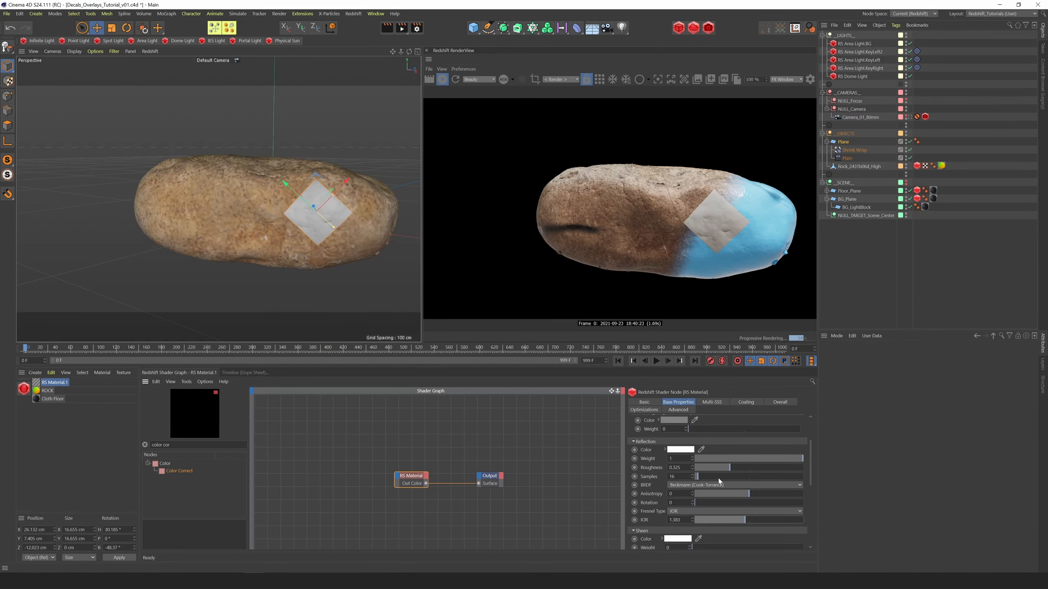
pyautogui.moveTo(810, 456); pyautogui.dragTo(810, 443)
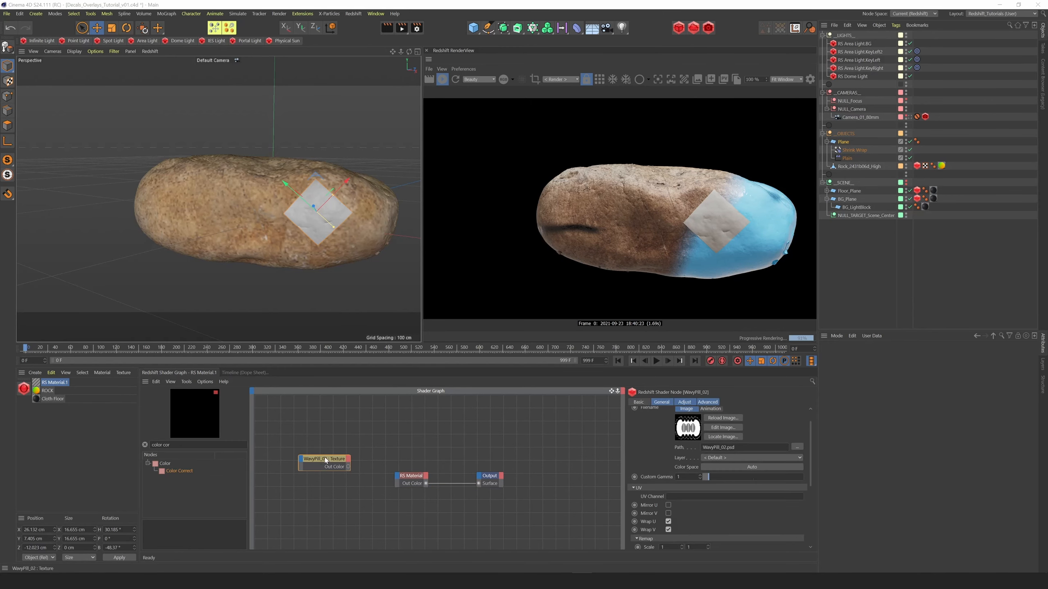
pyautogui.moveTo(0, 371); pyautogui.dragTo(341, 428)
pyautogui.click(335, 462)
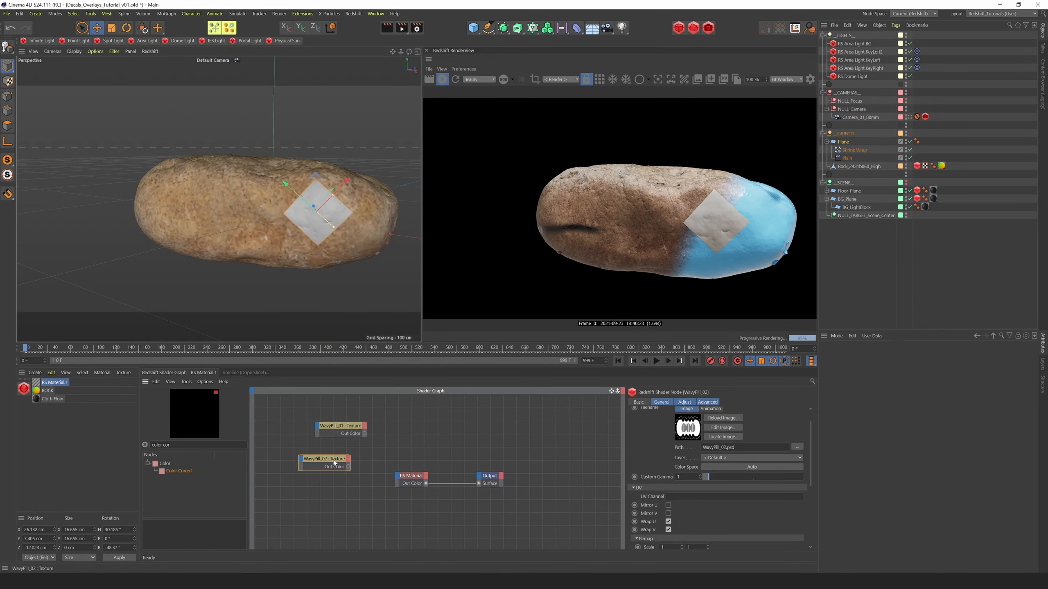
pyautogui.press('Delete')
pyautogui.click(342, 428)
pyautogui.press('Delete')
# Bring the TrippleBandAid.psd texture into the shader graph and add a Color Splitter node below it
pyautogui.moveTo(0, 475); pyautogui.dragTo(320, 472)
pyautogui.moveTo(178, 446); pyautogui.dragTo(66, 466)
pyautogui.write('sp')
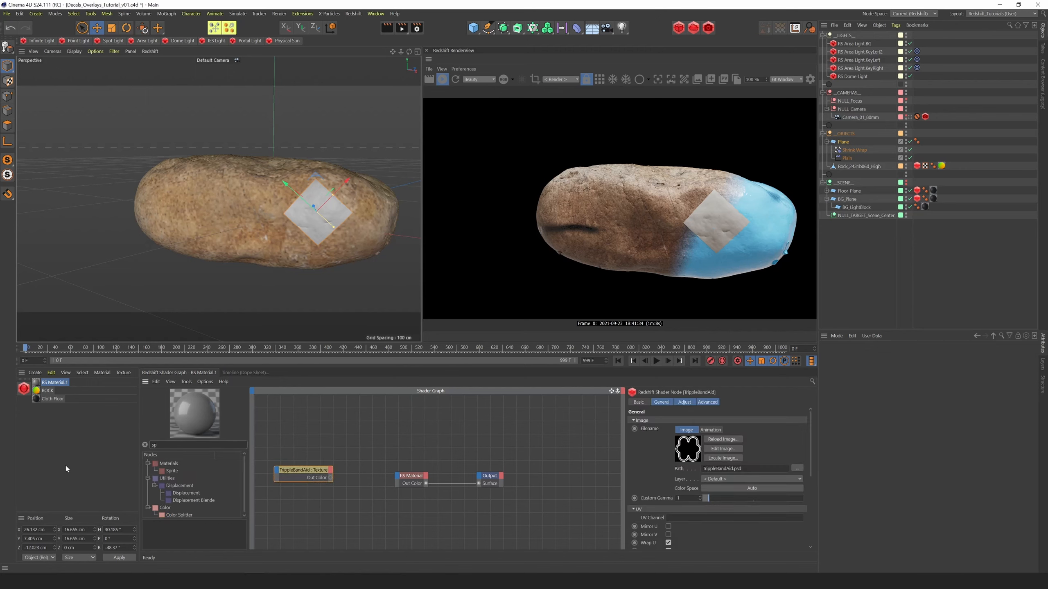
pyautogui.moveTo(302, 474); pyautogui.dragTo(305, 477)
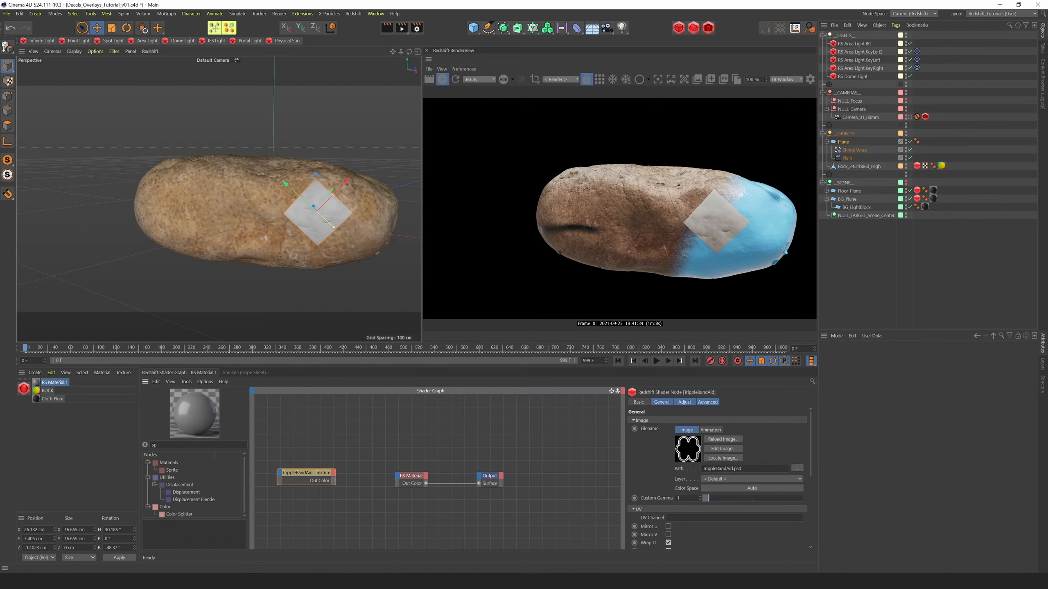
pyautogui.moveTo(179, 515); pyautogui.dragTo(350, 511)
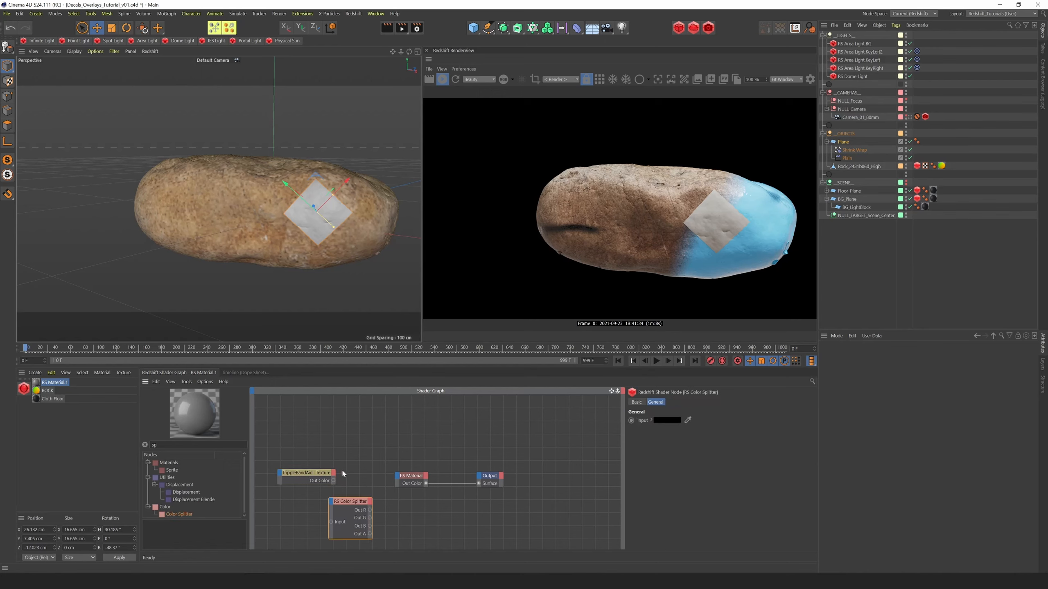
# Connect the texture's color output to the Color Splitter and the splitter's Out A to the material's Opacity Color
pyautogui.click(322, 479)
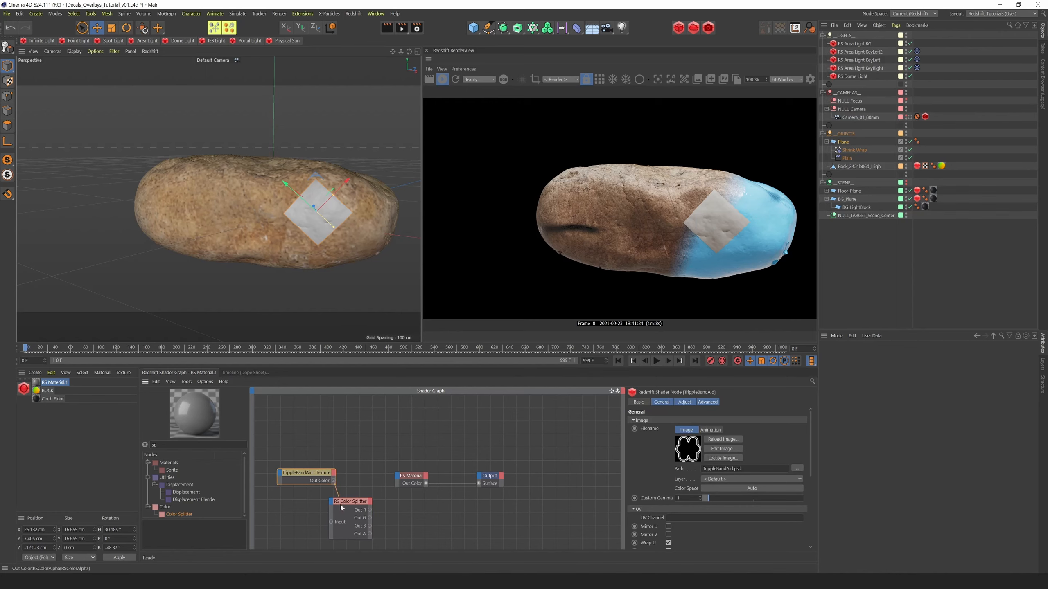
pyautogui.moveTo(369, 534); pyautogui.dragTo(397, 475)
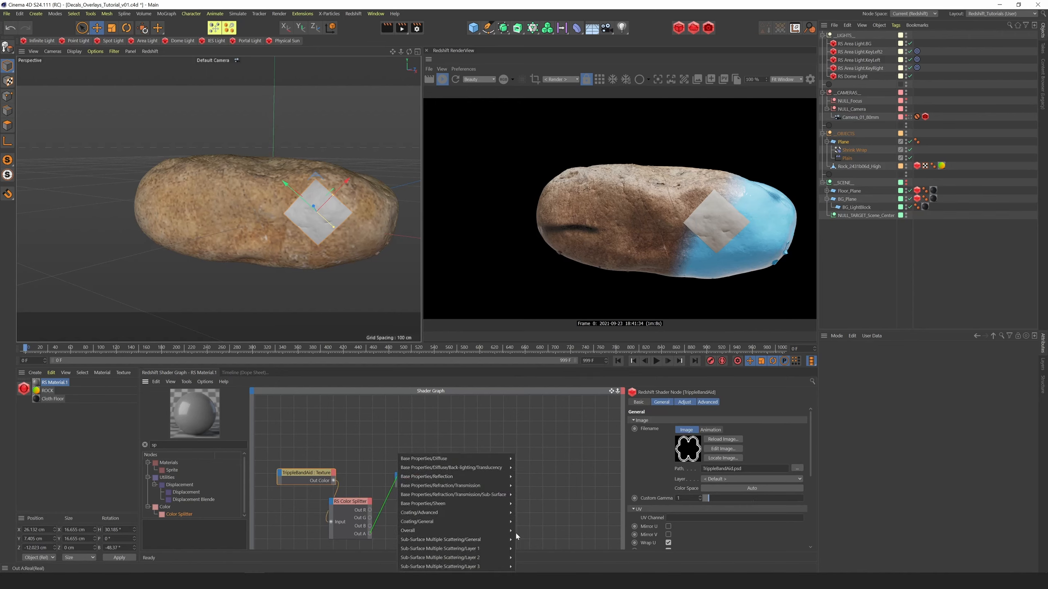
pyautogui.click(523, 538)
# Add a Ramp node that takes the texture's color as input and feeds the material's Diffuse Color
pyautogui.moveTo(333, 484); pyautogui.dragTo(318, 483)
pyautogui.doubleClick(161, 445)
pyautogui.write('ramp')
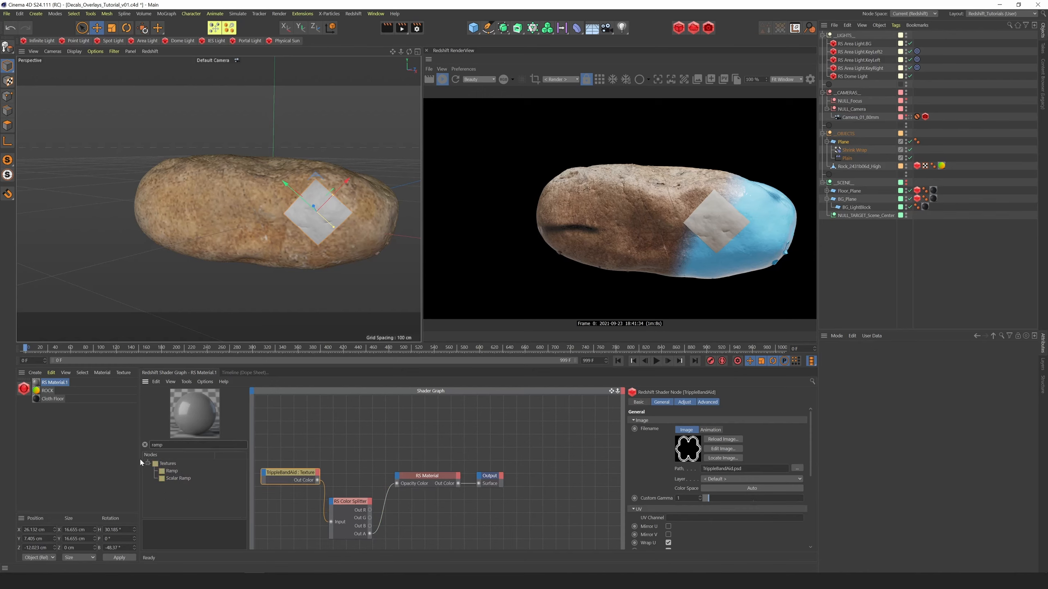
pyautogui.moveTo(172, 470); pyautogui.dragTo(397, 476)
pyautogui.click(389, 465)
pyautogui.click(459, 480)
# Color the ramp's first knot orange and its last knot light grey with S 0% and V 88%
pyautogui.moveTo(810, 461); pyautogui.dragTo(789, 534)
pyautogui.click(663, 467)
pyautogui.click(703, 516)
pyautogui.click(777, 525)
pyautogui.click(790, 533)
pyautogui.click(698, 516)
pyautogui.click(798, 467)
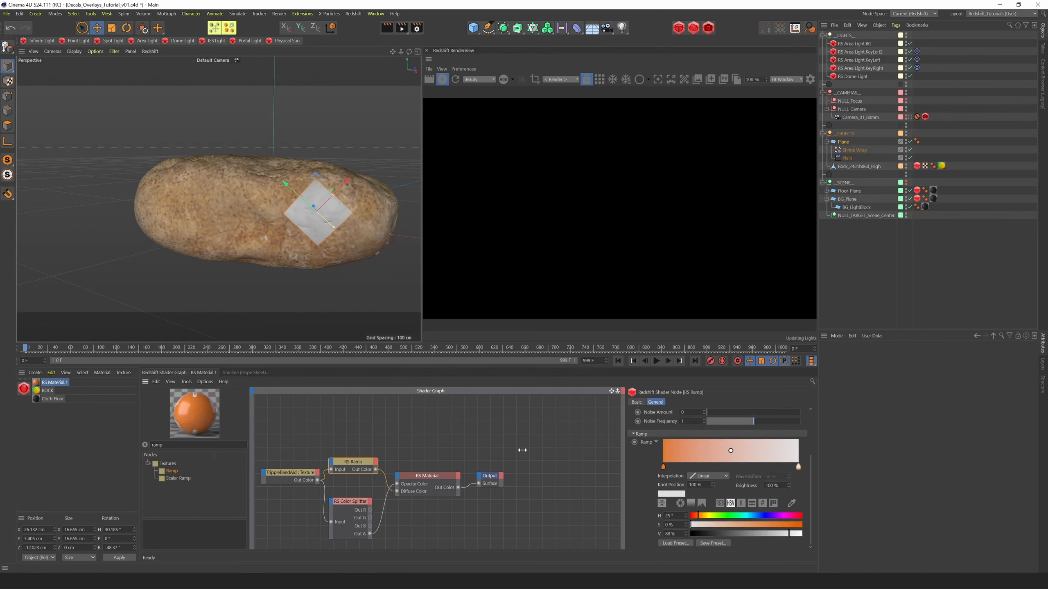
# Apply the new material to the plane and slide the plane along the world X axis to about 13.7 cm
pyautogui.moveTo(54, 382); pyautogui.dragTo(326, 229)
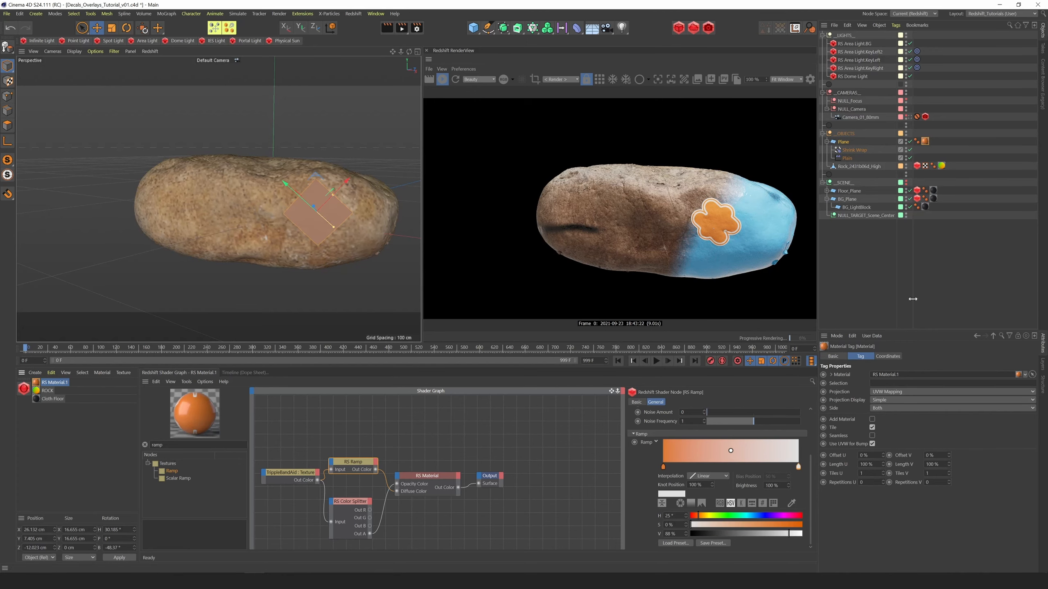
pyautogui.press('w')
pyautogui.moveTo(351, 214); pyautogui.dragTo(322, 214)
# Rearrange the texture, Ramp and Color Splitter nodes into a tidy layout in the shader graph
pyautogui.moveTo(287, 475); pyautogui.dragTo(324, 444, button='middle')
pyautogui.moveTo(389, 431); pyautogui.dragTo(394, 426)
pyautogui.moveTo(386, 471); pyautogui.dragTo(393, 469)
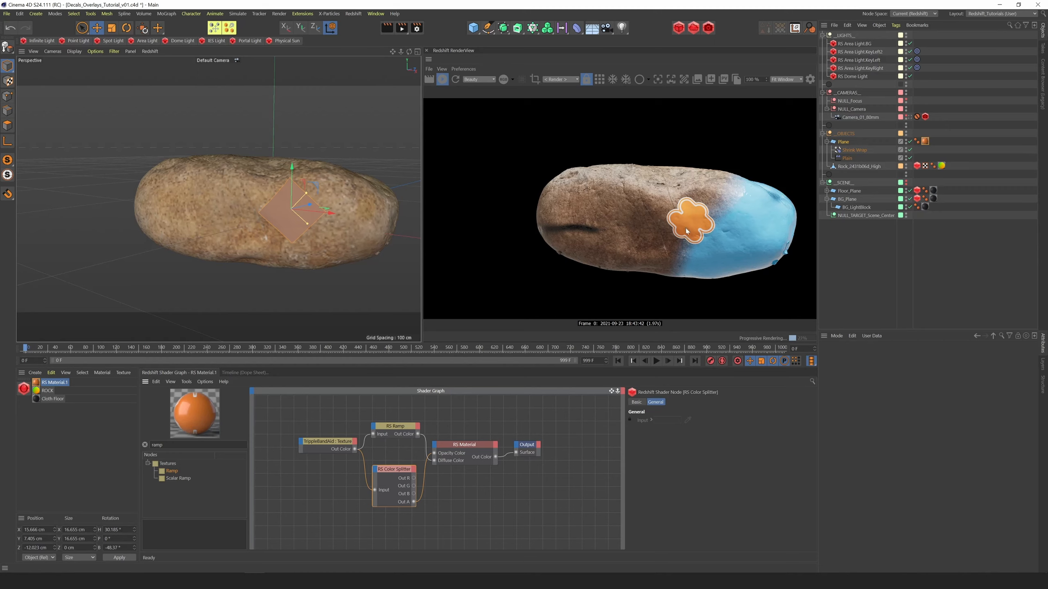
# Move the decal plane across the rock to about X 29.7 cm, Y 16.3 cm, near the blue area's upper edge
pyautogui.moveTo(400, 52); pyautogui.dragTo(437, 41)
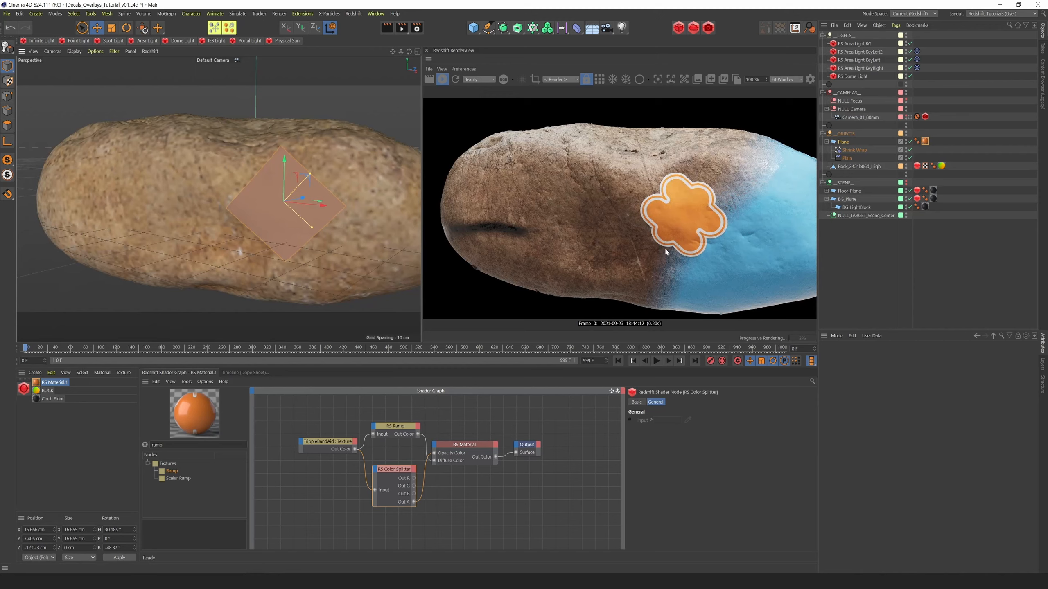
pyautogui.moveTo(400, 52); pyautogui.dragTo(353, 43)
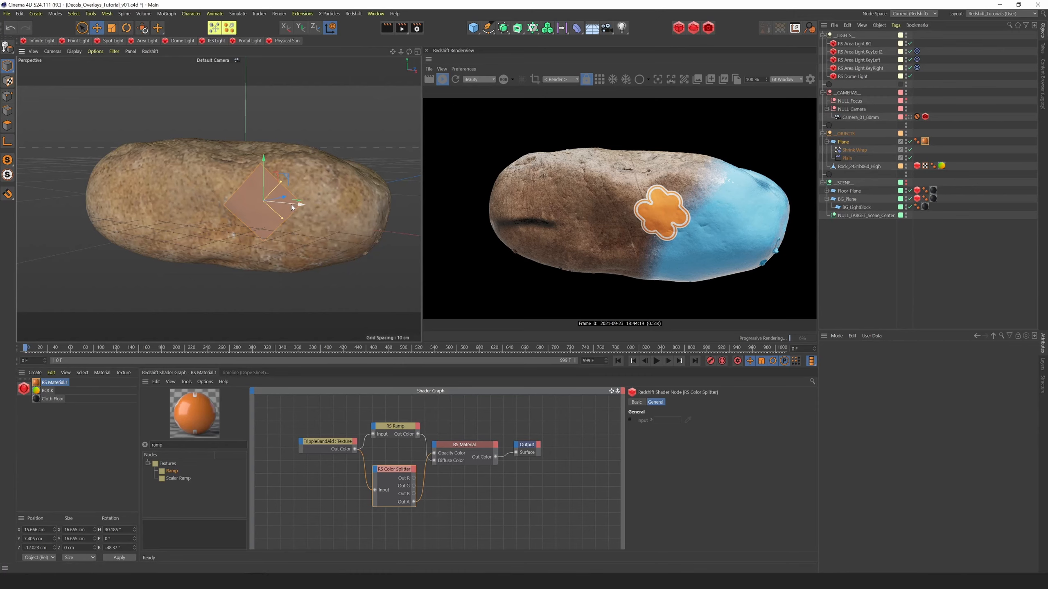
pyautogui.moveTo(238, 201); pyautogui.dragTo(144, 194)
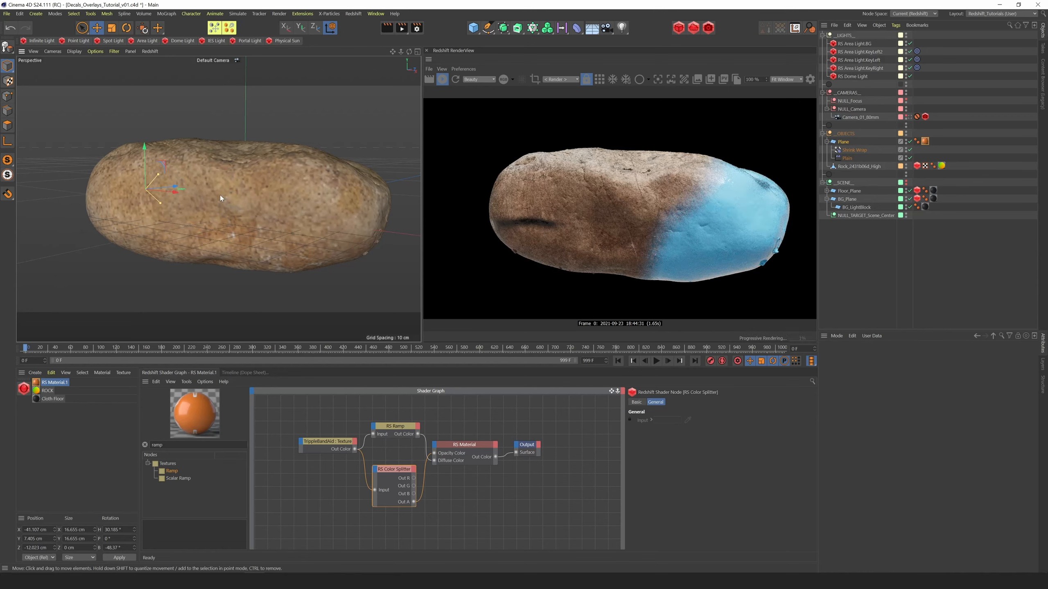
pyautogui.moveTo(213, 195); pyautogui.dragTo(329, 152)
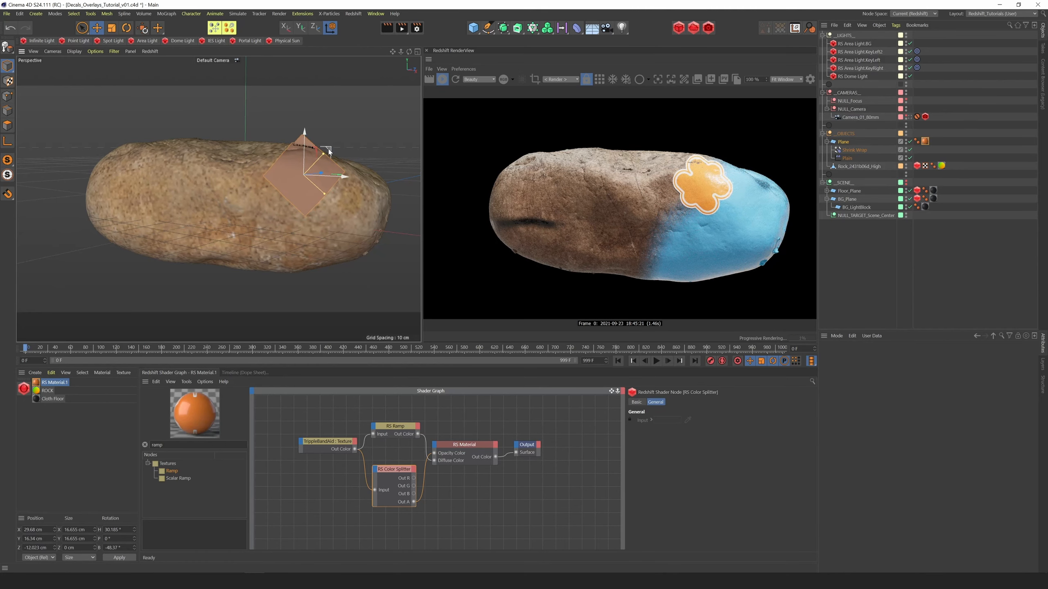
# Rotate the decal plane to about H 42.8°, P -13.8°, B -46.8° and lower it to about Y 14.1 cm
pyautogui.moveTo(409, 52); pyautogui.dragTo(409, 58)
pyautogui.keyDown('alt'); pyautogui.moveTo(428, 67); pyautogui.dragTo(433, 72); pyautogui.keyUp('alt')
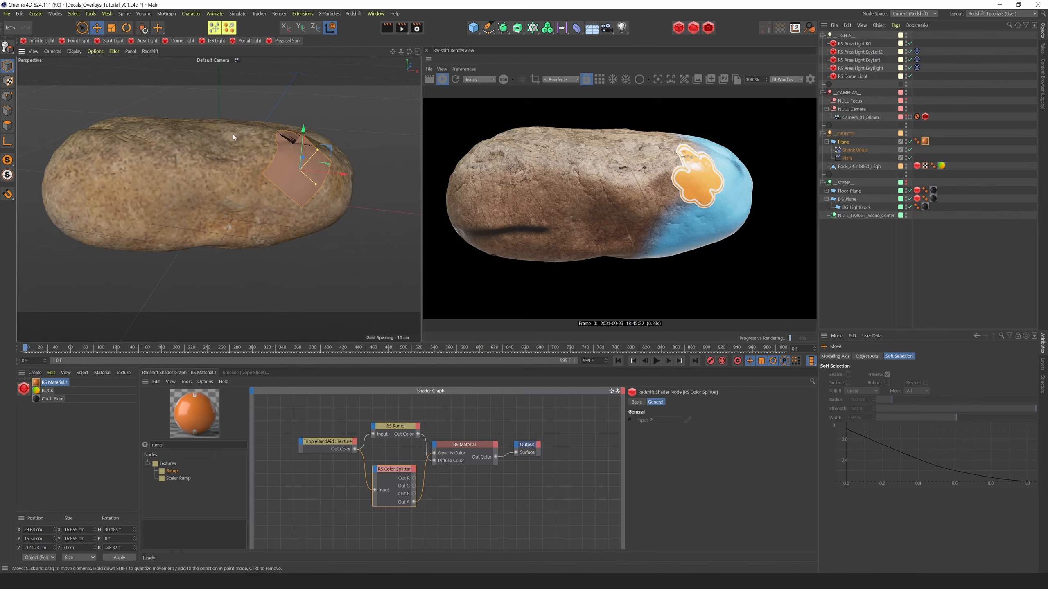
pyautogui.press('r')
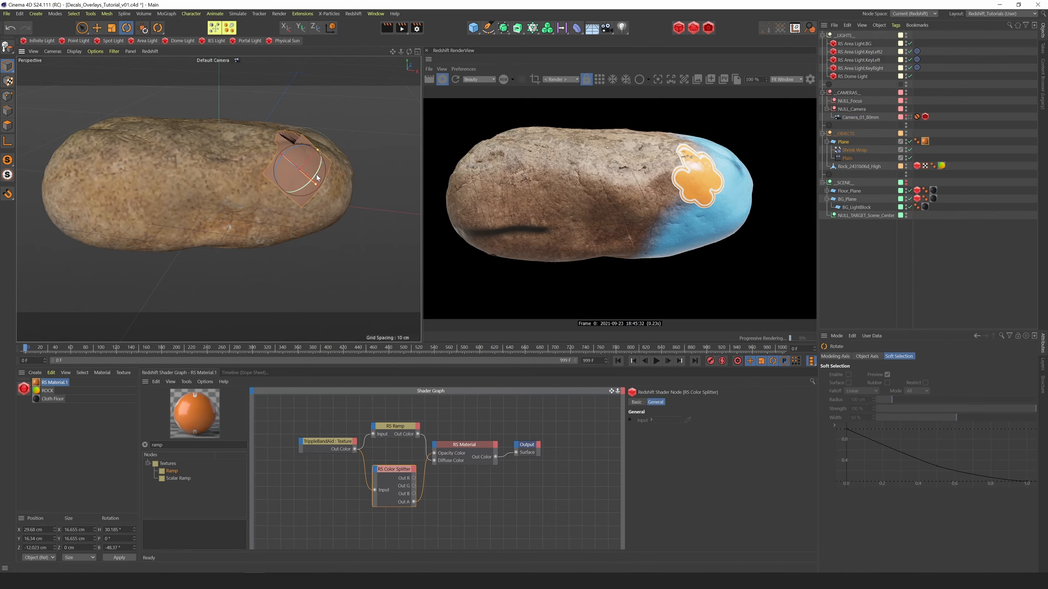
pyautogui.moveTo(322, 164)
pyautogui.mouseDown()
pyautogui.moveTo(320, 152)
pyautogui.moveTo(319, 169)
pyautogui.mouseUp()
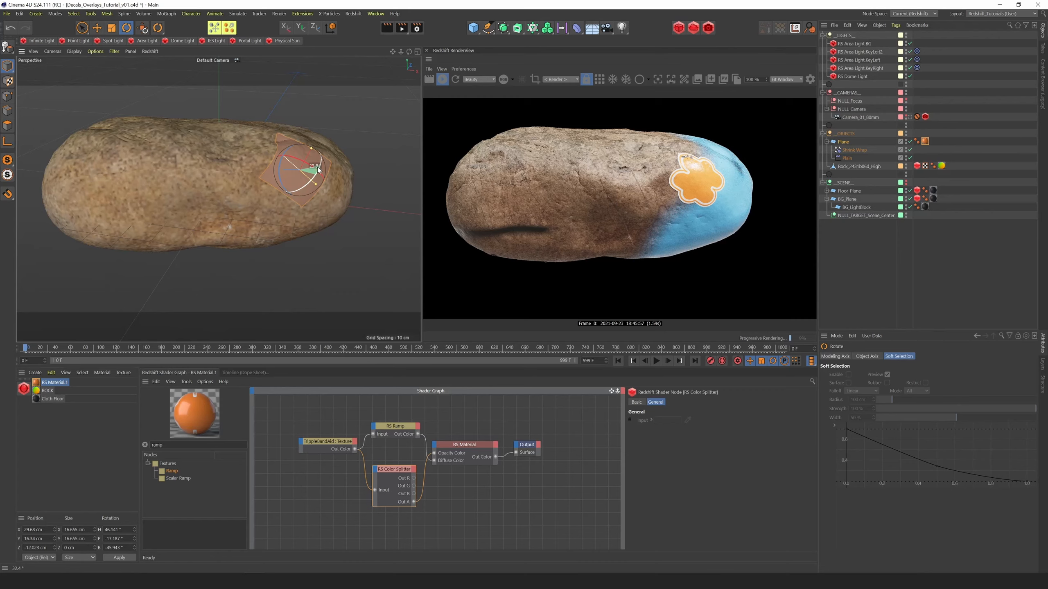
pyautogui.moveTo(318, 167); pyautogui.dragTo(341, 147)
pyautogui.press('e')
pyautogui.press('w')
pyautogui.moveTo(409, 52)
pyautogui.mouseDown()
pyautogui.moveTo(377, 46)
pyautogui.moveTo(402, 41)
pyautogui.mouseUp()
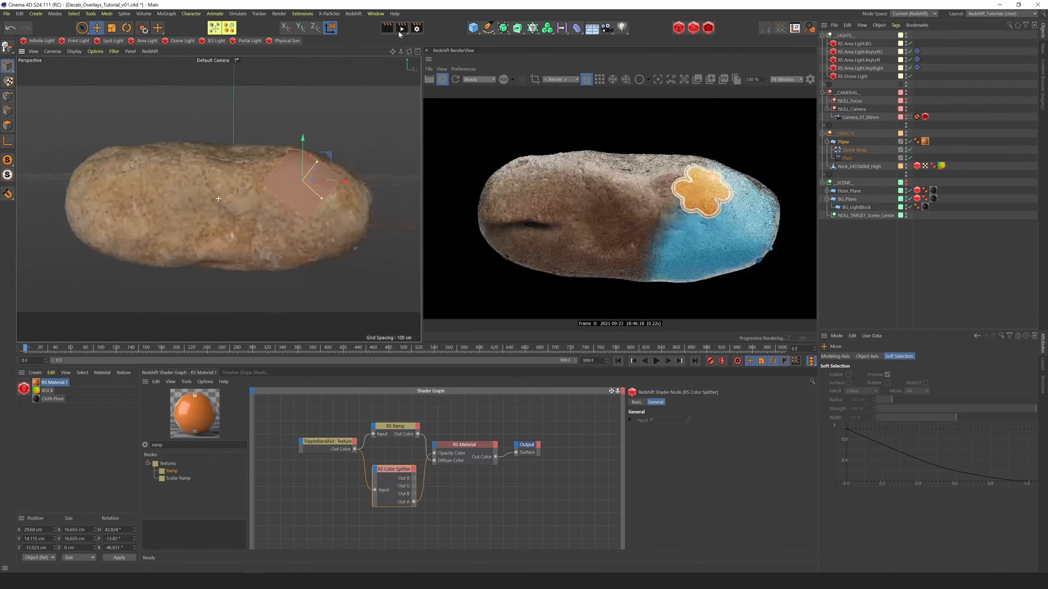
# Adjust the sticker material's coating and set its base reflection roughness to 0.352
pyautogui.click(470, 447)
pyautogui.click(745, 401)
pyautogui.moveTo(697, 447); pyautogui.dragTo(774, 446)
pyautogui.click(678, 402)
pyautogui.moveTo(729, 528); pyautogui.dragTo(732, 528)
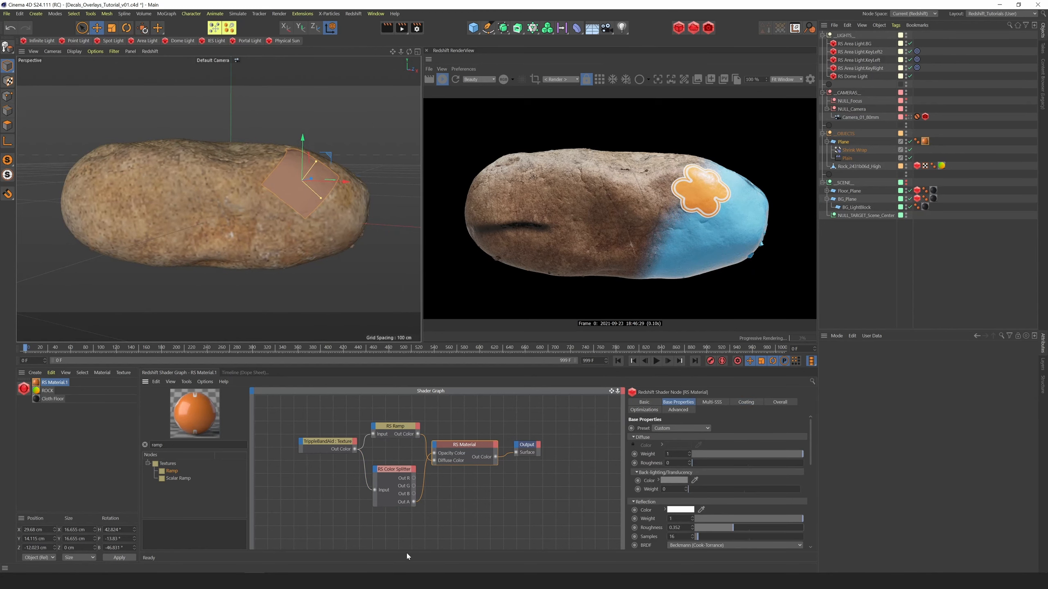
# Open the ROCK material's shader graph and move the uppermost group of rock texture nodes away from the groups below
pyautogui.click(55, 390)
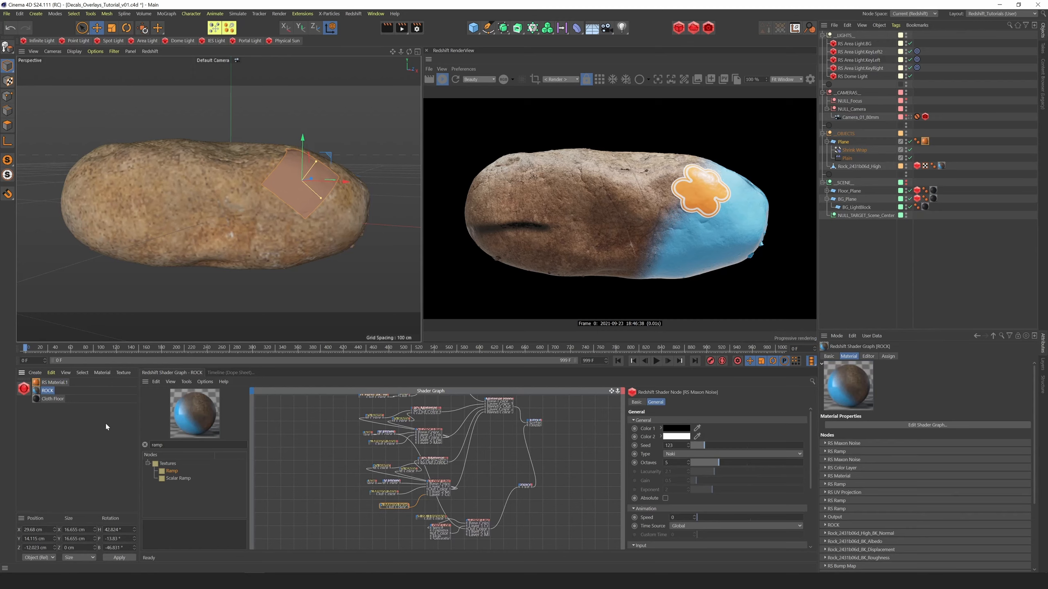
pyautogui.click(621, 394)
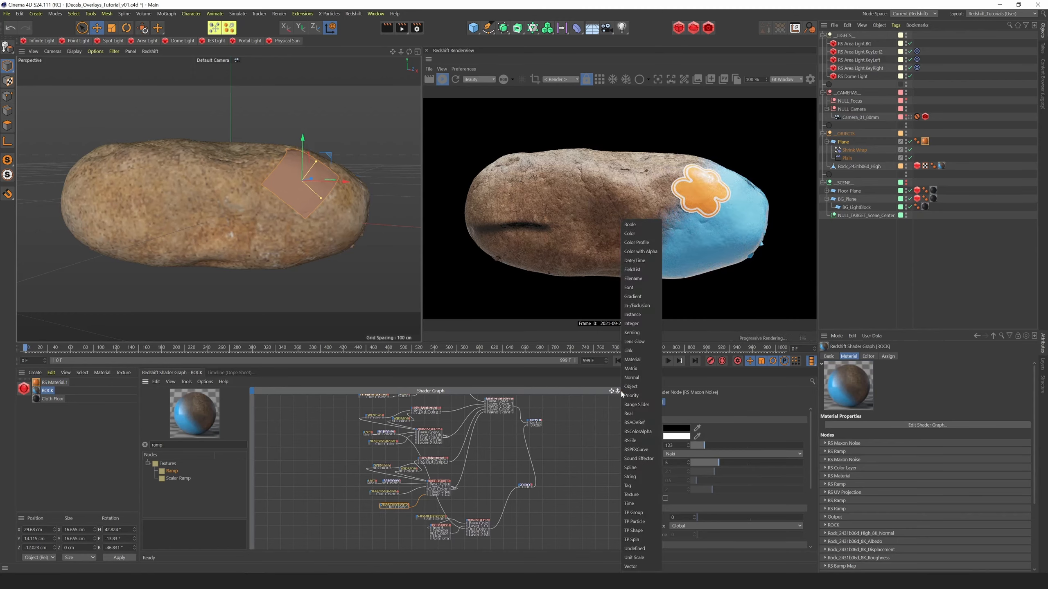
pyautogui.click(614, 394)
pyautogui.moveTo(617, 392); pyautogui.dragTo(515, 418)
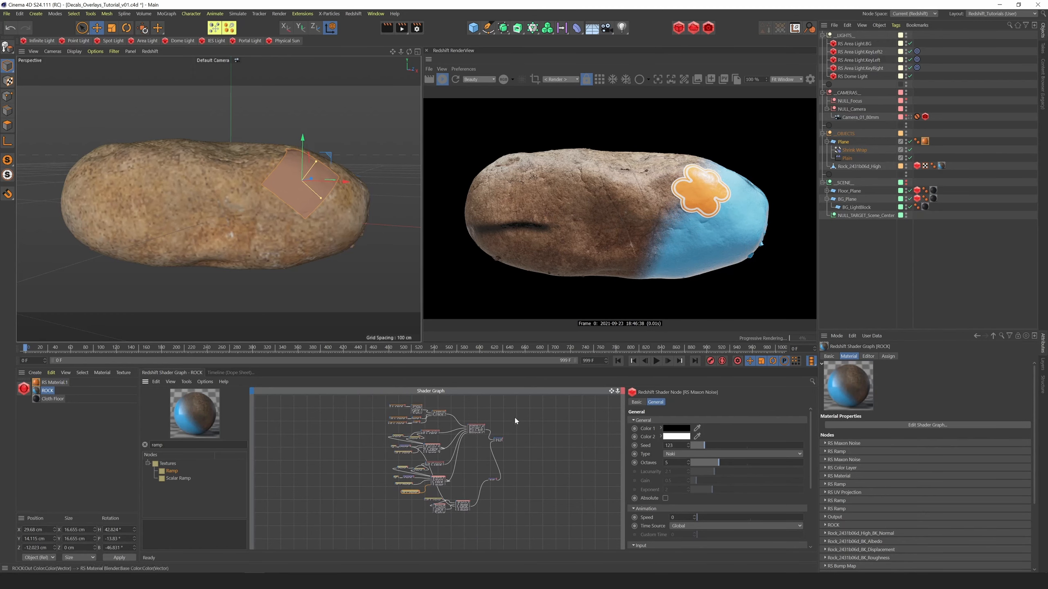
pyautogui.moveTo(374, 400); pyautogui.dragTo(428, 400)
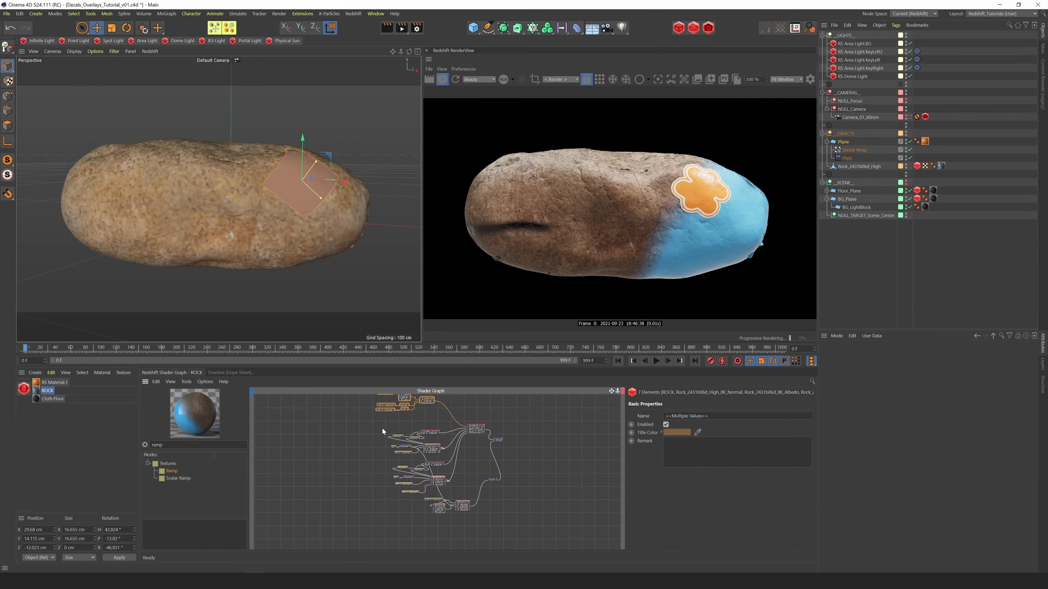
pyautogui.moveTo(382, 426); pyautogui.dragTo(404, 421)
# Move the displacement nodes and the lowest layer group of the ROCK graph further down to free space for another layer
pyautogui.moveTo(417, 493); pyautogui.dragTo(475, 518)
pyautogui.moveTo(617, 391); pyautogui.dragTo(644, 392)
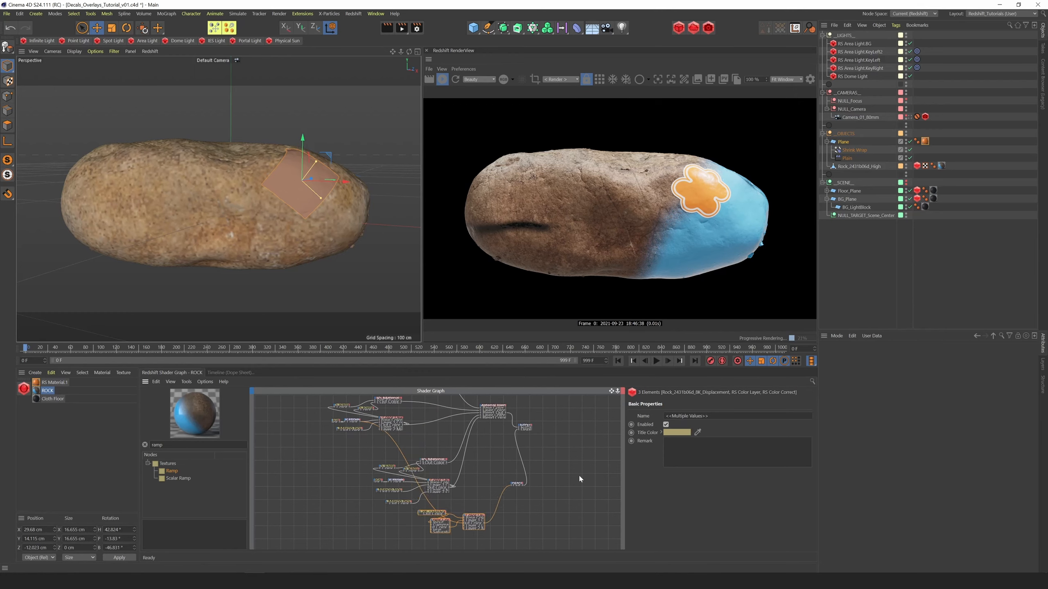
pyautogui.moveTo(474, 518); pyautogui.dragTo(394, 540)
pyautogui.moveTo(370, 453); pyautogui.dragTo(462, 514)
pyautogui.moveTo(435, 464); pyautogui.dragTo(391, 495)
pyautogui.moveTo(395, 498); pyautogui.dragTo(430, 463, button='middle')
pyautogui.click(594, 408)
pyautogui.moveTo(595, 396)
pyautogui.mouseDown(button='middle')
pyautogui.moveTo(568, 412)
pyautogui.moveTo(579, 404)
pyautogui.mouseUp(button='middle')
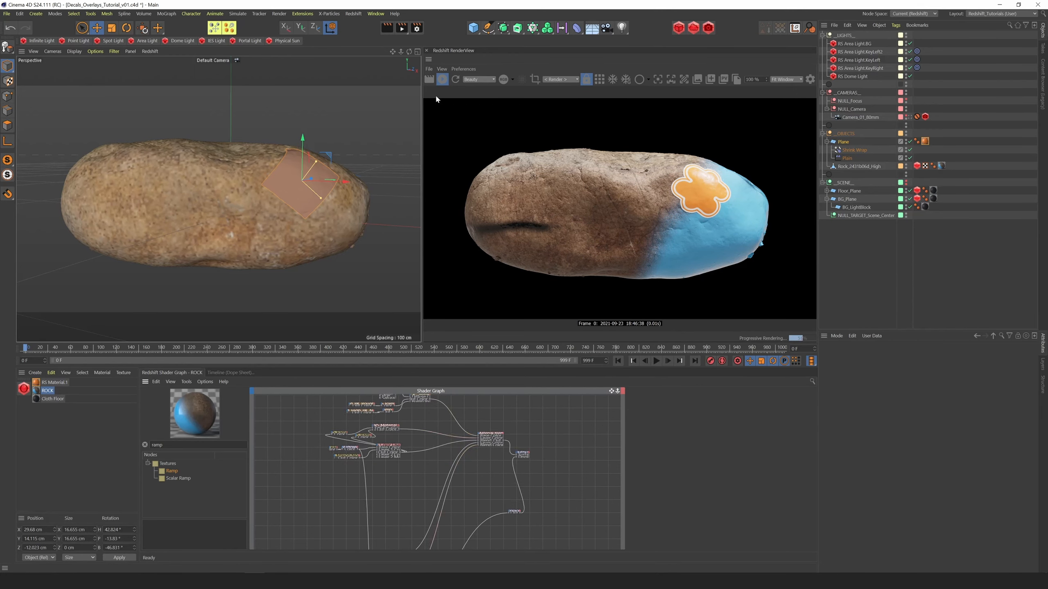
# Stop the live render and place a Material node and the Flower_01.psd texture in the free area of the ROCK graph
pyautogui.click(441, 79)
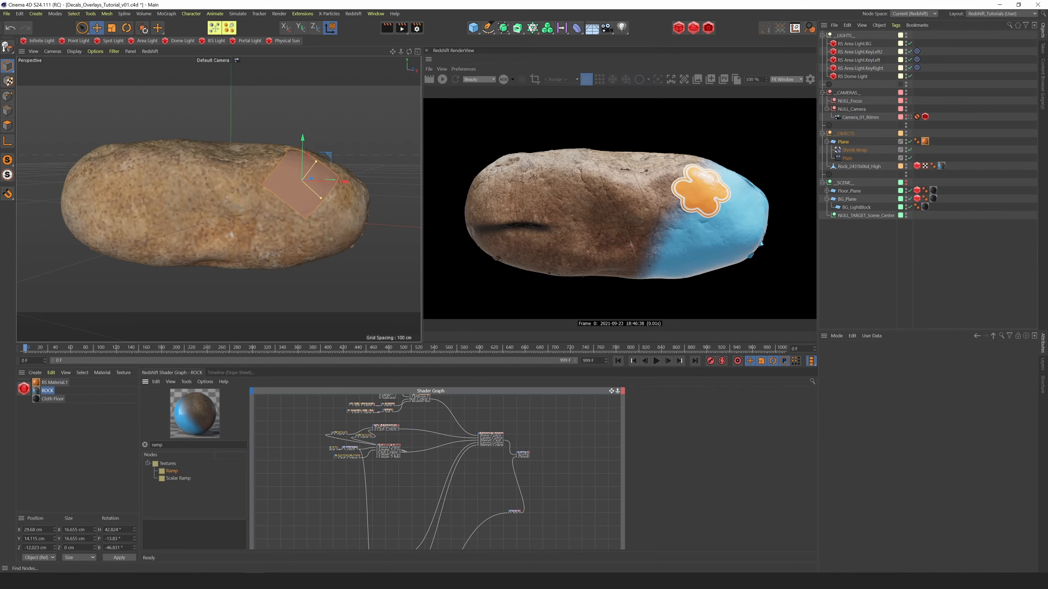
pyautogui.doubleClick(156, 445)
pyautogui.write('mat')
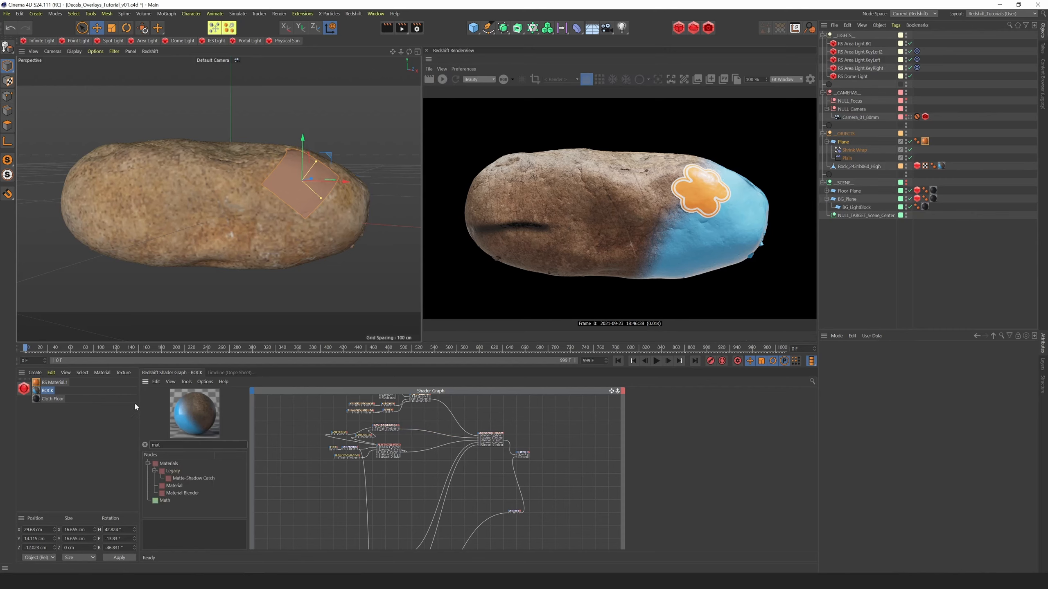
pyautogui.moveTo(187, 489); pyautogui.dragTo(342, 488)
pyautogui.scroll(4, 443, 470)
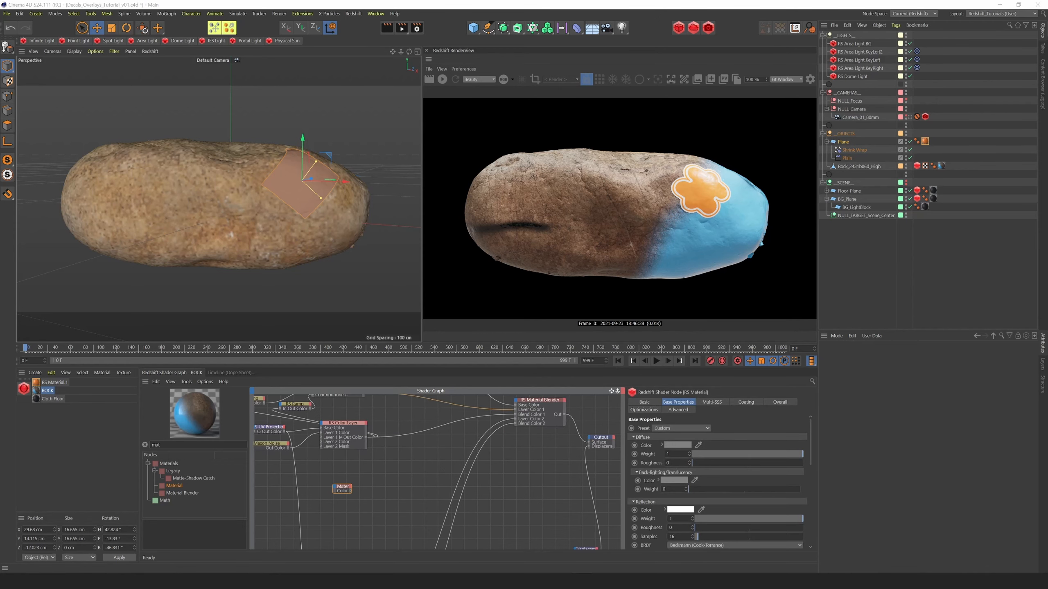
pyautogui.moveTo(0, 433); pyautogui.dragTo(293, 484)
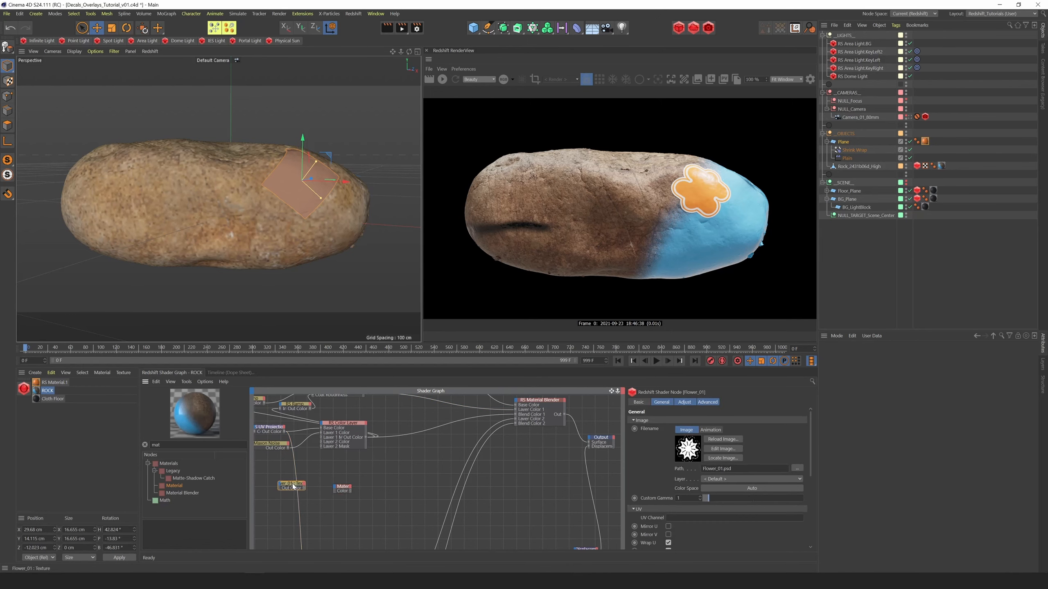
pyautogui.moveTo(293, 484); pyautogui.dragTo(294, 488)
# Add a Color Splitter fed by the flower texture and connect its Out A to the new material's overall Opacity Color
pyautogui.doubleClick(157, 445)
pyautogui.write('color s')
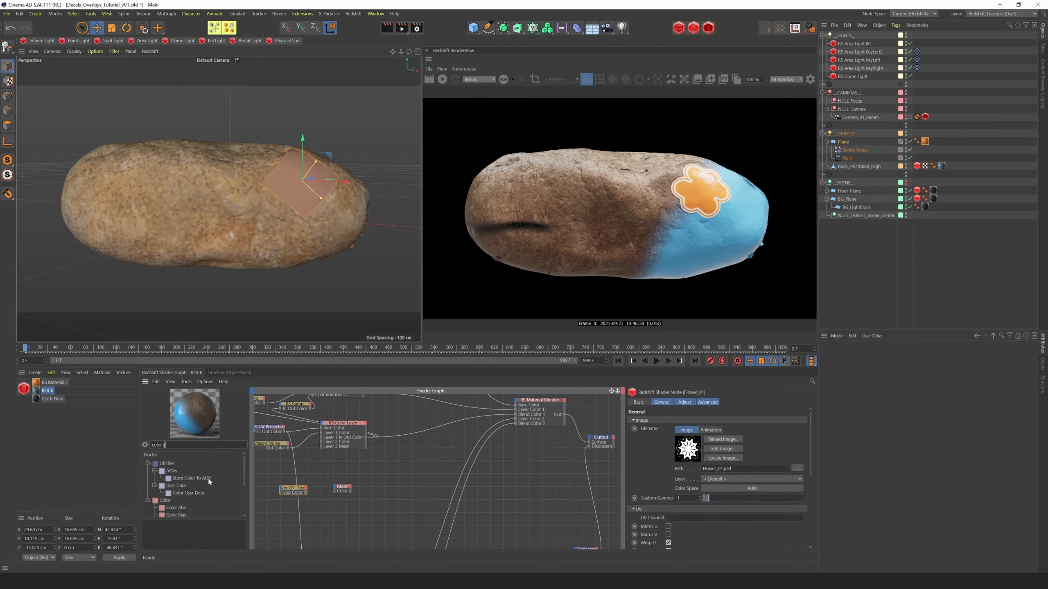
pyautogui.scroll(-2, 209, 481)
pyautogui.moveTo(184, 510); pyautogui.dragTo(330, 514)
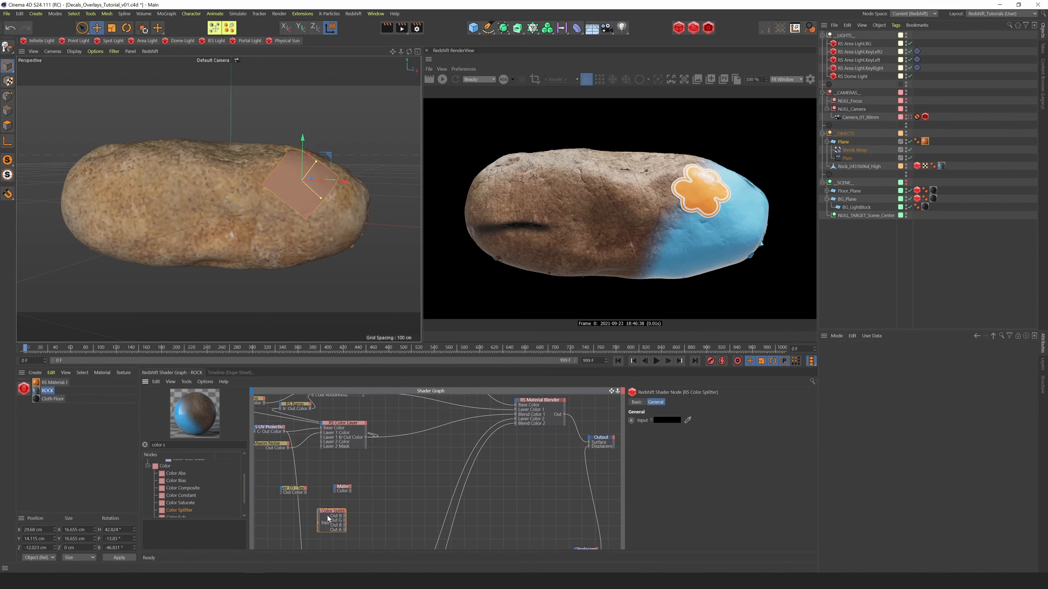
pyautogui.moveTo(305, 492); pyautogui.dragTo(334, 486)
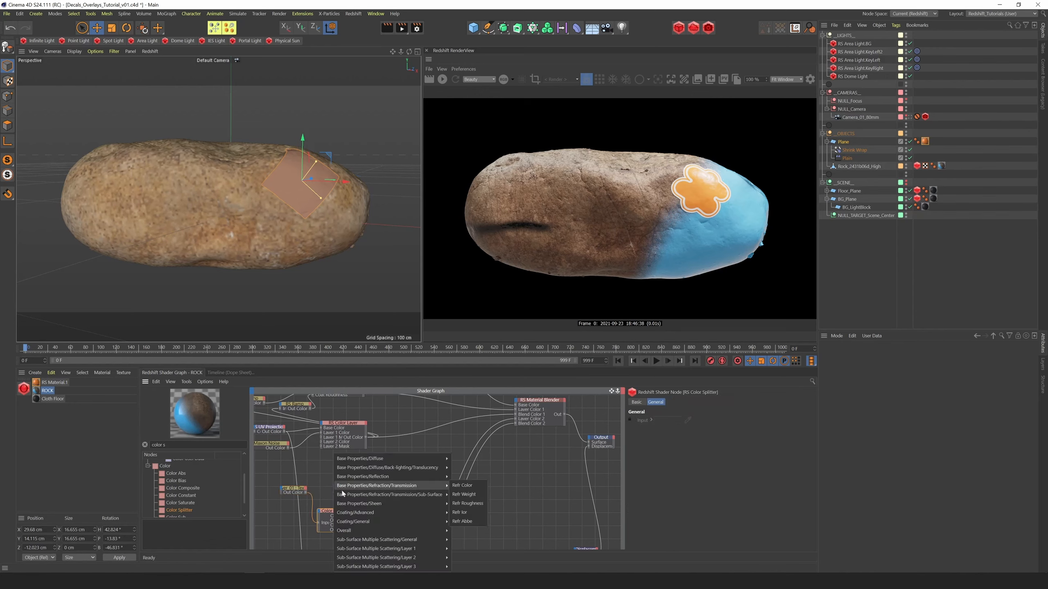
pyautogui.moveTo(353, 532)
pyautogui.click(463, 540)
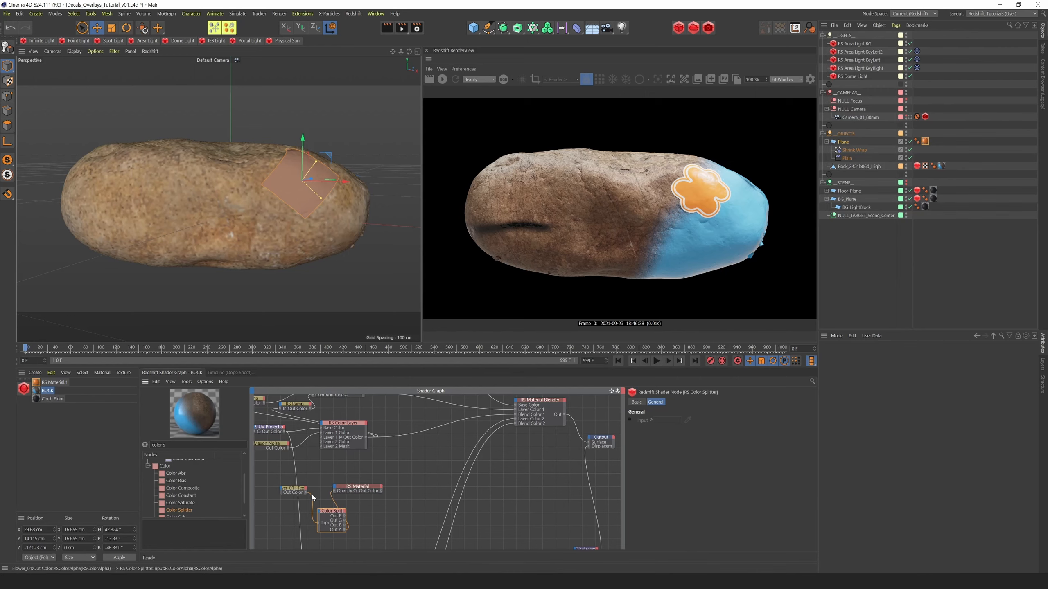
# Add a Ramp node between the flower texture and the new material, and adjust the colors and position of its knots
pyautogui.moveTo(298, 489); pyautogui.dragTo(280, 490)
pyautogui.moveTo(171, 445); pyautogui.dragTo(119, 444)
pyautogui.write('ra')
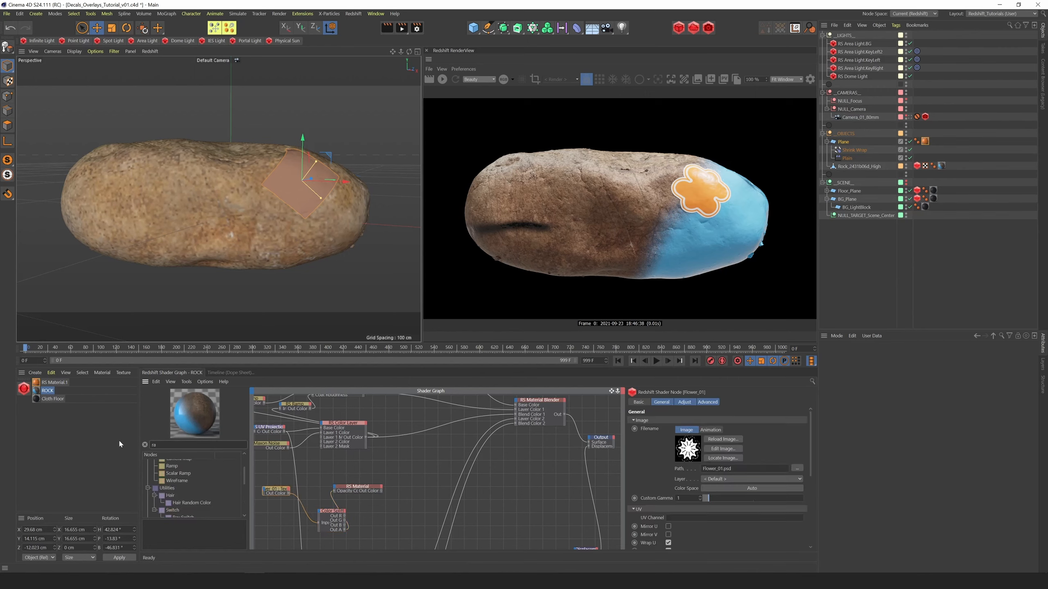
pyautogui.write('mp')
pyautogui.moveTo(172, 471); pyautogui.dragTo(308, 478)
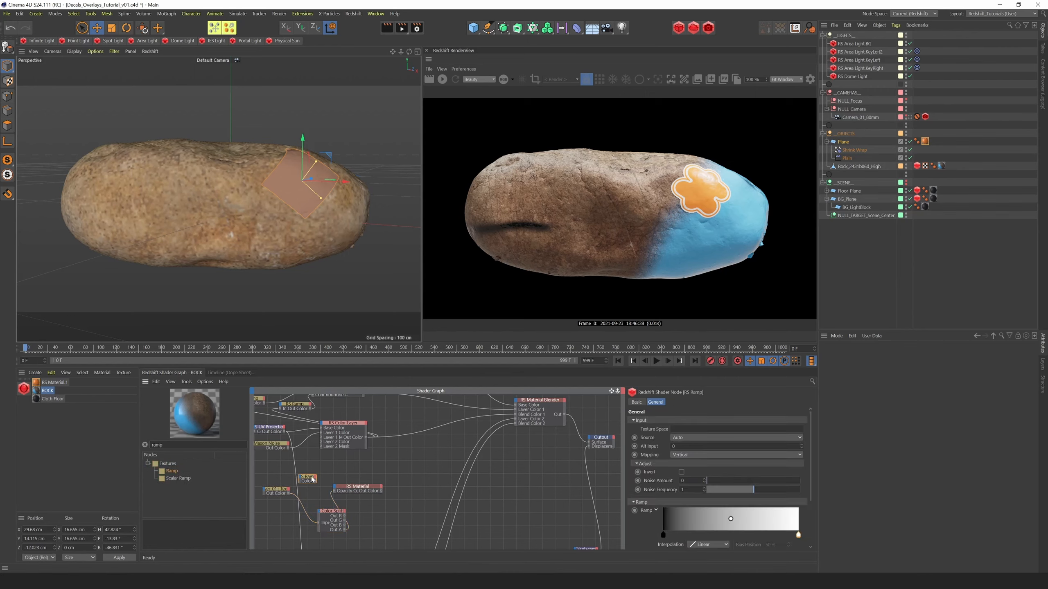
pyautogui.moveTo(810, 489); pyautogui.dragTo(763, 544)
pyautogui.click(663, 482)
pyautogui.click(754, 539)
pyautogui.click(764, 531)
pyautogui.click(762, 547)
pyautogui.click(777, 547)
pyautogui.moveTo(662, 482); pyautogui.dragTo(720, 481)
pyautogui.moveTo(763, 531)
pyautogui.mouseDown()
pyautogui.moveTo(753, 531)
pyautogui.moveTo(779, 540)
pyautogui.mouseUp()
pyautogui.moveTo(811, 497); pyautogui.dragTo(811, 507)
# Connect the flower texture to the Ramp's input and the Ramp's output to the new material's Diffuse Color
pyautogui.moveTo(289, 493); pyautogui.dragTo(256, 490)
pyautogui.click(348, 482)
pyautogui.moveTo(339, 492); pyautogui.dragTo(334, 489)
pyautogui.moveTo(392, 458)
pyautogui.click(469, 458)
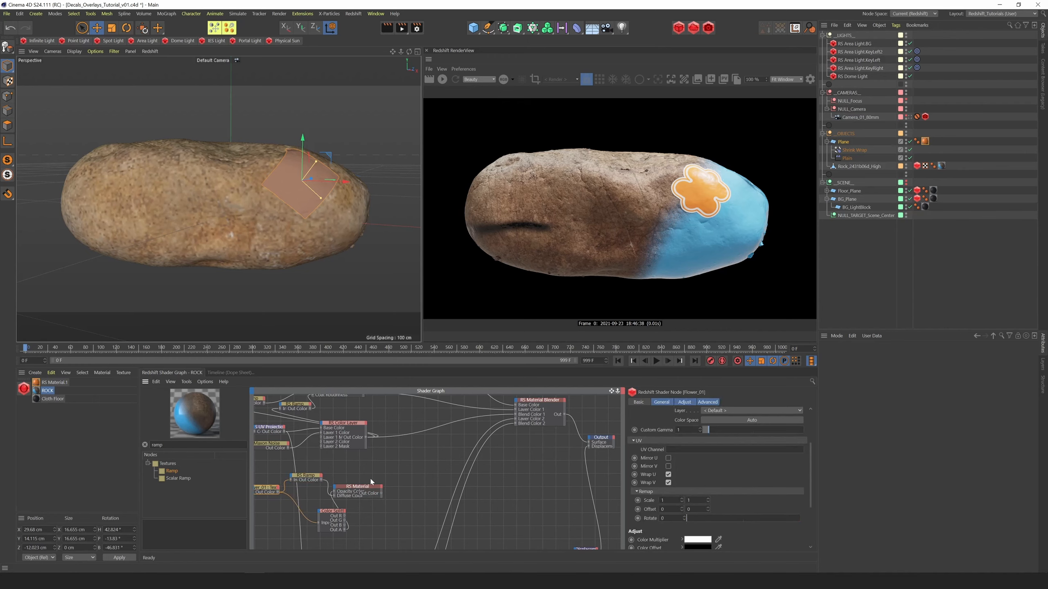
# Arrange the flower texture, Color Splitter and new material nodes into a compact group around the Ramp
pyautogui.click(378, 482)
pyautogui.moveTo(273, 489); pyautogui.dragTo(277, 493)
pyautogui.moveTo(332, 512); pyautogui.dragTo(313, 500)
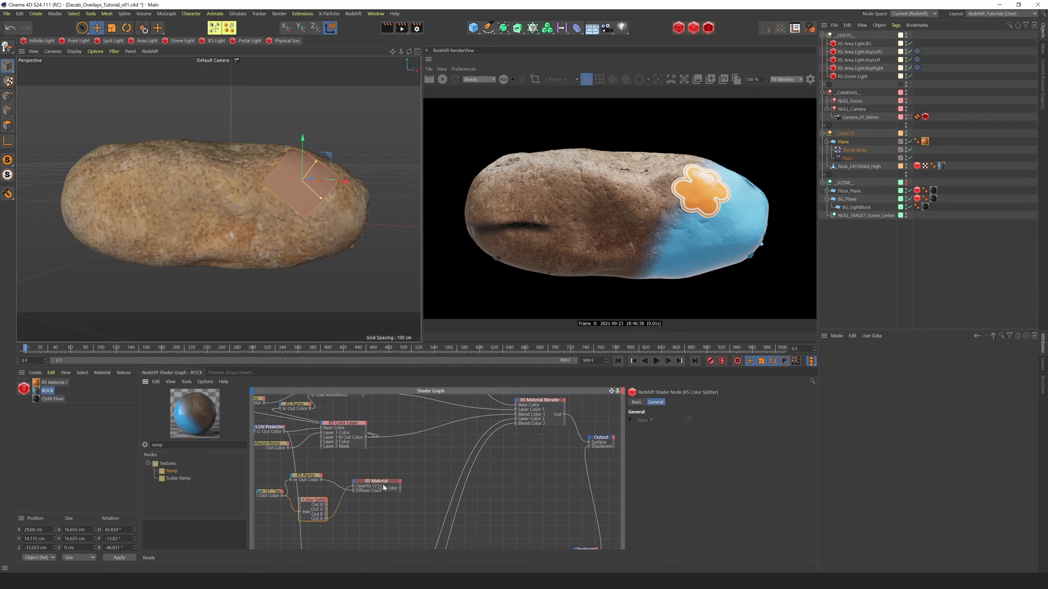
pyautogui.moveTo(383, 483); pyautogui.dragTo(378, 480)
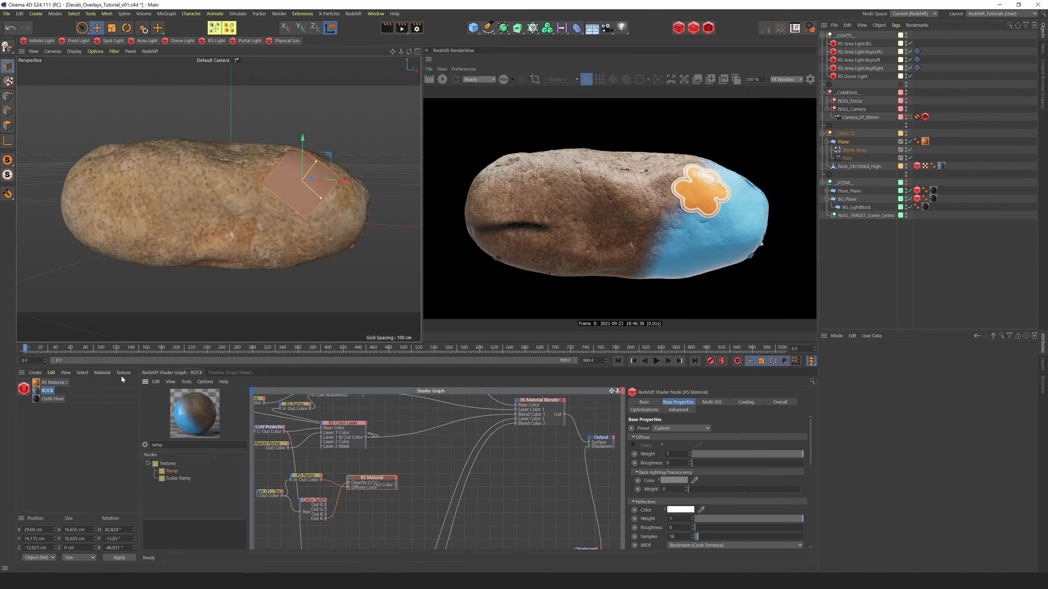
# Create a new Standard material and disable its Reflectance channel
pyautogui.click(35, 372)
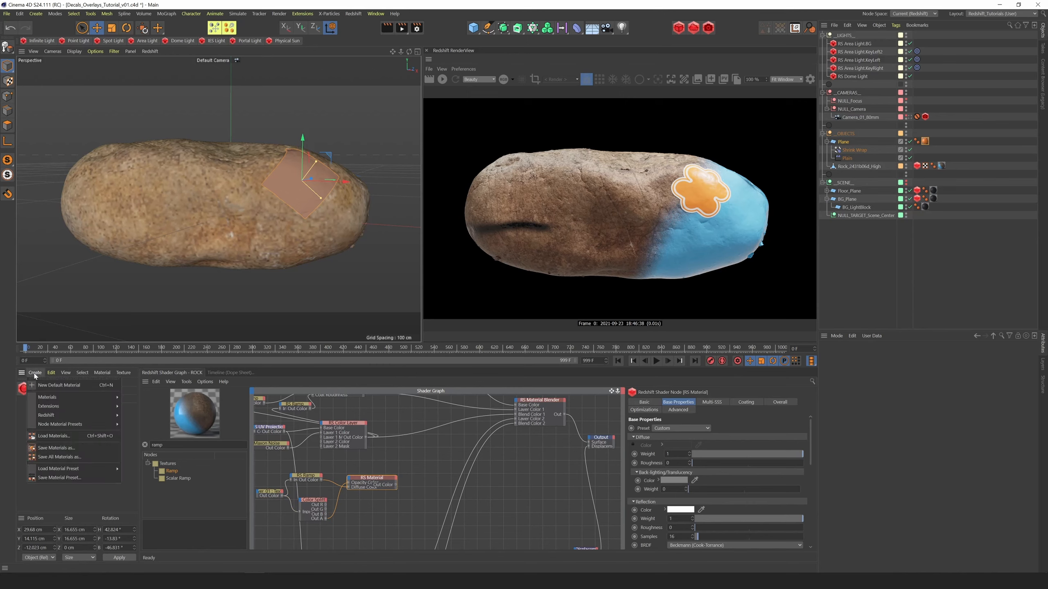
pyautogui.moveTo(51, 398)
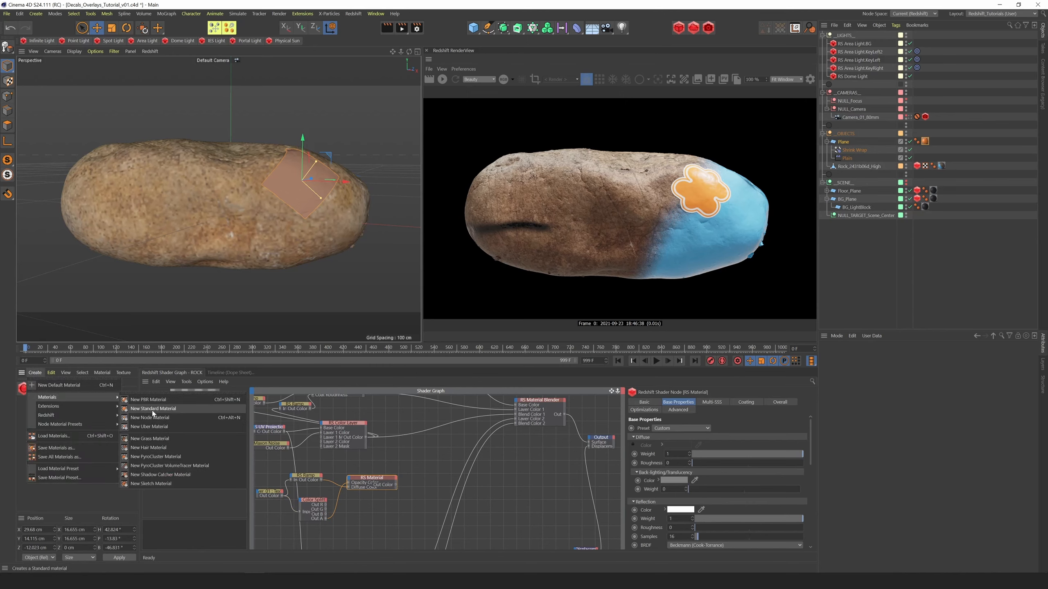
pyautogui.click(153, 409)
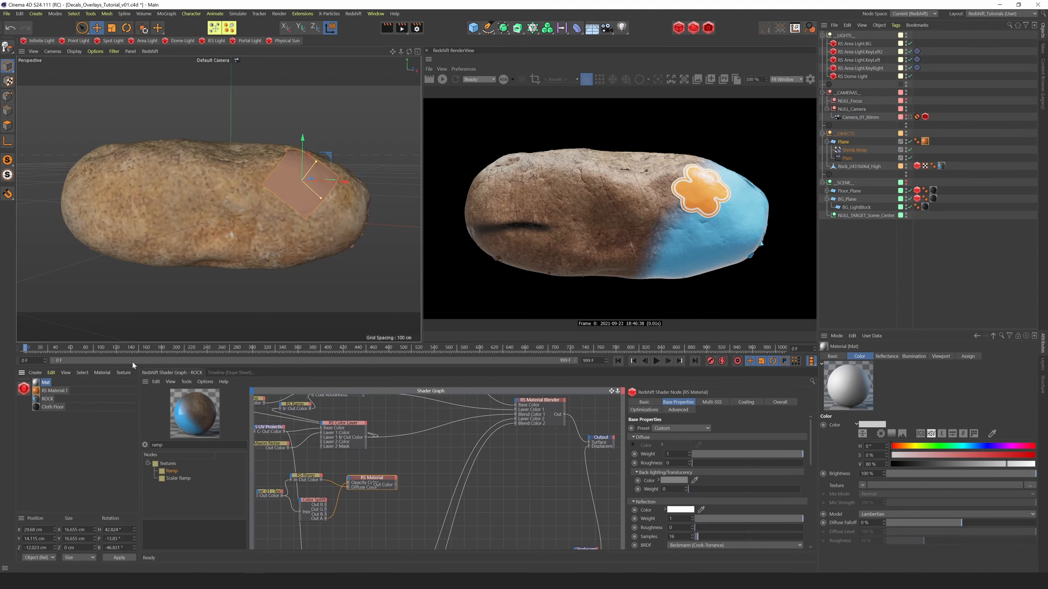
pyautogui.doubleClick(37, 383)
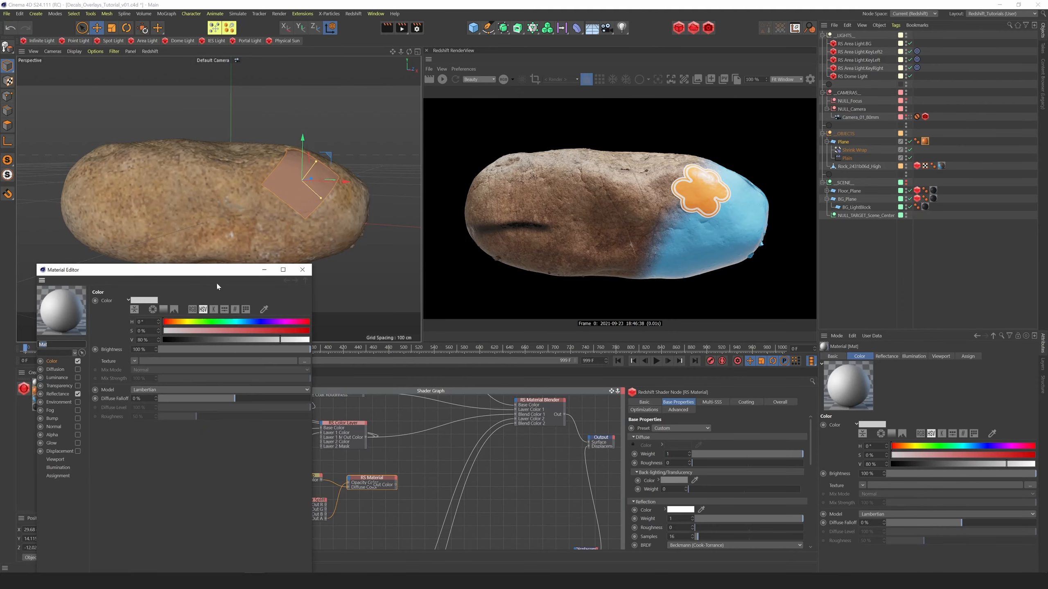
pyautogui.moveTo(163, 271); pyautogui.dragTo(344, 182)
pyautogui.click(258, 304)
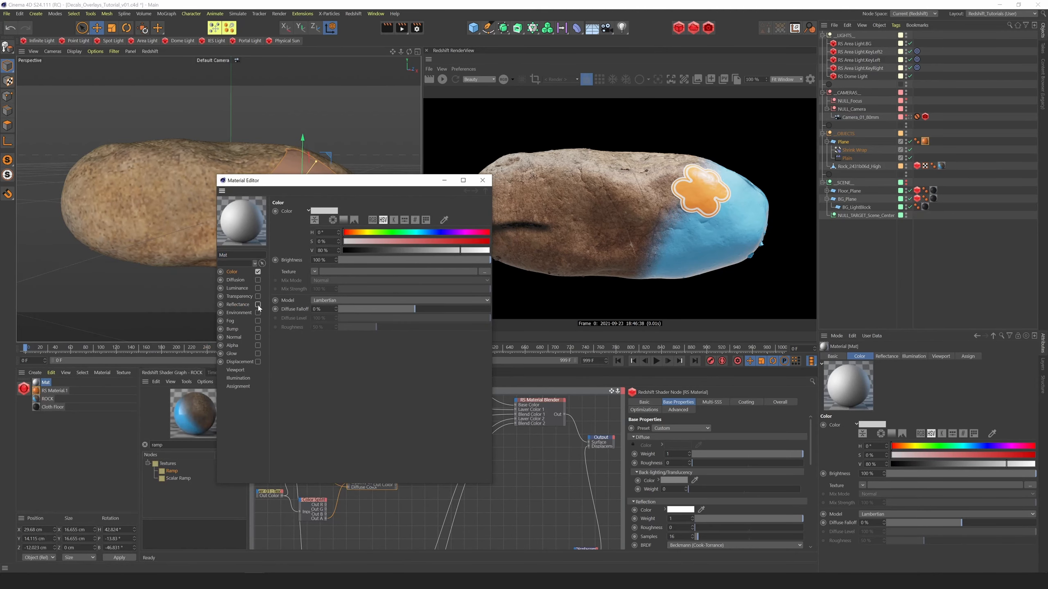
# Assign the Checkerboard surface shader as the Standard material's color texture and put the material editor away
pyautogui.click(313, 272)
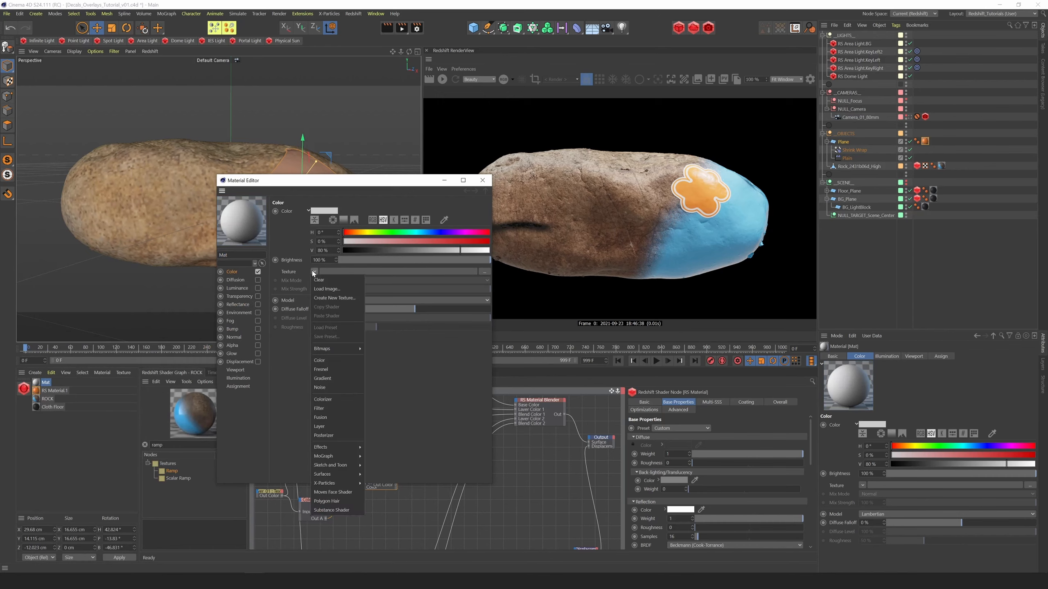
pyautogui.moveTo(333, 475)
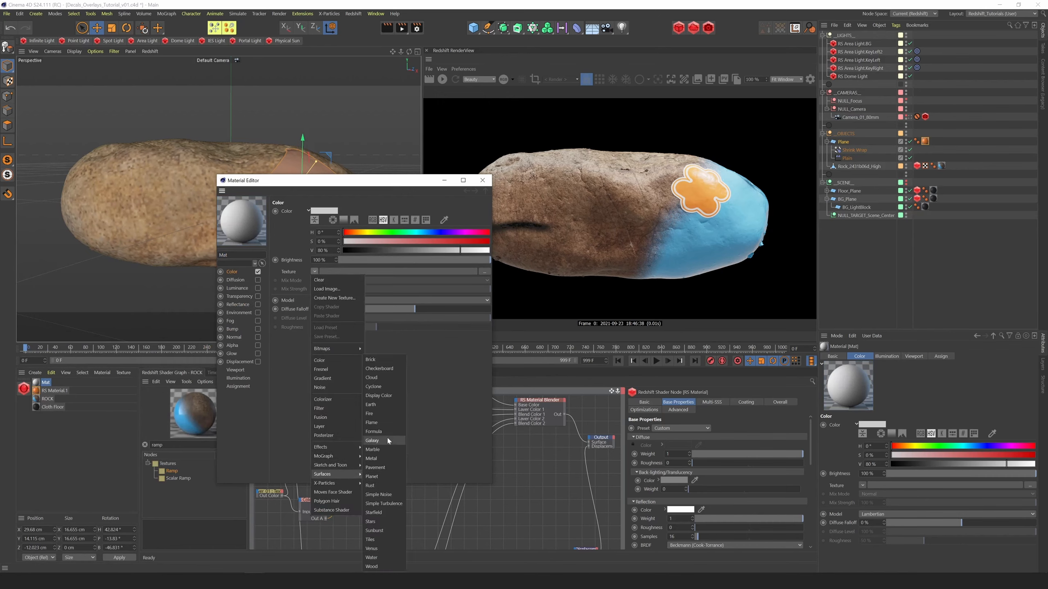
pyautogui.click(378, 368)
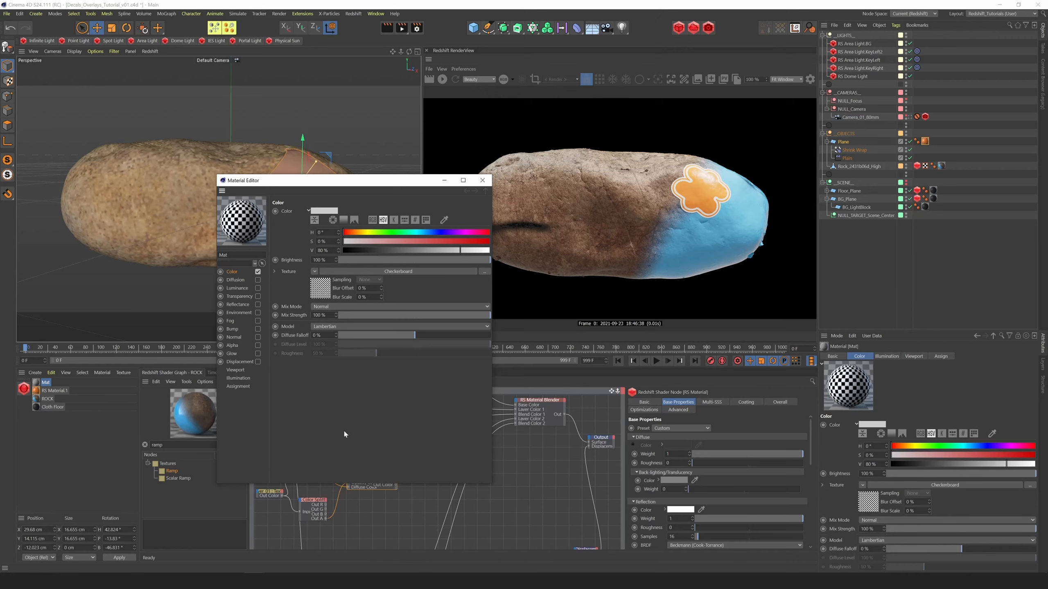
pyautogui.click(445, 184)
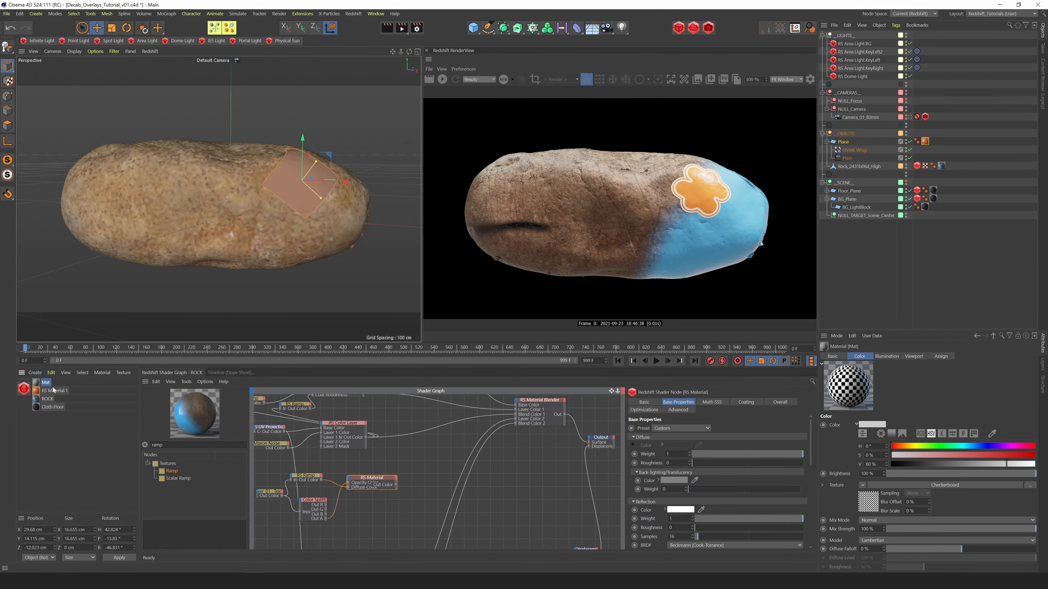
# Apply the checkerboard material to the rock object and set its material tag's projection to Flat
pyautogui.moveTo(772, 325); pyautogui.dragTo(854, 168)
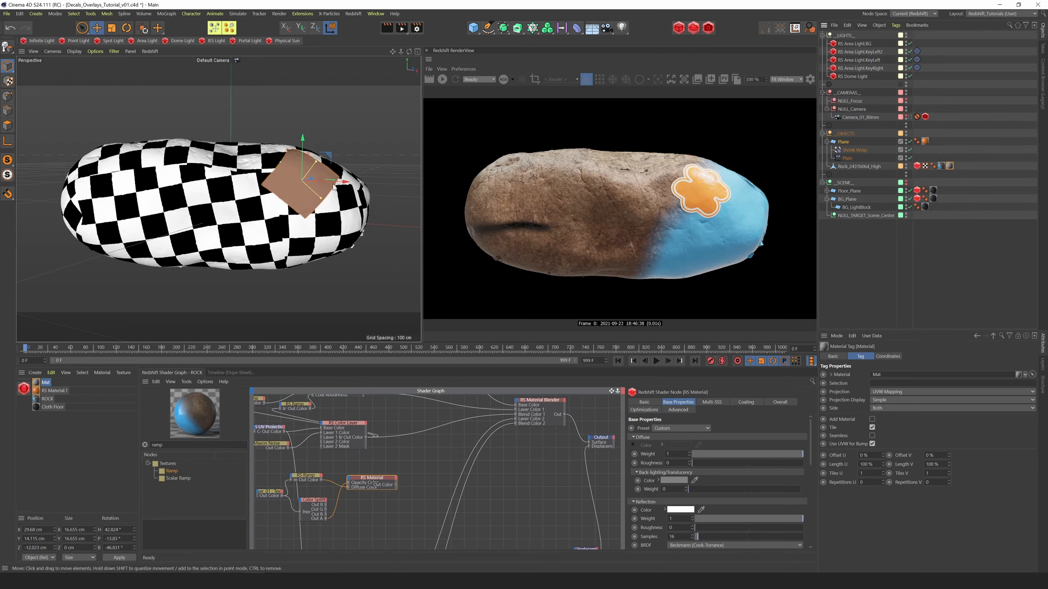
pyautogui.click(926, 166)
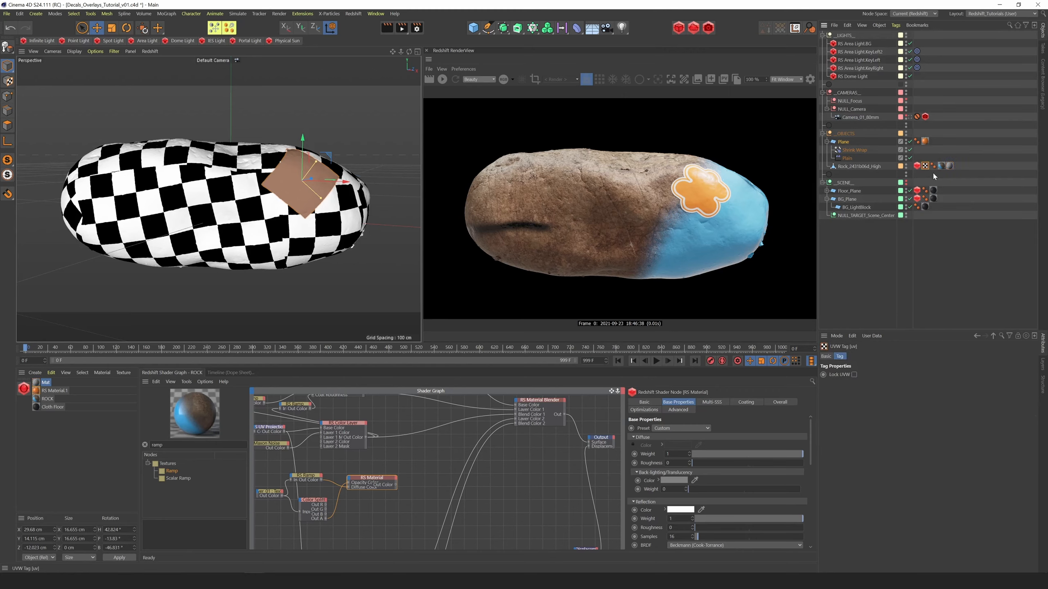
pyautogui.click(857, 167)
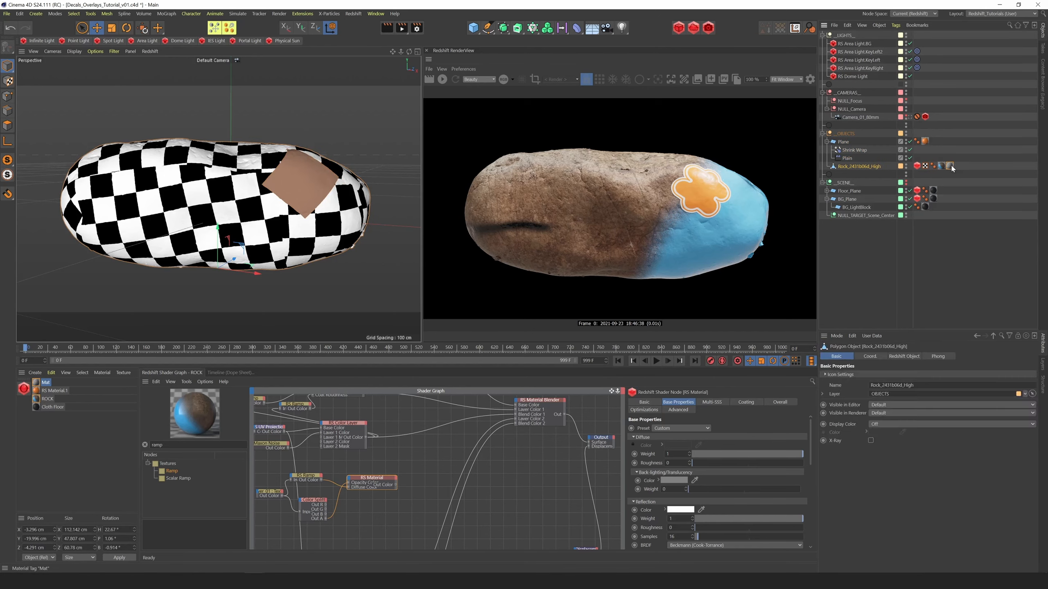
pyautogui.click(950, 166)
pyautogui.click(887, 392)
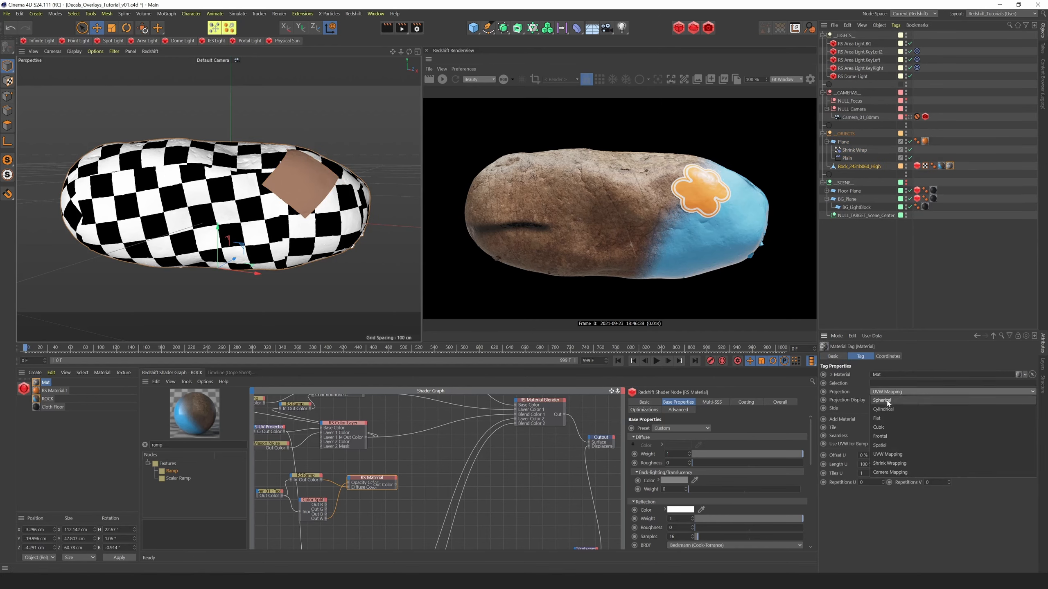
pyautogui.click(878, 419)
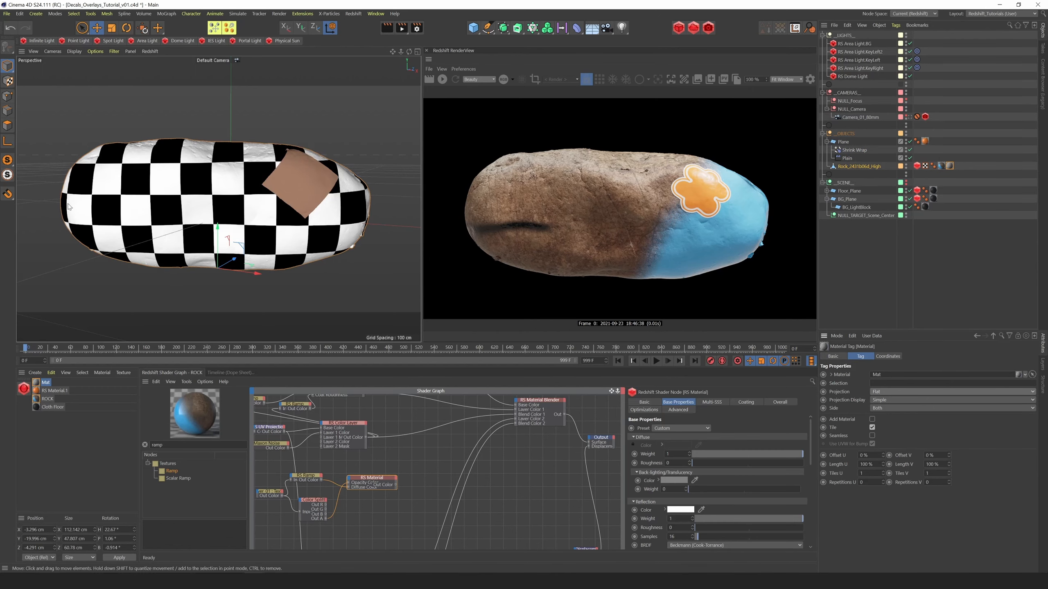
# Fit the flat checker projection to the rock and scale its width down to about 31 in texture mode
pyautogui.rightClick(948, 166)
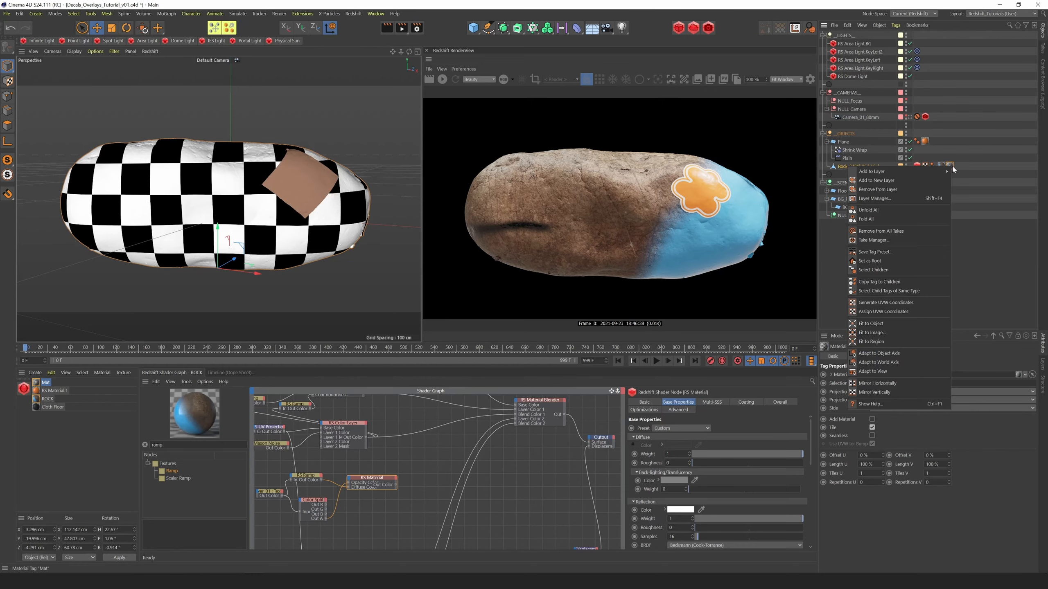
pyautogui.click(885, 323)
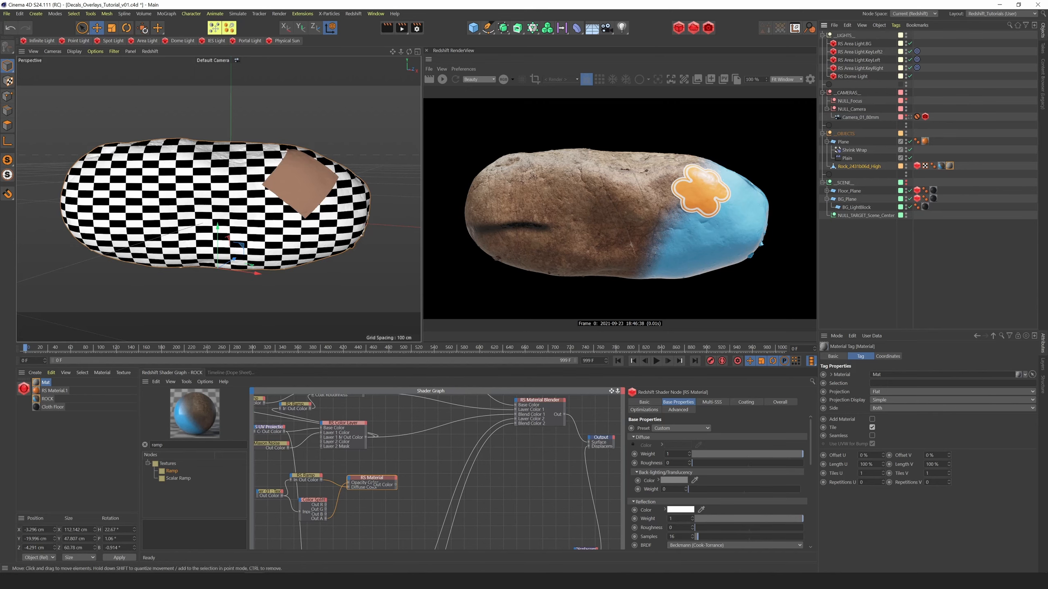
pyautogui.click(7, 81)
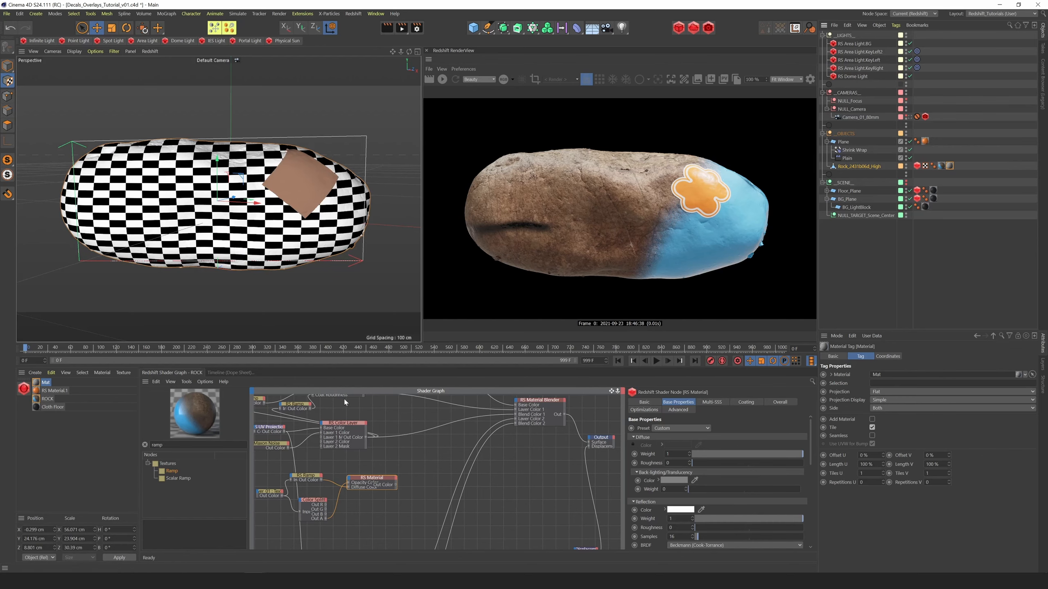
pyautogui.press('t')
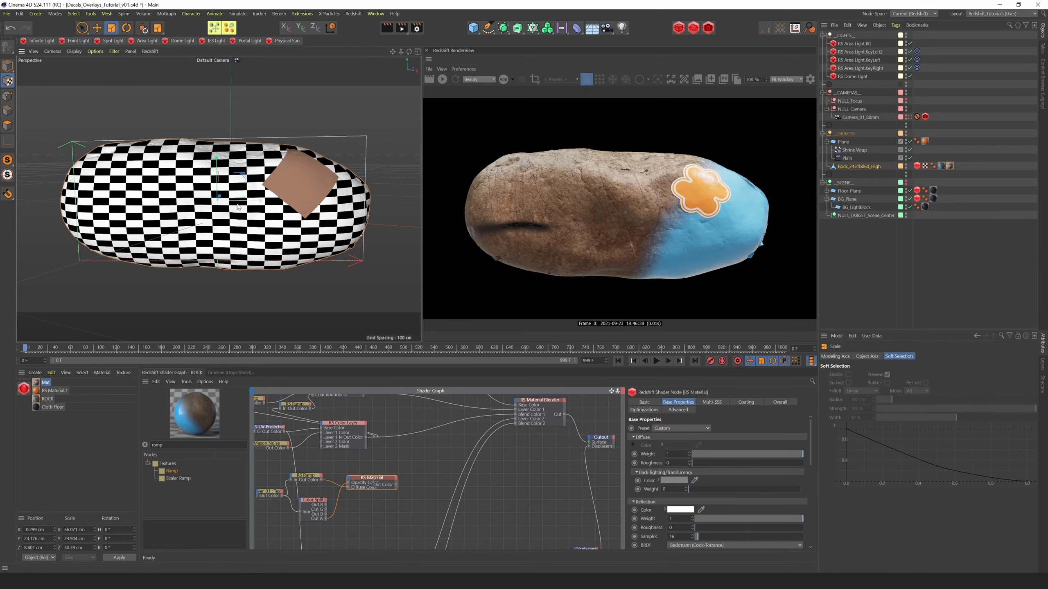
pyautogui.moveTo(239, 206); pyautogui.dragTo(311, 245)
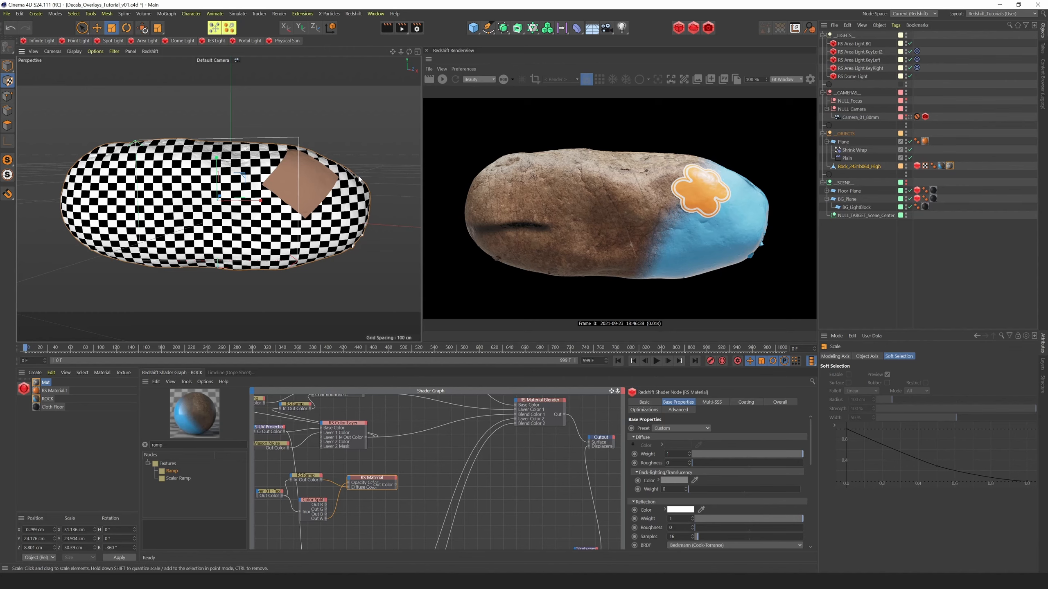
# Convert the shrink-wrapped sticker plane with Current State to Object, then disable the original plane with its deformers and collapse its hierarchy
pyautogui.click(837, 142)
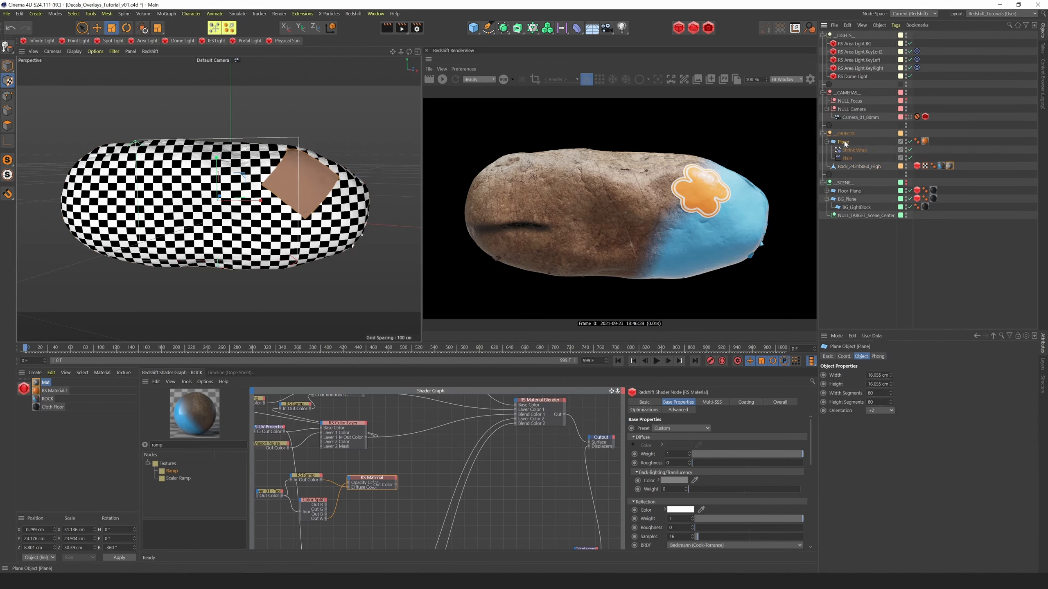
pyautogui.rightClick(845, 144)
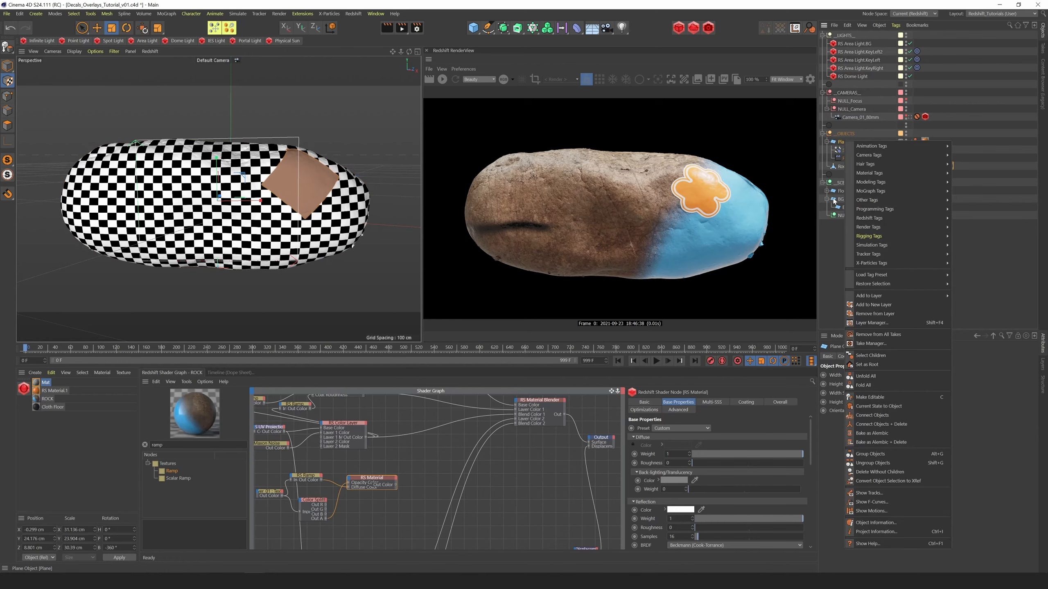
pyautogui.click(864, 406)
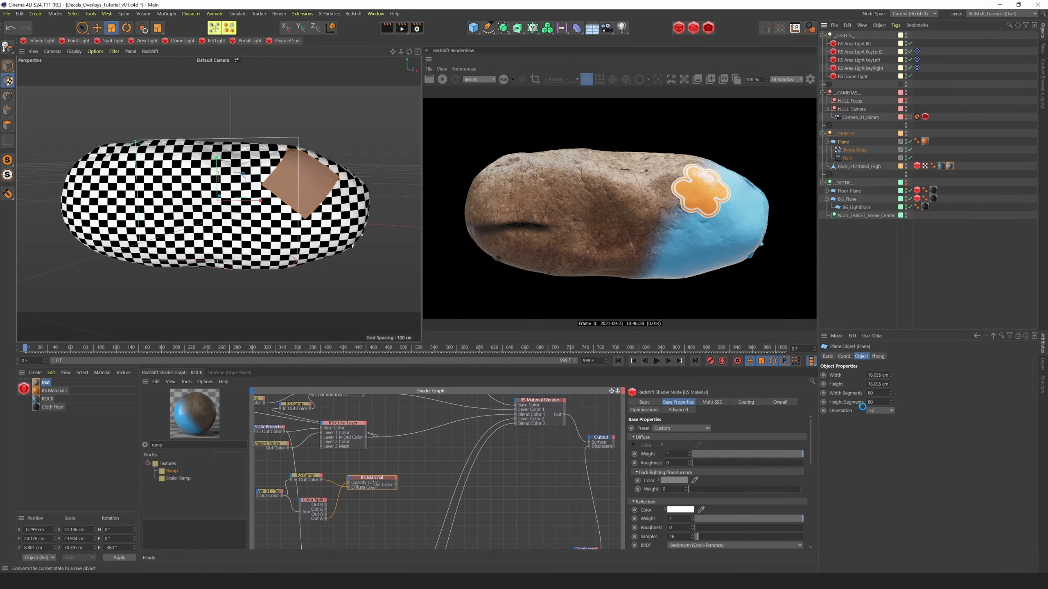
pyautogui.moveTo(910, 151); pyautogui.dragTo(913, 155)
pyautogui.click(908, 143)
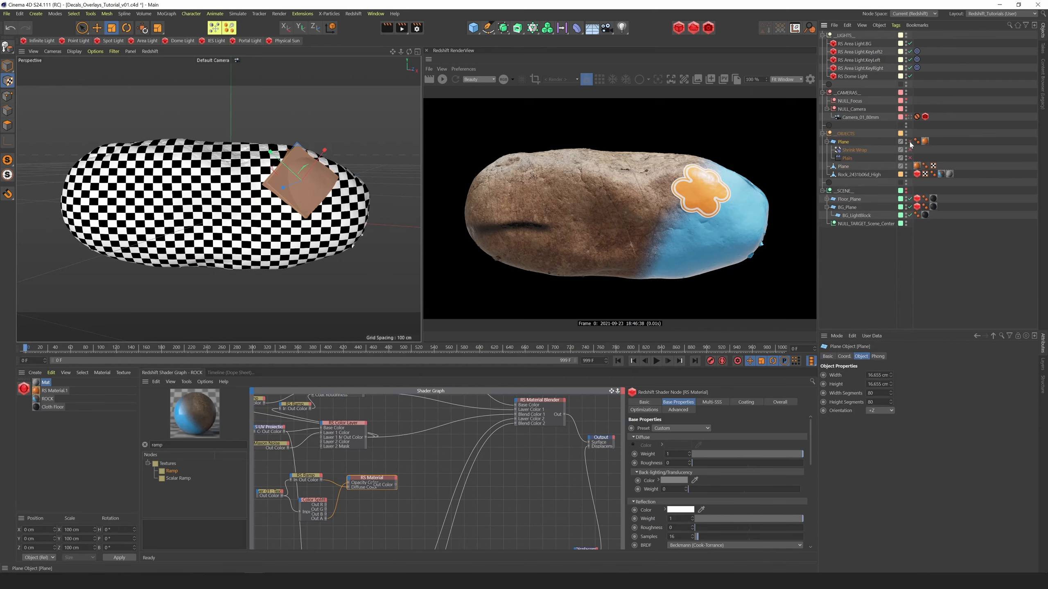
pyautogui.click(827, 141)
pyautogui.click(847, 150)
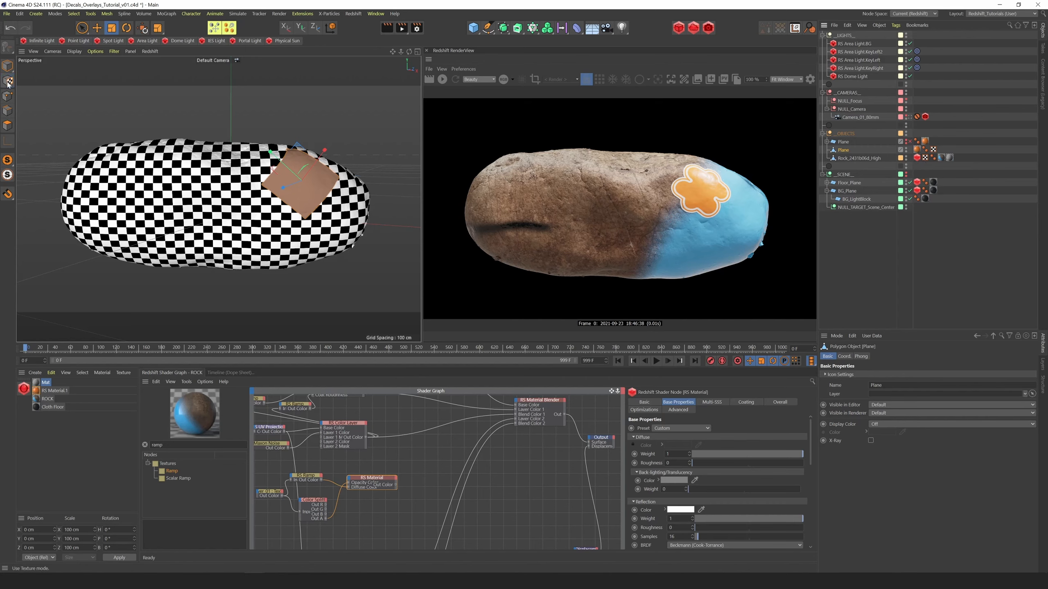
# Scale the rock's checker projection down to about 12 by 12
pyautogui.click(950, 157)
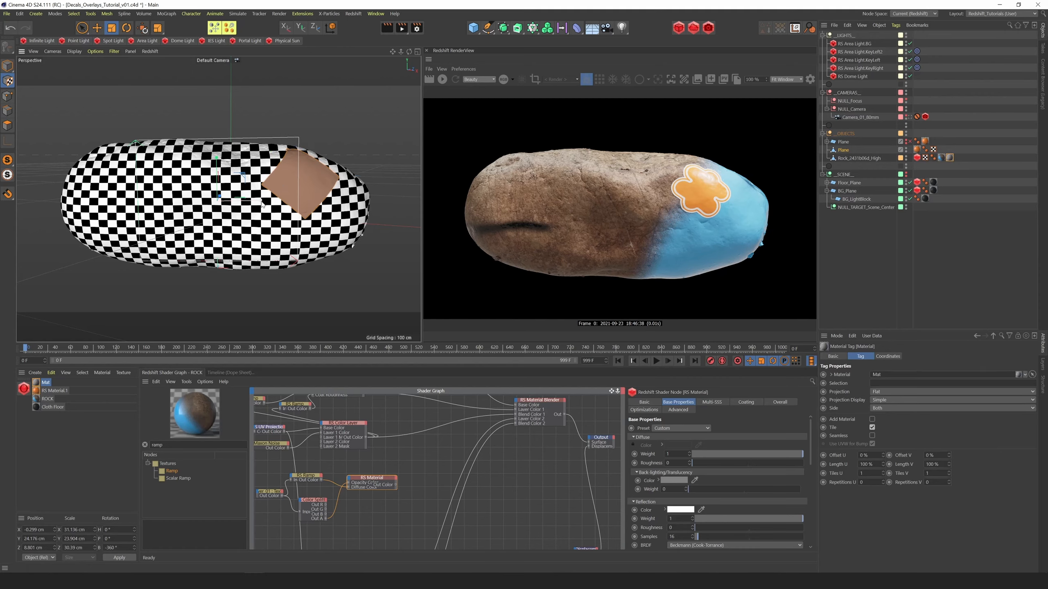
pyautogui.moveTo(270, 208); pyautogui.dragTo(251, 205)
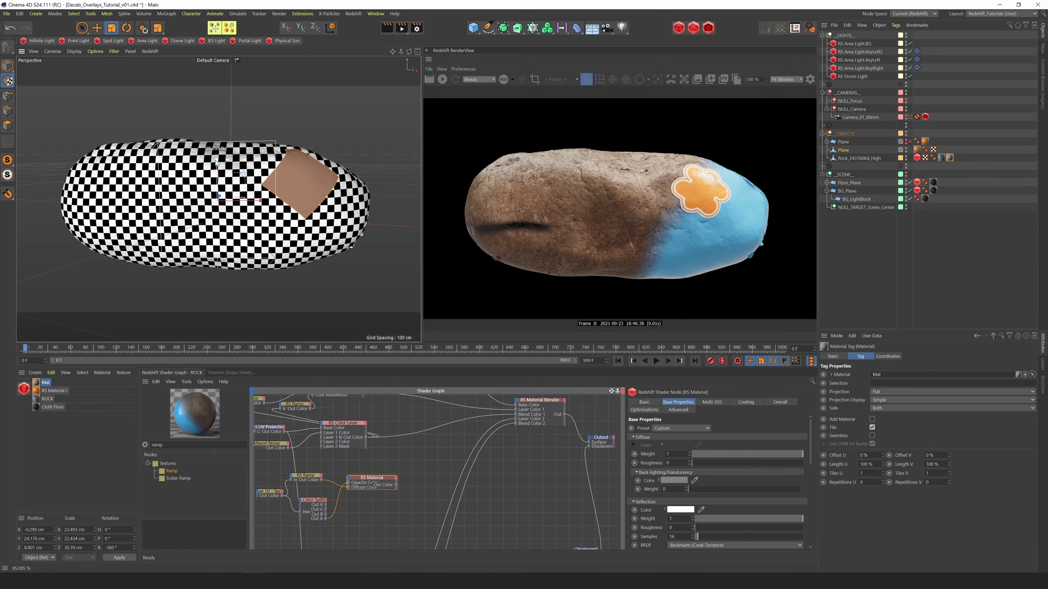
pyautogui.moveTo(163, 220); pyautogui.dragTo(97, 229)
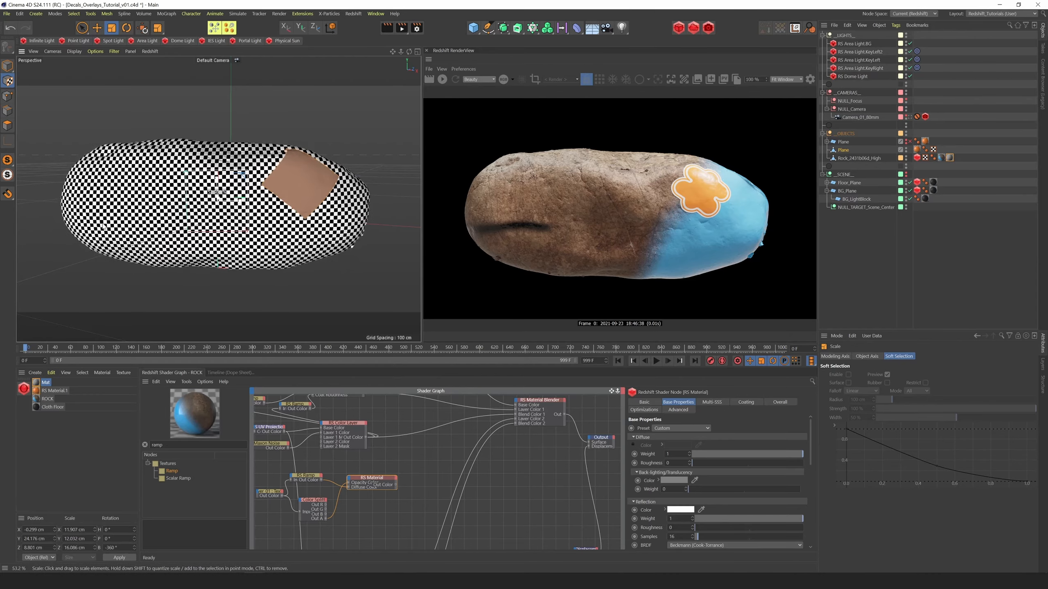
# Position the checker projection over the left part of the rock and shrink its width to about 8.5
pyautogui.moveTo(410, 55); pyautogui.dragTo(393, 56)
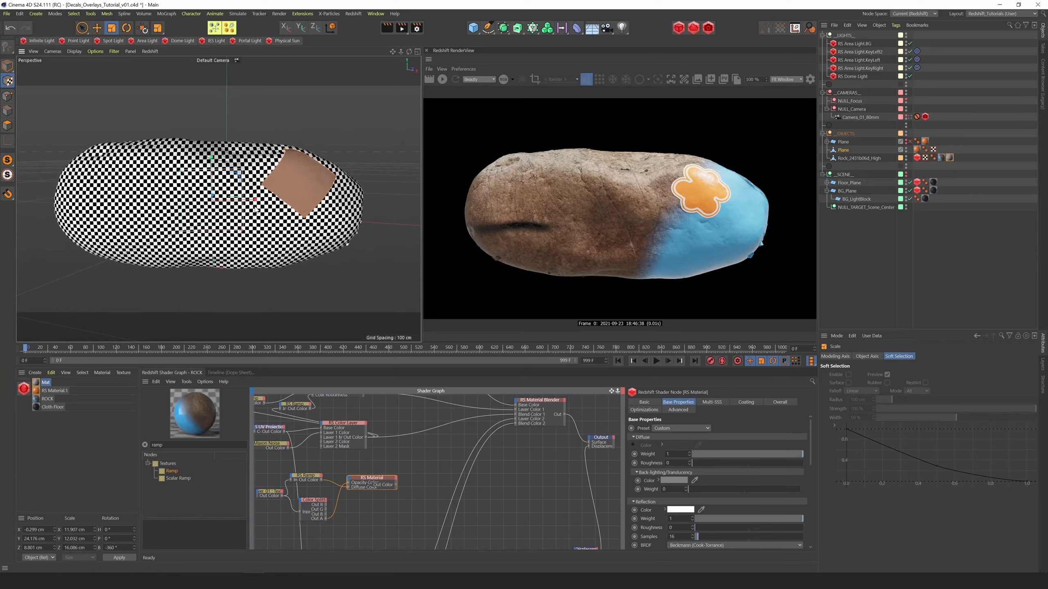
pyautogui.press('e')
pyautogui.moveTo(239, 200); pyautogui.dragTo(162, 209)
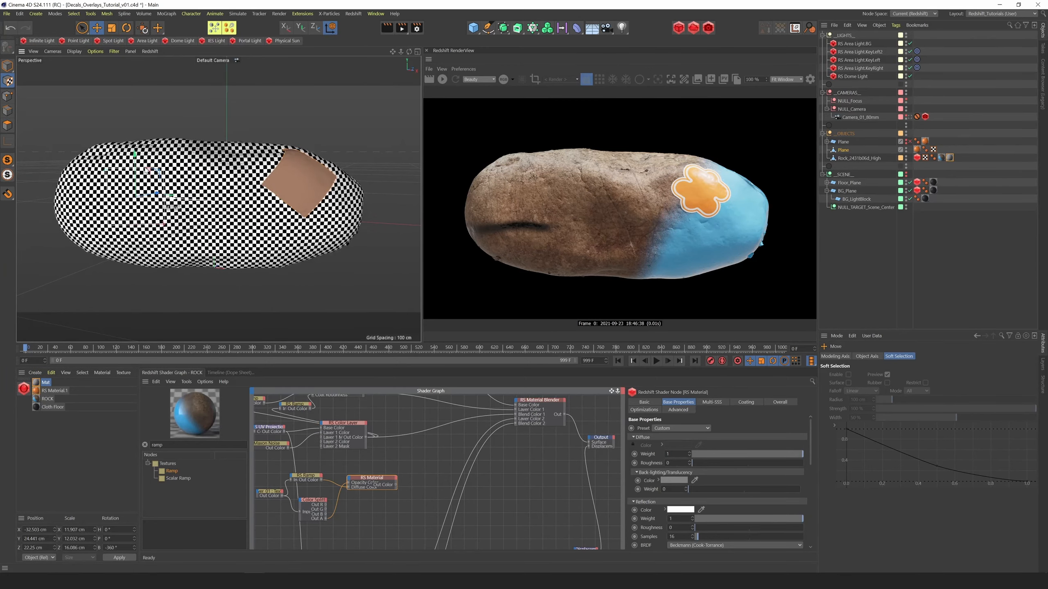
pyautogui.moveTo(133, 162); pyautogui.dragTo(137, 66)
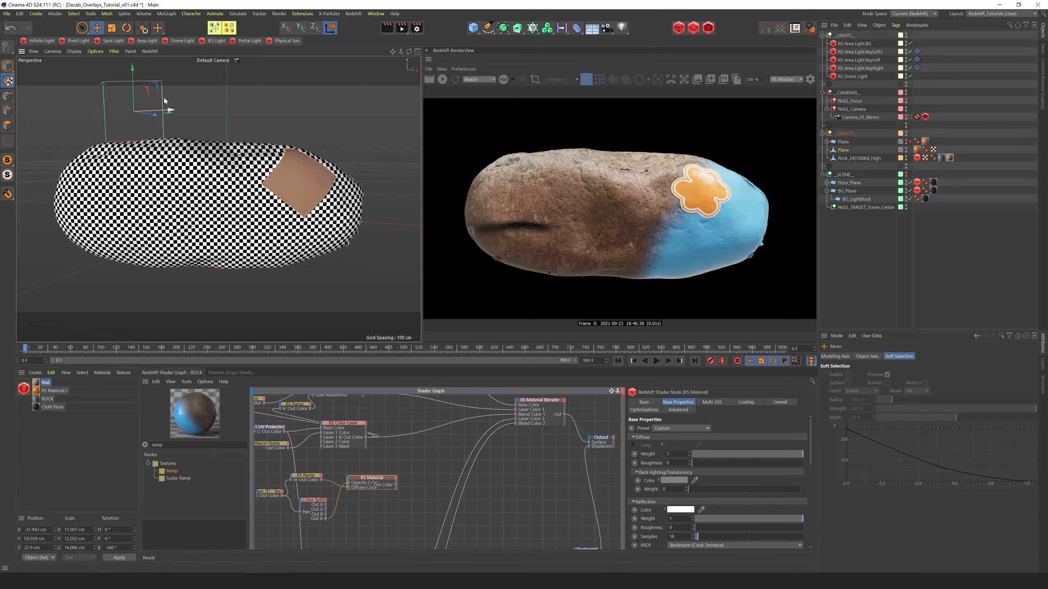
pyautogui.press('t')
pyautogui.moveTo(195, 101); pyautogui.dragTo(200, 206)
pyautogui.press('e')
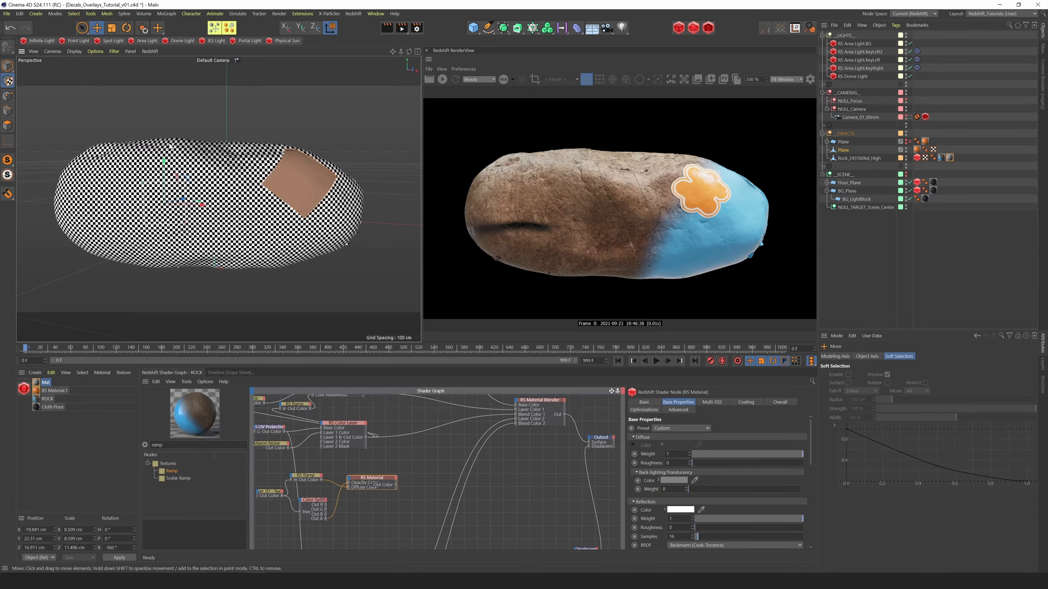
# Rotate the checker projection's pitch to about -26.4° so it faces the rock's upper front surface
pyautogui.moveTo(409, 52)
pyautogui.mouseDown()
pyautogui.moveTo(390, 65)
pyautogui.moveTo(416, 55)
pyautogui.moveTo(408, 63)
pyautogui.mouseUp()
pyautogui.press('r')
pyautogui.moveTo(154, 168); pyautogui.dragTo(151, 146)
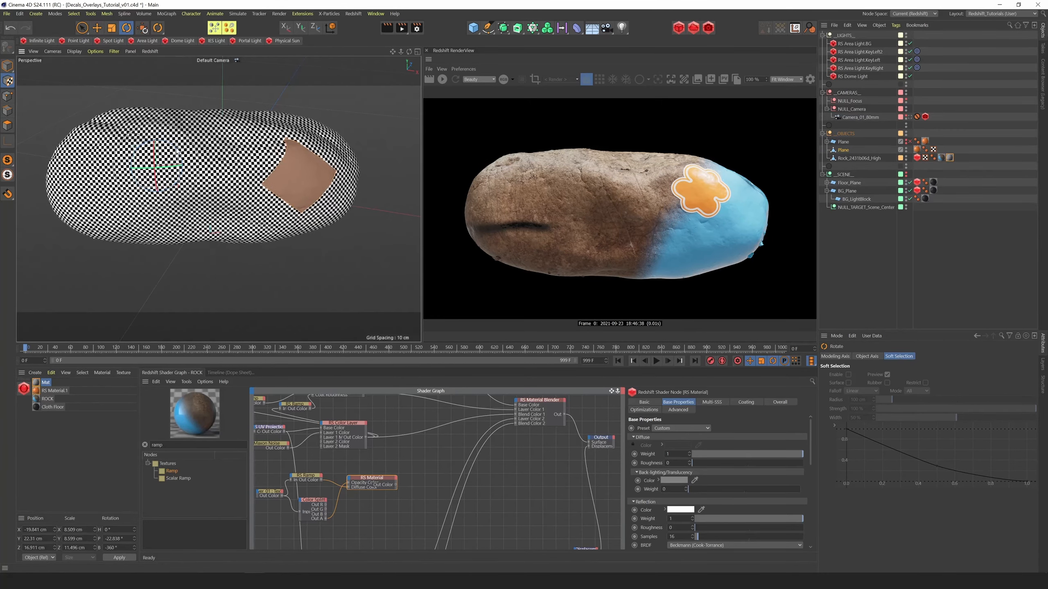
pyautogui.moveTo(393, 51)
pyautogui.mouseDown()
pyautogui.moveTo(425, 57)
pyautogui.moveTo(407, 57)
pyautogui.mouseUp()
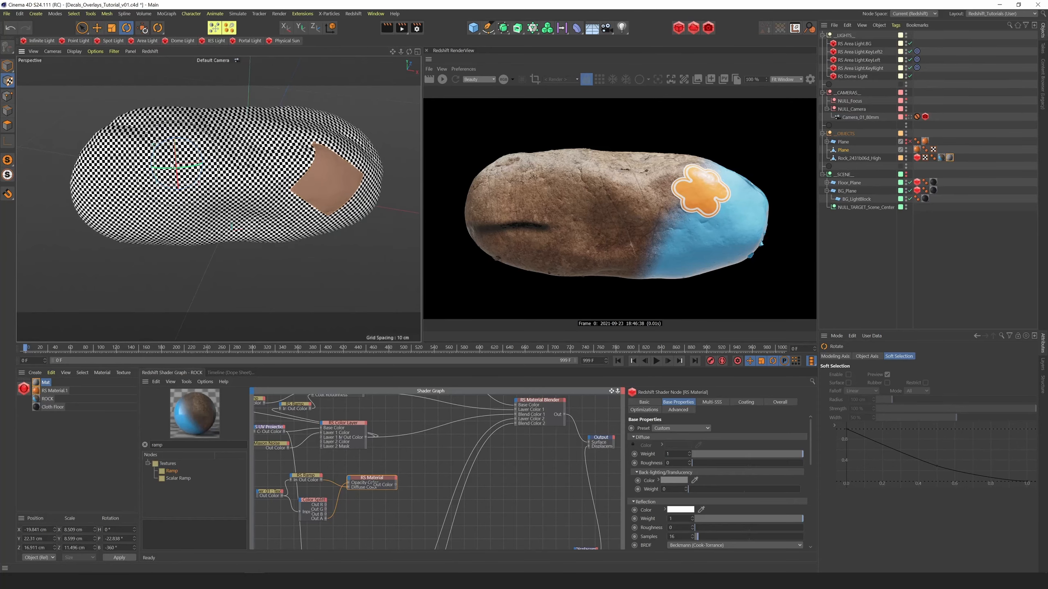
pyautogui.moveTo(176, 161); pyautogui.dragTo(174, 157)
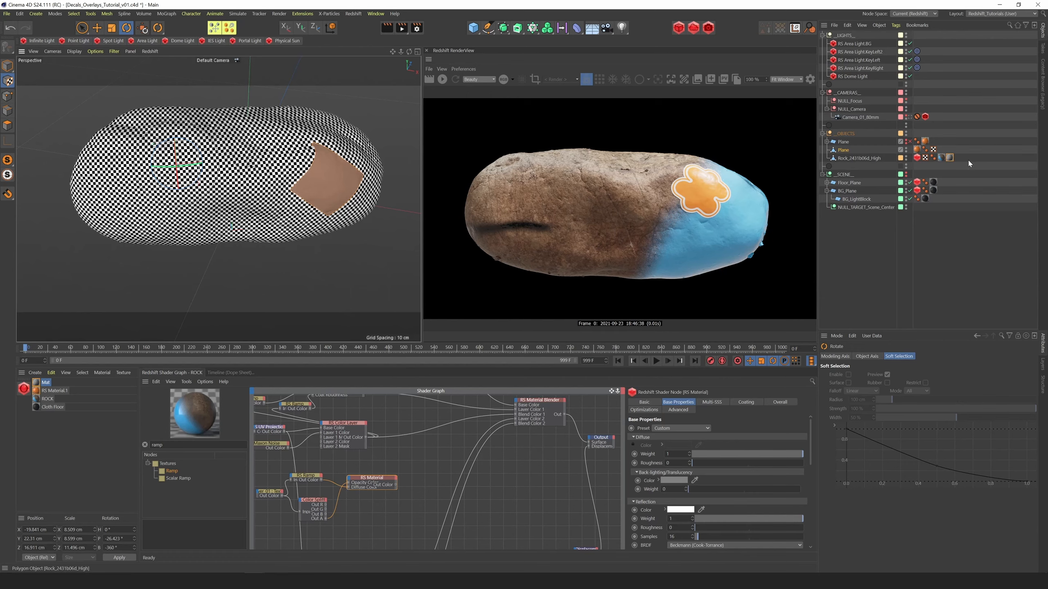
# Generate UVW coordinates from the rock's checker projection and name the new UVW tag STICKER 2 UVs
pyautogui.rightClick(950, 157)
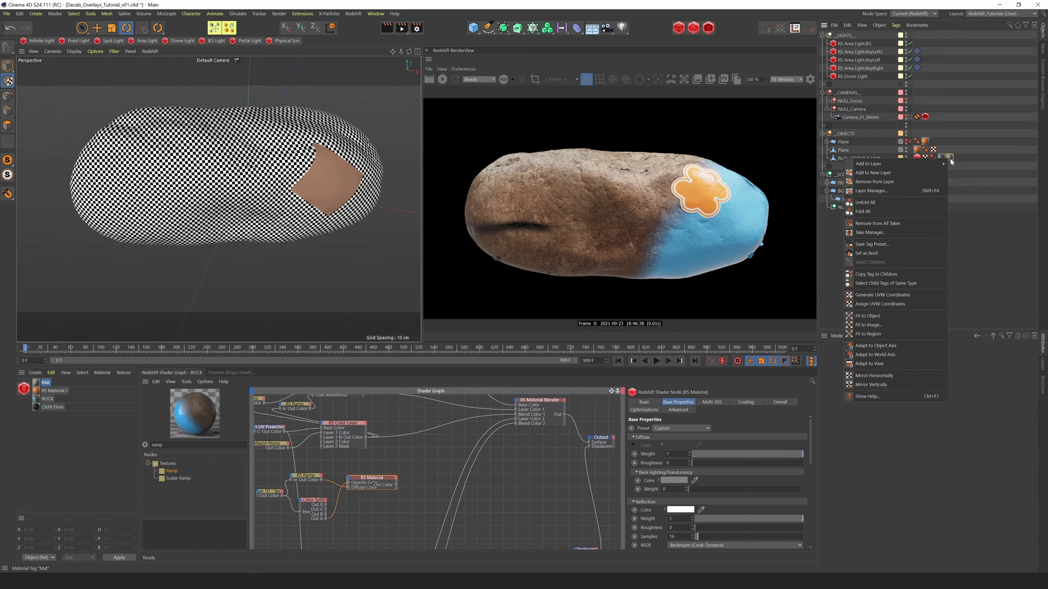
pyautogui.click(884, 294)
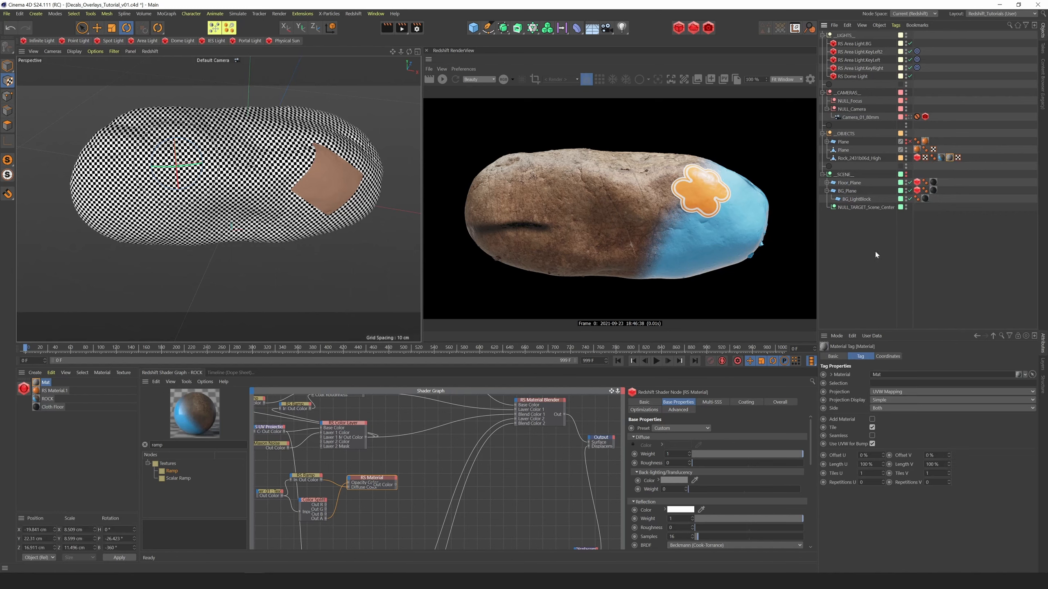
pyautogui.click(958, 158)
pyautogui.click(827, 357)
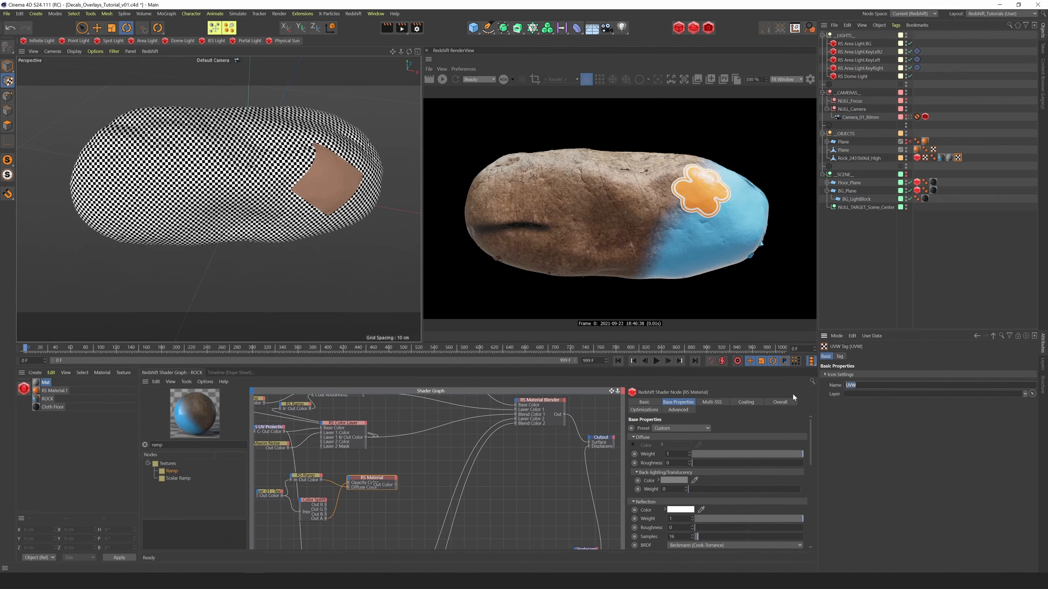
pyautogui.write('STICKER 2 UVs')
pyautogui.press('Return')
# Reorder the rock's tags so the checker material precedes the ROCK material and the original UVW tag directly follows it
pyautogui.moveTo(938, 157); pyautogui.dragTo(945, 161)
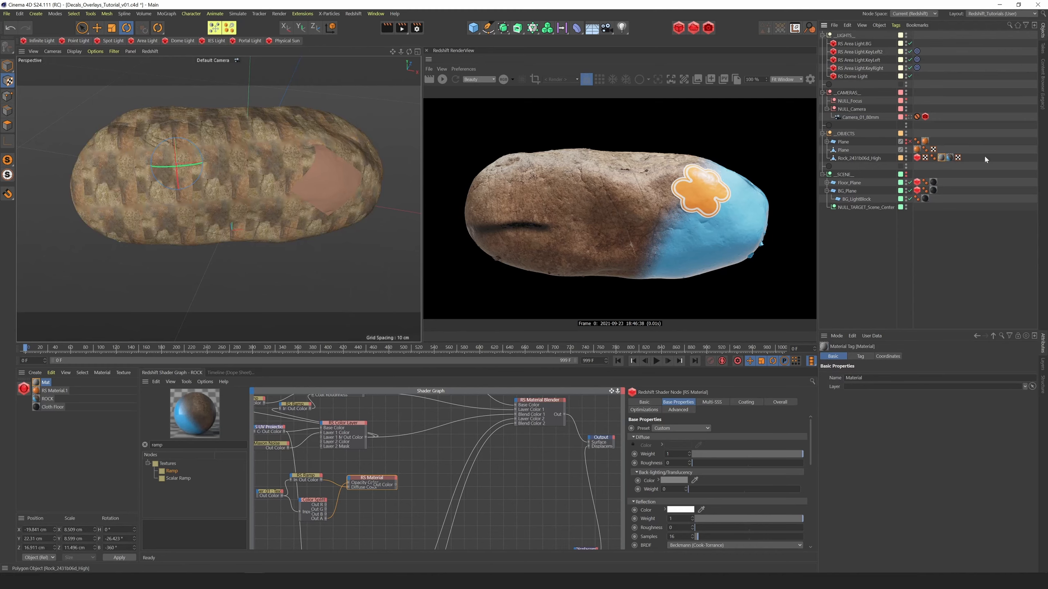
pyautogui.click(925, 158)
pyautogui.moveTo(926, 161)
pyautogui.mouseDown()
pyautogui.moveTo(965, 158)
pyautogui.moveTo(947, 158)
pyautogui.mouseUp()
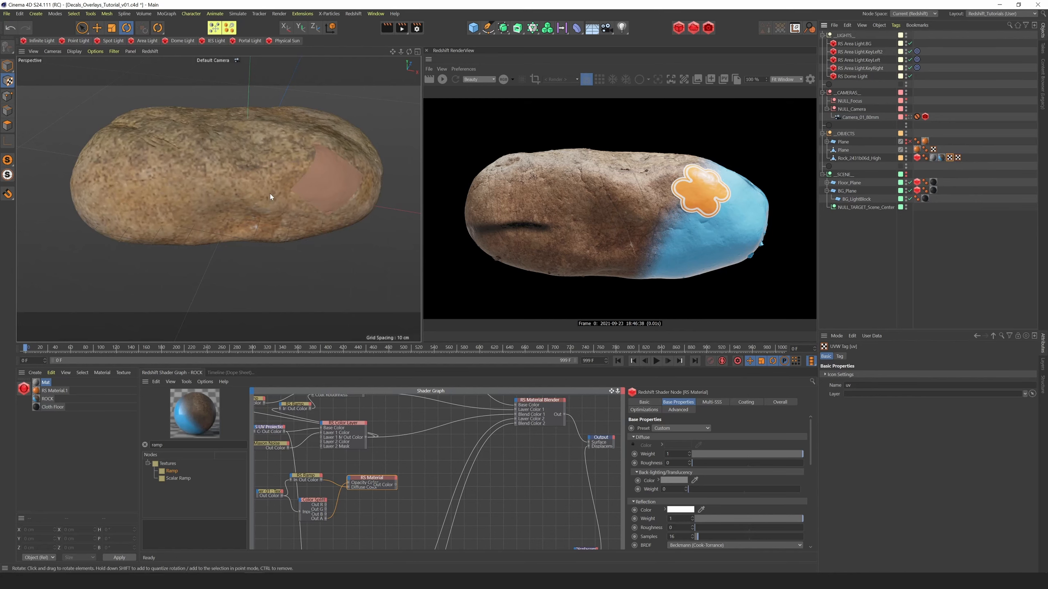
# Start the live Redshift render and assign the STICKER 2 UVs tag as the Flower_01 texture's UV channel
pyautogui.click(442, 79)
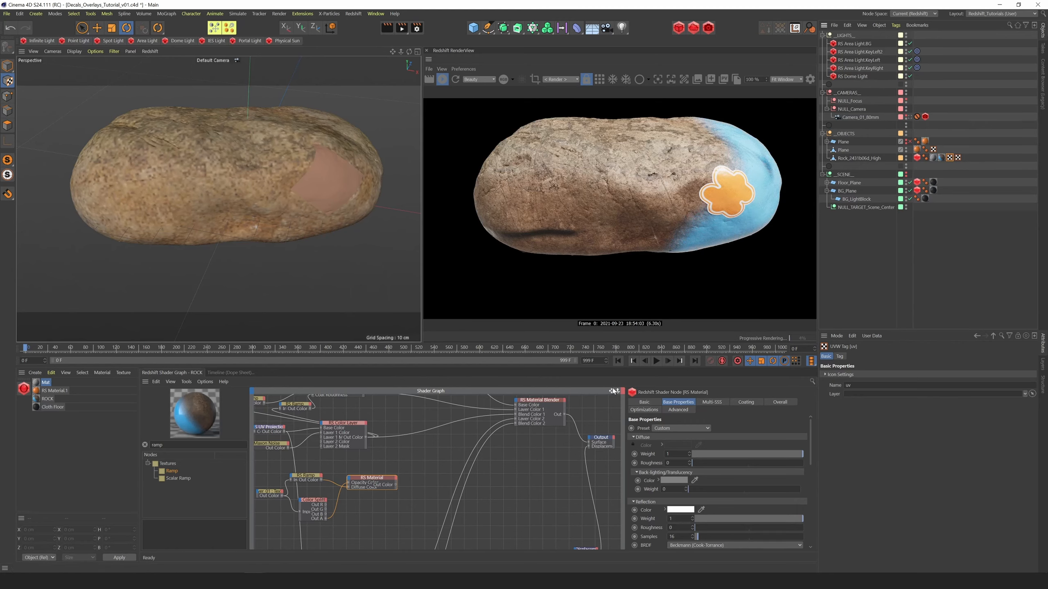
pyautogui.moveTo(618, 390); pyautogui.dragTo(566, 414)
pyautogui.moveTo(566, 414); pyautogui.dragTo(579, 372, button='middle')
pyautogui.moveTo(617, 391); pyautogui.dragTo(652, 380)
pyautogui.click(286, 430)
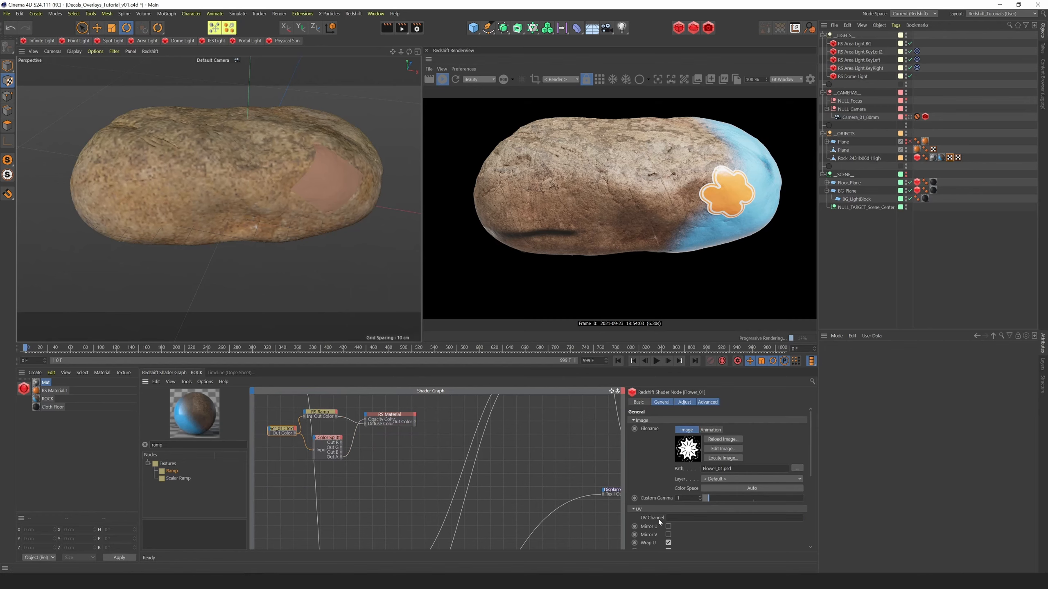
pyautogui.click(958, 157)
pyautogui.moveTo(752, 471); pyautogui.dragTo(678, 522)
# Connect the flower RS Material to the shader graph's final output to preview it alone on the rock
pyautogui.click(388, 423)
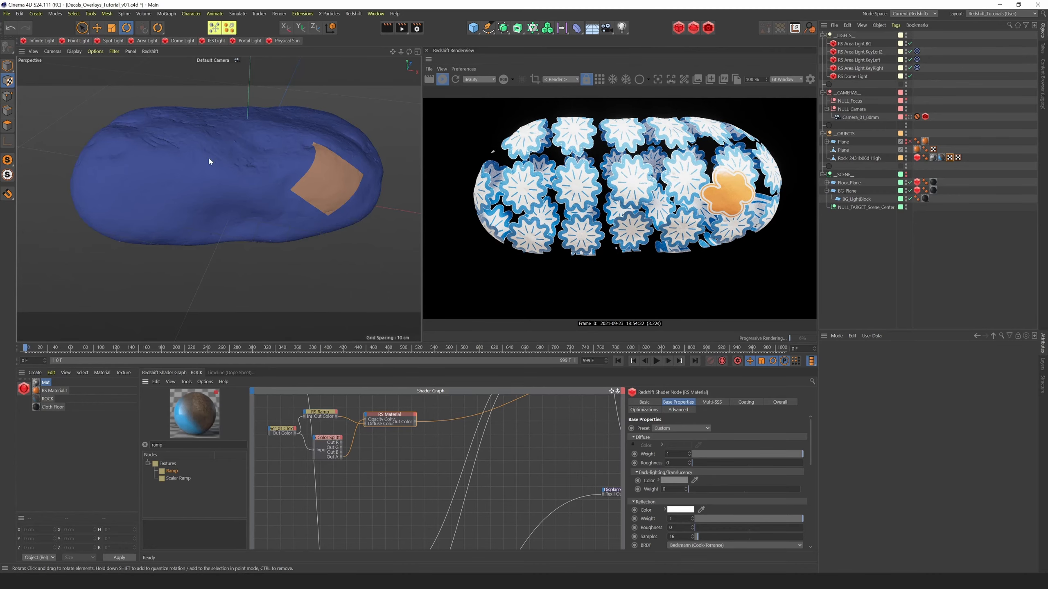
pyautogui.moveTo(409, 51)
pyautogui.mouseDown()
pyautogui.moveTo(420, 1)
pyautogui.moveTo(428, 68)
pyautogui.moveTo(415, 77)
pyautogui.moveTo(419, 52)
pyautogui.mouseUp()
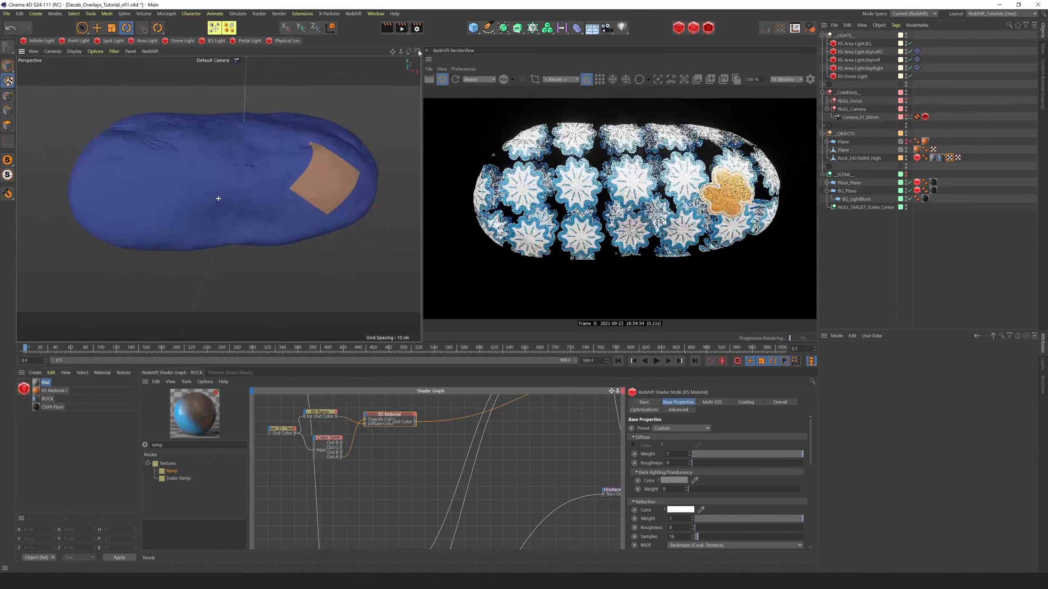
# Turn off Wrap U and Wrap V on the Flower_01 texture and check the flower projection on the rock's underside
pyautogui.click(288, 431)
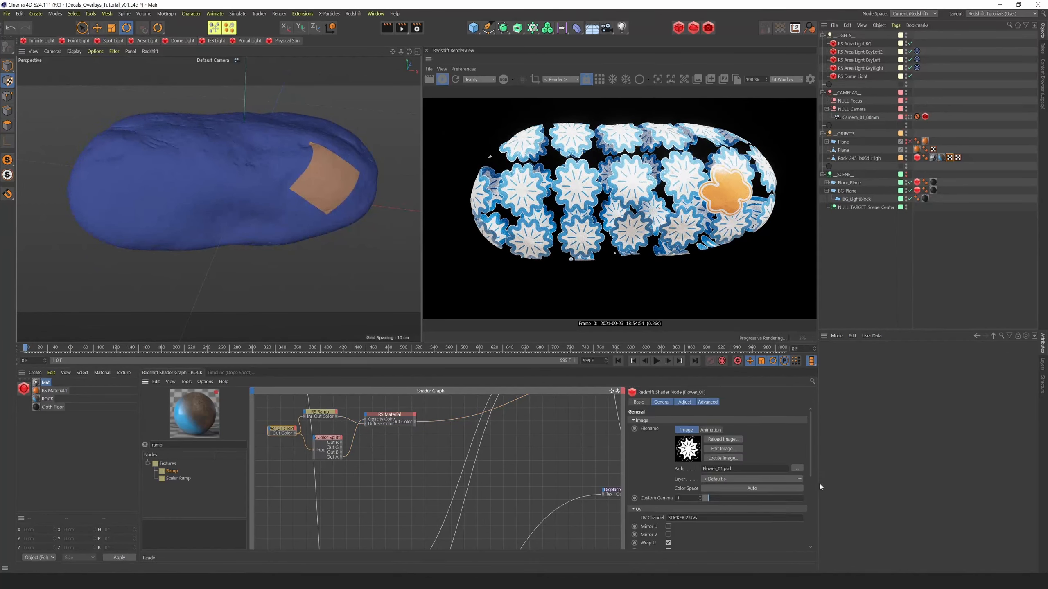
pyautogui.moveTo(808, 461); pyautogui.dragTo(815, 484)
pyautogui.click(668, 484)
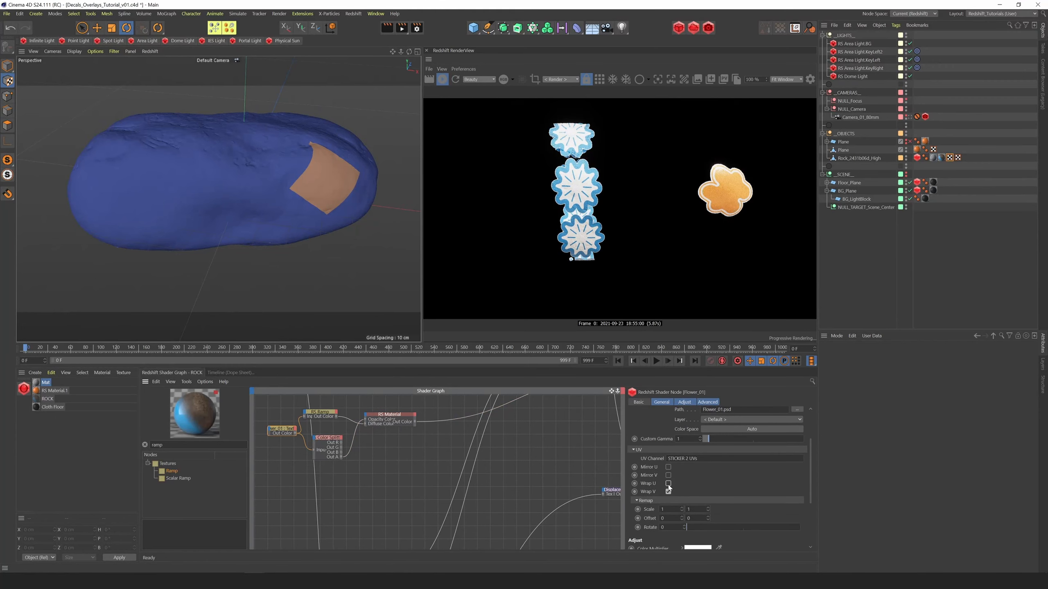
pyautogui.click(668, 492)
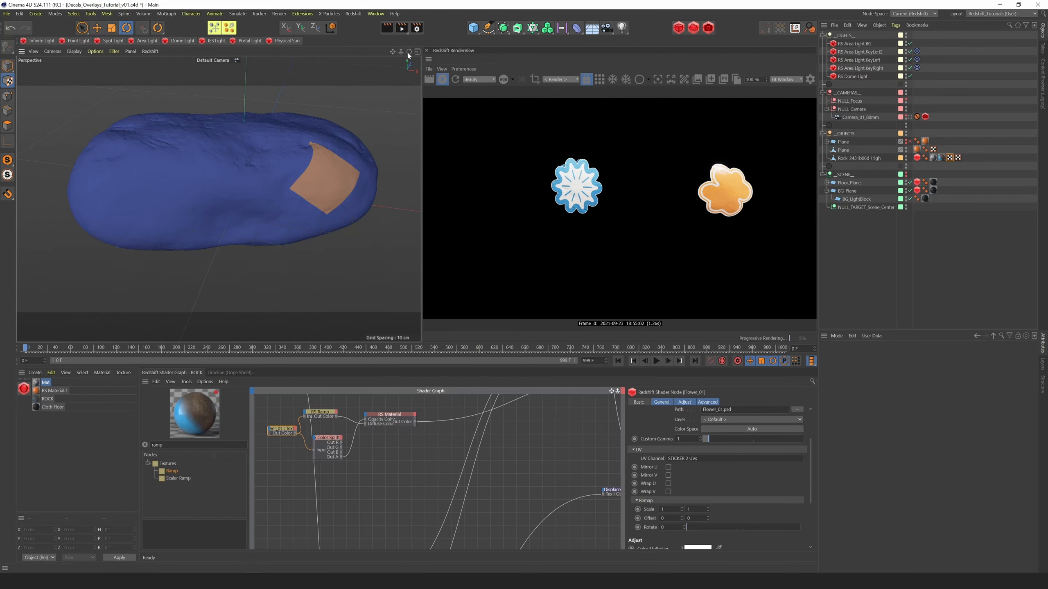
pyautogui.moveTo(409, 52); pyautogui.dragTo(407, 23)
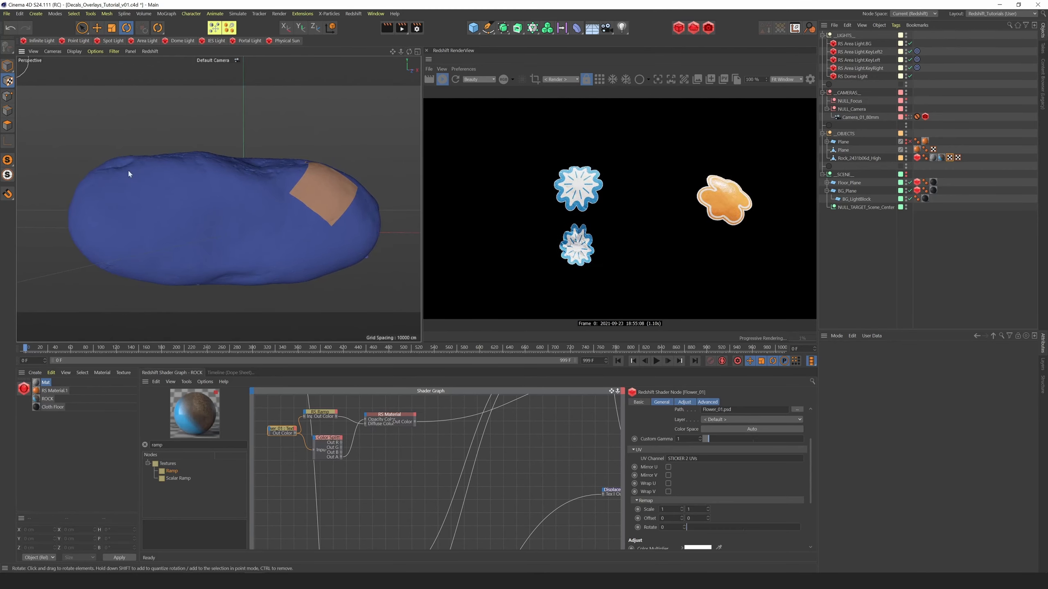
# Duplicate the RS Ramp and UV Projection nodes below the flower material's nodes and connect the copied projection to the Output's surface
pyautogui.scroll(-1, 501, 387)
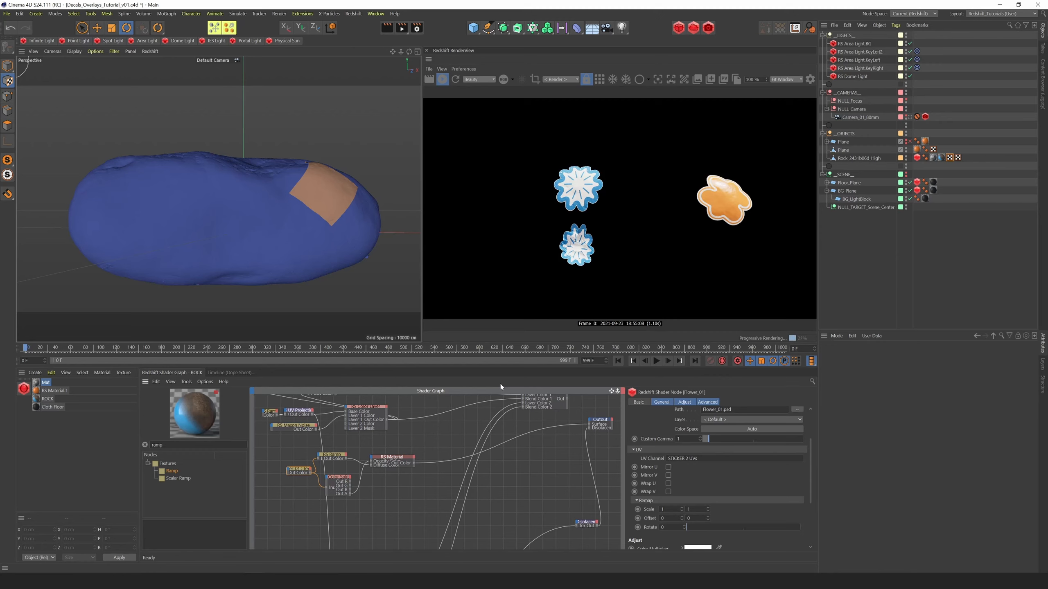
pyautogui.moveTo(262, 410); pyautogui.dragTo(345, 511)
pyautogui.hotkey('alt', 'w')
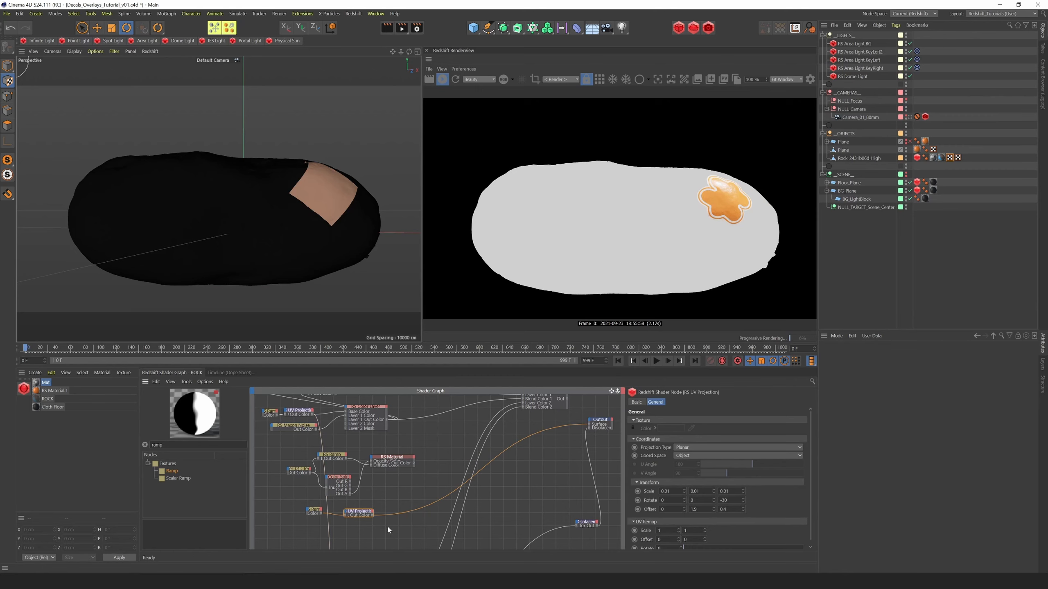
# Shift the copied RS Ramp's black-to-white transition toward the black end and set its Noise Amount and Noise Frequency to 0
pyautogui.click(313, 511)
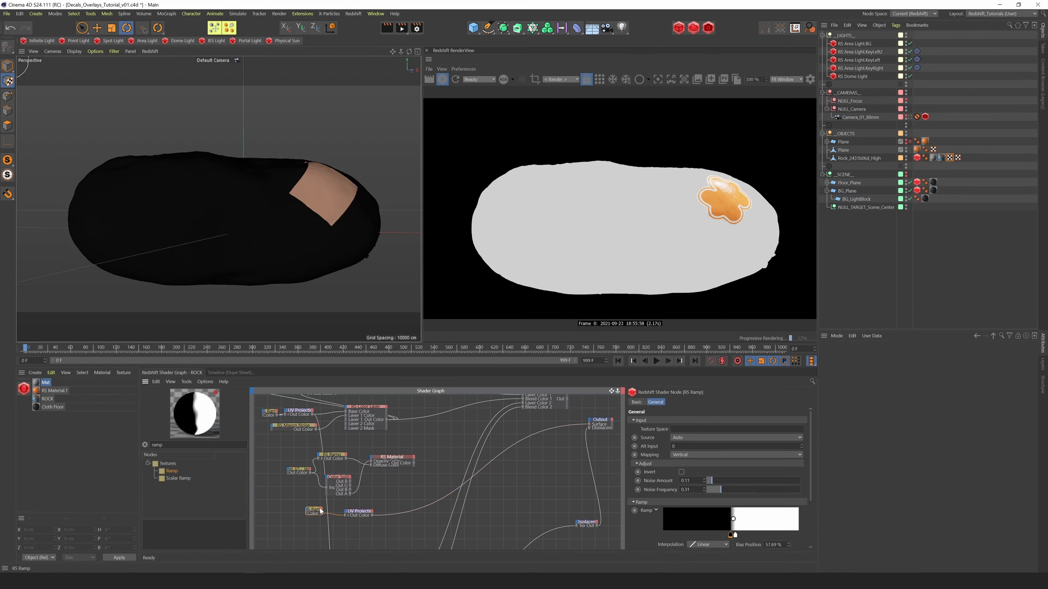
pyautogui.moveTo(733, 536); pyautogui.dragTo(713, 536)
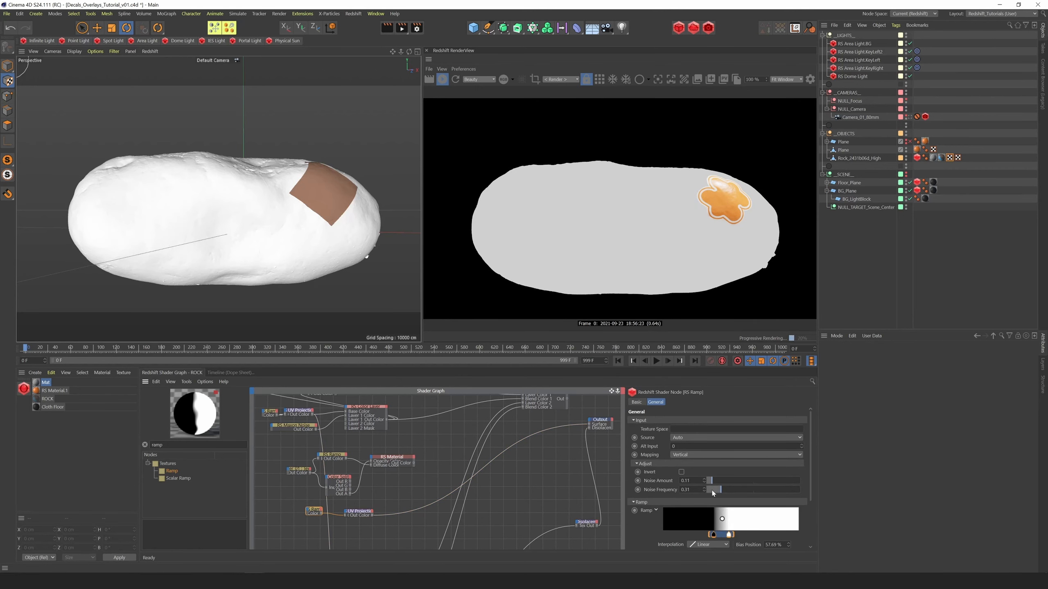
pyautogui.moveTo(712, 483); pyautogui.dragTo(702, 492)
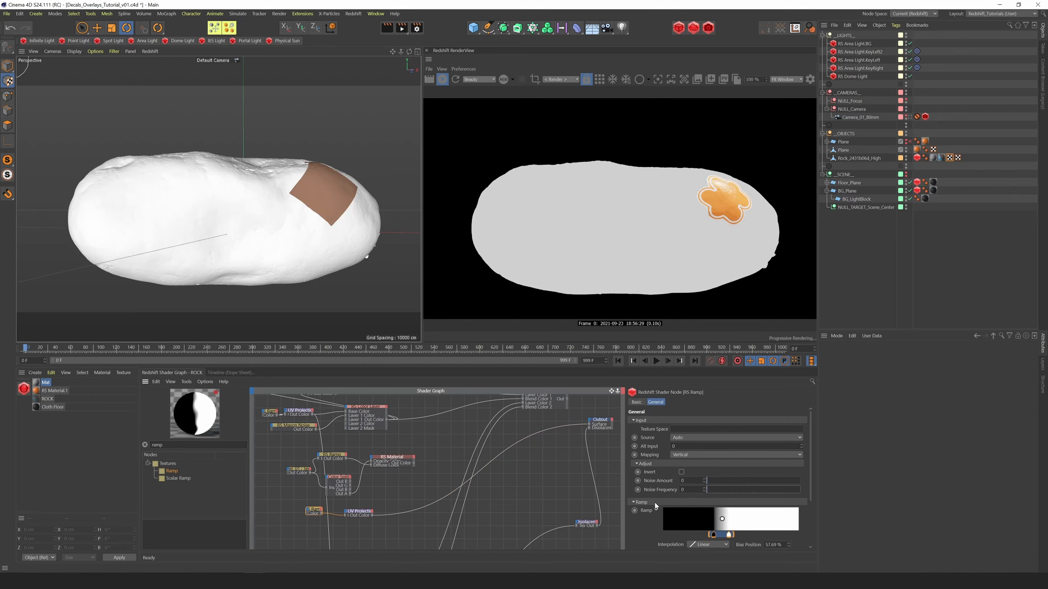
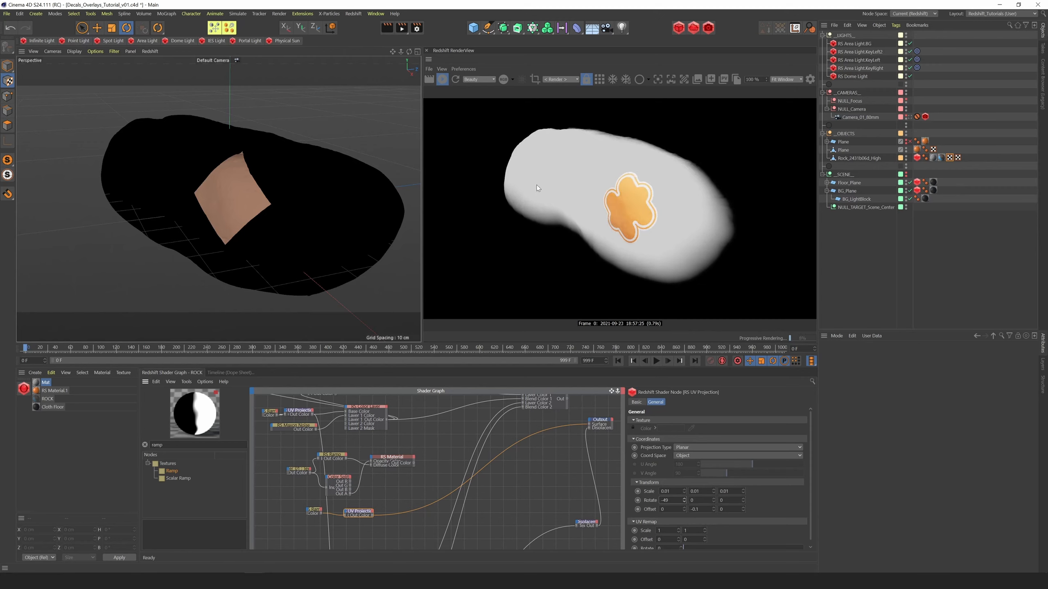
# Connect the flower RS Material to the Material Blender's Layer Color 3 and the copied UV Projection to its Blend Color 3
pyautogui.moveTo(410, 51)
pyautogui.mouseDown()
pyautogui.moveTo(335, 27)
pyautogui.moveTo(355, 42)
pyautogui.moveTo(419, 49)
pyautogui.mouseUp()
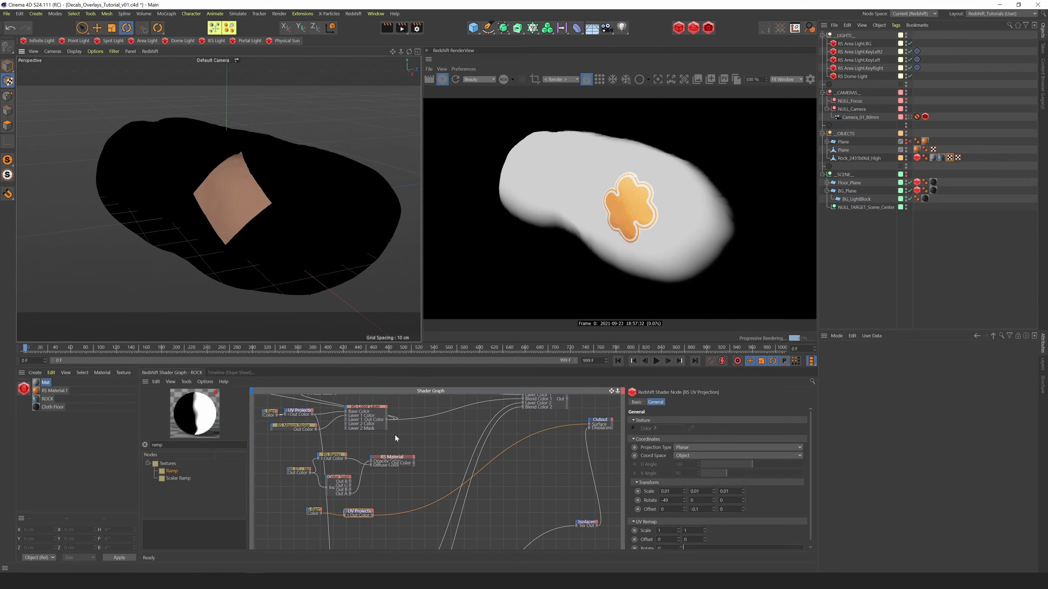
pyautogui.click(391, 457)
pyautogui.moveTo(611, 391); pyautogui.dragTo(605, 415)
pyautogui.moveTo(404, 488); pyautogui.dragTo(512, 411)
pyautogui.moveTo(519, 444)
pyautogui.click(561, 443)
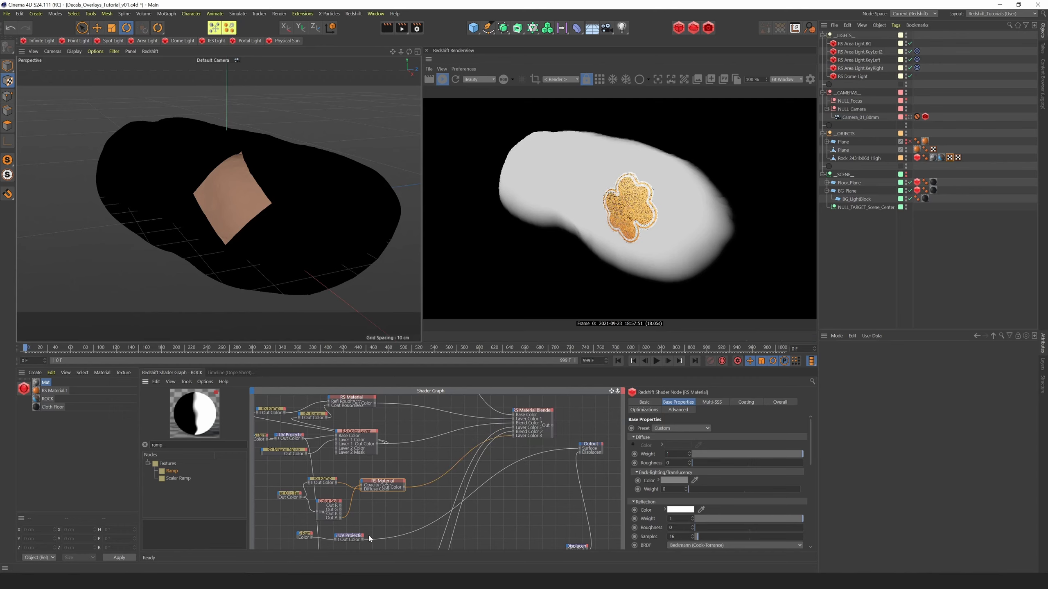
pyautogui.moveTo(363, 539); pyautogui.dragTo(520, 403)
pyautogui.moveTo(527, 443)
pyautogui.click(564, 452)
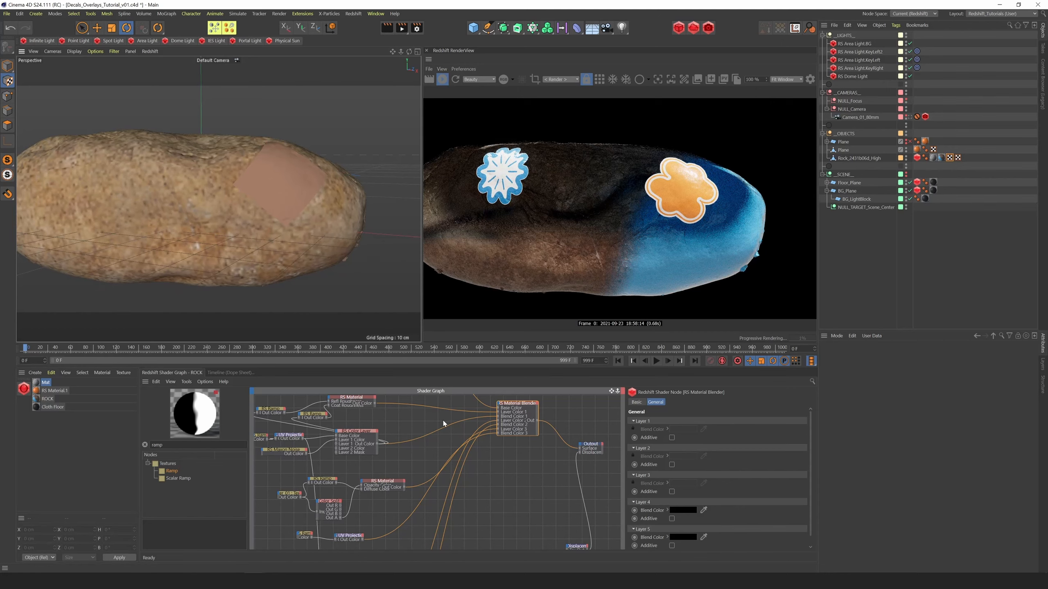
# Rearrange the flower material's RS Material, Color Splitter and UV Projection nodes and add a Color Layer node beside the Color Splitter
pyautogui.click(382, 481)
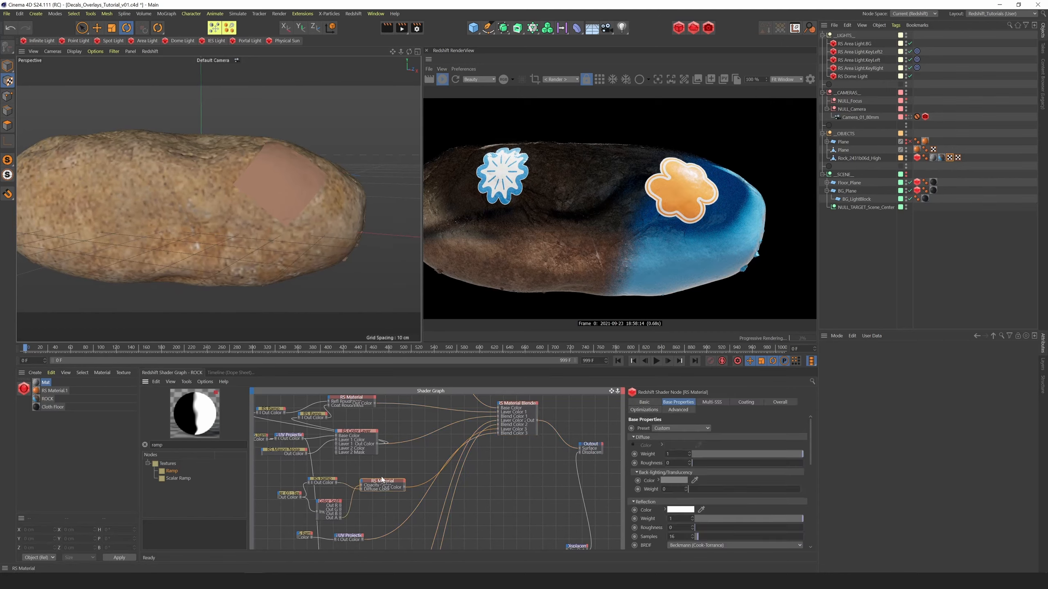
pyautogui.moveTo(382, 482); pyautogui.dragTo(383, 473)
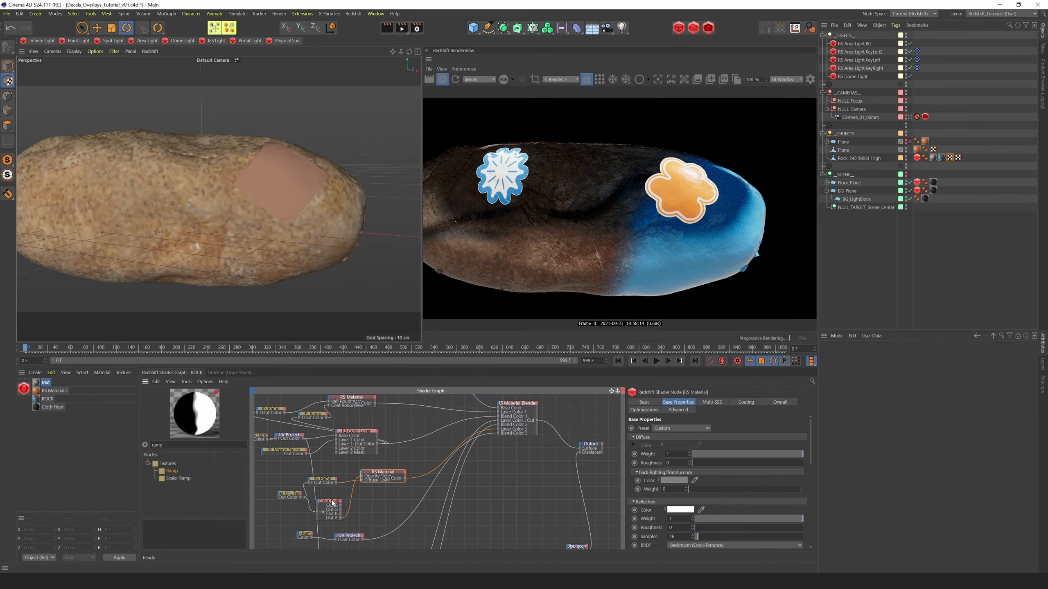
pyautogui.moveTo(333, 503); pyautogui.dragTo(336, 500)
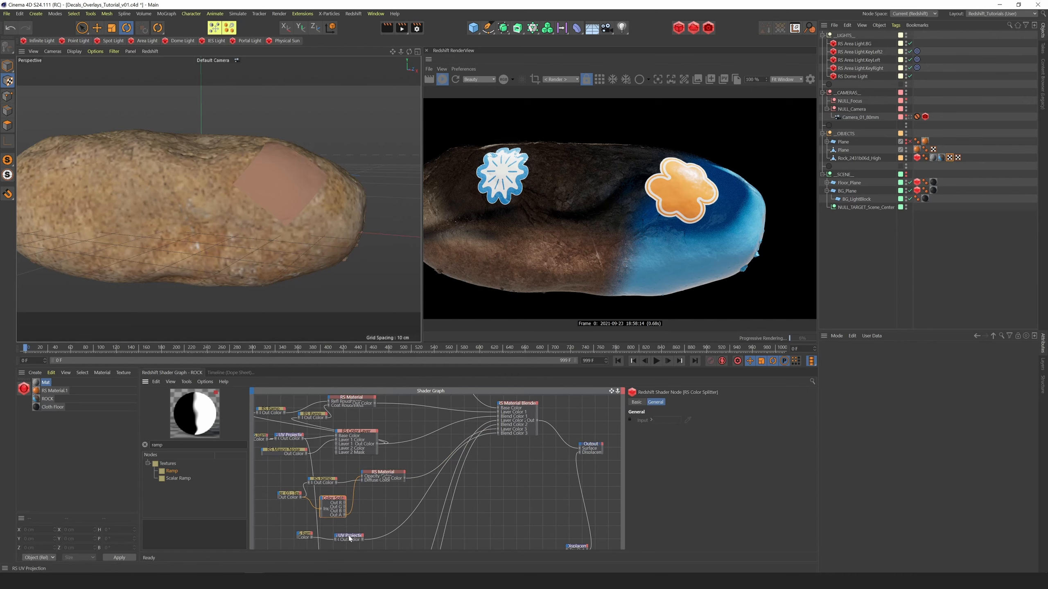
pyautogui.moveTo(356, 538); pyautogui.dragTo(347, 537)
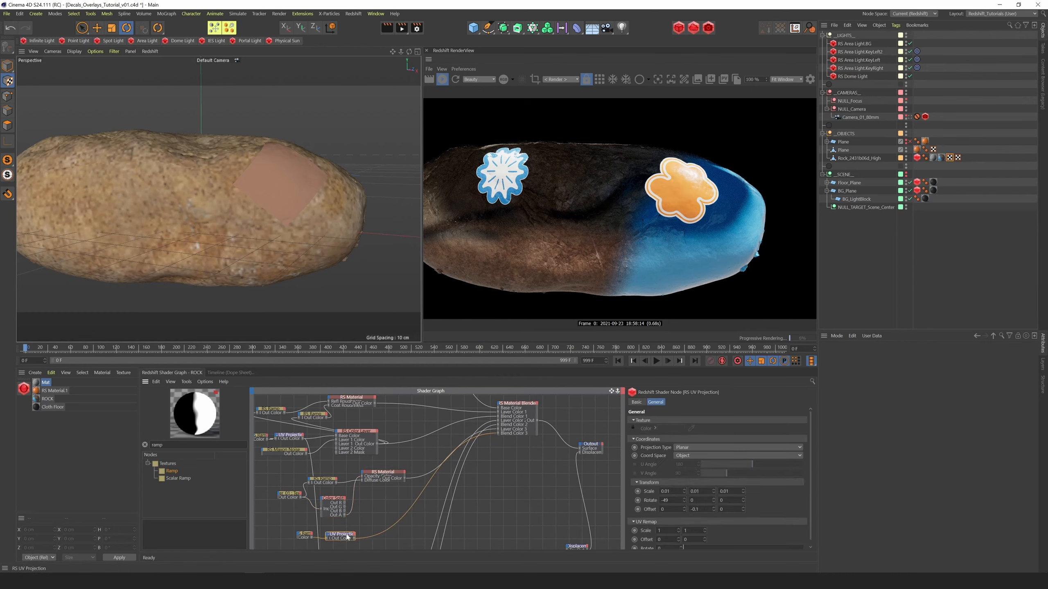
pyautogui.doubleClick(157, 445)
pyautogui.write('color lae')
pyautogui.press('BackSpace')
pyautogui.press('BackSpace')
pyautogui.moveTo(175, 473); pyautogui.dragTo(369, 503)
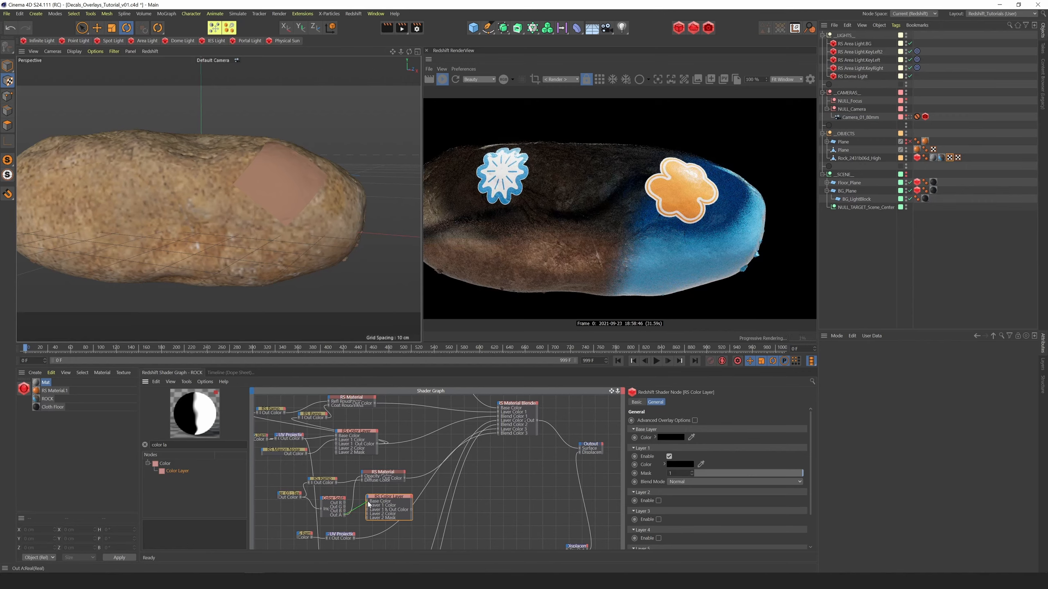
# Multiply the Color Splitter's Out A as the Color Layer's Base Color with the copied UV Projection as its Layer 1 Color
pyautogui.moveTo(368, 503); pyautogui.dragTo(369, 503)
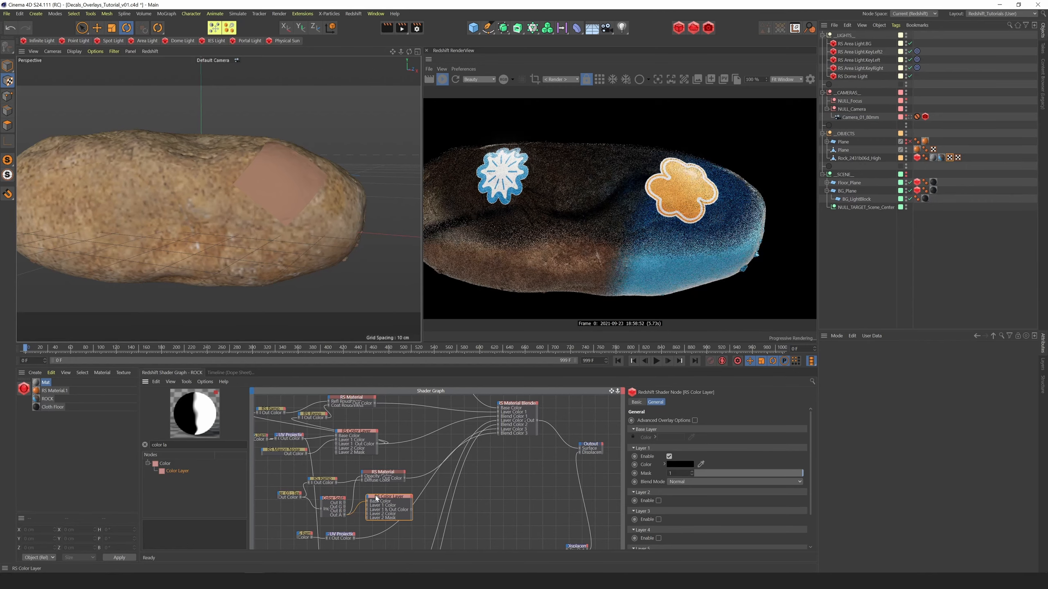
pyautogui.moveTo(353, 538); pyautogui.dragTo(367, 505)
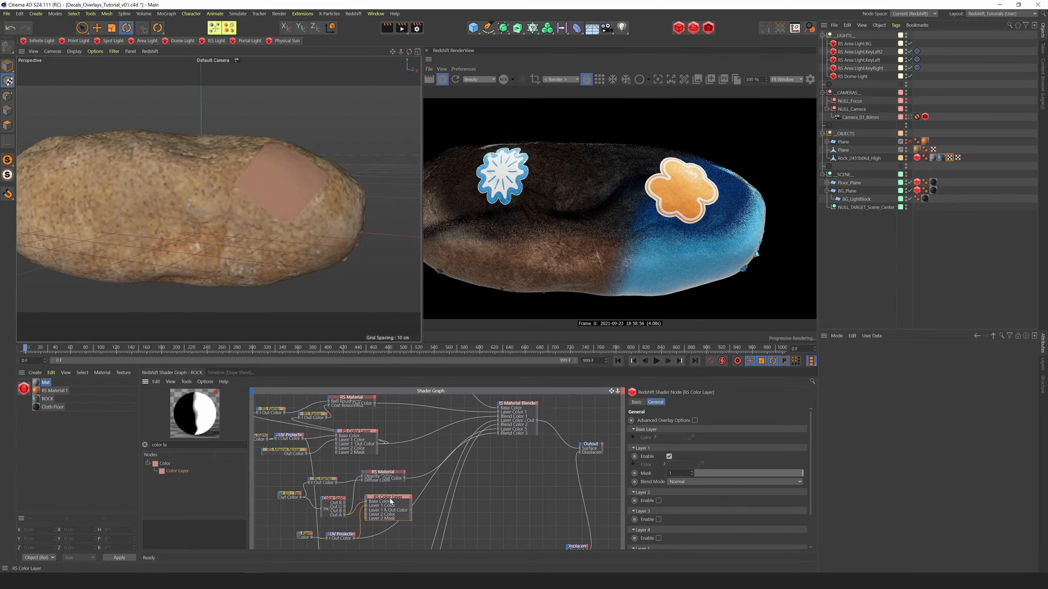
pyautogui.click(677, 481)
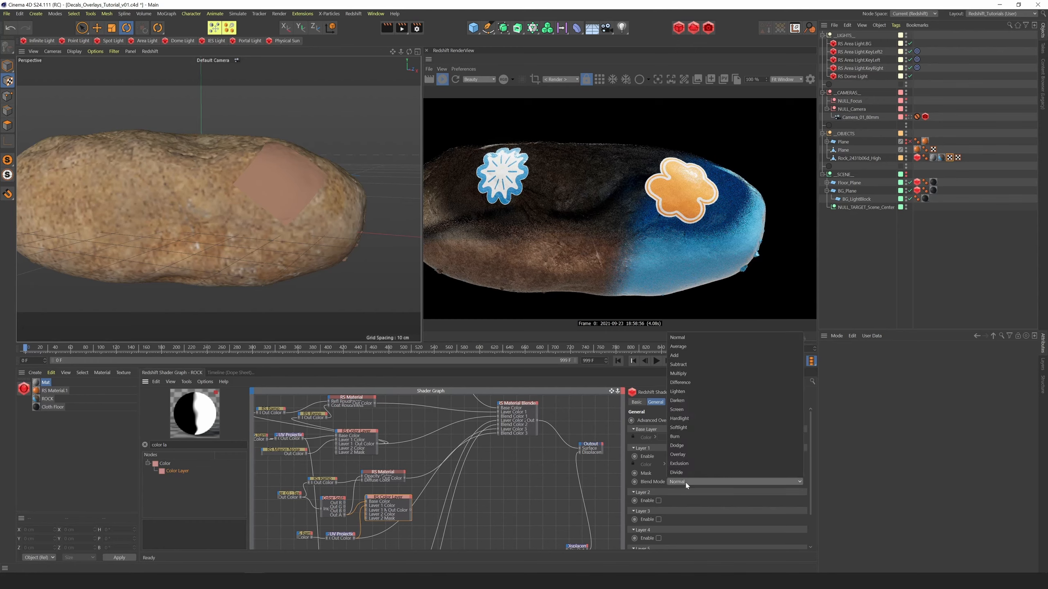
pyautogui.click(692, 374)
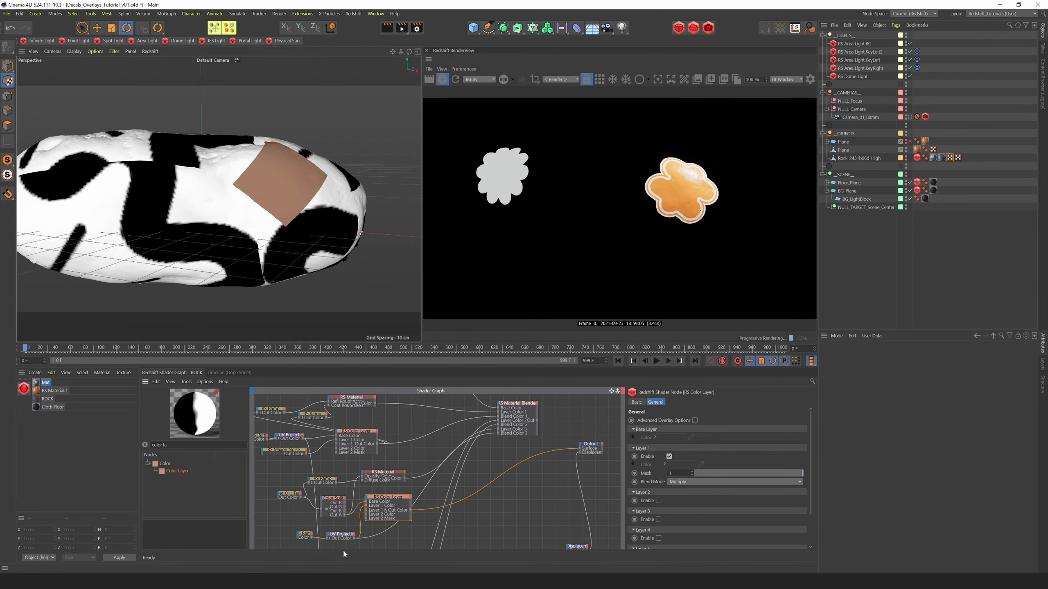
# Preview the ramp projection alone, and feed the Color Layer into the Material Blender's Blend Color 3 with the blender driving the Output
pyautogui.click(345, 535)
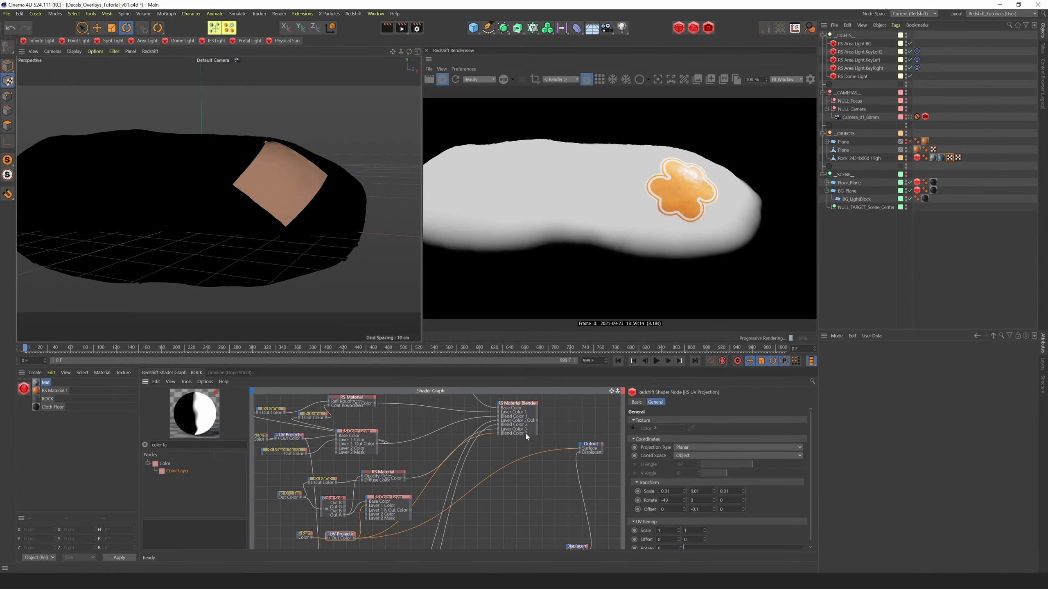
pyautogui.click(514, 407)
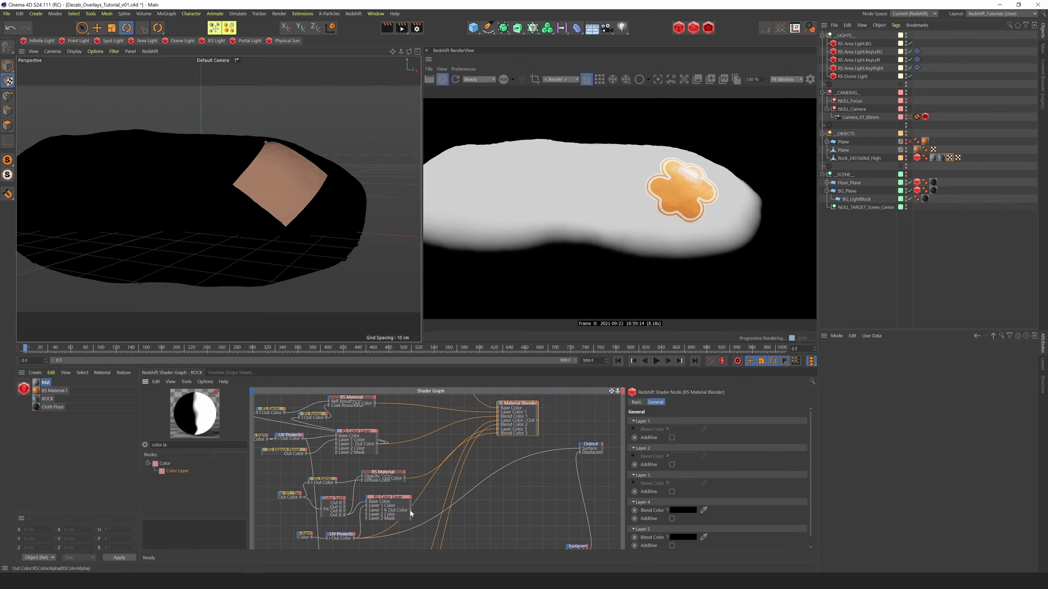
pyautogui.moveTo(436, 488); pyautogui.dragTo(501, 436)
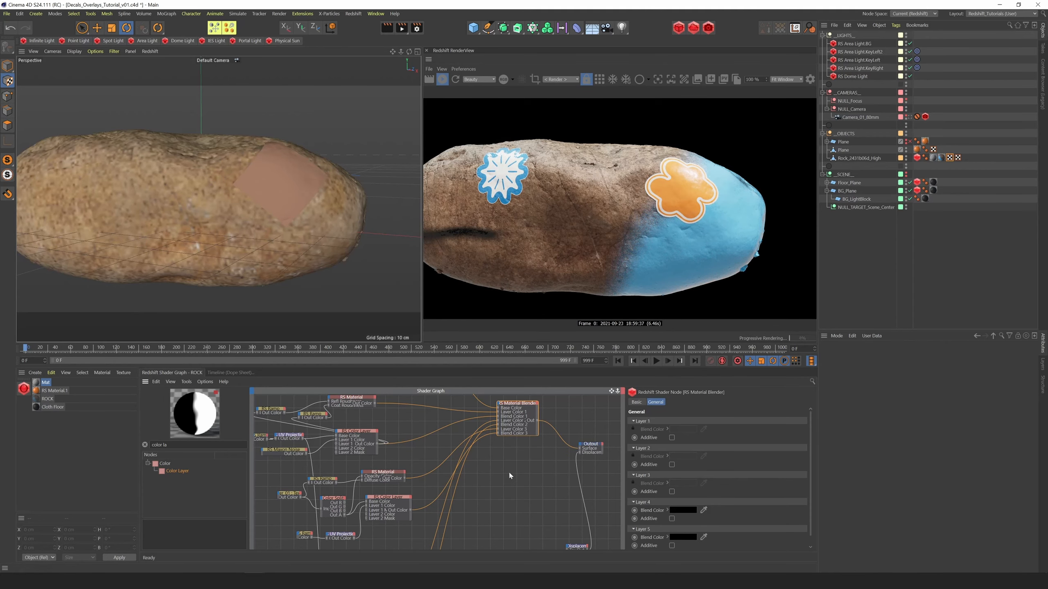
# Set the Flower_01 texture's Remap Offset to -0.123 and 0.241 and check the flower's placement on the rock
pyautogui.moveTo(393, 52); pyautogui.dragTo(418, 50)
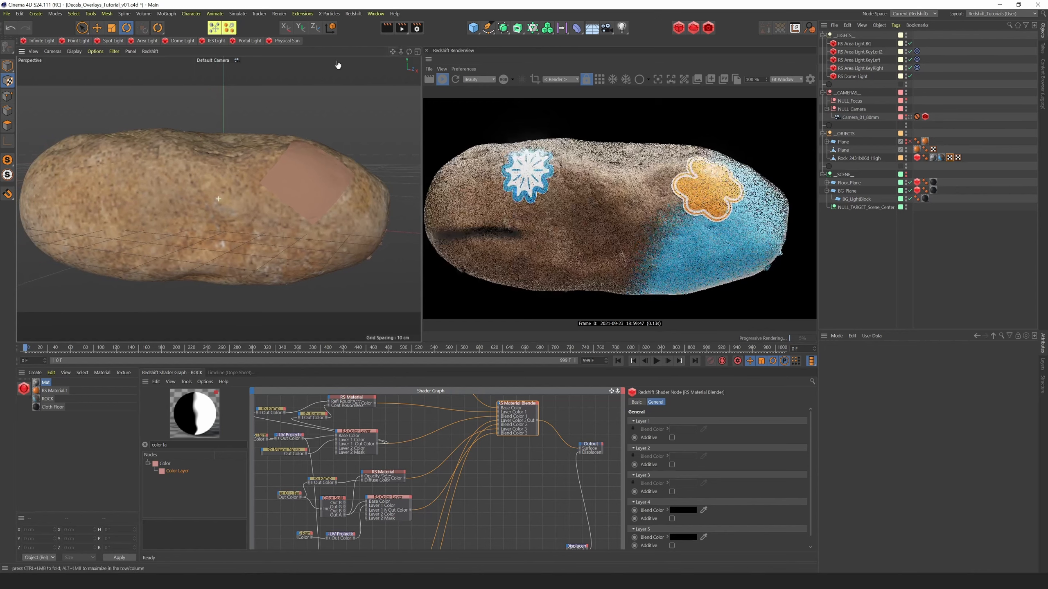
pyautogui.click(295, 495)
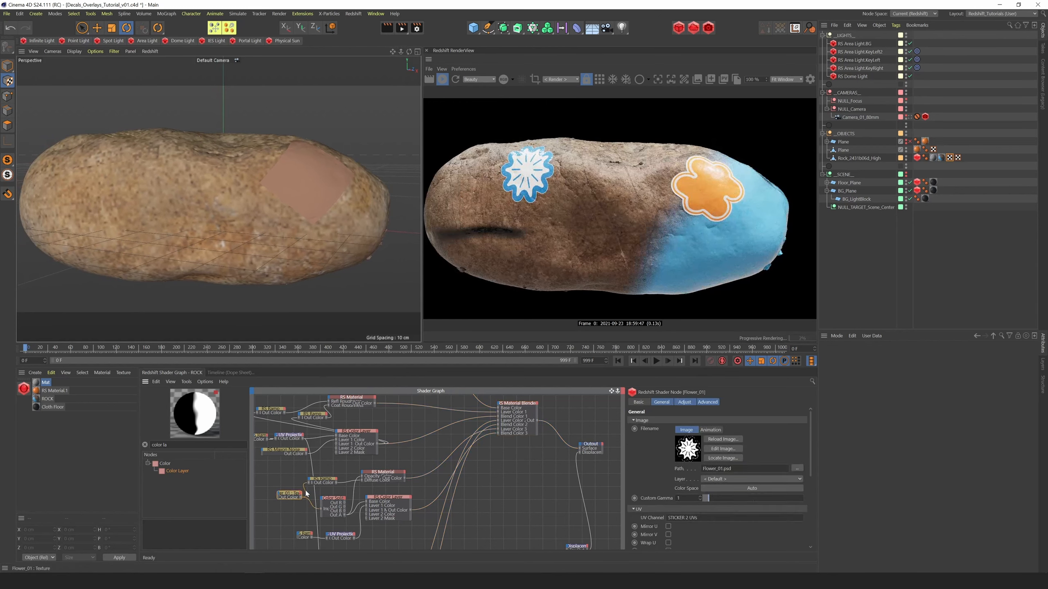
pyautogui.moveTo(810, 452); pyautogui.dragTo(823, 493)
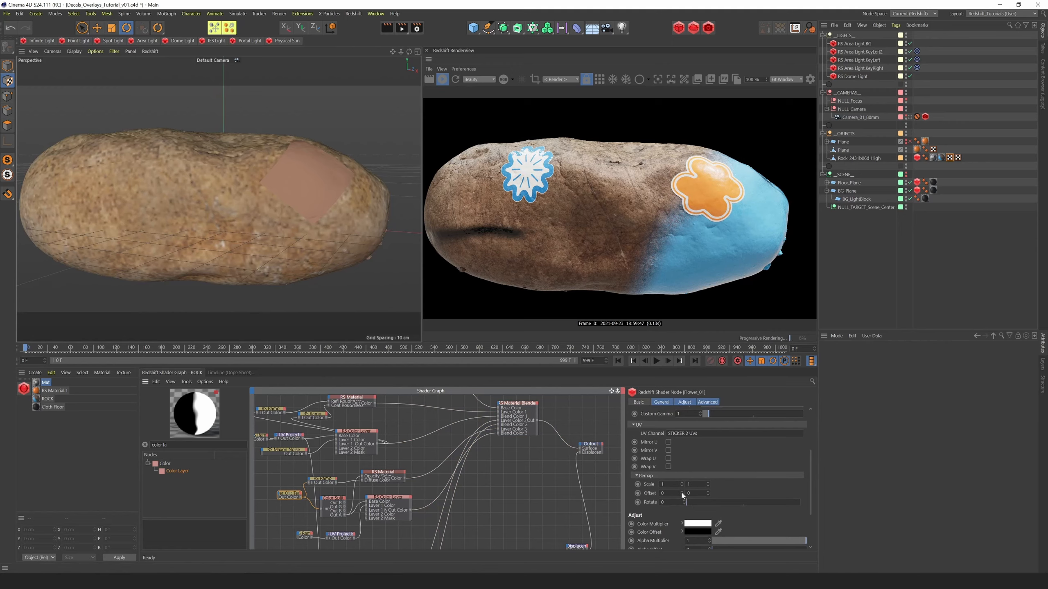
pyautogui.click(681, 494)
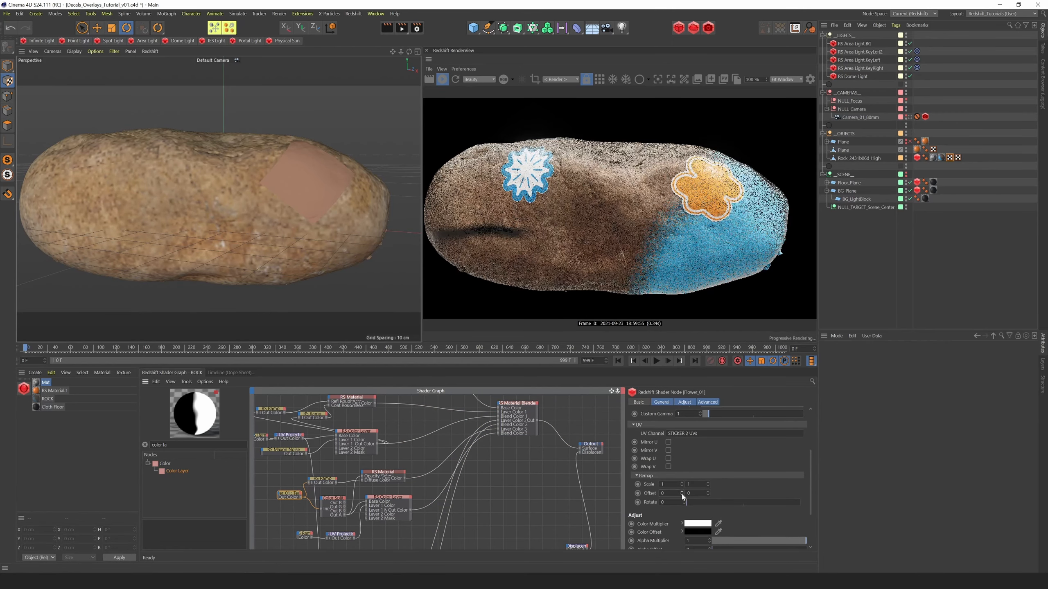
pyautogui.moveTo(681, 497); pyautogui.dragTo(683, 532)
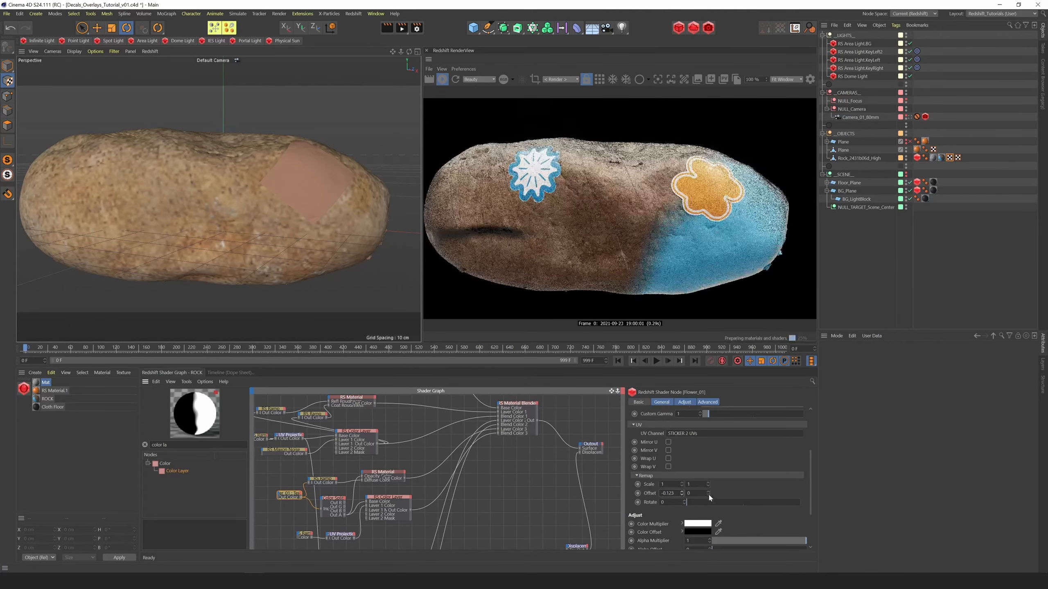
pyautogui.moveTo(708, 493); pyautogui.dragTo(707, 535)
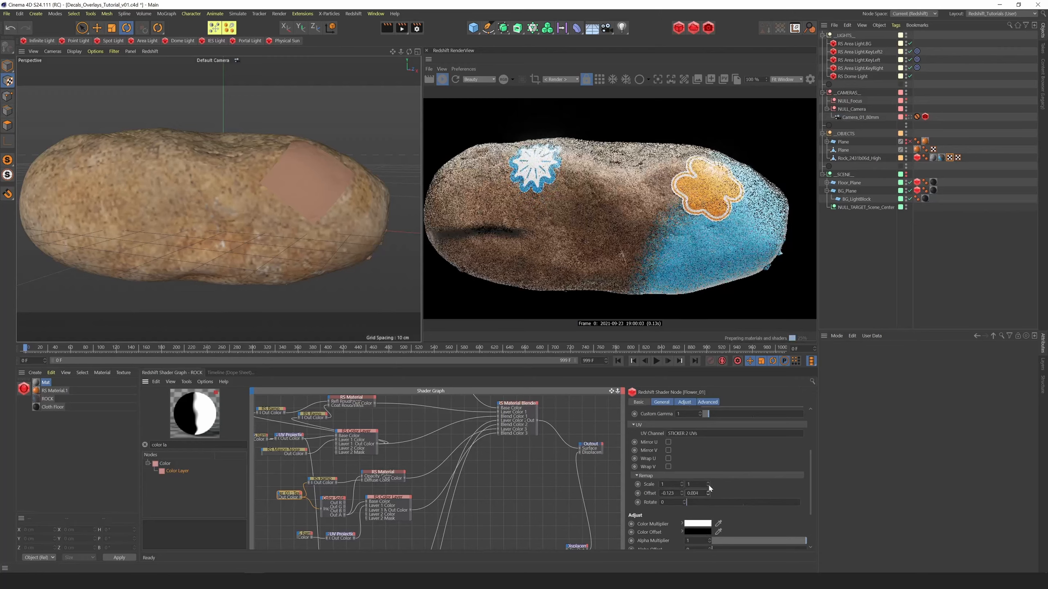
pyautogui.moveTo(694, 449); pyautogui.dragTo(687, 409)
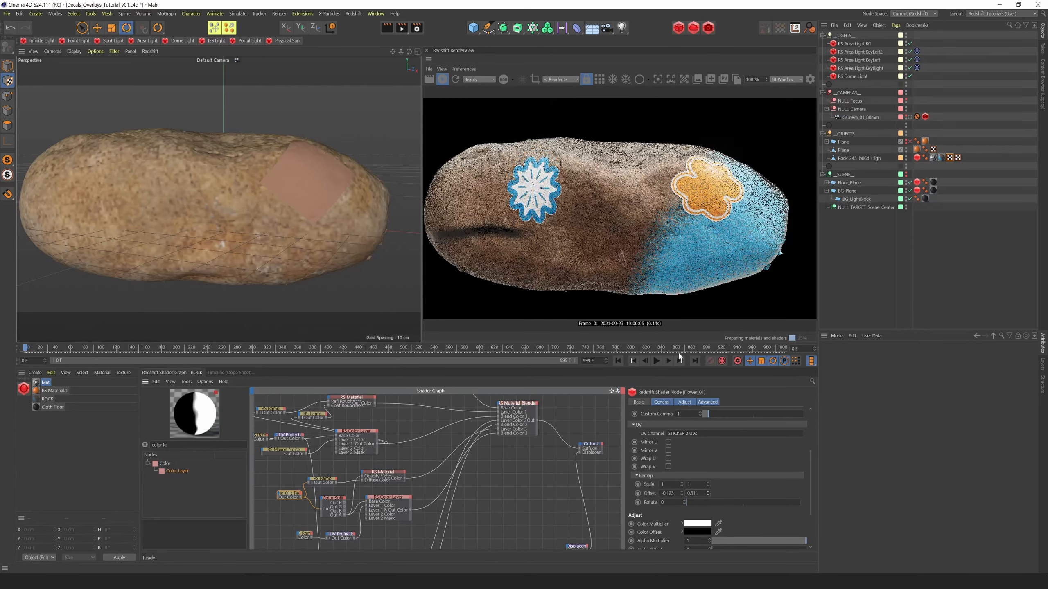
pyautogui.moveTo(680, 356); pyautogui.dragTo(651, 292)
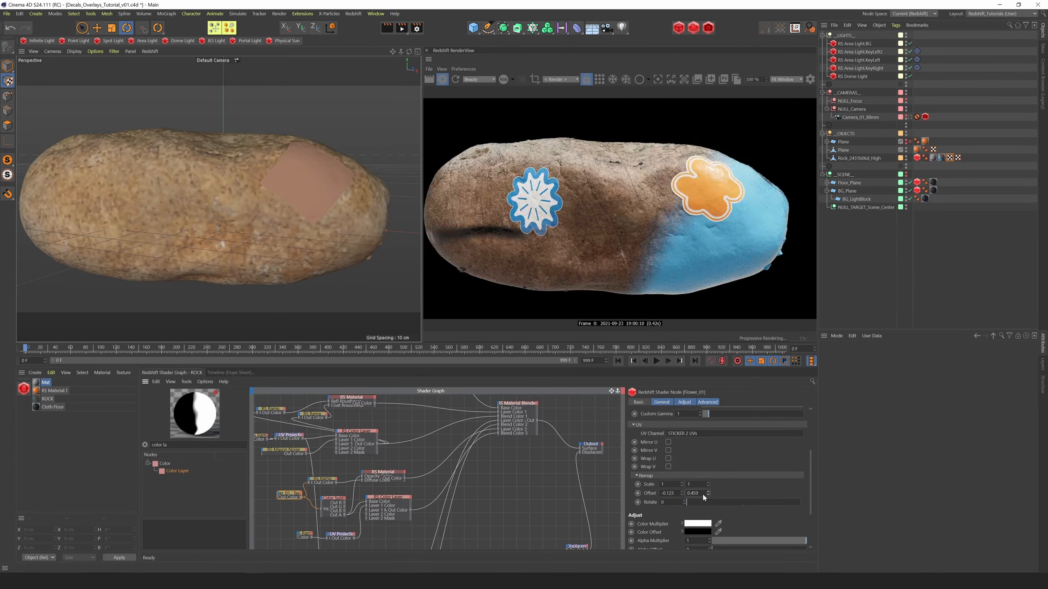
pyautogui.moveTo(650, 293); pyautogui.dragTo(650, 383)
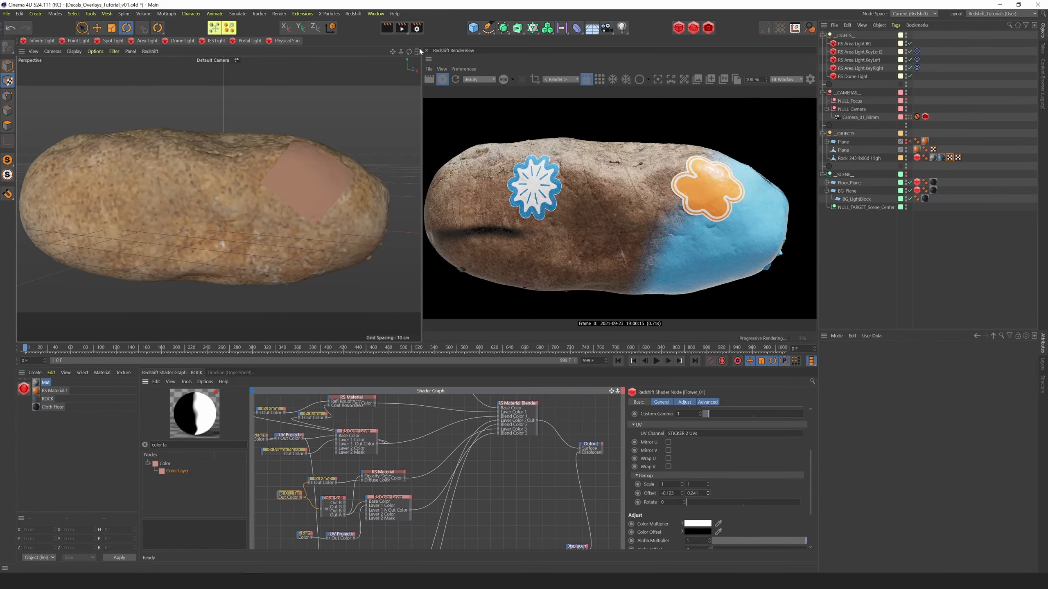
pyautogui.moveTo(409, 52); pyautogui.dragTo(429, 69)
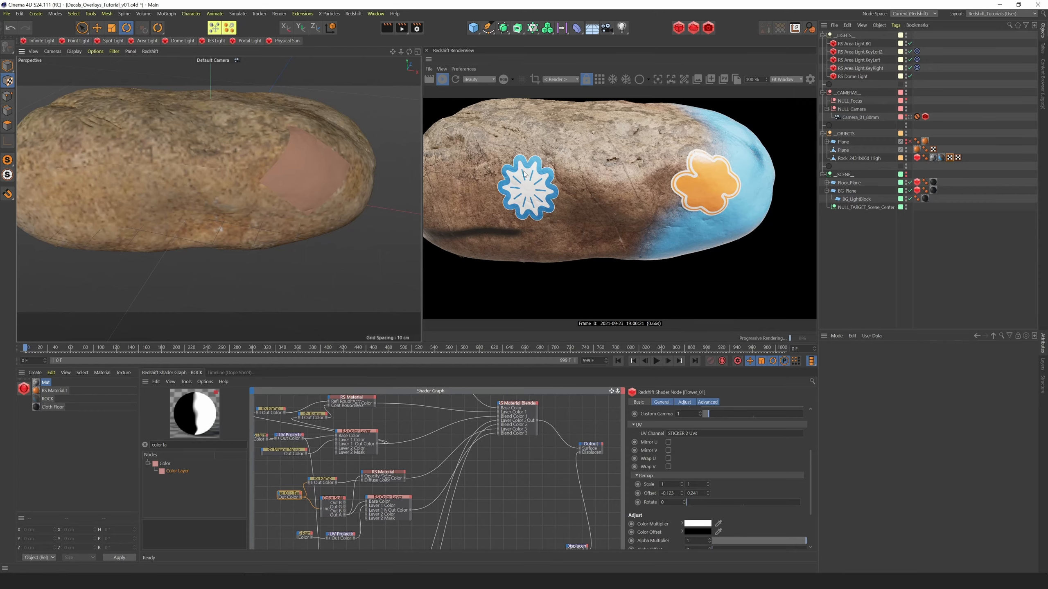
pyautogui.keyDown('alt'); pyautogui.moveTo(247, 223); pyautogui.dragTo(255, 169); pyautogui.keyUp('alt')
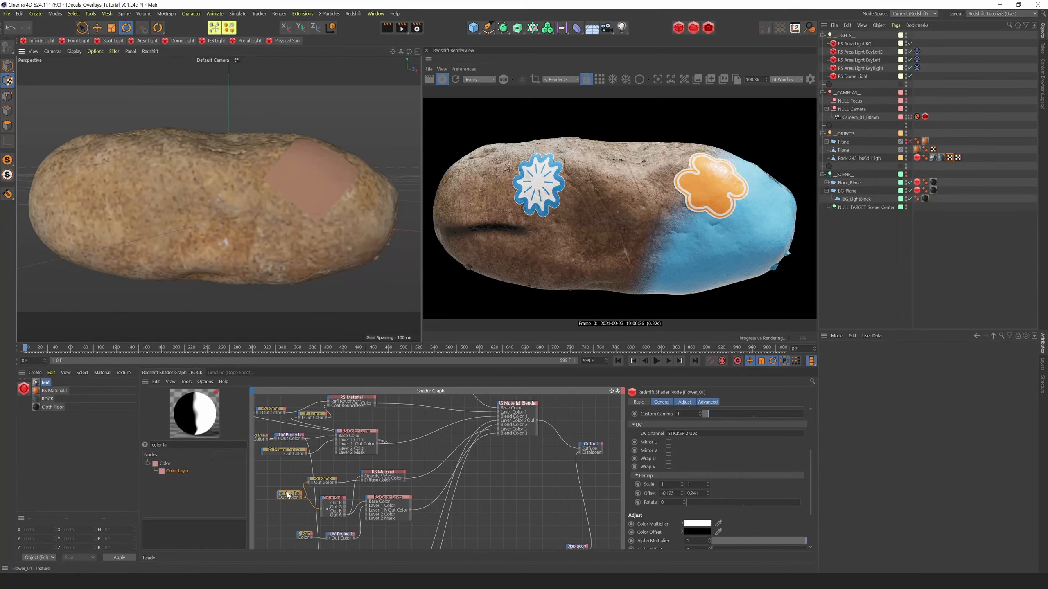
# Spread out the flower material's nodes and add a Bump Map node in front of its RS Material
pyautogui.moveTo(290, 494); pyautogui.dragTo(323, 500)
pyautogui.click(389, 500)
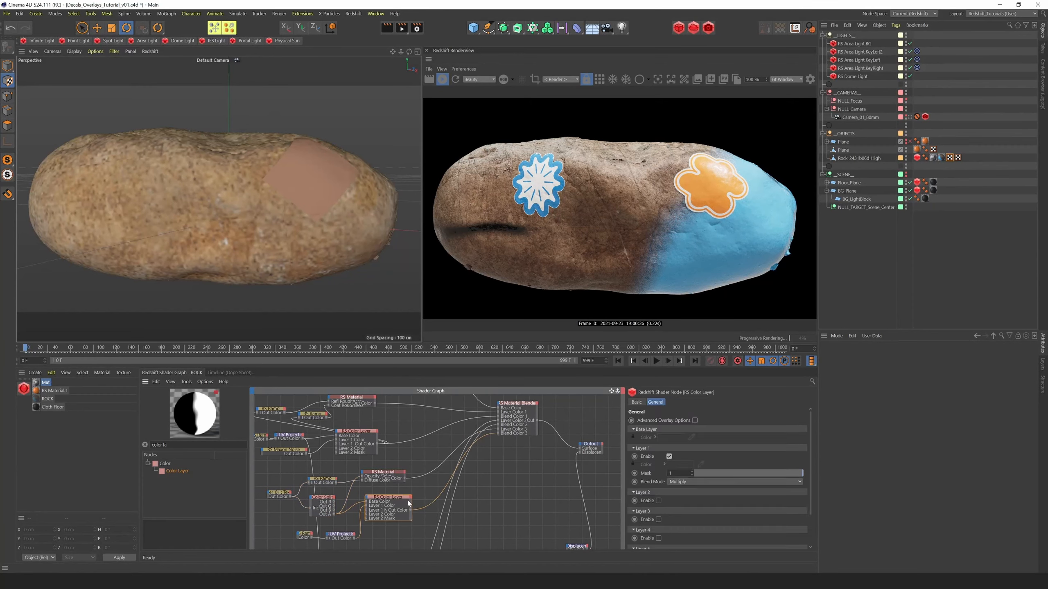
pyautogui.moveTo(384, 473); pyautogui.dragTo(400, 470)
pyautogui.moveTo(390, 501); pyautogui.dragTo(414, 500)
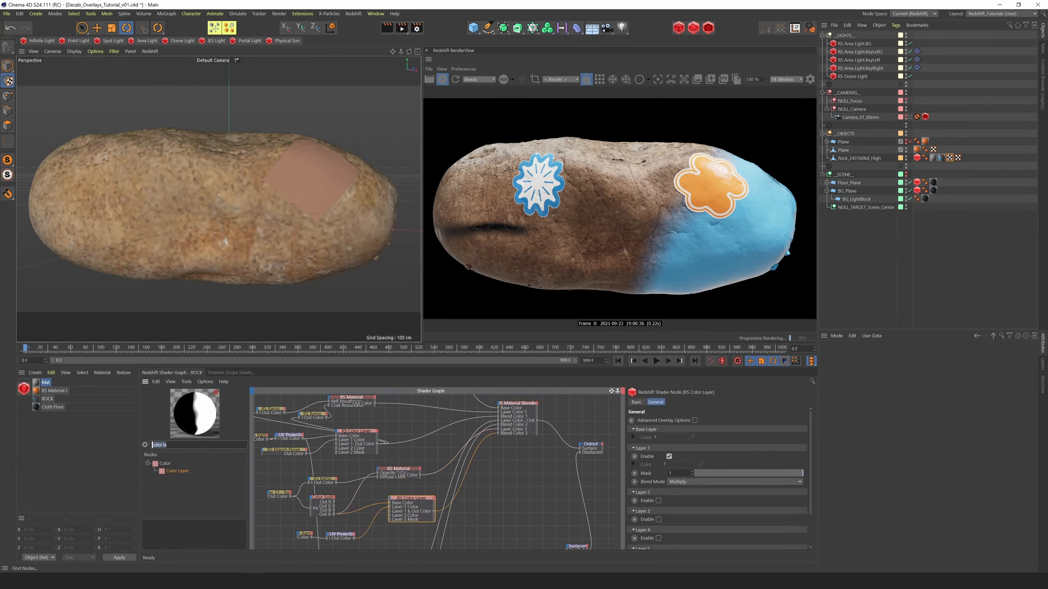
pyautogui.write('bum')
pyautogui.moveTo(184, 486); pyautogui.dragTo(351, 471)
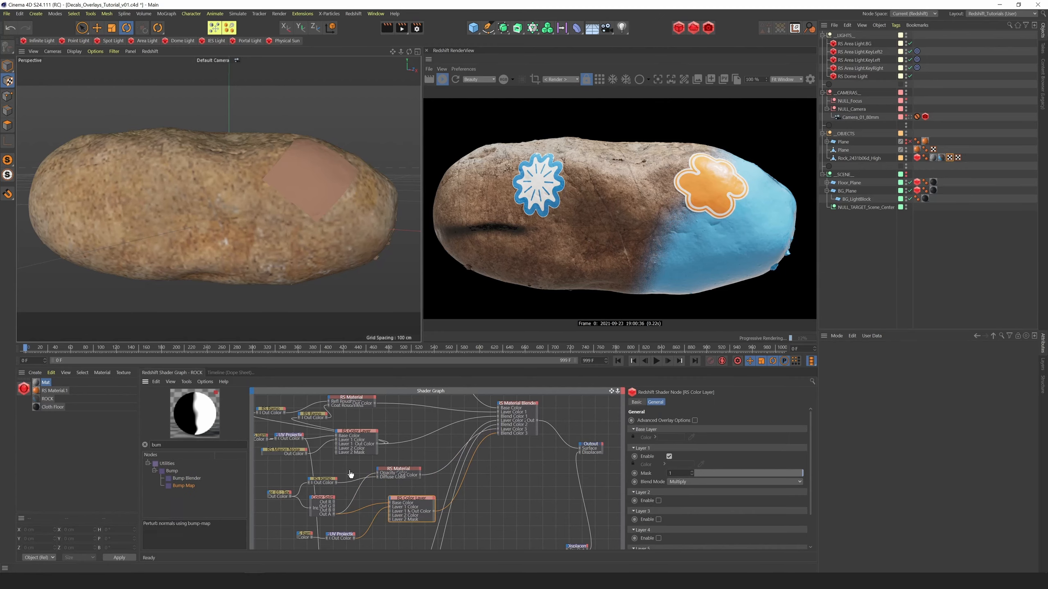
# Connect the Color Splitter's Out A to the Bump Map's input and the Bump Map to the flower RS Material's Bump Input
pyautogui.moveTo(334, 514); pyautogui.dragTo(378, 470)
pyautogui.click(352, 474)
pyautogui.click(491, 555)
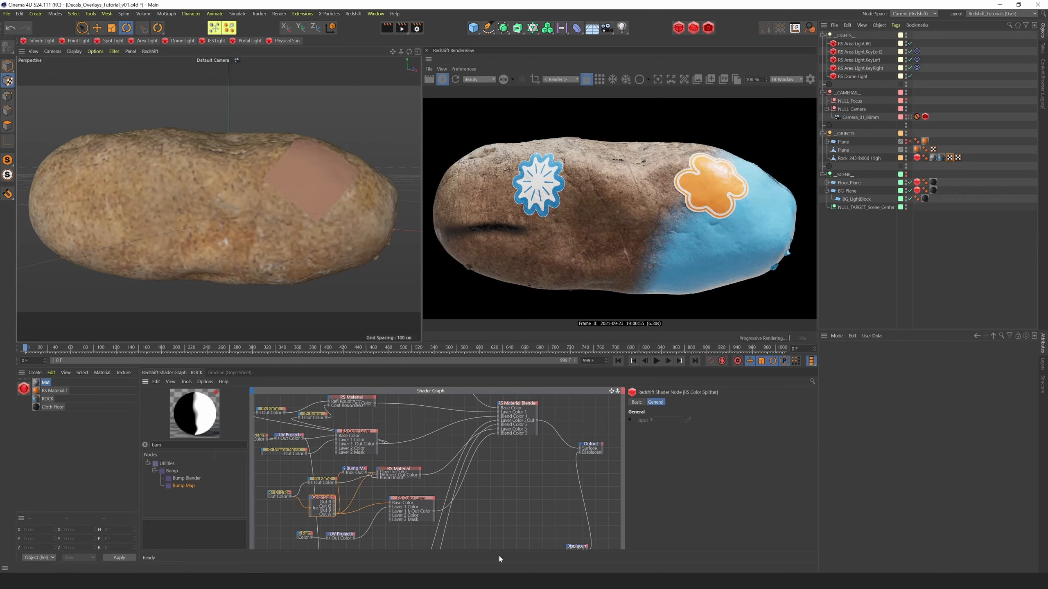
# Set the flower Bump Map's Height Scale to 1 while viewing the flower decal up close
pyautogui.click(351, 470)
pyautogui.moveTo(409, 51); pyautogui.dragTo(409, 91)
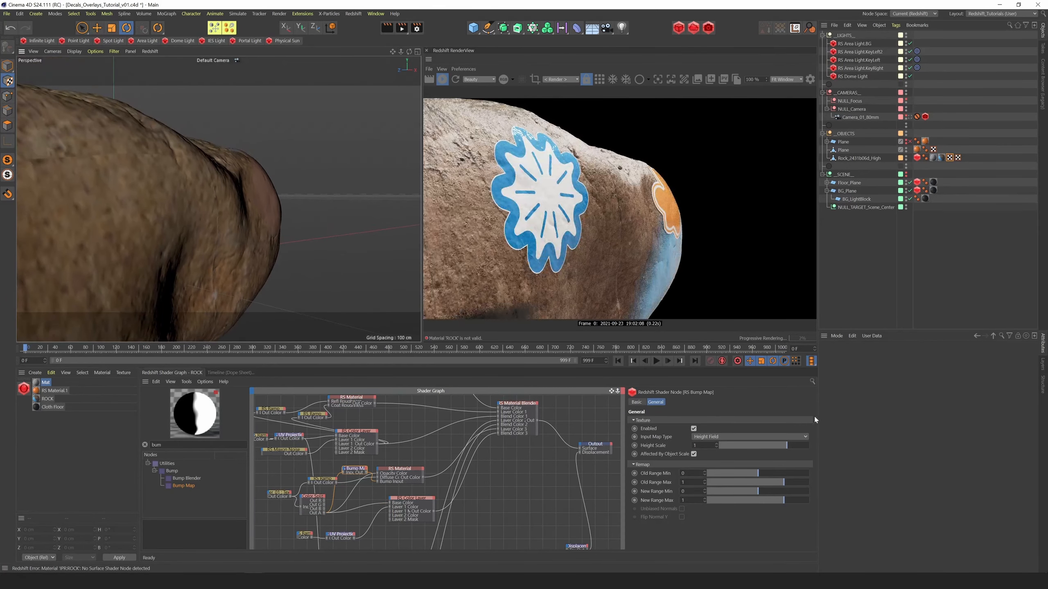
pyautogui.moveTo(787, 445)
pyautogui.mouseDown()
pyautogui.moveTo(739, 447)
pyautogui.moveTo(791, 444)
pyautogui.mouseUp()
pyautogui.write('1')
pyautogui.press('Return')
# Add a Bump Blender node beside the ROCK material and connect the rock's Bump Map to its Base Input
pyautogui.scroll(-3, 563, 407)
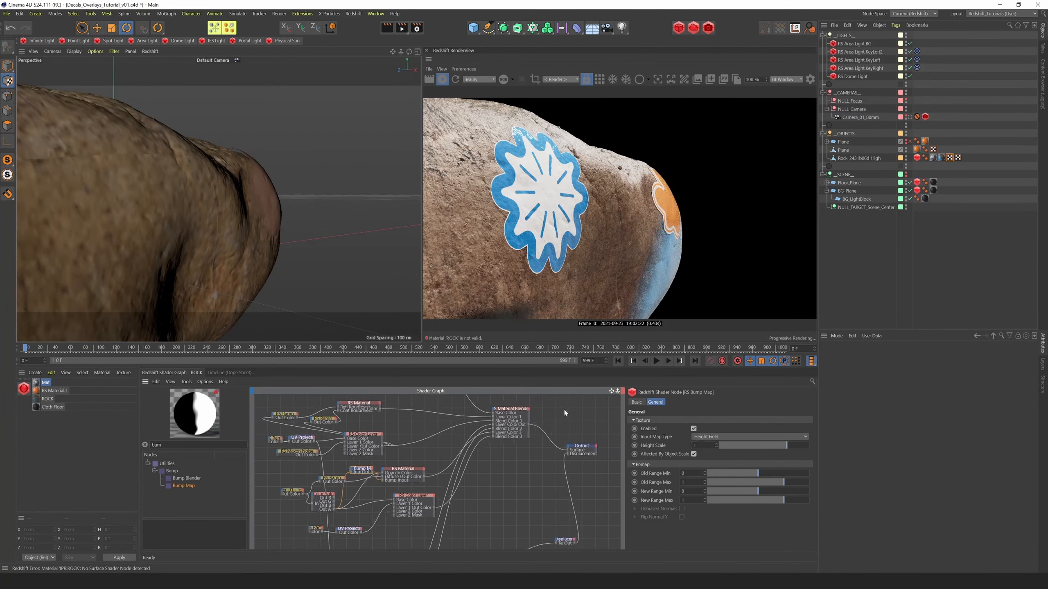
pyautogui.moveTo(492, 434); pyautogui.dragTo(454, 443)
pyautogui.moveTo(611, 392); pyautogui.dragTo(596, 427)
pyautogui.moveTo(320, 410); pyautogui.dragTo(405, 452)
pyautogui.click(387, 444)
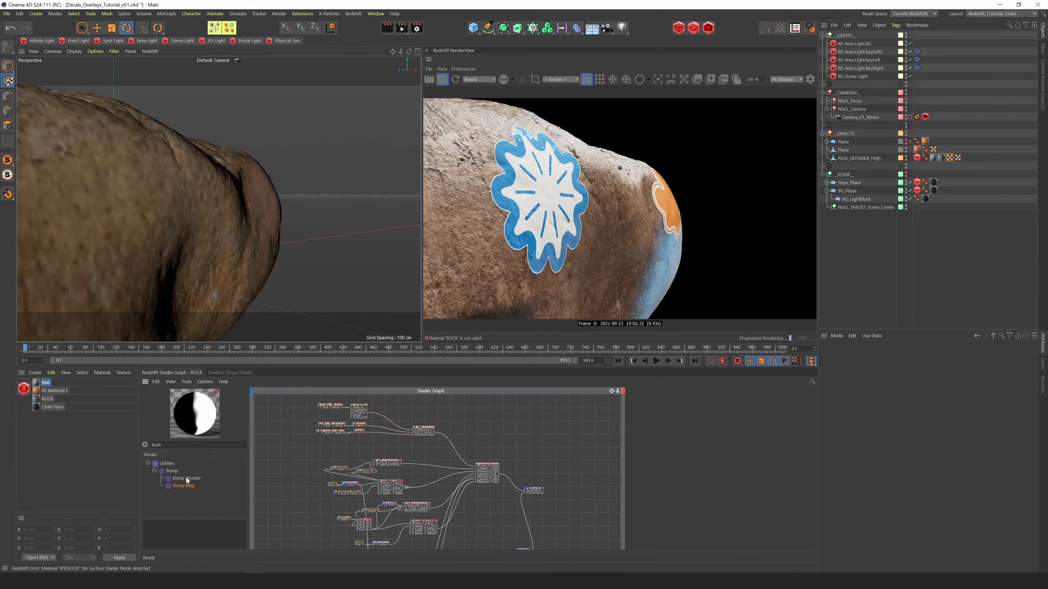
pyautogui.moveTo(191, 479); pyautogui.dragTo(400, 455)
pyautogui.scroll(3, 359, 416)
pyautogui.moveTo(408, 462)
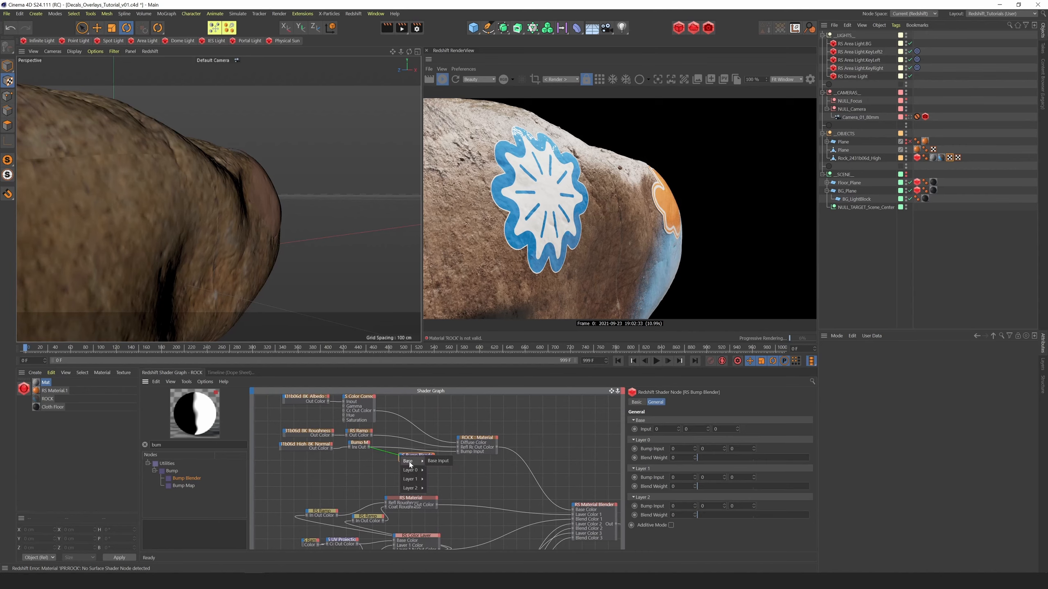
pyautogui.click(439, 461)
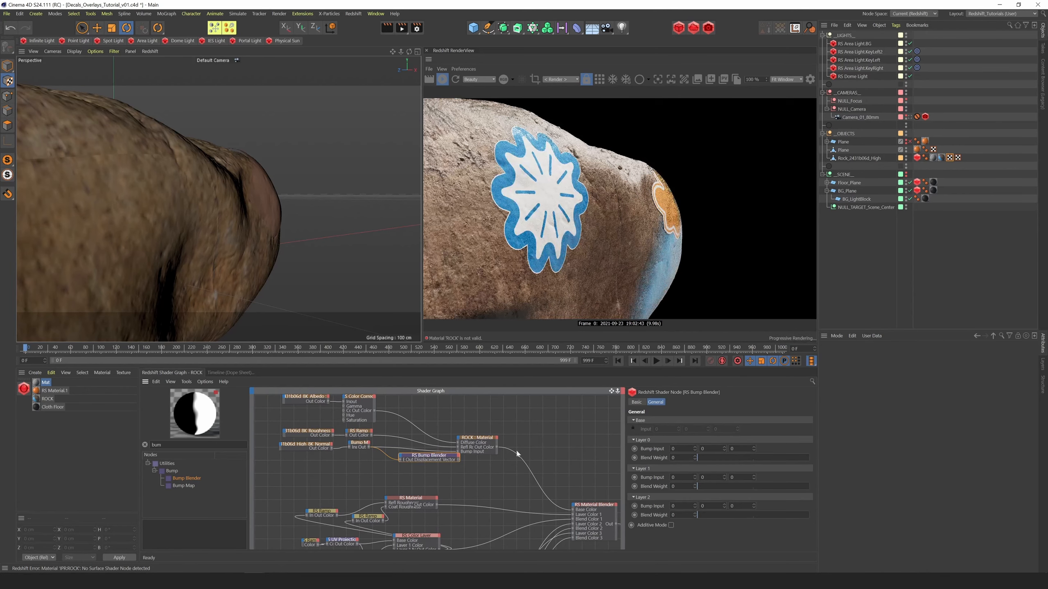
# Connect the Bump Blender's output to the ROCK material's Bump Input and the flower's Bump Map to the blender's Layer 0 Bump Input
pyautogui.moveTo(444, 459); pyautogui.dragTo(458, 452)
pyautogui.keyDown('alt'); pyautogui.moveTo(455, 540); pyautogui.dragTo(429, 495, button='middle'); pyautogui.keyUp('alt')
pyautogui.moveTo(402, 537); pyautogui.dragTo(366, 430)
pyautogui.moveTo(366, 429)
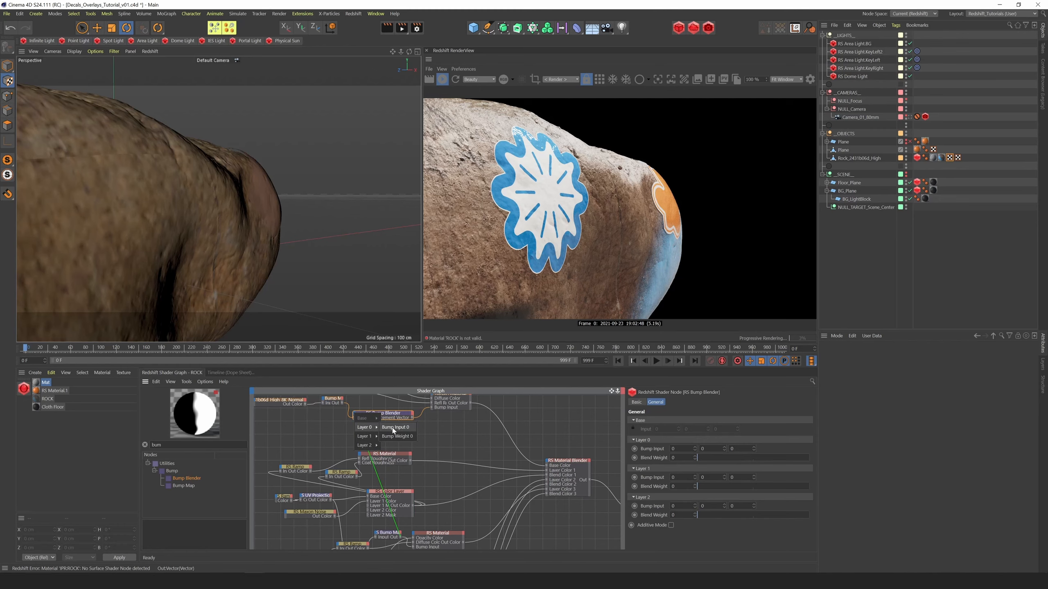
pyautogui.moveTo(394, 431); pyautogui.dragTo(395, 428)
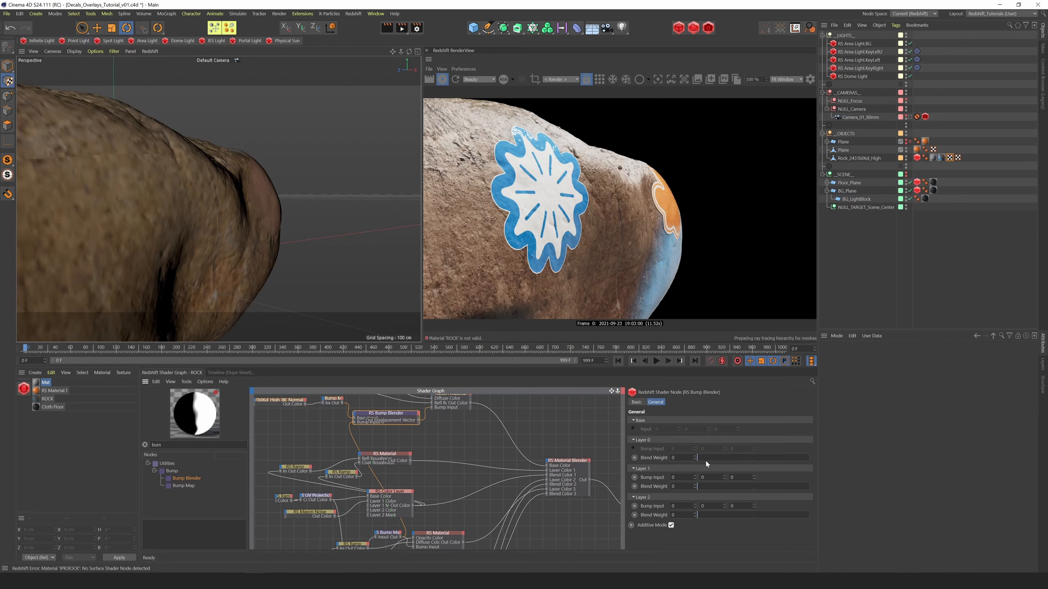
# Enable Additive Mode on the Bump Blender and set its Layer 0 Blend Weight to 1
pyautogui.moveTo(705, 458); pyautogui.dragTo(974, 453)
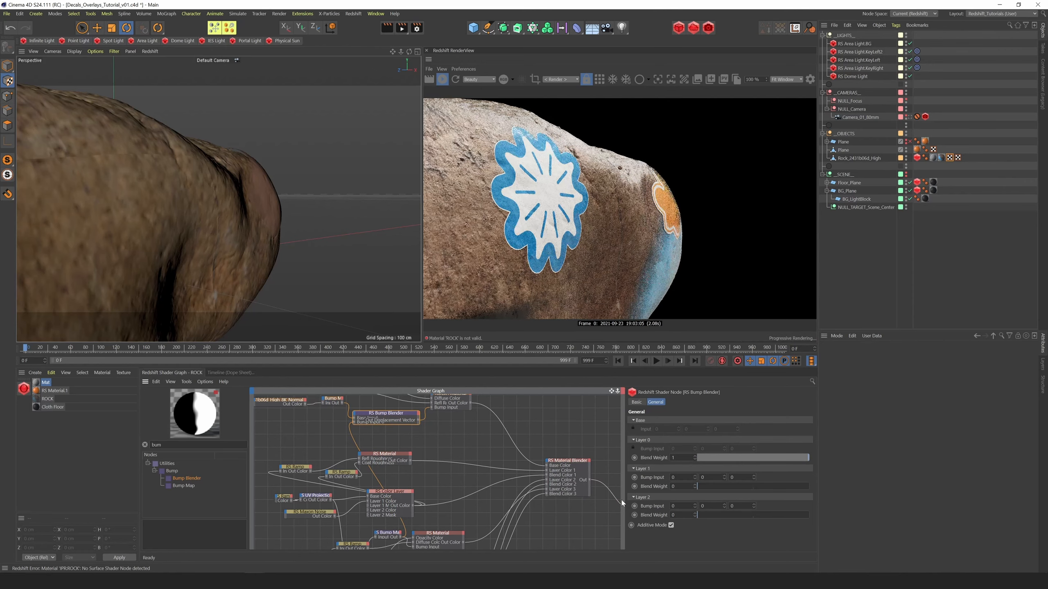
# Set the flower Bump Map's Height Scale to 1.972 and inspect the decal on the rock up close and from further away
pyautogui.click(382, 536)
pyautogui.moveTo(382, 535); pyautogui.dragTo(372, 533)
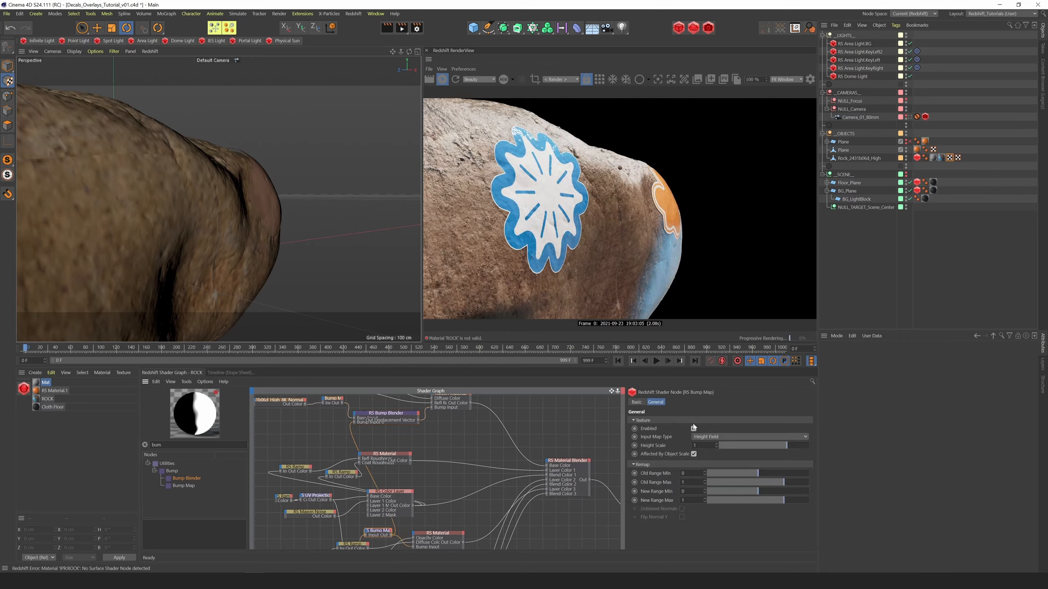
pyautogui.moveTo(786, 446); pyautogui.dragTo(807, 446)
pyautogui.keyDown('alt'); pyautogui.moveTo(338, 101); pyautogui.dragTo(416, 48); pyautogui.keyUp('alt')
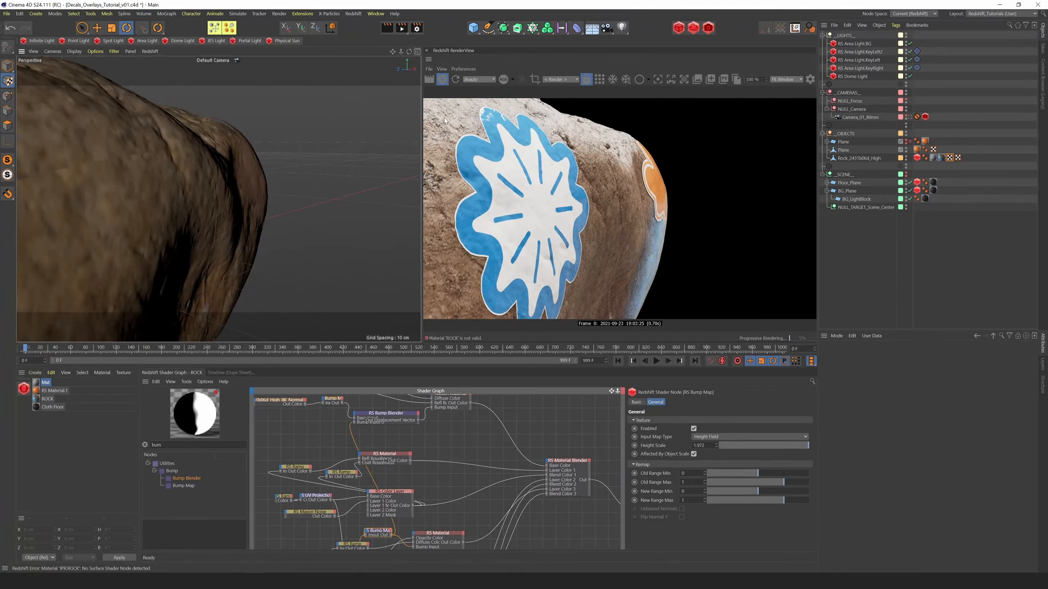
pyautogui.moveTo(401, 51); pyautogui.dragTo(363, 53)
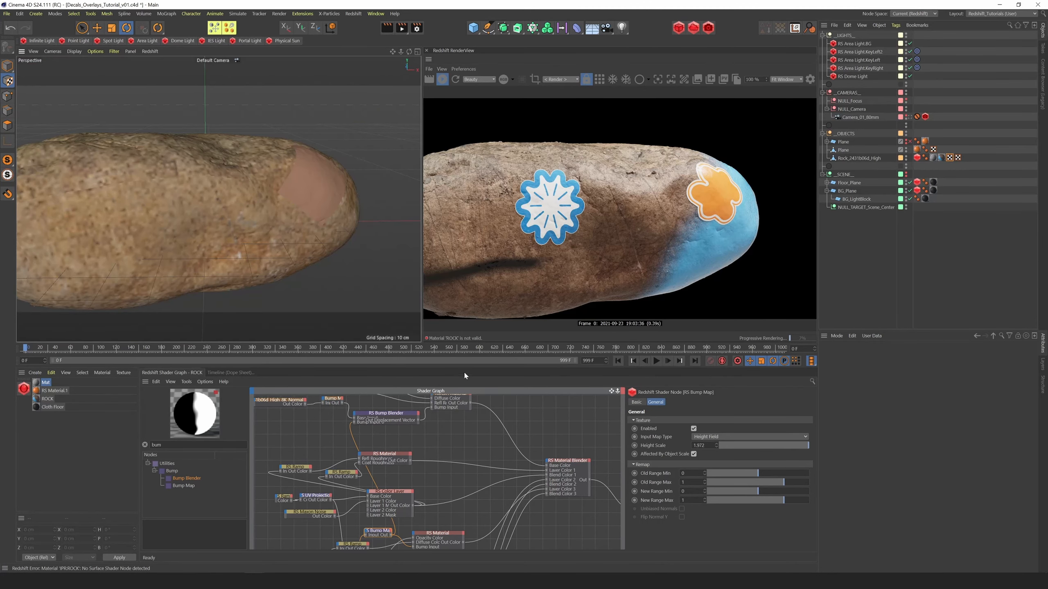
# Shift the flower decal upward on the rock by setting the Flower_01 texture's vertical Offset to 0.009
pyautogui.moveTo(612, 390); pyautogui.dragTo(606, 366)
pyautogui.moveTo(617, 391); pyautogui.dragTo(572, 392)
pyautogui.moveTo(409, 51)
pyautogui.mouseDown()
pyautogui.moveTo(385, 56)
pyautogui.moveTo(395, 55)
pyautogui.mouseUp()
pyautogui.click(324, 527)
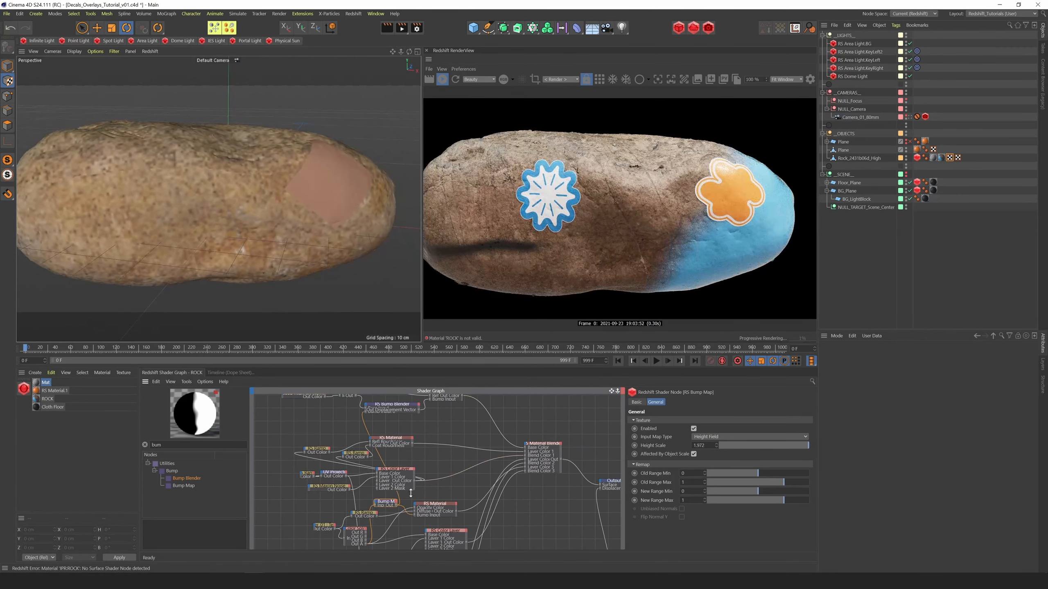
pyautogui.scroll(-5, 811, 475)
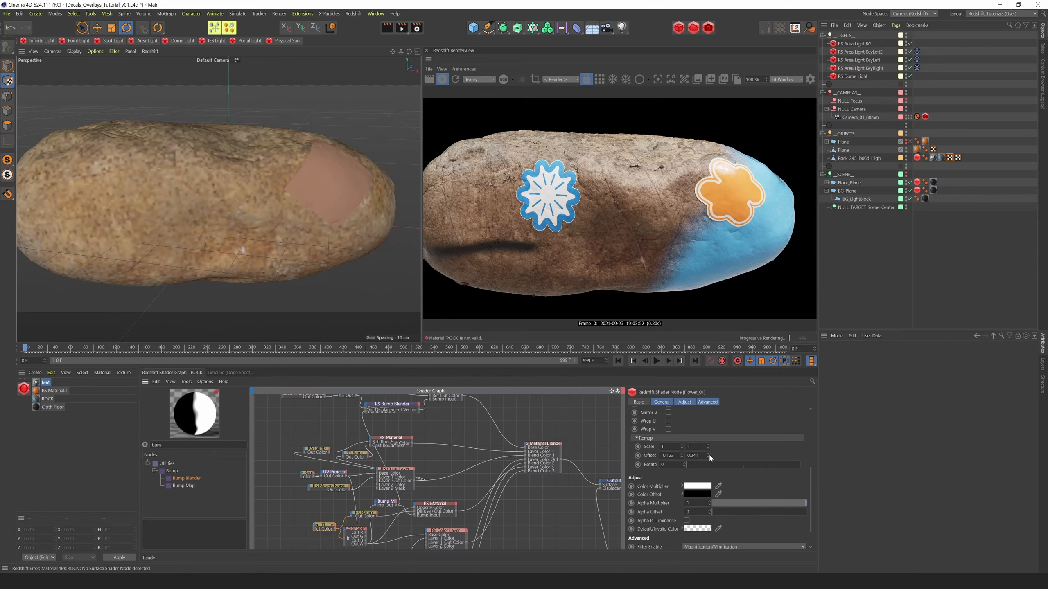
pyautogui.moveTo(709, 454); pyautogui.dragTo(720, 551)
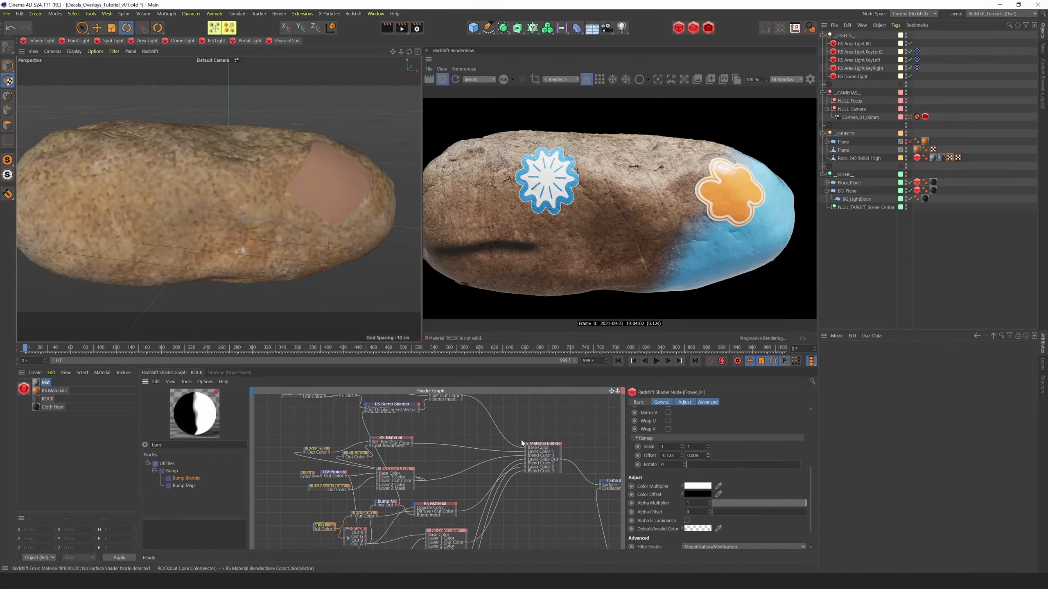
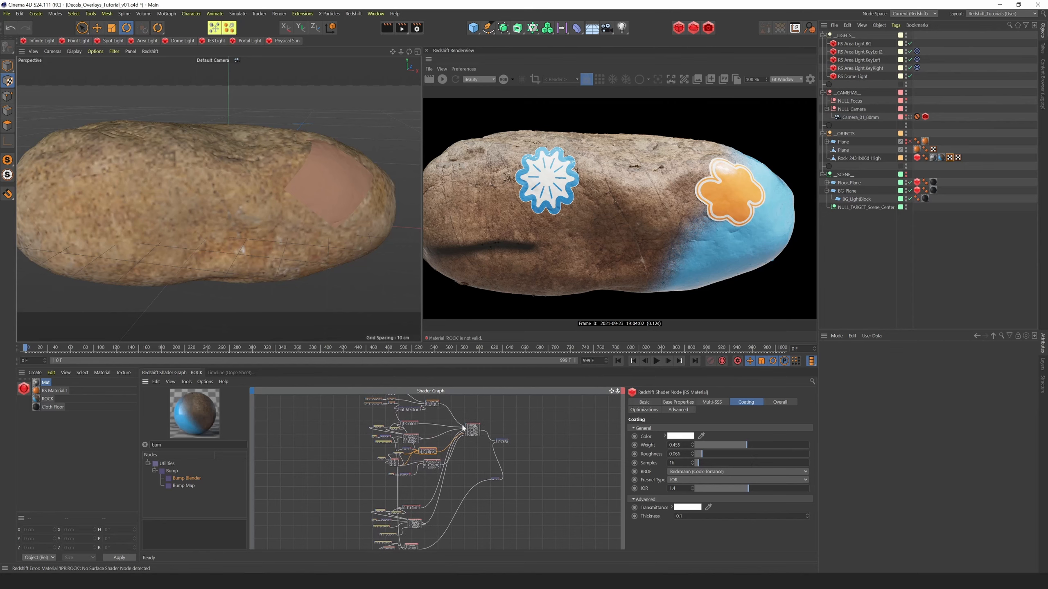
# Rearrange the existing node groups in the shader graph to open up free space for another decal
pyautogui.moveTo(617, 391); pyautogui.dragTo(654, 390)
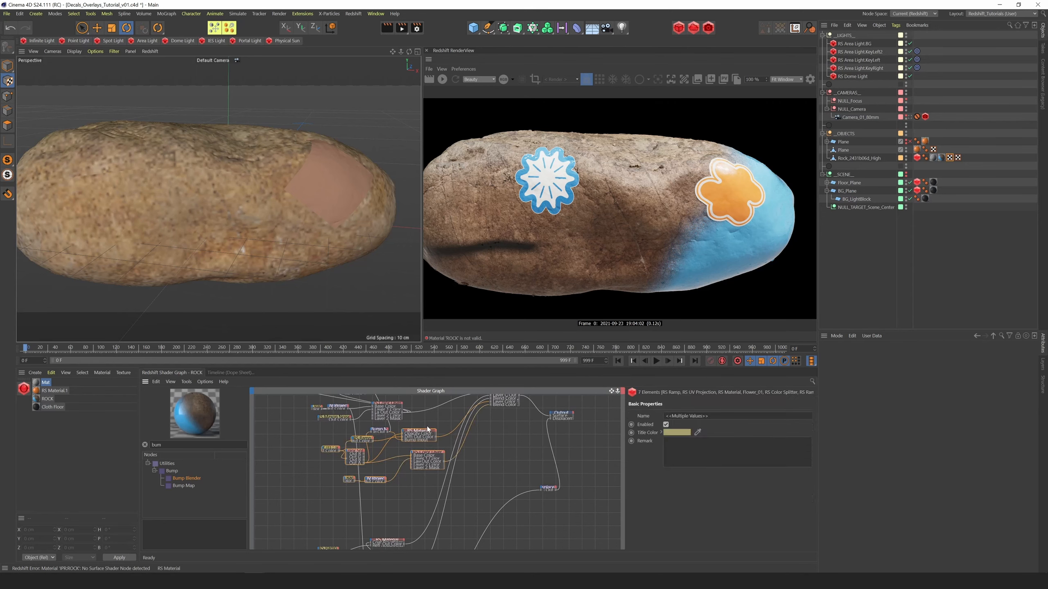
pyautogui.moveTo(428, 429); pyautogui.dragTo(390, 440)
pyautogui.click(392, 441)
pyautogui.moveTo(350, 499); pyautogui.dragTo(396, 437, button='middle')
pyautogui.moveTo(327, 459); pyautogui.dragTo(464, 539)
pyautogui.moveTo(440, 488); pyautogui.dragTo(438, 492)
pyautogui.moveTo(438, 494); pyautogui.dragTo(423, 410, button='middle')
pyautogui.moveTo(348, 459); pyautogui.dragTo(450, 493)
pyautogui.moveTo(423, 475); pyautogui.dragTo(421, 510)
pyautogui.moveTo(335, 397); pyautogui.dragTo(456, 458)
pyautogui.moveTo(425, 399); pyautogui.dragTo(420, 420)
pyautogui.moveTo(420, 420); pyautogui.dragTo(440, 506, button='middle')
pyautogui.click(325, 484)
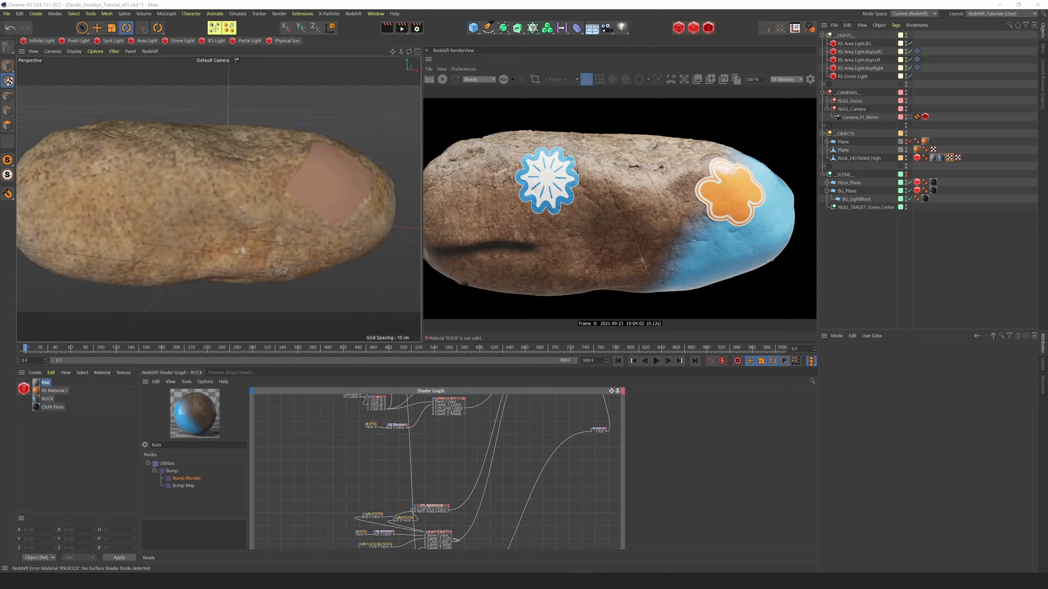
# Import the ChalkWriting image into the shader graph as a texture node and open its general image settings
pyautogui.moveTo(0, 475); pyautogui.dragTo(363, 459)
pyautogui.click(580, 330)
pyautogui.click(662, 403)
pyautogui.scroll(3, 415, 455)
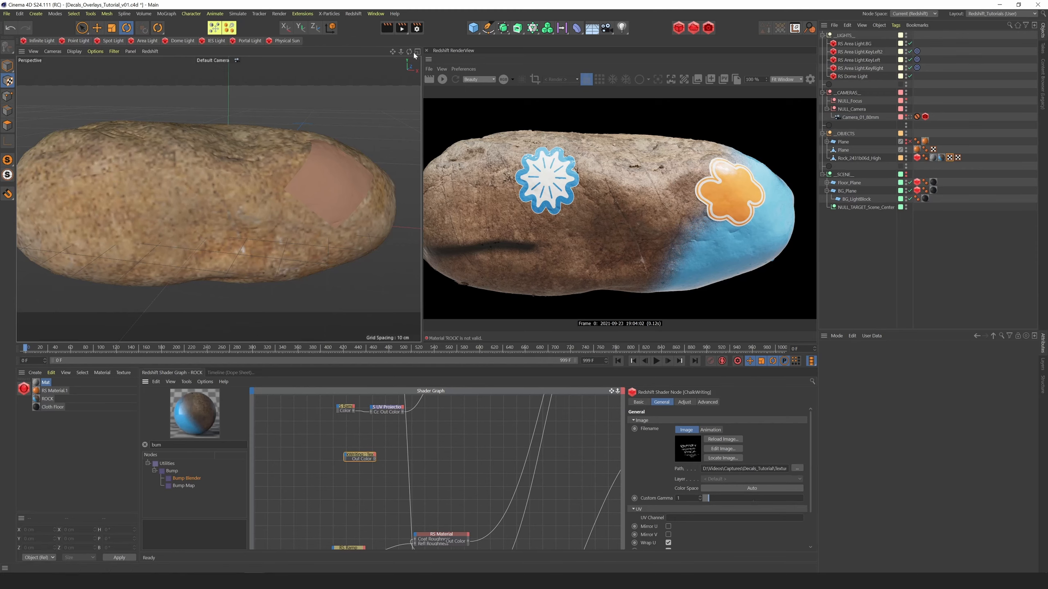
# Move the rock's Mat material tag behind its UVW tags and set the tag's Projection to Flat
pyautogui.moveTo(409, 52); pyautogui.dragTo(388, 38)
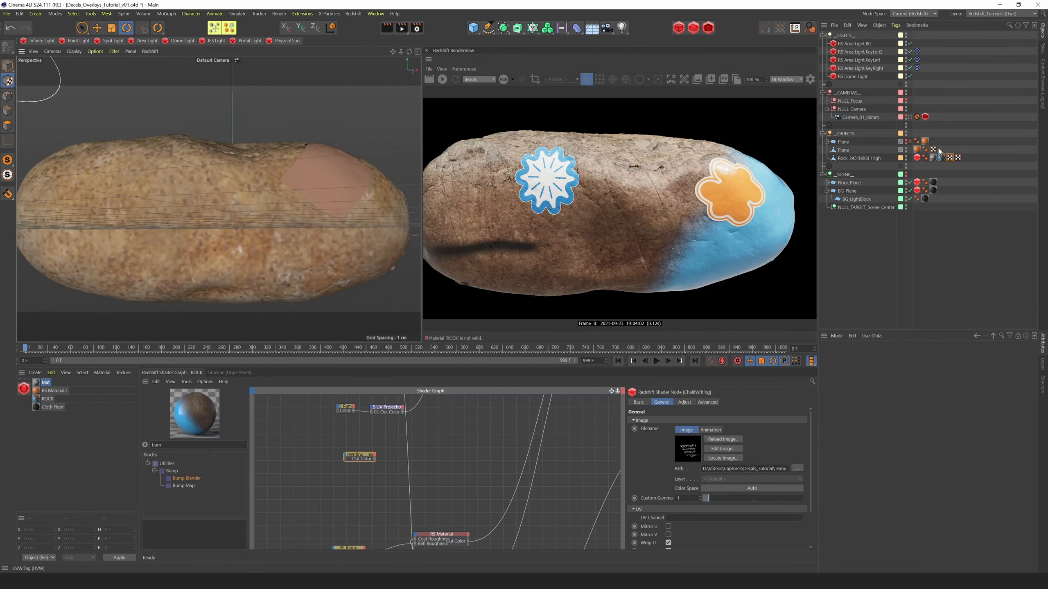
pyautogui.moveTo(933, 159); pyautogui.dragTo(968, 160)
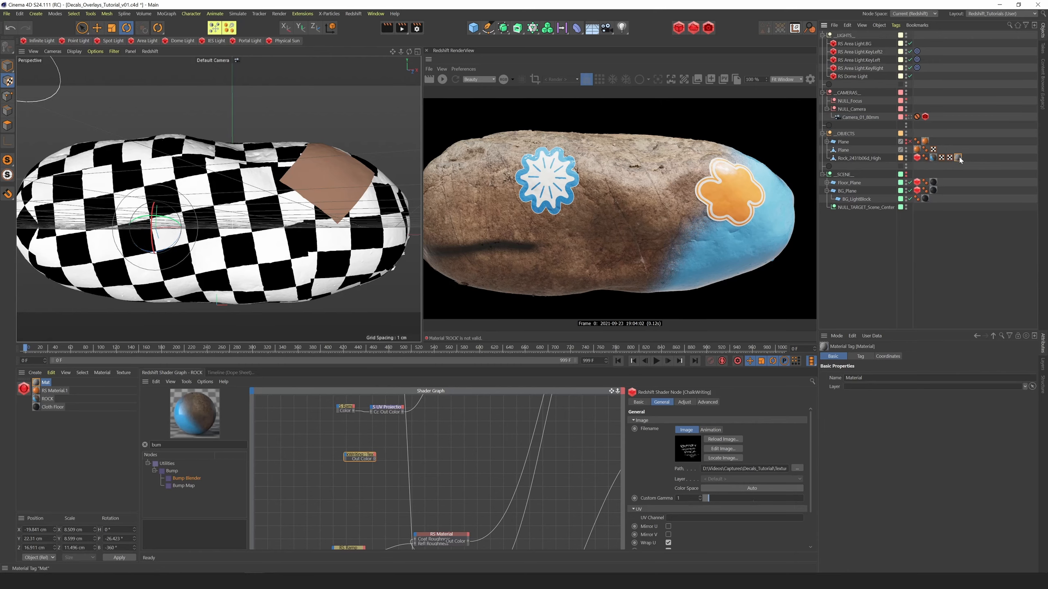
pyautogui.click(860, 356)
pyautogui.click(907, 391)
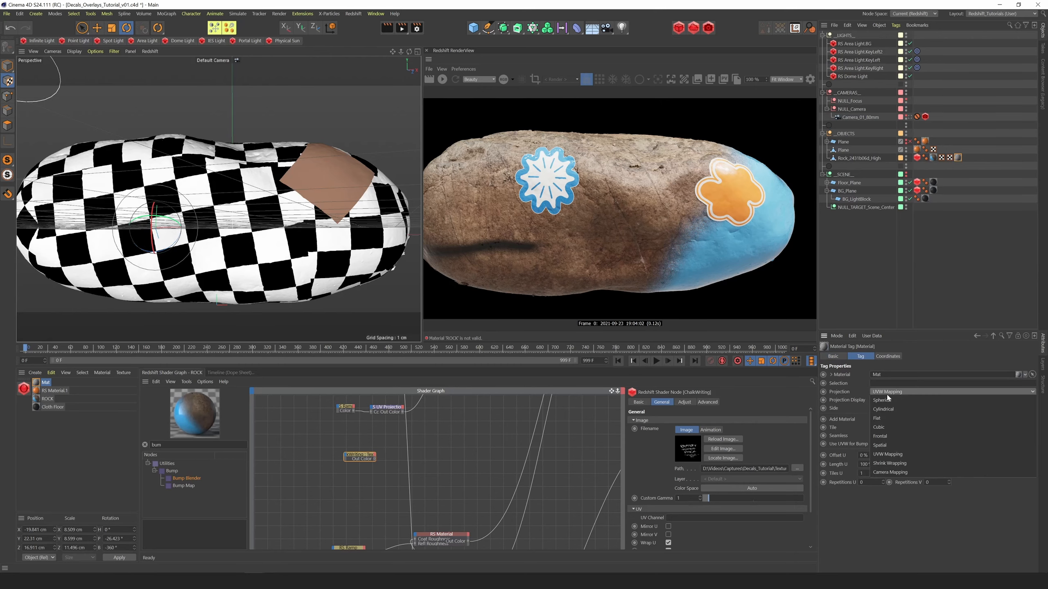
pyautogui.click(884, 419)
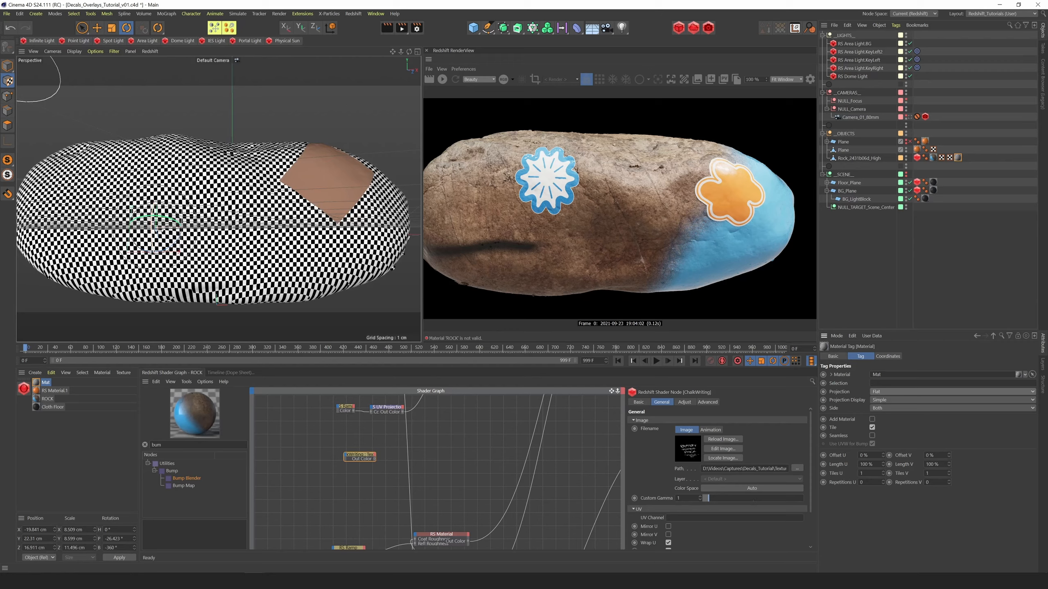
# Rotate the flat projection to about 2.2° heading and 5.7° pitch, and enlarge it to about 17.1 × 17.2 × 23.1 cm
pyautogui.moveTo(152, 225); pyautogui.dragTo(154, 252)
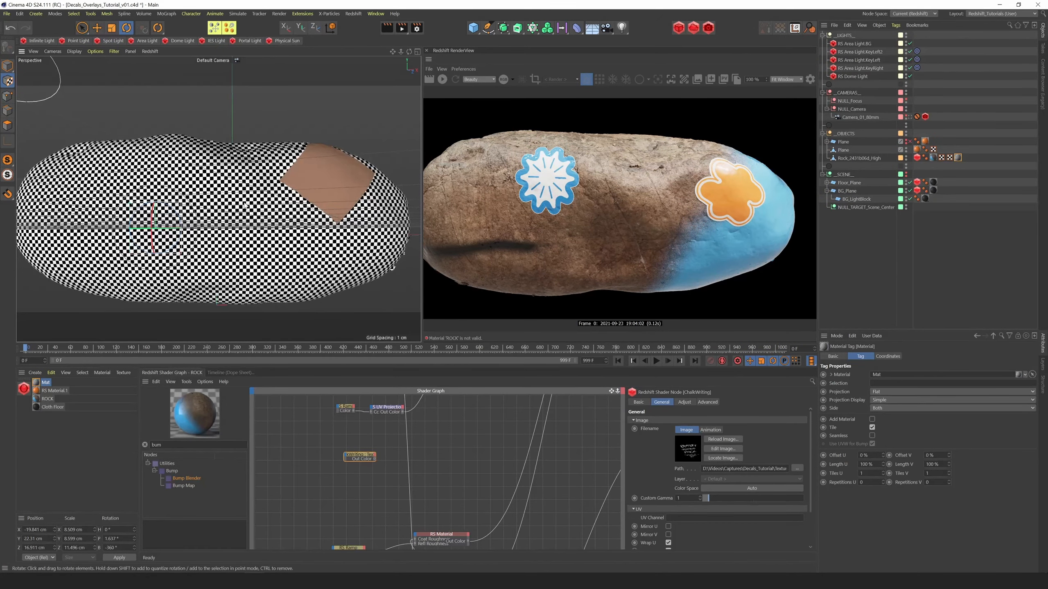
pyautogui.moveTo(153, 232); pyautogui.dragTo(152, 220)
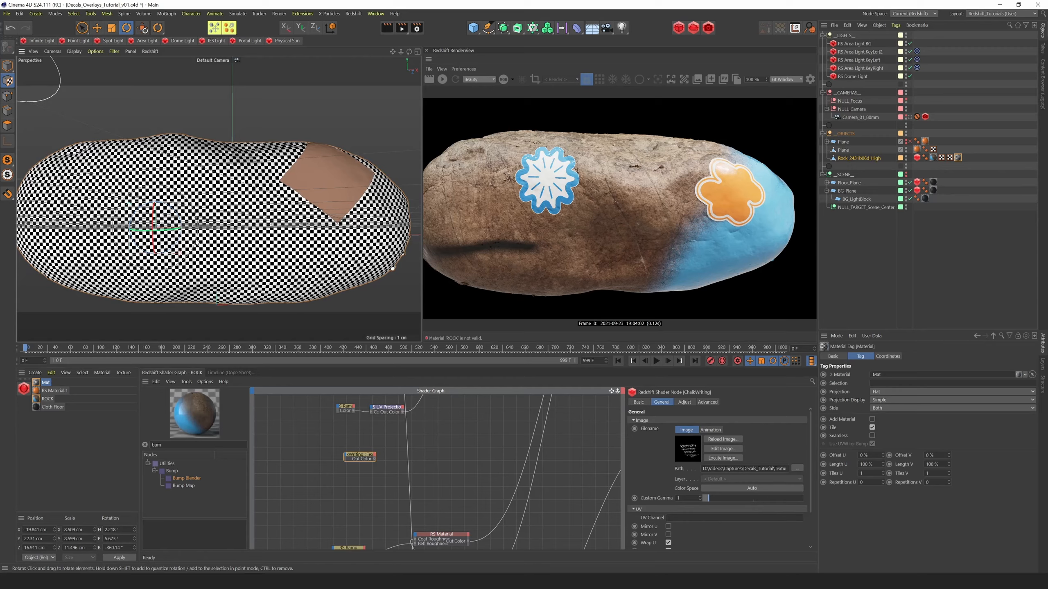
pyautogui.press('t')
pyautogui.moveTo(199, 241); pyautogui.dragTo(290, 189)
pyautogui.moveTo(214, 198); pyautogui.dragTo(322, 190)
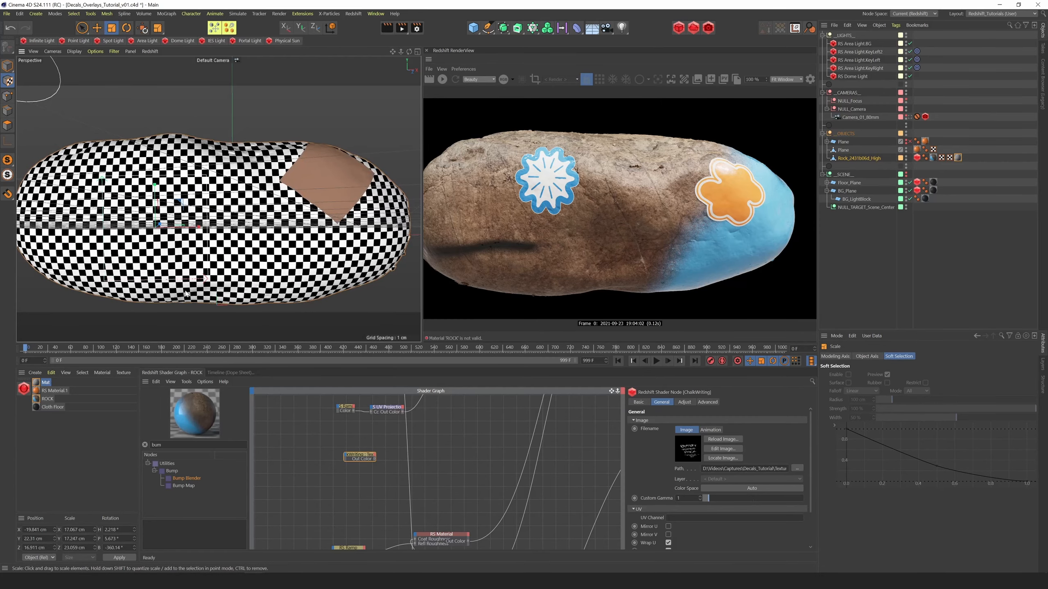
# Generate UVW coordinates on the rock from the Mat material tag's flat projection
pyautogui.rightClick(957, 158)
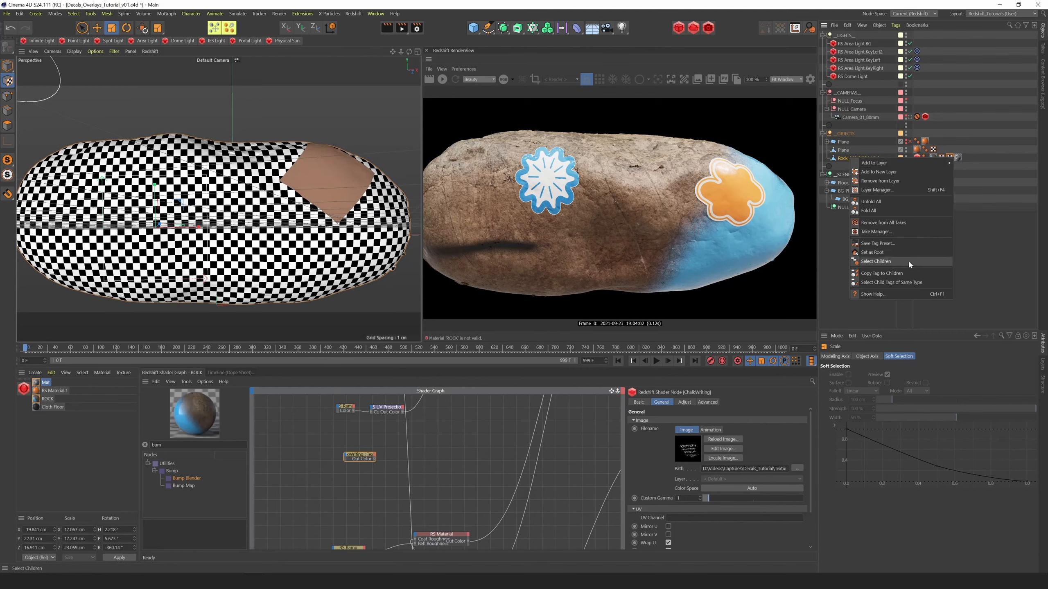
pyautogui.click(908, 260)
pyautogui.click(958, 158)
pyautogui.rightClick(958, 157)
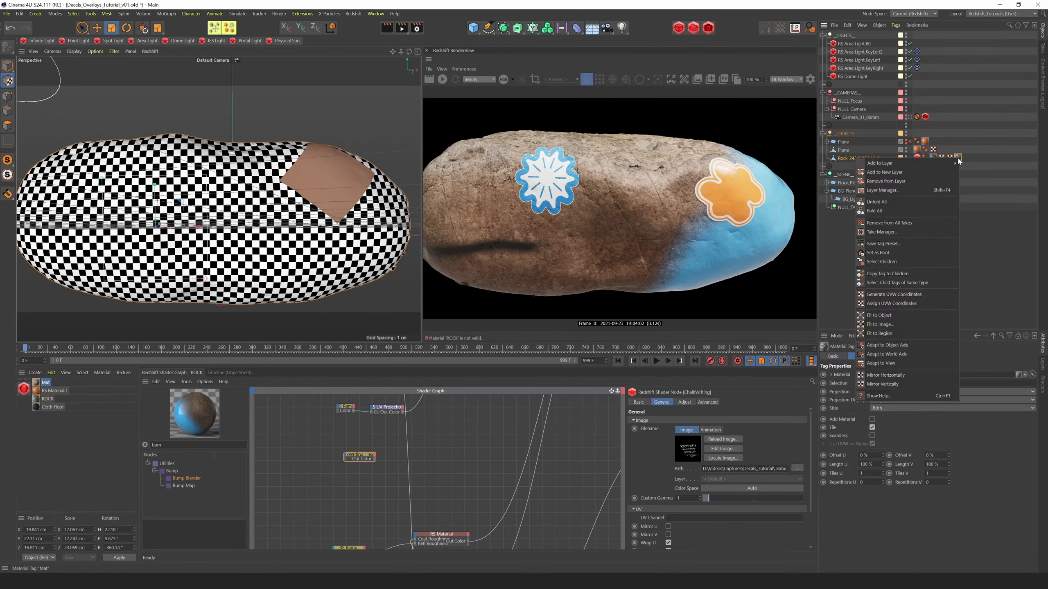
pyautogui.click(892, 295)
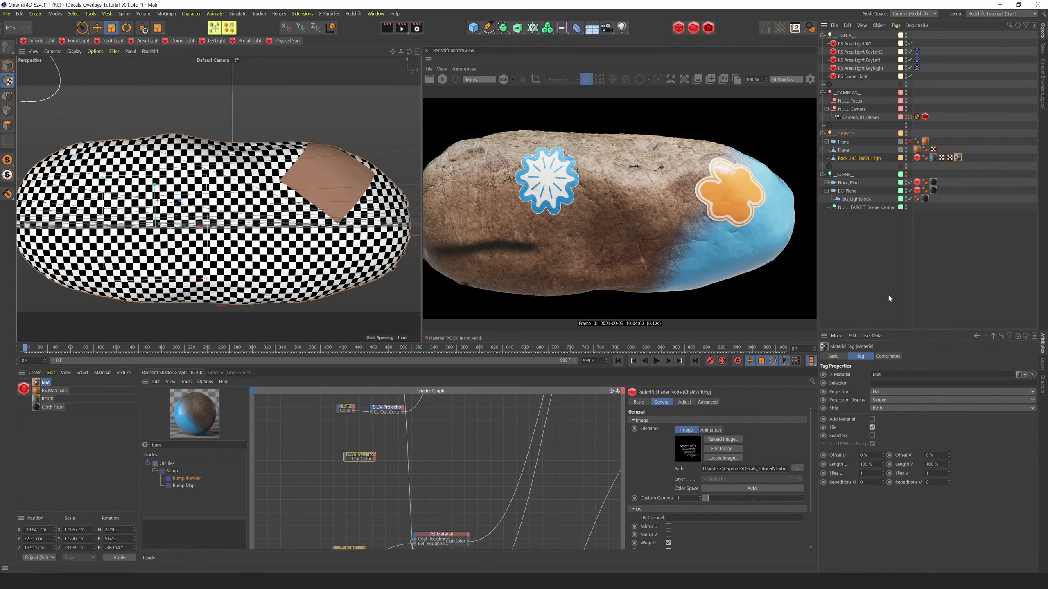
# Rename the newly generated UVW tag to CHALK UVs and move the Mat material tag back in front of the ROCK material tag
pyautogui.click(967, 159)
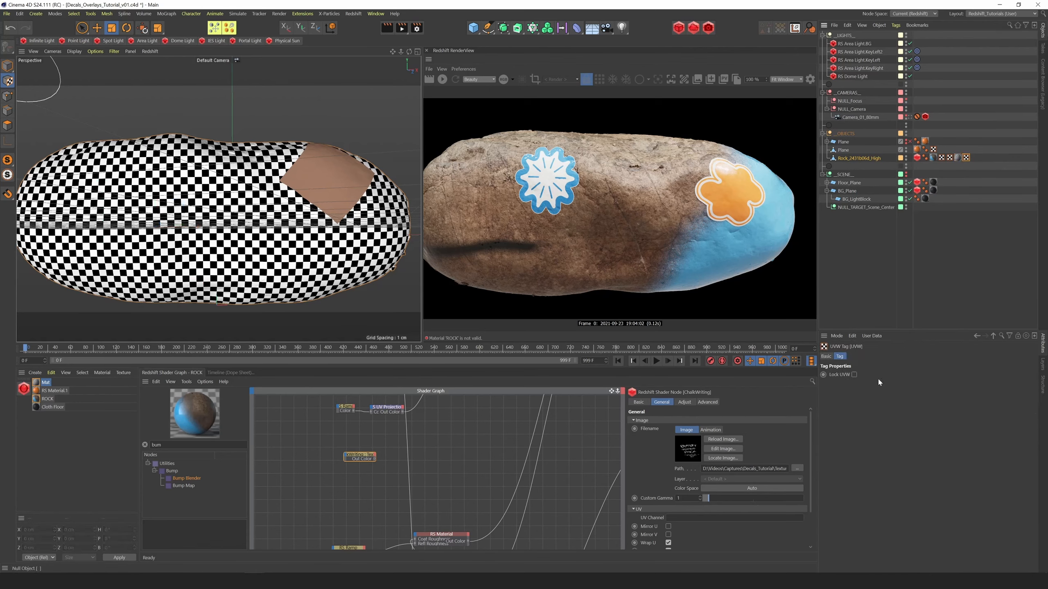
pyautogui.click(826, 356)
pyautogui.moveTo(866, 386); pyautogui.dragTo(756, 397)
pyautogui.write('CHALK UVs')
pyautogui.press('Return')
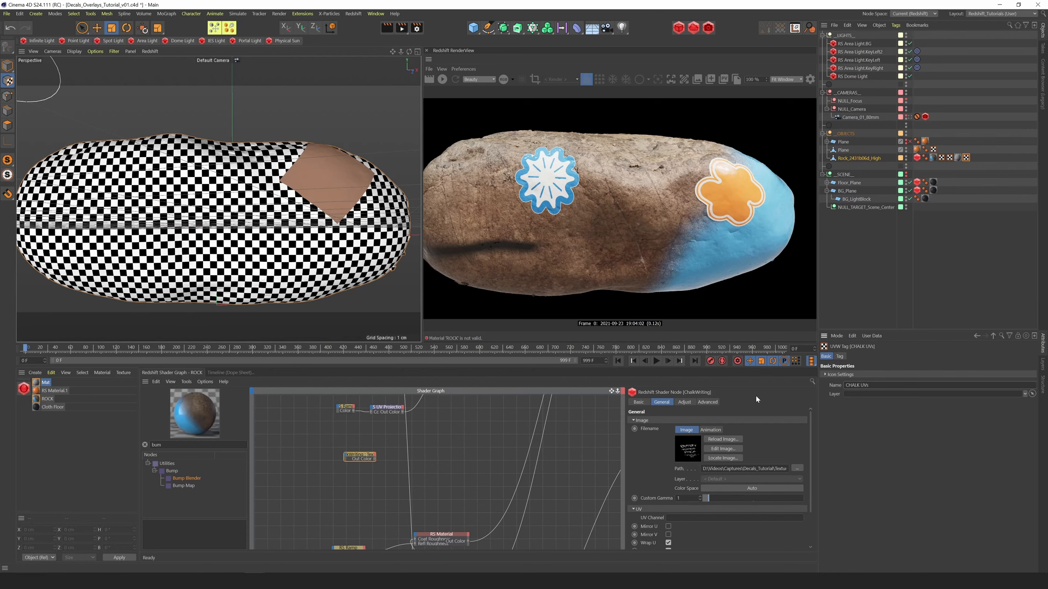
pyautogui.moveTo(966, 157); pyautogui.dragTo(936, 162)
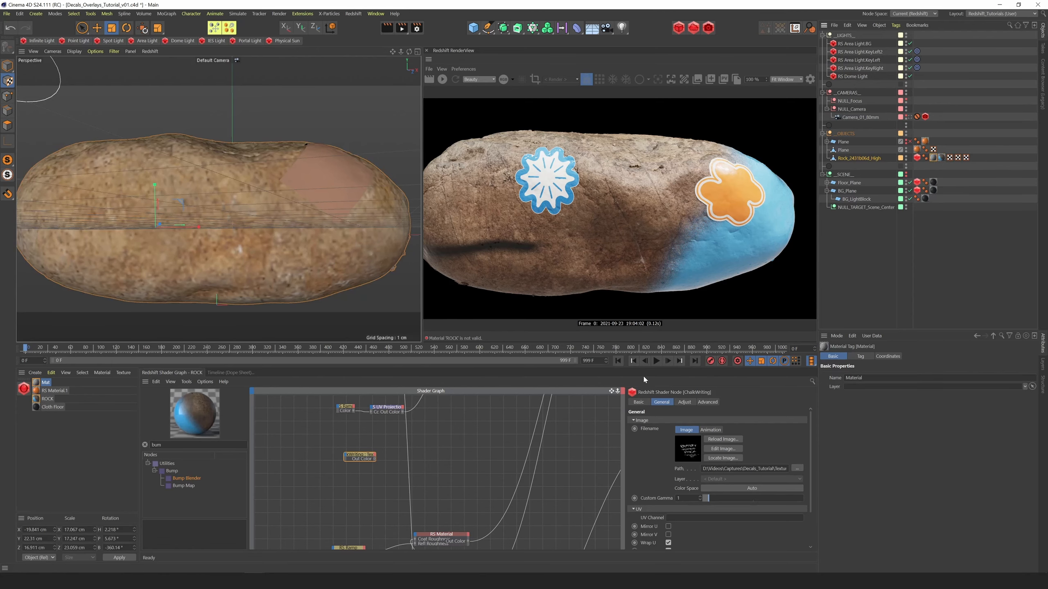
# Set the ChalkWriting texture's UV Channel to CHALK UVs and disable Wrap U and Wrap V
pyautogui.moveTo(612, 391); pyautogui.dragTo(649, 306)
pyautogui.moveTo(615, 391); pyautogui.dragTo(605, 472)
pyautogui.click(387, 454)
pyautogui.moveTo(387, 454); pyautogui.dragTo(386, 449)
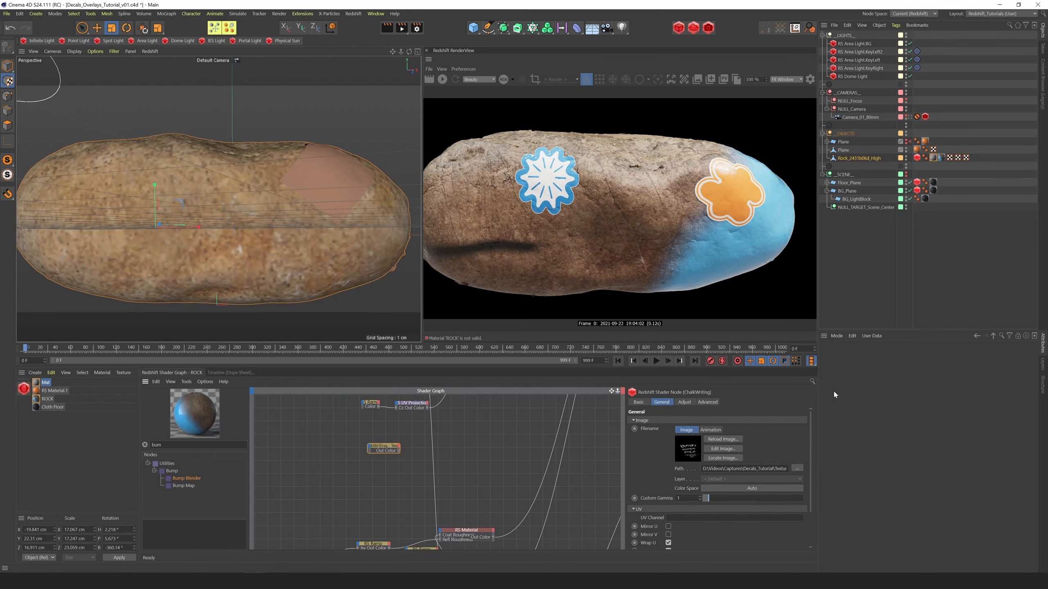
pyautogui.moveTo(723, 508); pyautogui.dragTo(680, 520)
pyautogui.scroll(-2, 815, 491)
pyautogui.click(668, 514)
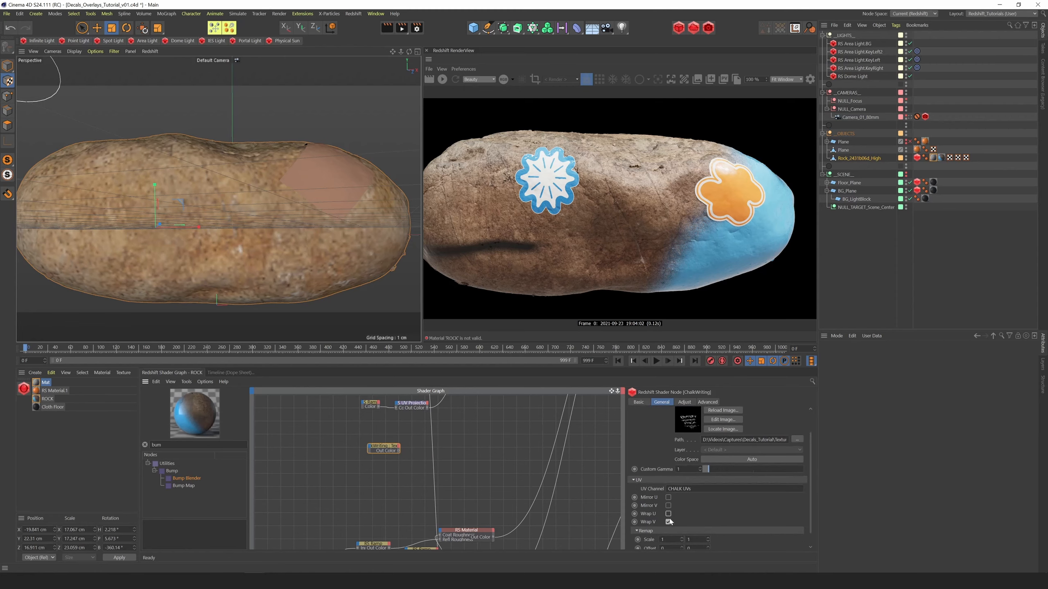
# Preview the chalk texture alone in the live render and set its horizontal Offset to -0.6
pyautogui.moveTo(611, 391); pyautogui.dragTo(511, 446)
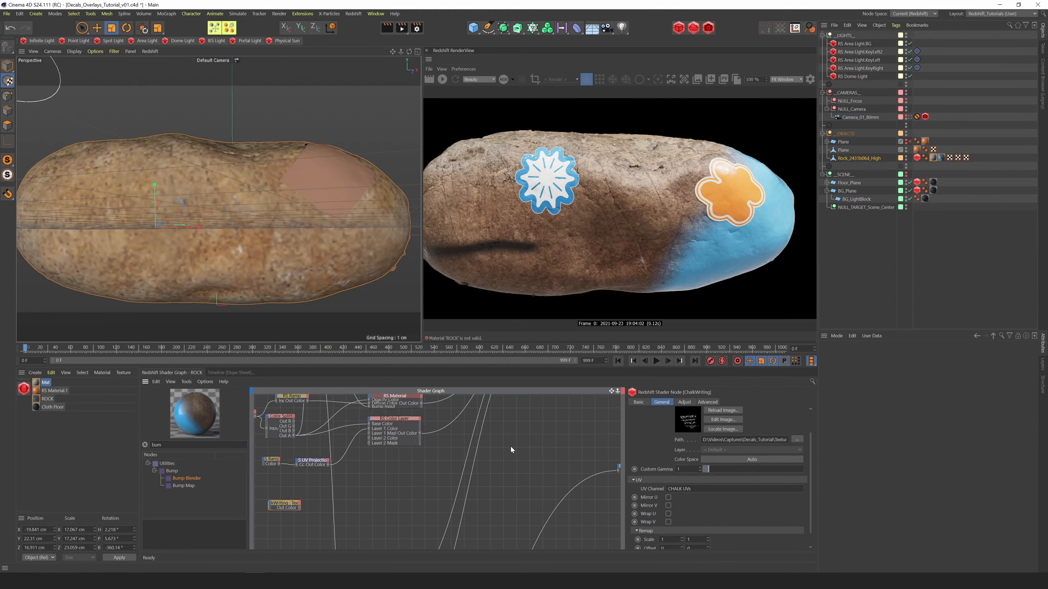
pyautogui.click(442, 79)
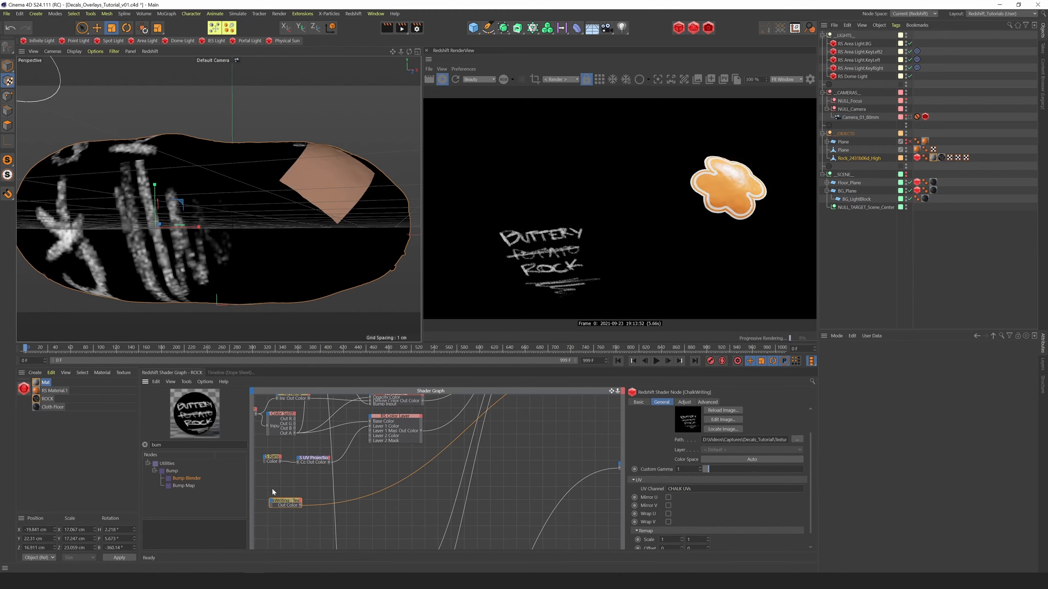
pyautogui.scroll(-1, 813, 484)
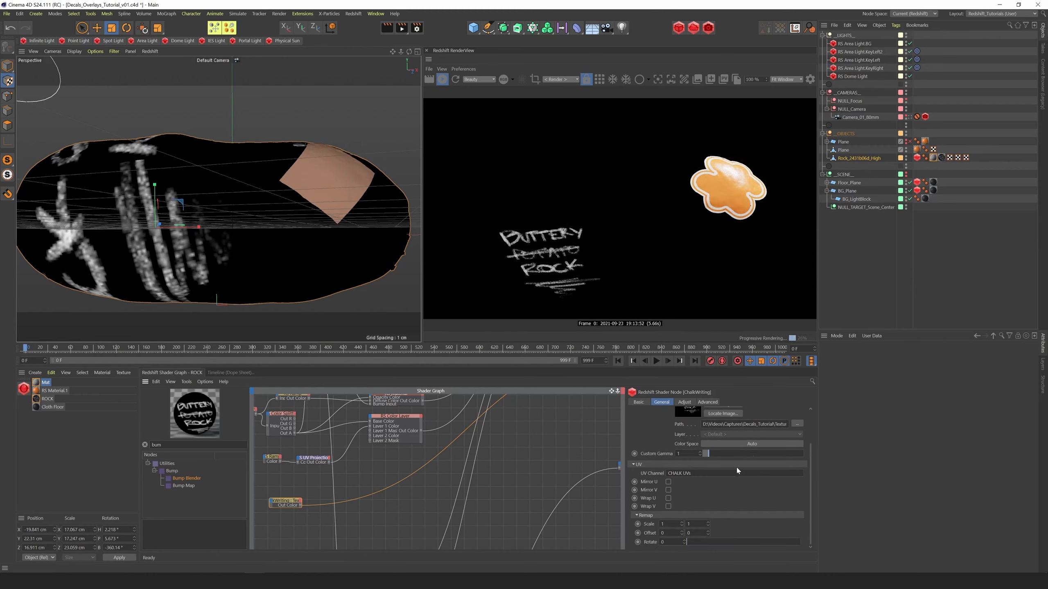
pyautogui.moveTo(682, 533); pyautogui.dragTo(604, 538)
pyautogui.write('-0.6')
pyautogui.press('Return')
# Set the chalk texture's Scale to 0.7 by 0.7 and its Offset to -0.391 and -0.05
pyautogui.write('0.8')
pyautogui.press('Tab')
pyautogui.write('0.8')
pyautogui.press('Tab')
pyautogui.moveTo(675, 525); pyautogui.dragTo(591, 536)
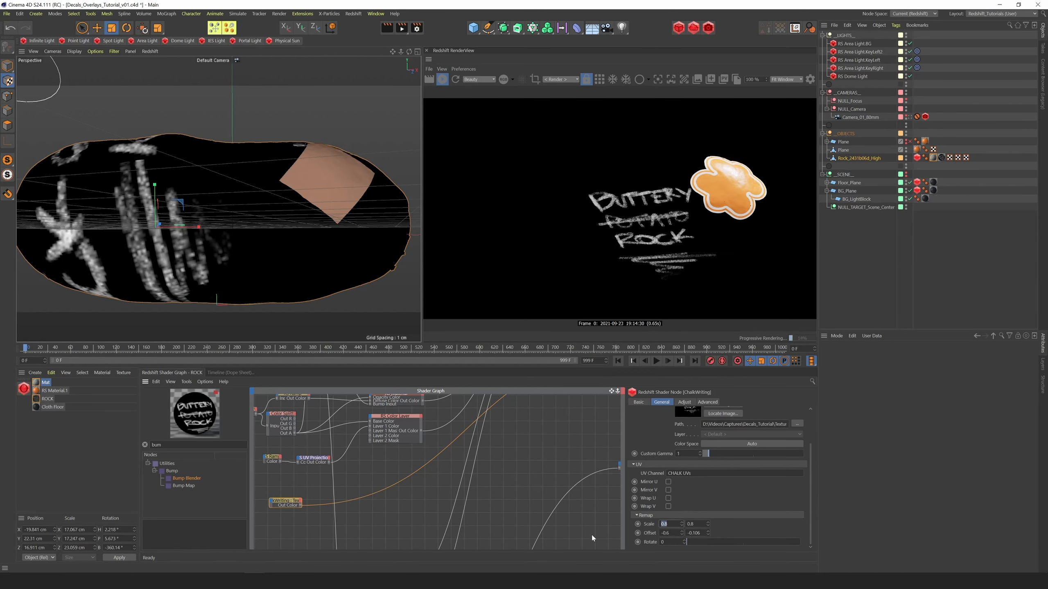
pyautogui.write('.7')
pyautogui.press('Tab')
pyautogui.write('.7')
pyautogui.press('Tab')
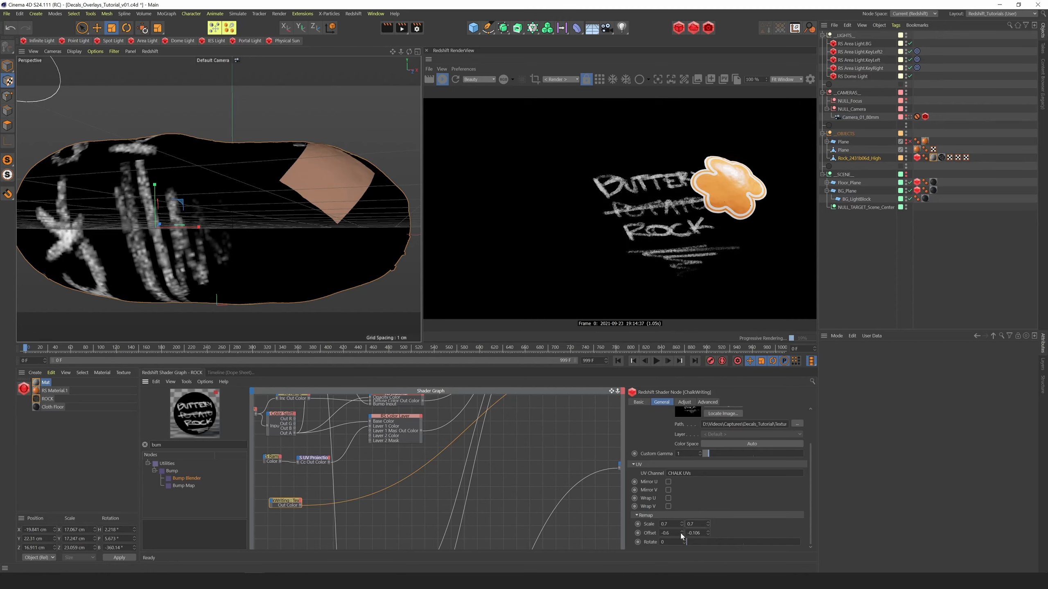
pyautogui.moveTo(681, 533); pyautogui.dragTo(707, 484)
# Add a Redshift Material node beside the ChalkWriting texture in the shader graph
pyautogui.moveTo(181, 445); pyautogui.dragTo(49, 461)
pyautogui.write('mater')
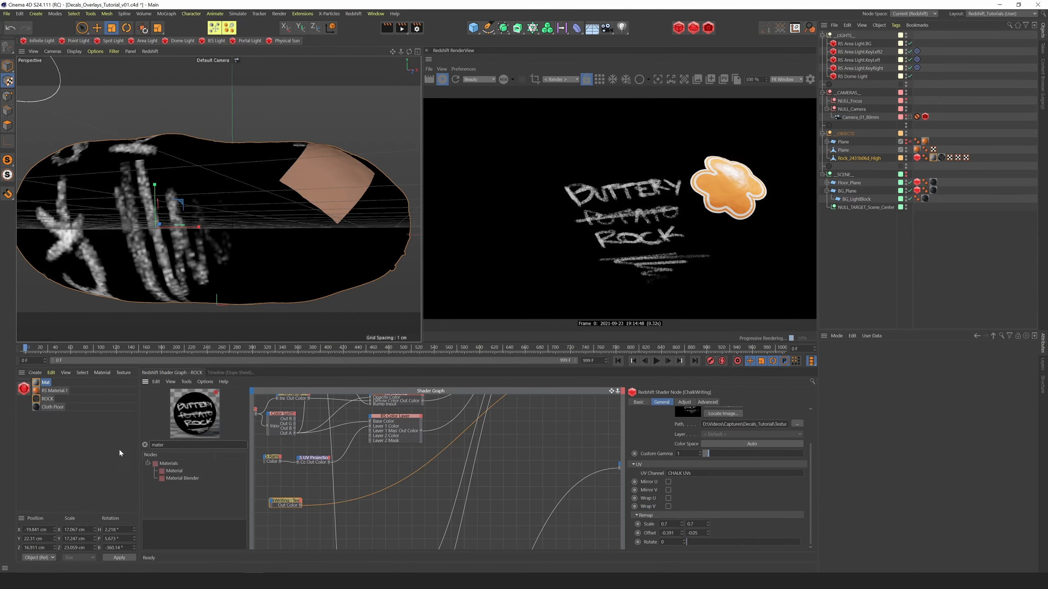
pyautogui.click(168, 473)
pyautogui.moveTo(415, 459); pyautogui.dragTo(352, 490)
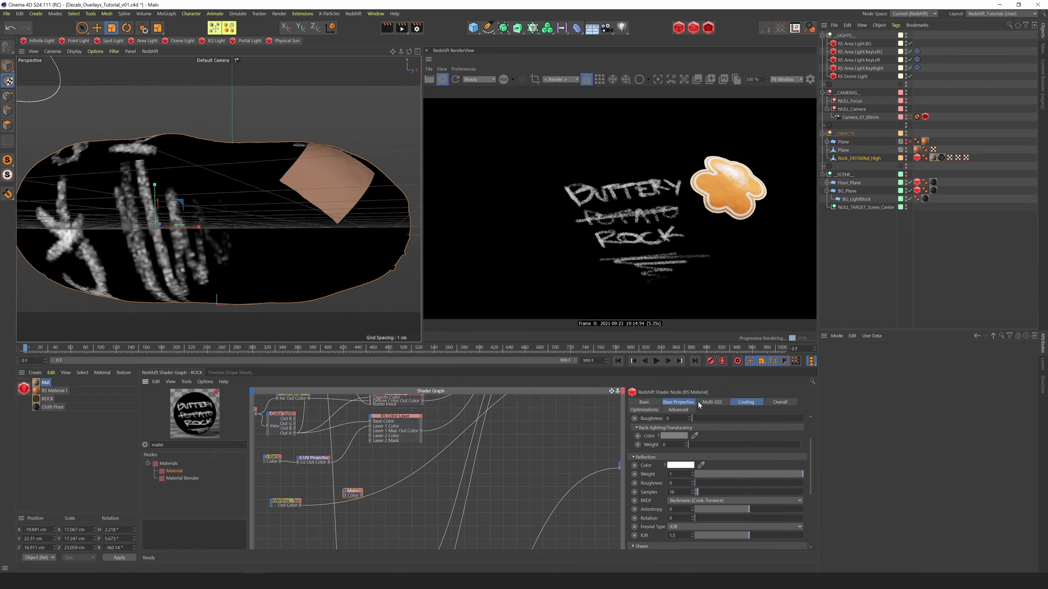
# Set the new chalk Material's diffuse color to a bright, pale blue
pyautogui.click(685, 402)
pyautogui.click(674, 428)
pyautogui.click(673, 436)
pyautogui.click(676, 445)
pyautogui.click(746, 462)
pyautogui.moveTo(631, 454); pyautogui.dragTo(652, 453)
pyautogui.moveTo(697, 444); pyautogui.dragTo(663, 454)
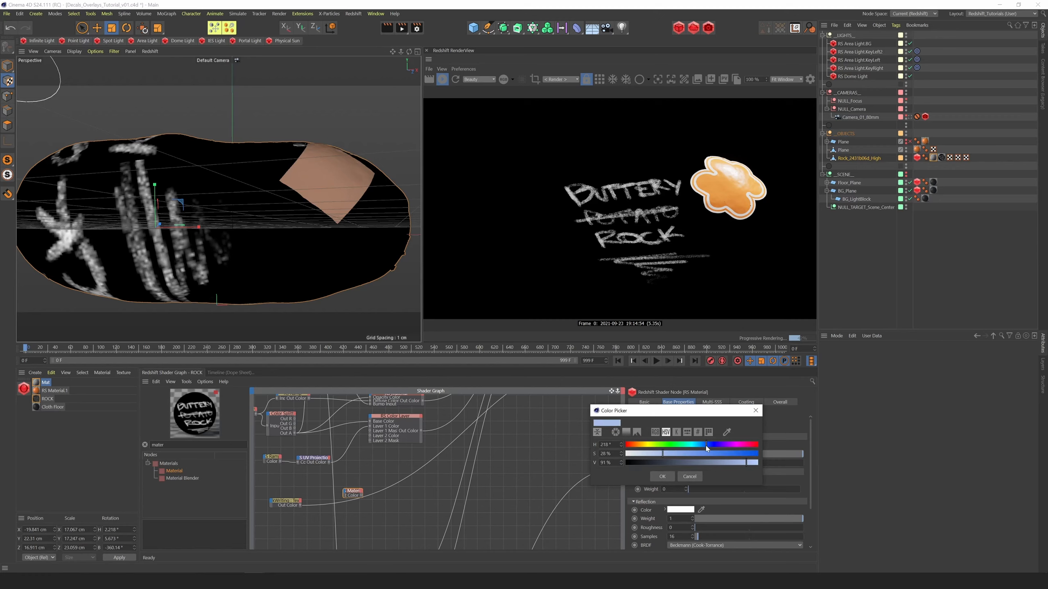
pyautogui.moveTo(746, 463); pyautogui.dragTo(753, 463)
pyautogui.click(662, 477)
# Set the chalk Material's reflection Weight to 0.19 and Roughness to 0.821, and raise its diffuse roughness
pyautogui.moveTo(764, 528); pyautogui.dragTo(783, 528)
pyautogui.click(715, 519)
pyautogui.moveTo(697, 460); pyautogui.dragTo(719, 462)
pyautogui.scroll(-3, 814, 481)
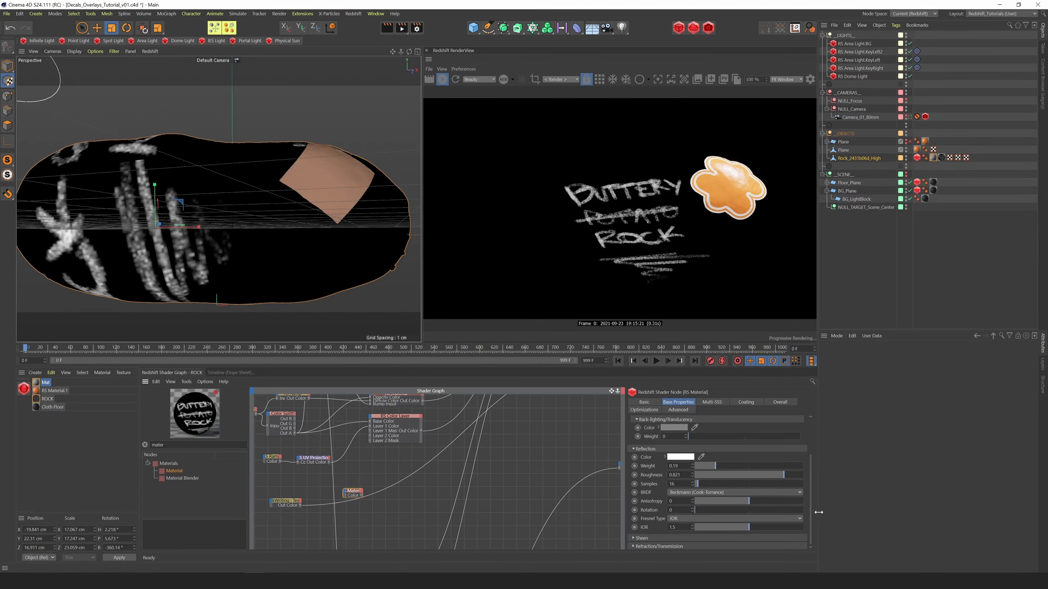
pyautogui.moveTo(364, 499); pyautogui.dragTo(368, 505)
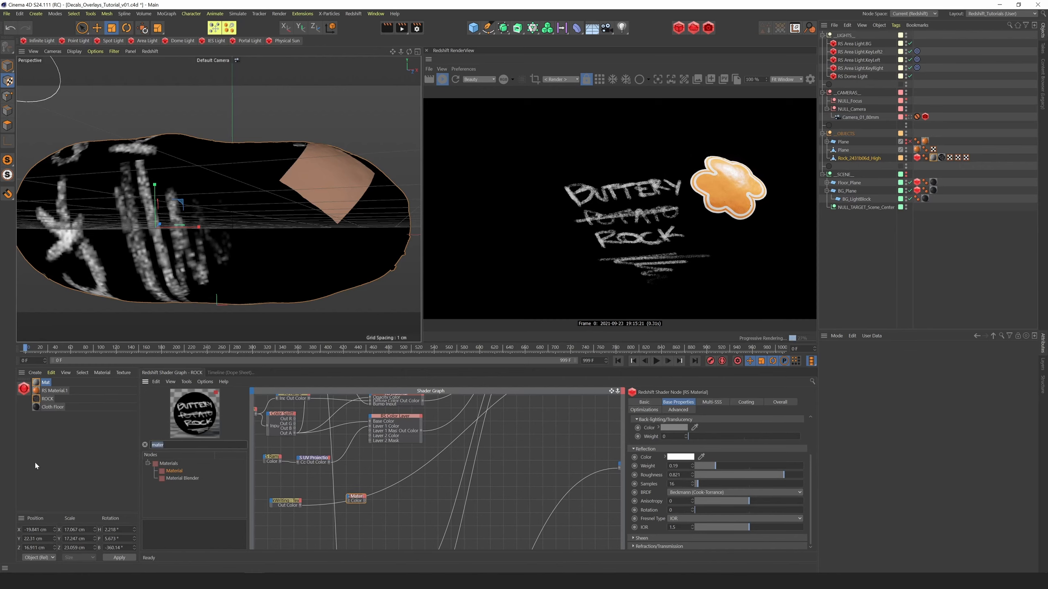
# Add a Maxon Noise node below the chalk Material and set its Type to FBM
pyautogui.write('max')
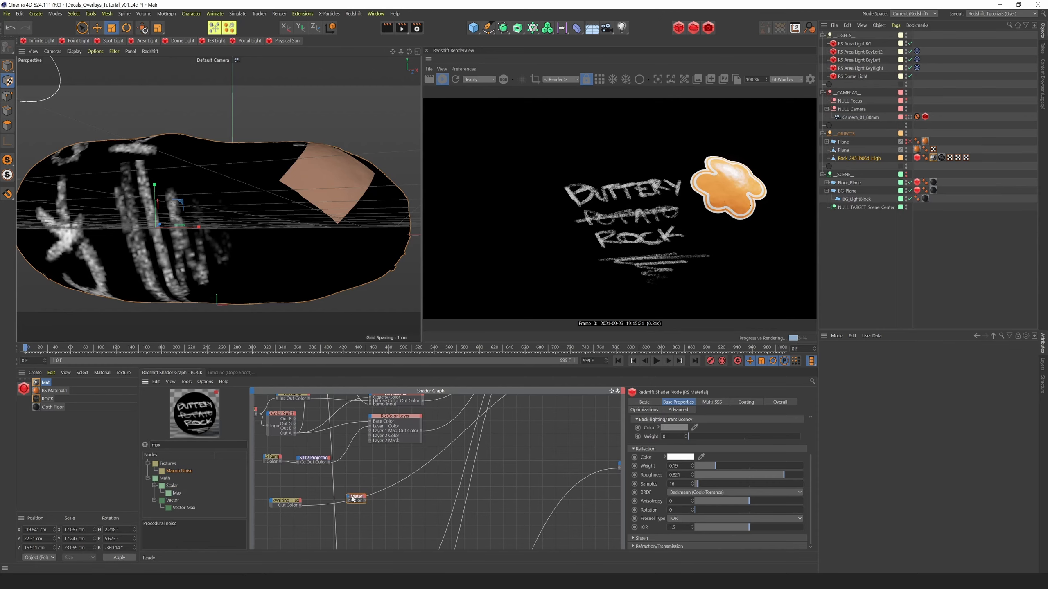
pyautogui.moveTo(178, 471); pyautogui.dragTo(303, 523)
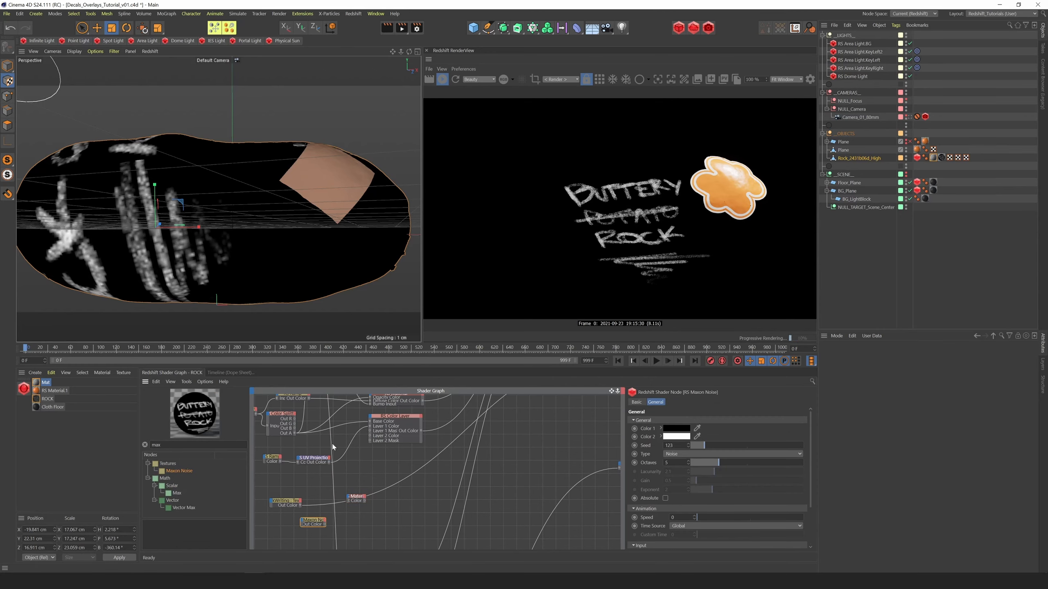
pyautogui.click(698, 454)
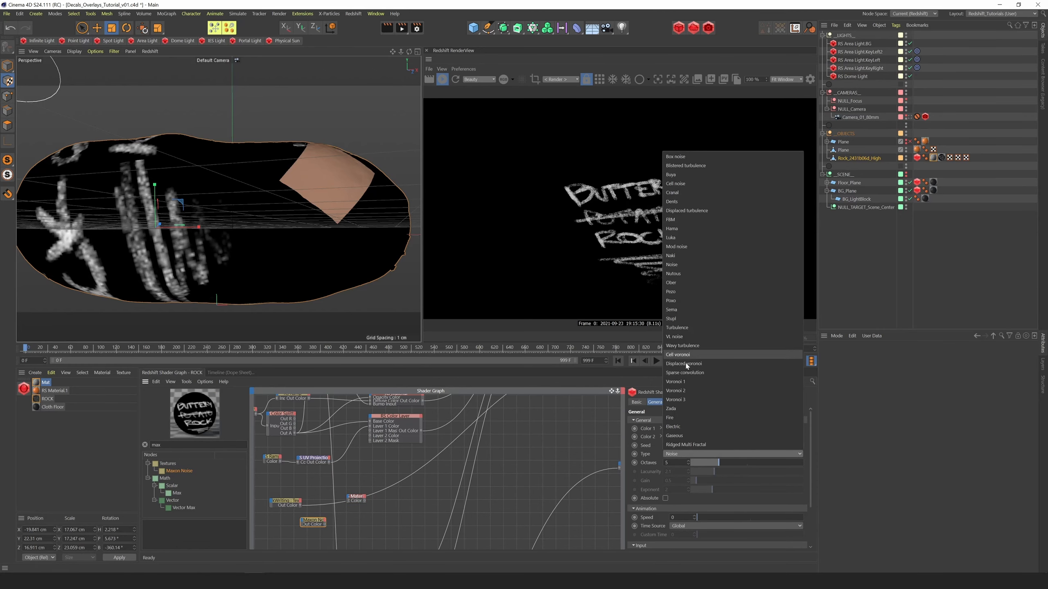
pyautogui.click(679, 220)
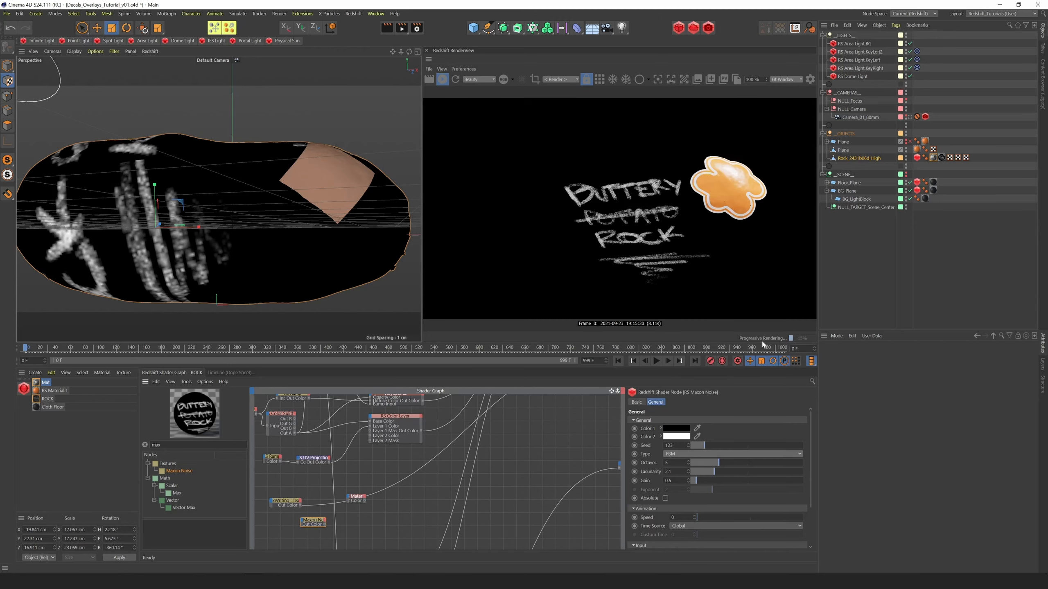
# Preview the Maxon Noise on the rock, set Lacunarity to 2.92 and Gain to 0.09, and reduce its Overall Scale
pyautogui.press('o')
pyautogui.moveTo(810, 457); pyautogui.dragTo(810, 497)
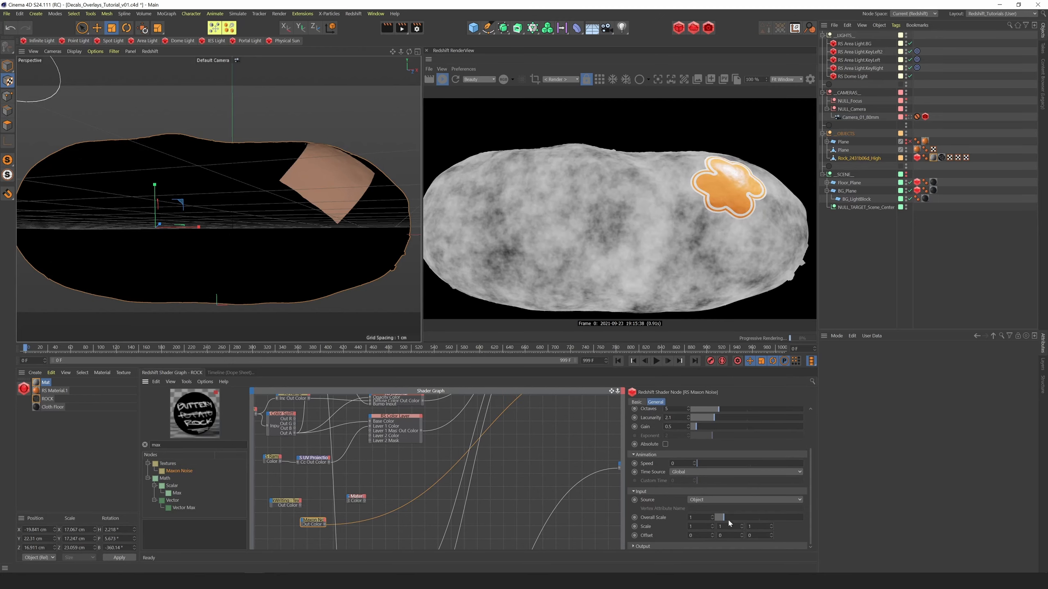
pyautogui.moveTo(725, 518); pyautogui.dragTo(718, 518)
pyautogui.moveTo(714, 418); pyautogui.dragTo(689, 429)
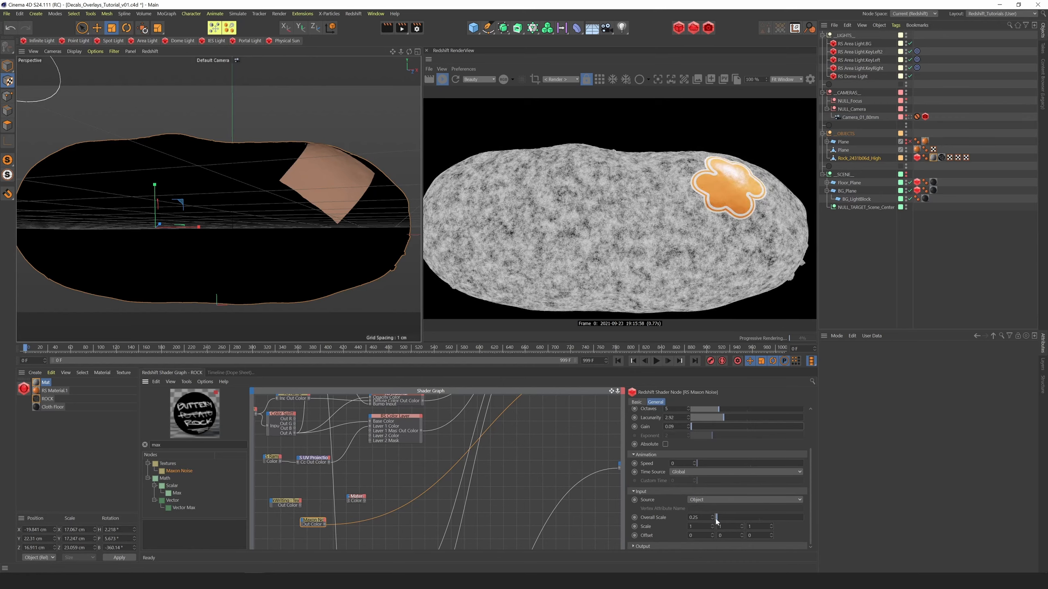
pyautogui.moveTo(716, 519); pyautogui.dragTo(716, 519)
# Raise the Maxon Noise's Contrast to about 0.41 and set its Overall Scale to 0.02
pyautogui.click(634, 546)
pyautogui.moveTo(809, 506); pyautogui.dragTo(809, 533)
pyautogui.moveTo(747, 545); pyautogui.dragTo(771, 545)
pyautogui.moveTo(702, 470); pyautogui.dragTo(626, 478)
pyautogui.write('0.02')
pyautogui.press('Return')
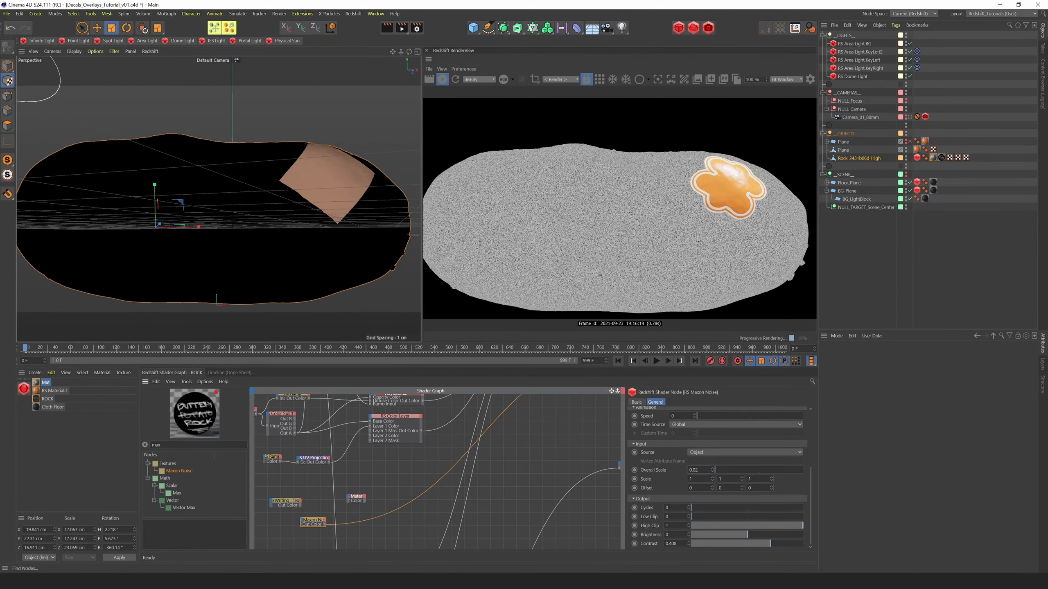
# Add a Bump Map node and feed the Maxon Noise through it into the chalk Material's Bump Input
pyautogui.moveTo(180, 445); pyautogui.dragTo(58, 452)
pyautogui.write('bump')
pyautogui.moveTo(184, 485); pyautogui.dragTo(349, 496)
pyautogui.moveTo(406, 531)
pyautogui.click(477, 559)
pyautogui.click(359, 497)
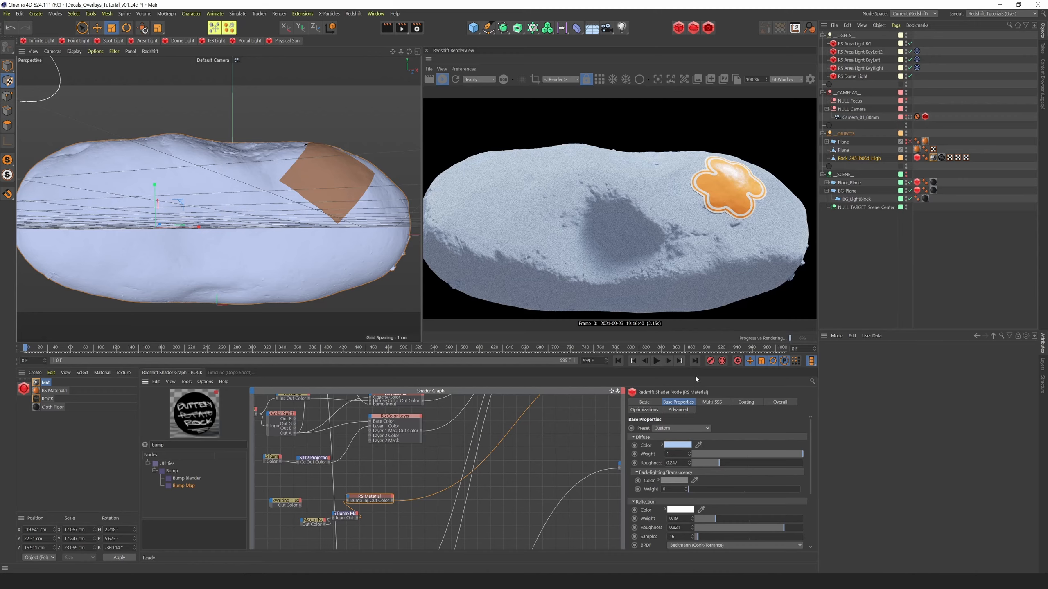
# Set the Bump Map's Height Scale to 1.445 and move the Maxon Noise node clear of it
pyautogui.click(357, 514)
pyautogui.click(796, 445)
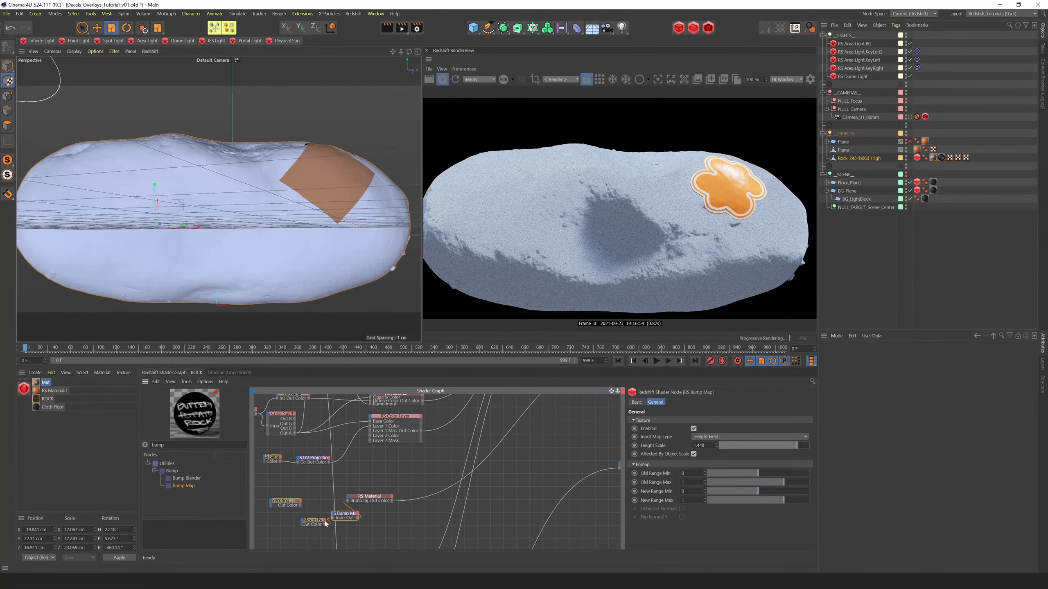
pyautogui.moveTo(308, 520); pyautogui.dragTo(290, 518)
# Connect the ChalkWriting texture to the chalk Material's Opacity Color and display the Material's Overall settings
pyautogui.click(299, 504)
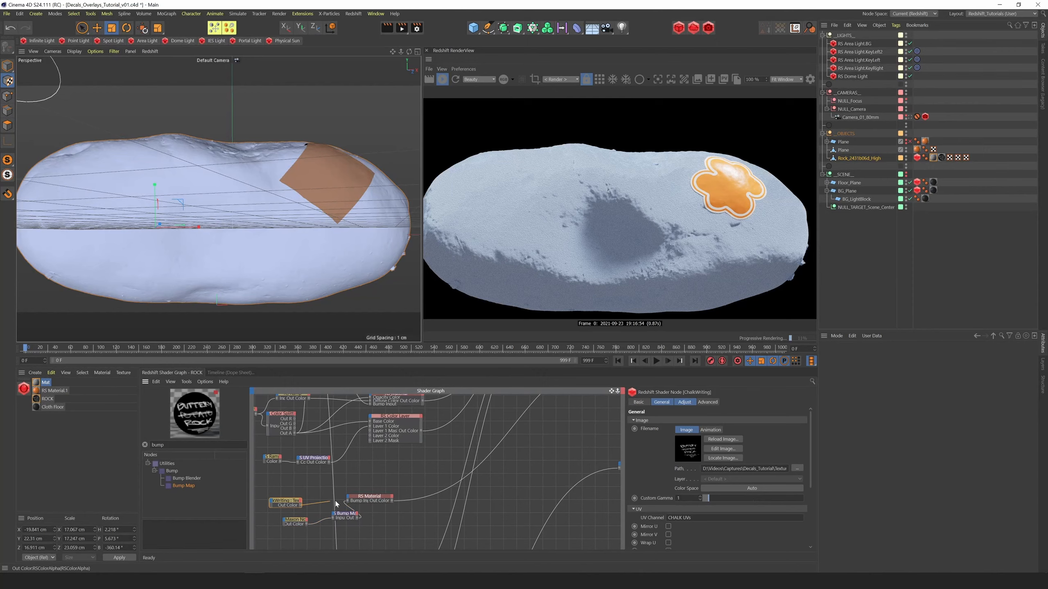
pyautogui.moveTo(329, 503); pyautogui.dragTo(323, 511)
pyautogui.moveTo(300, 508); pyautogui.dragTo(349, 499)
pyautogui.moveTo(450, 531)
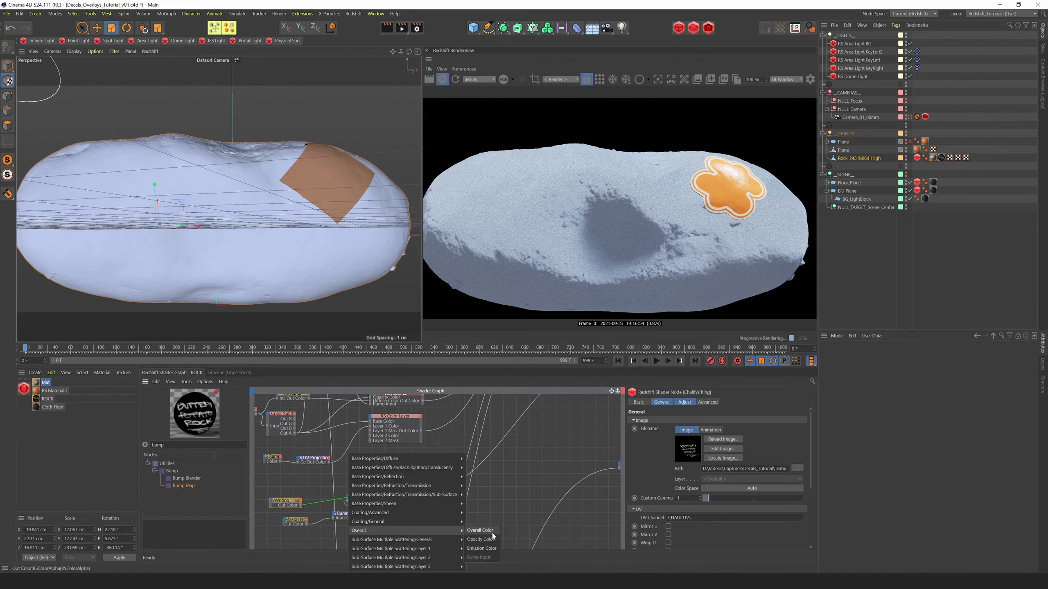
pyautogui.click(481, 540)
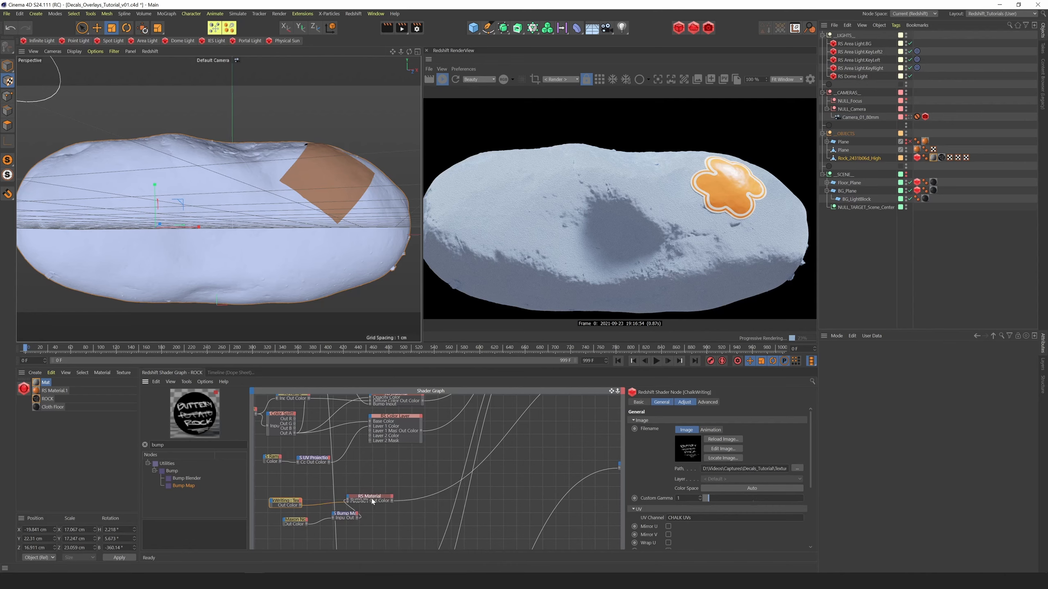
pyautogui.click(384, 497)
pyautogui.click(780, 402)
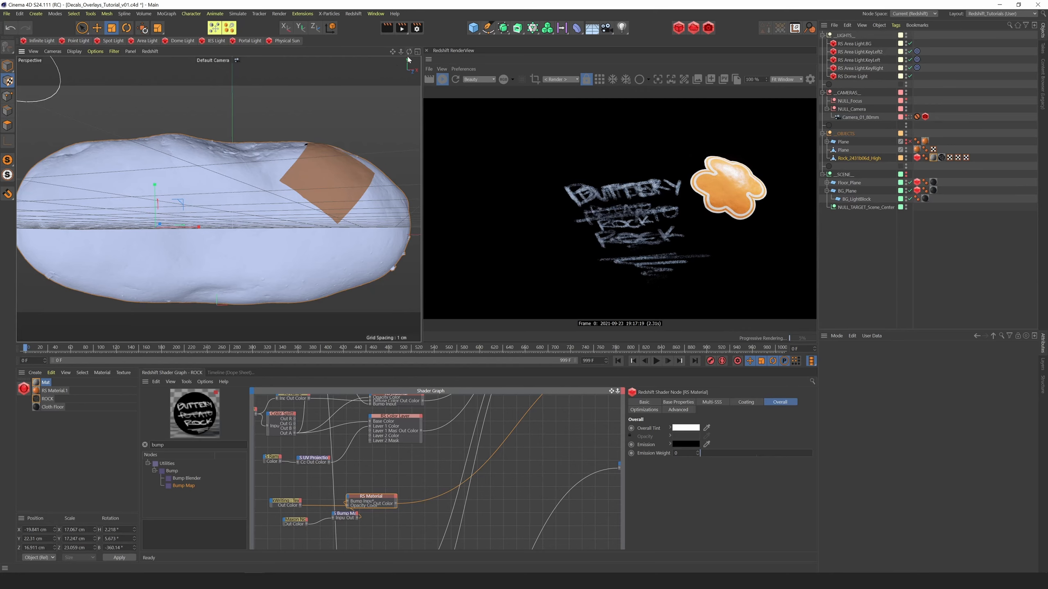
# Inspect the chalk writing on the rock, tidy the Bump Map's placement, and enable Alpha Is Luminance on the ChalkWriting texture
pyautogui.moveTo(409, 52); pyautogui.dragTo(392, 73)
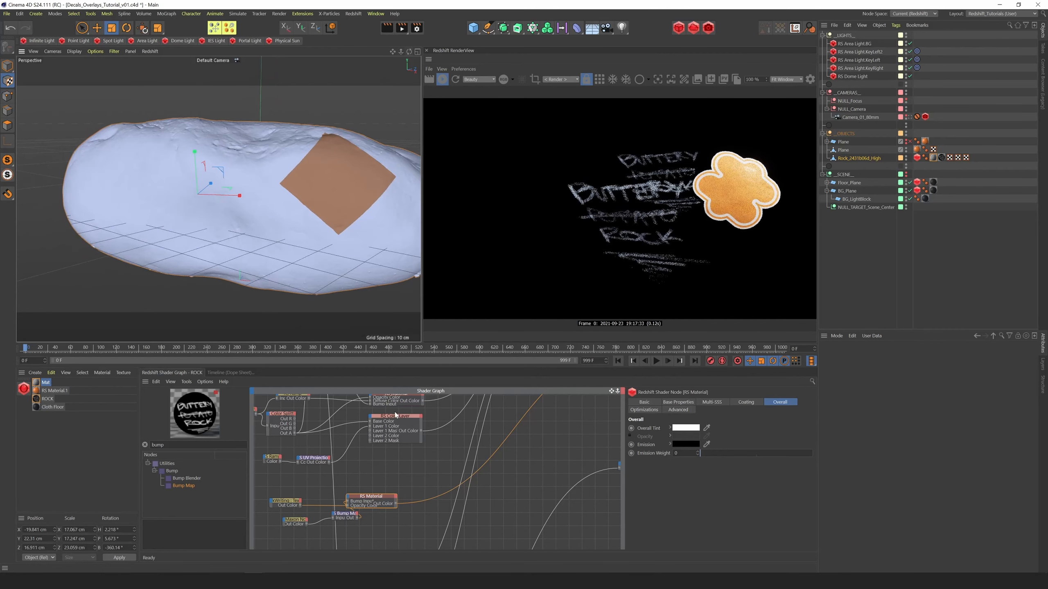
pyautogui.click(288, 504)
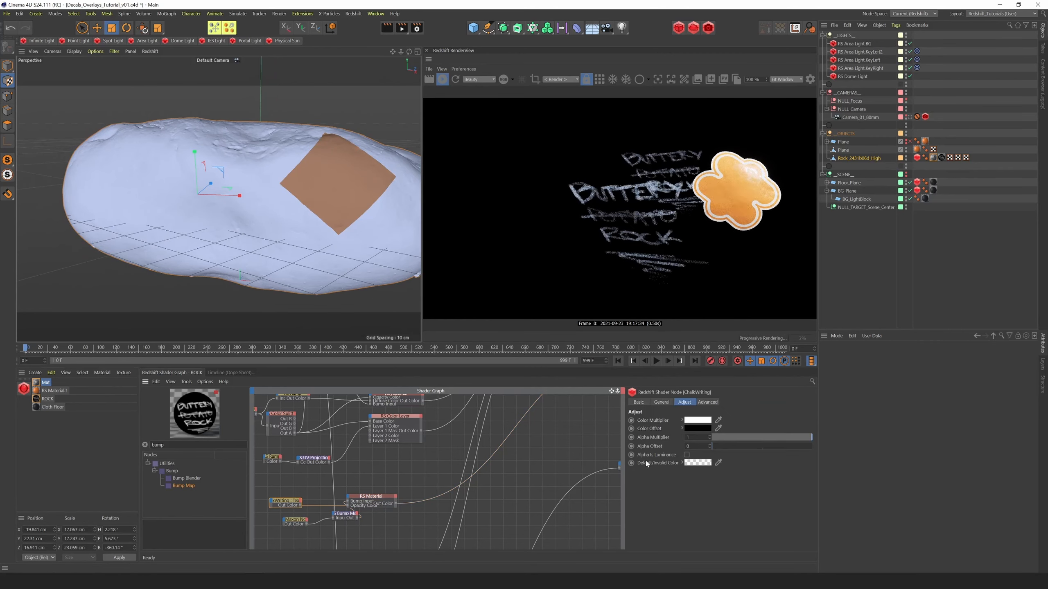
pyautogui.click(376, 499)
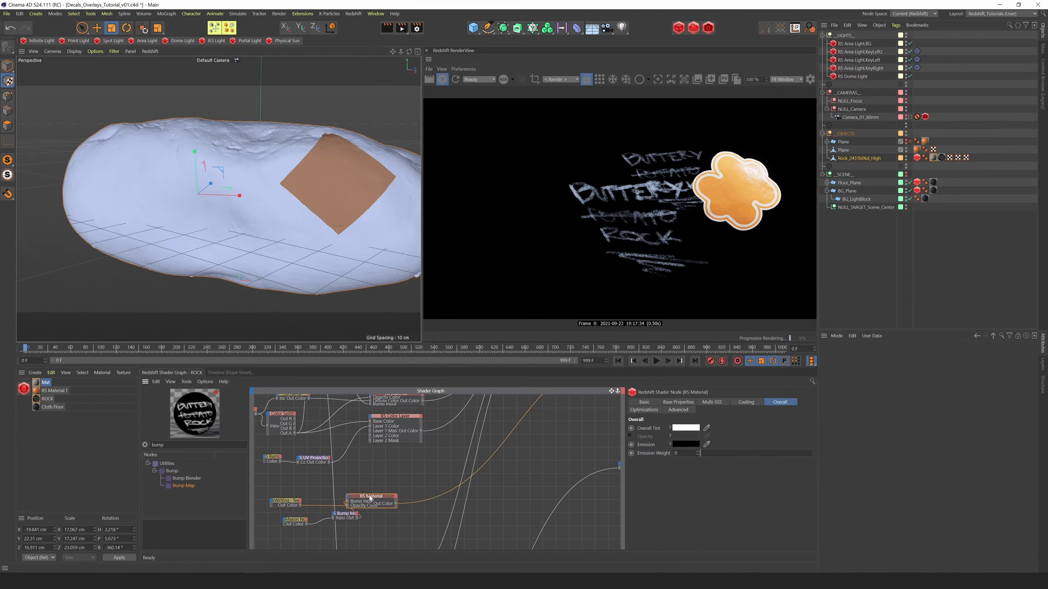
pyautogui.click(298, 503)
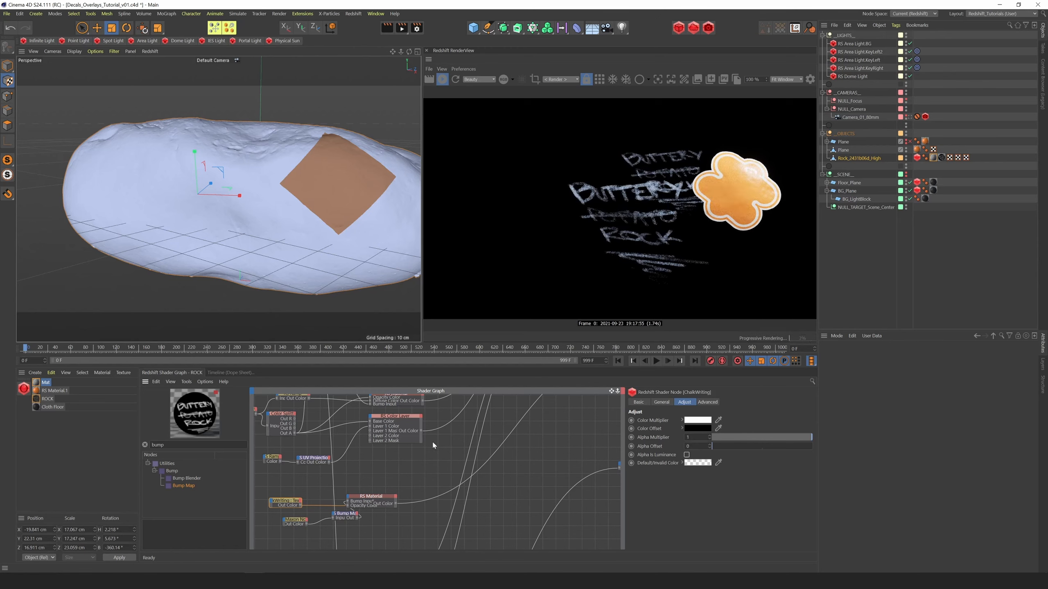
pyautogui.moveTo(614, 392); pyautogui.dragTo(635, 359)
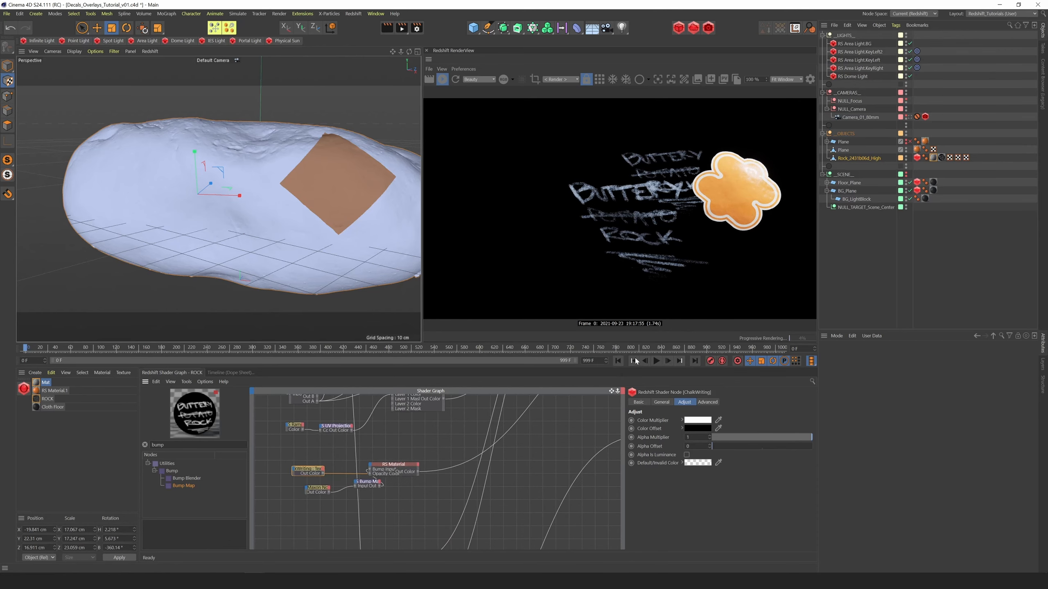
pyautogui.click(366, 485)
pyautogui.moveTo(364, 485); pyautogui.dragTo(339, 486)
pyautogui.click(312, 470)
pyautogui.click(687, 455)
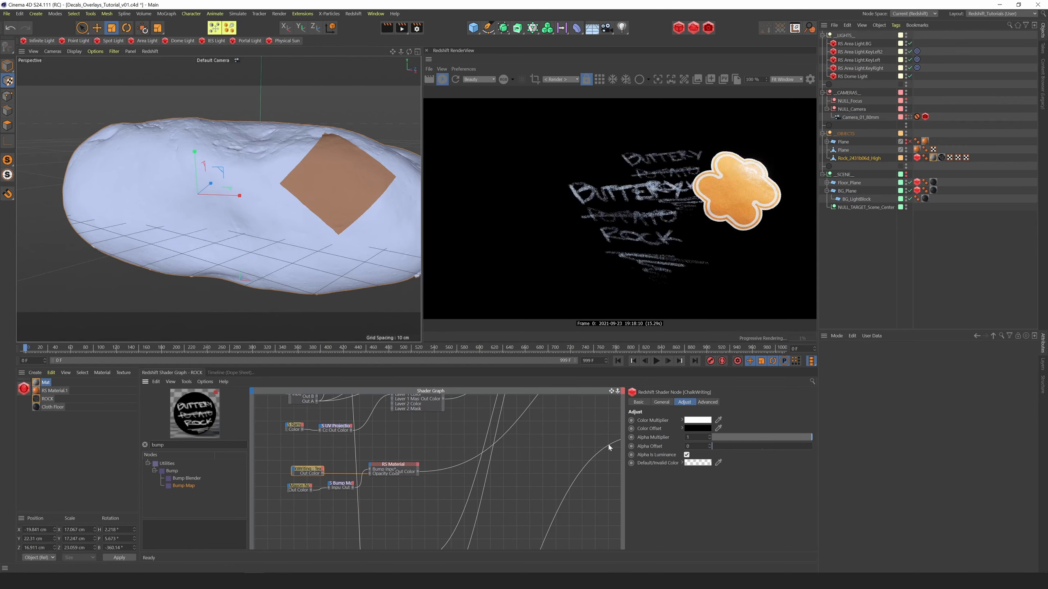
# Add a Color Layer node below the chalk Material and connect the ChalkWriting texture to its Base Color
pyautogui.moveTo(188, 446); pyautogui.dragTo(8, 460)
pyautogui.write('color la')
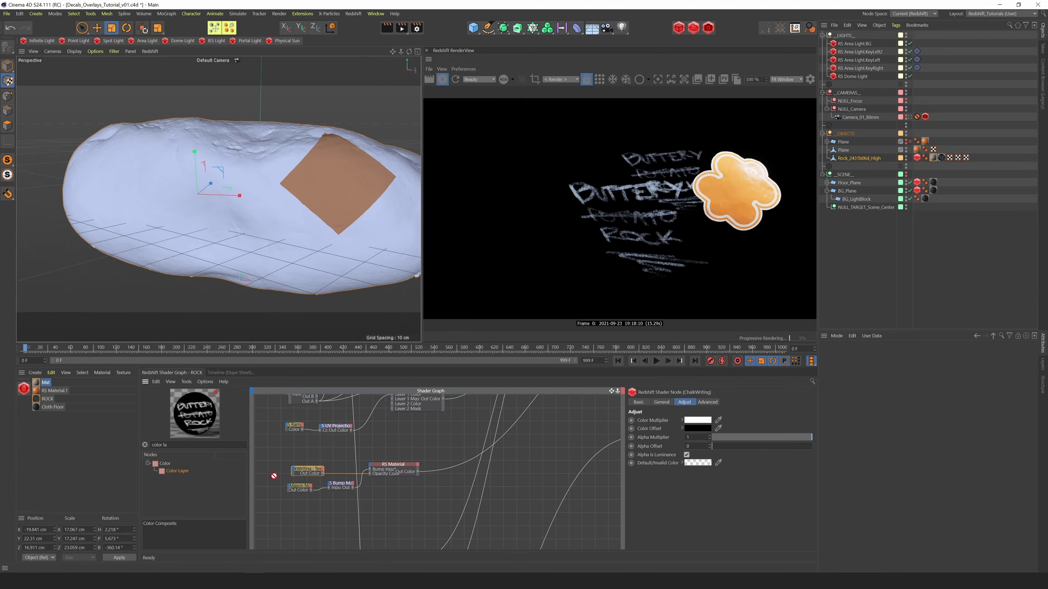
pyautogui.moveTo(274, 476); pyautogui.dragTo(388, 493)
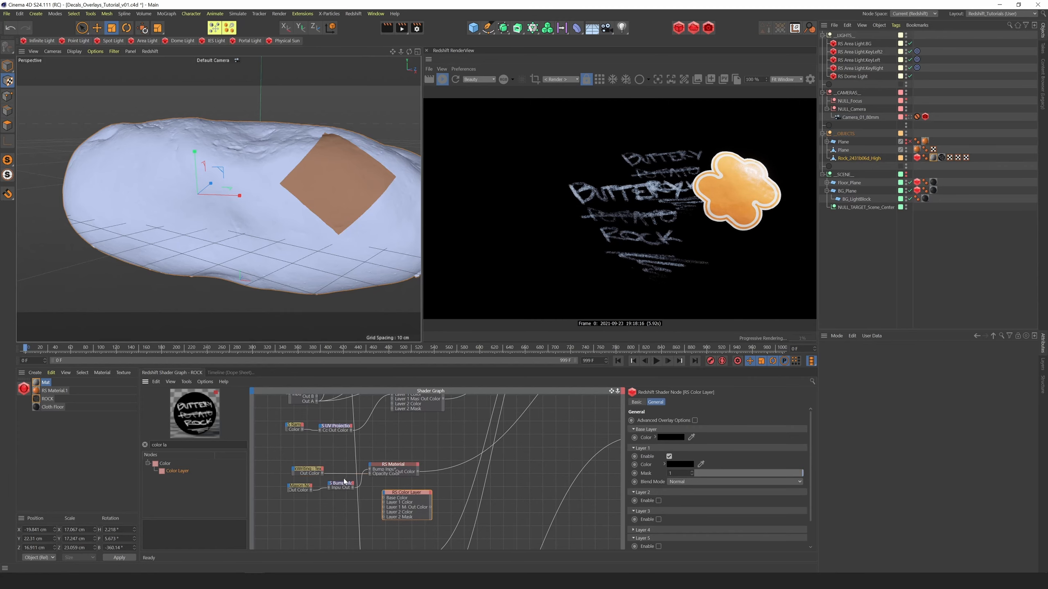
pyautogui.click(406, 469)
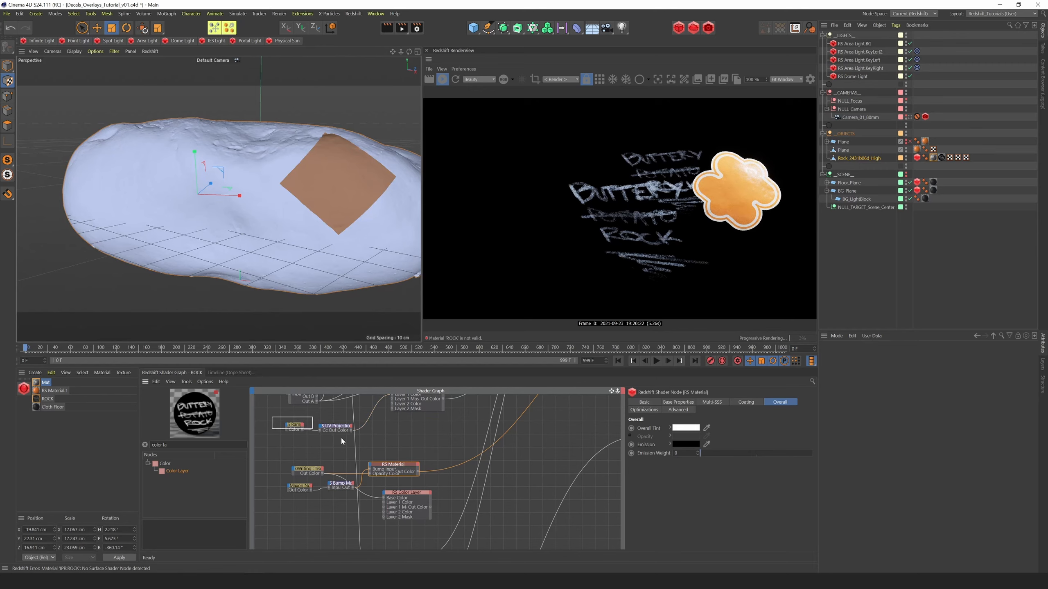
# Duplicate the Ramp and UV Projection nodes below the Maxon Noise and preview the copied UV Projection on the rock
pyautogui.moveTo(342, 439); pyautogui.dragTo(340, 433)
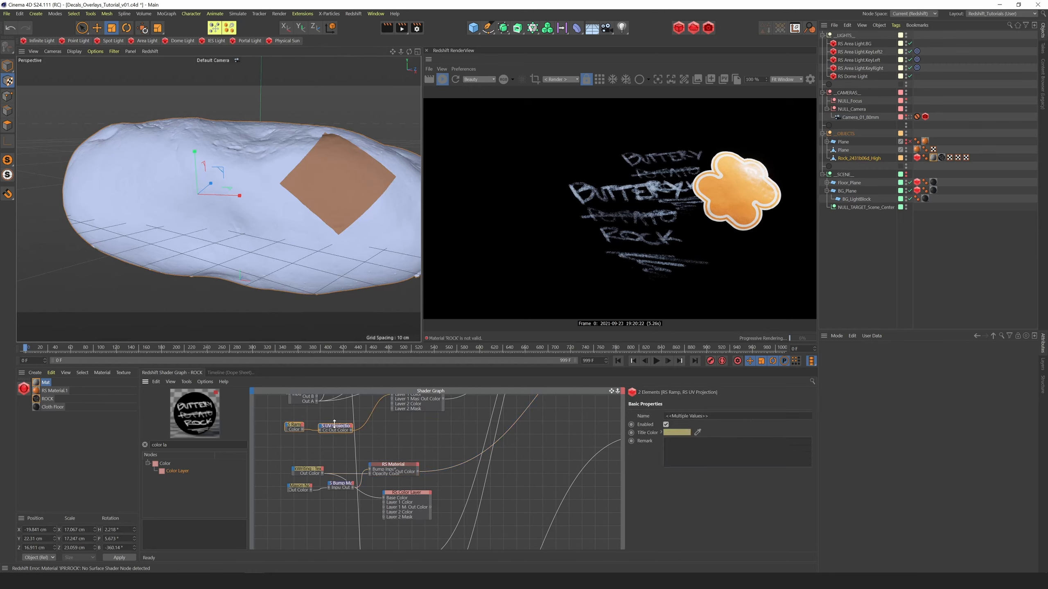
pyautogui.moveTo(334, 430); pyautogui.dragTo(341, 511)
pyautogui.click(334, 510)
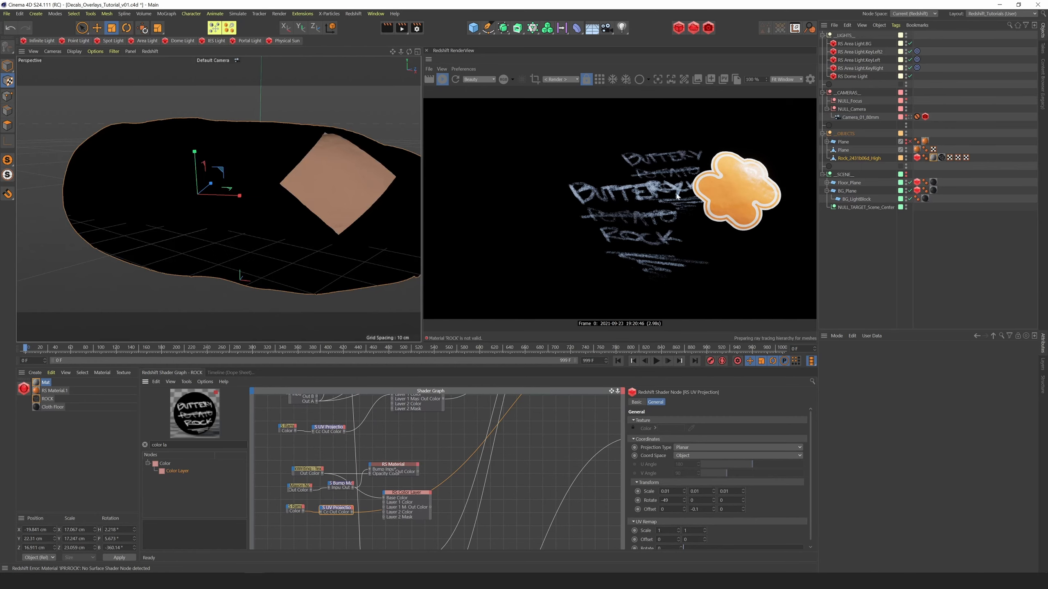
# Set the copied UV Projection's transform Offset Y to 0 and its Rotate X to -75
pyautogui.moveTo(701, 510); pyautogui.dragTo(641, 526)
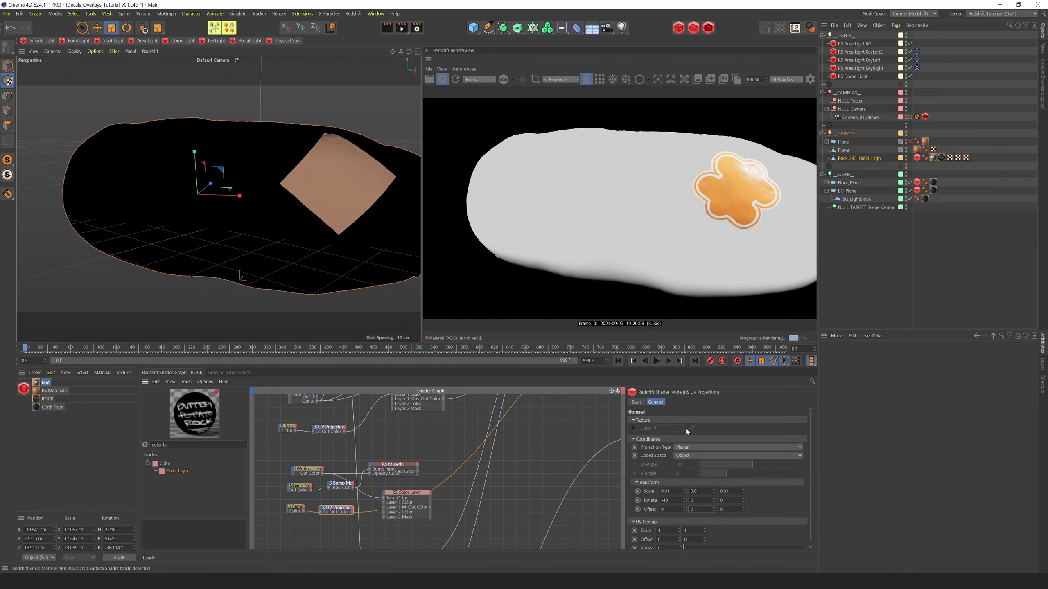
pyautogui.moveTo(685, 500)
pyautogui.mouseDown()
pyautogui.moveTo(684, 509)
pyautogui.moveTo(686, 475)
pyautogui.moveTo(696, 516)
pyautogui.mouseUp()
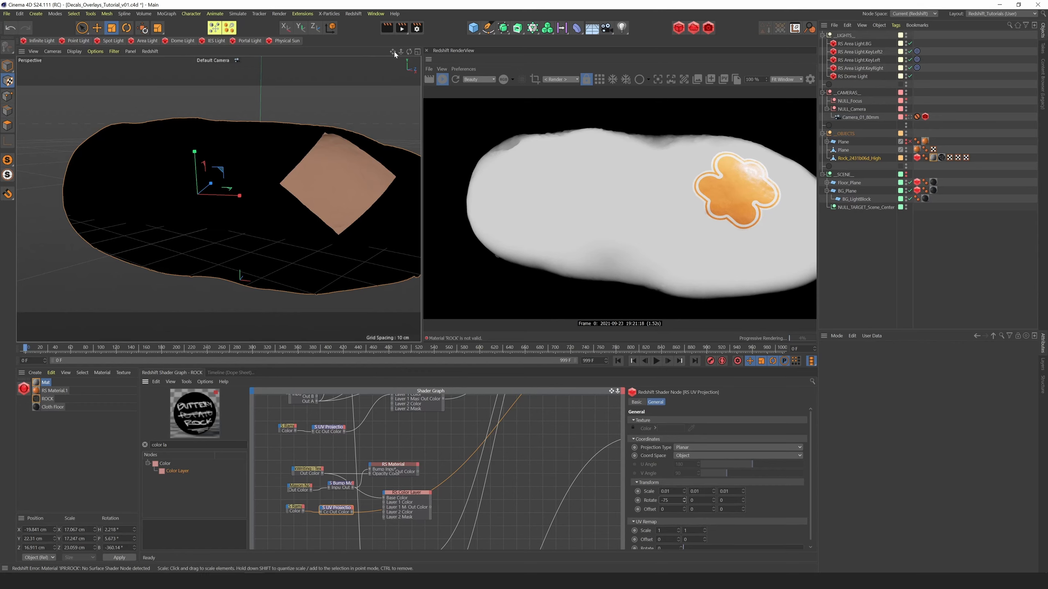
pyautogui.moveTo(401, 51)
pyautogui.mouseDown()
pyautogui.moveTo(375, 55)
pyautogui.moveTo(411, 52)
pyautogui.moveTo(336, 49)
pyautogui.moveTo(394, 51)
pyautogui.mouseUp()
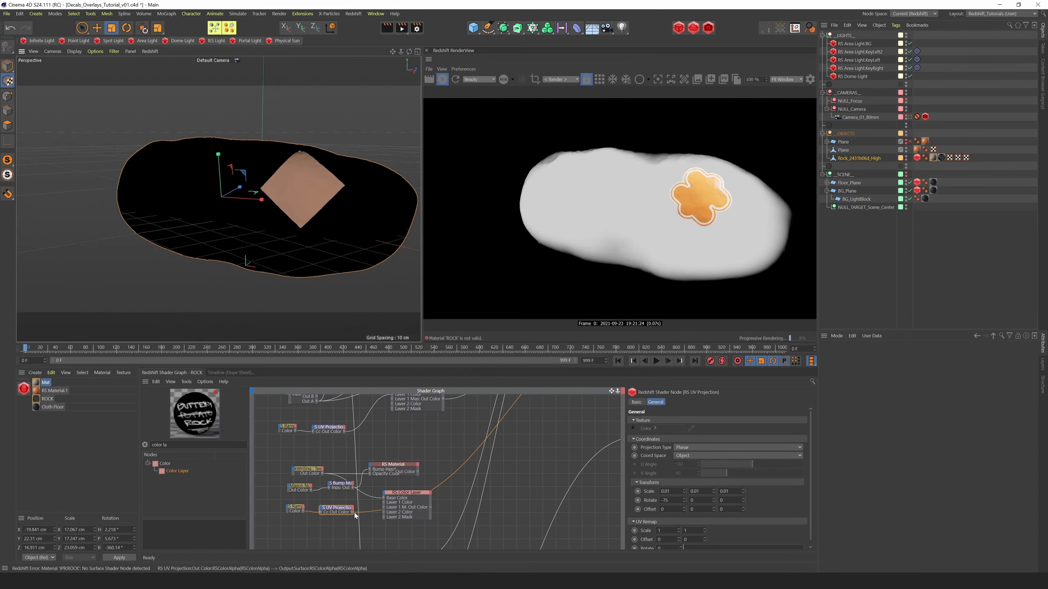
# Connect the copied UV Projection to the Color Layer's Layer 1 Color and set Layer 1's Blend Mode to Multiply
pyautogui.moveTo(352, 512); pyautogui.dragTo(385, 503)
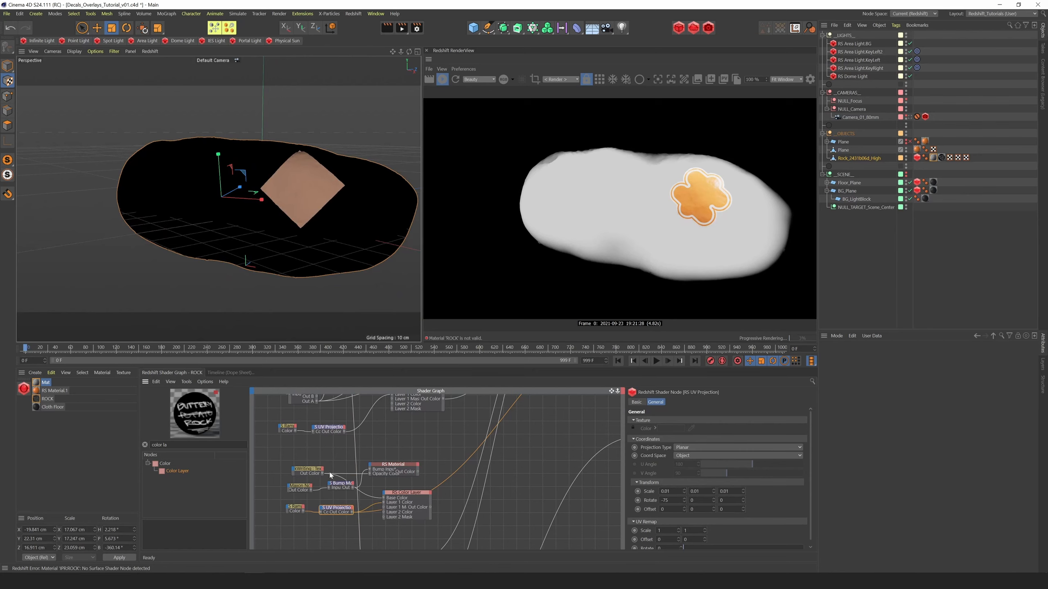
pyautogui.click(407, 499)
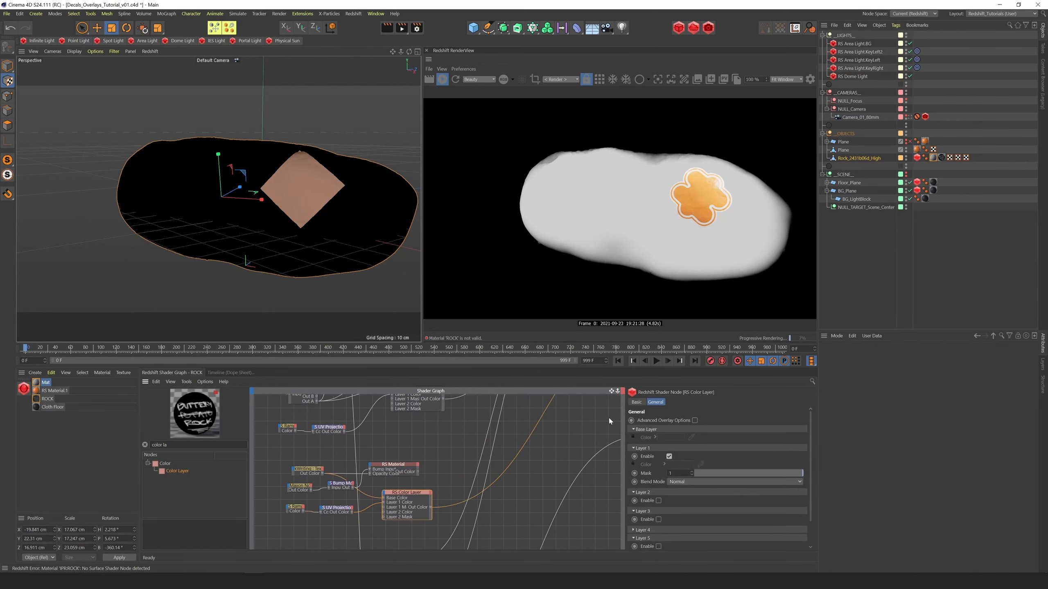
pyautogui.click(680, 483)
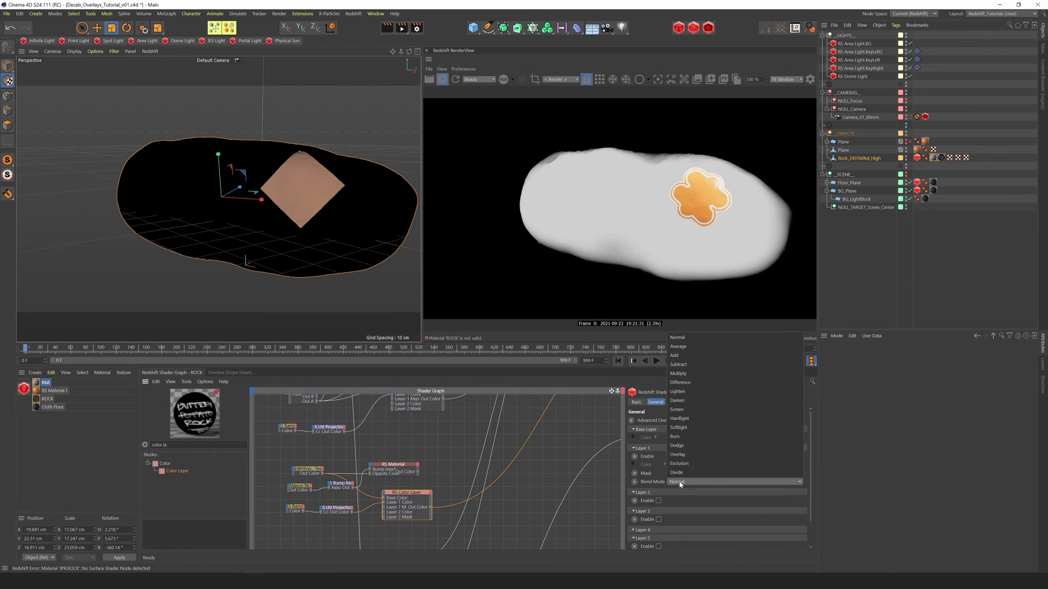
pyautogui.click(681, 374)
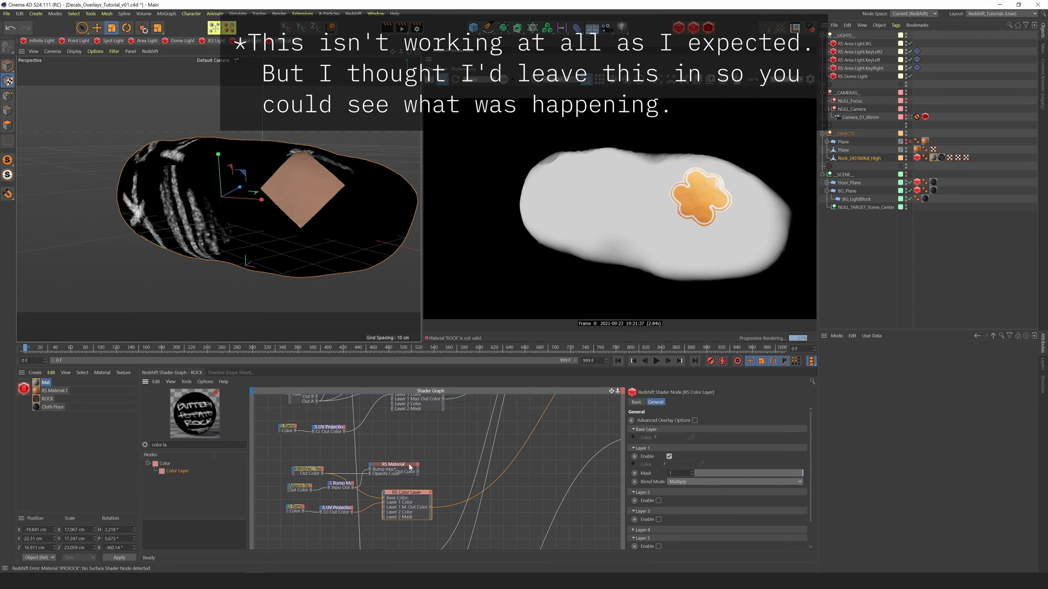
# Spread the chalk Material and ChalkWriting texture nodes apart to make the Color Layer's connections readable
pyautogui.moveTo(396, 464); pyautogui.dragTo(406, 463)
pyautogui.click(427, 494)
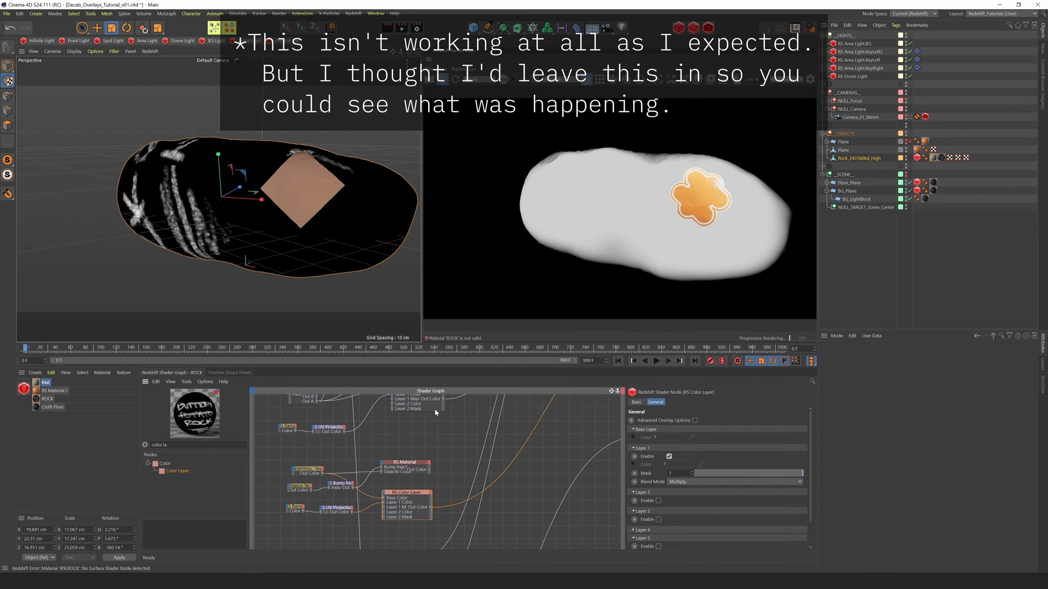
pyautogui.click(336, 508)
pyautogui.click(409, 492)
pyautogui.moveTo(308, 469); pyautogui.dragTo(309, 460)
pyautogui.click(412, 492)
# Toggle the Color Layer's Layer 1 off and on to compare the chalk writing, keeping its Blend Mode at Multiply
pyautogui.click(669, 457)
pyautogui.click(669, 457)
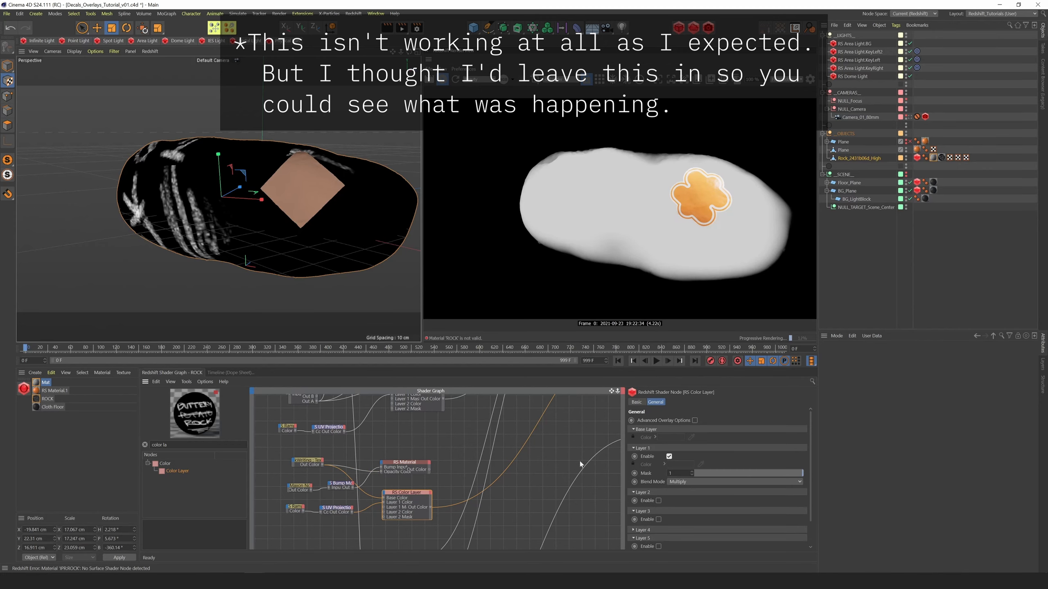
pyautogui.moveTo(414, 491); pyautogui.dragTo(417, 489)
pyautogui.click(669, 457)
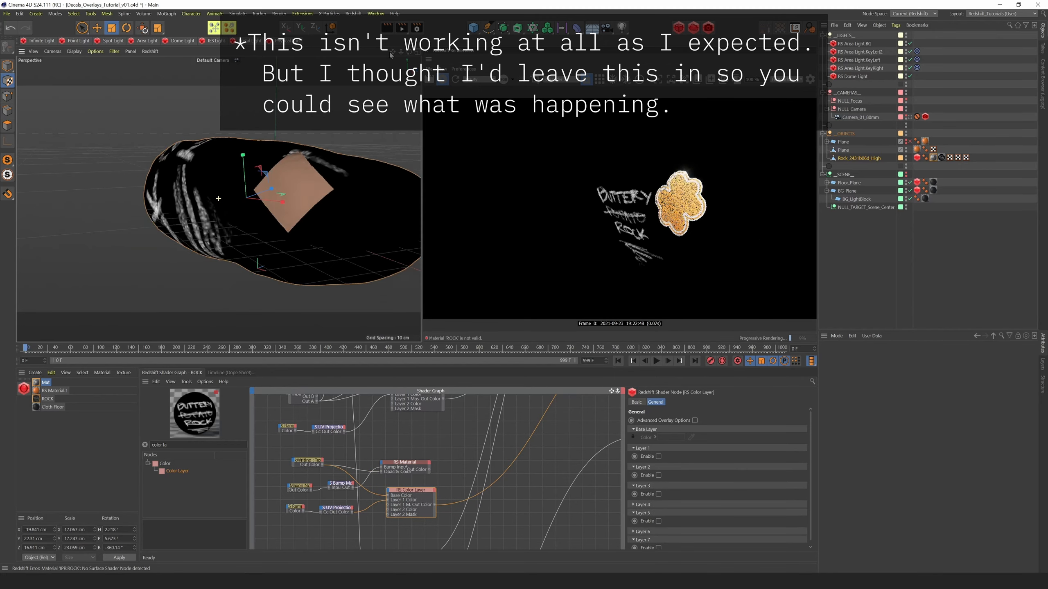
pyautogui.click(659, 456)
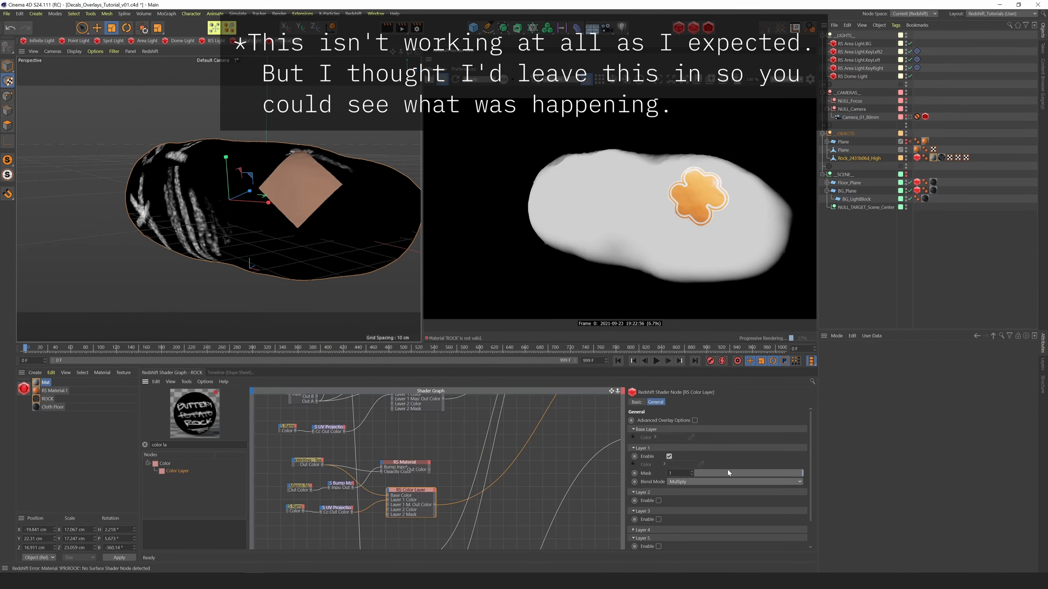
pyautogui.click(681, 482)
pyautogui.click(701, 376)
pyautogui.moveTo(436, 502); pyautogui.dragTo(448, 503)
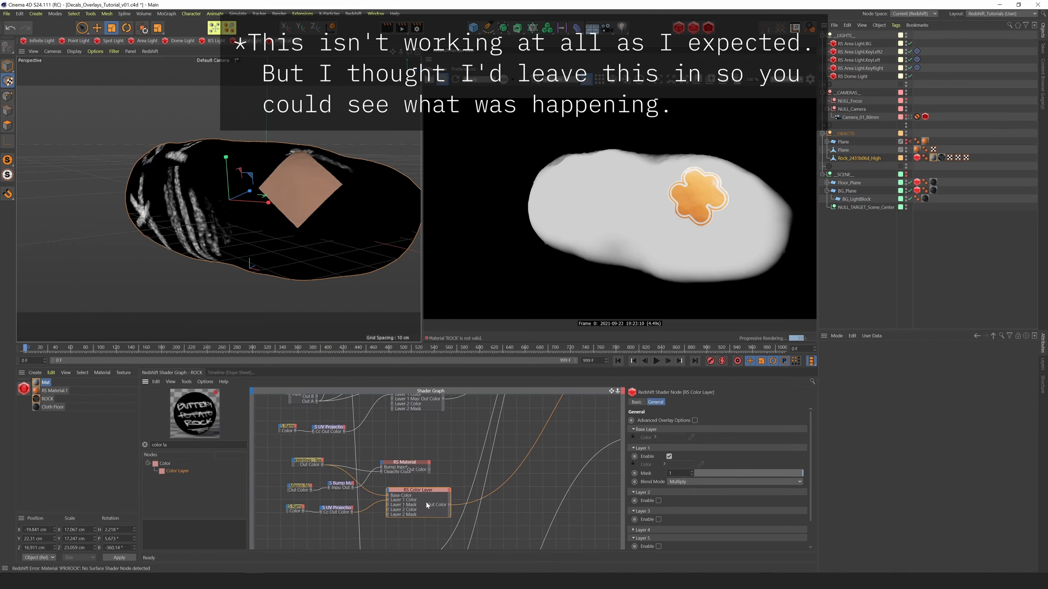
# Check the copied Ramp, and toggle Alpha Is Luminance on the ChalkWriting texture to compare its effect on the multiplied mask
pyautogui.click(297, 507)
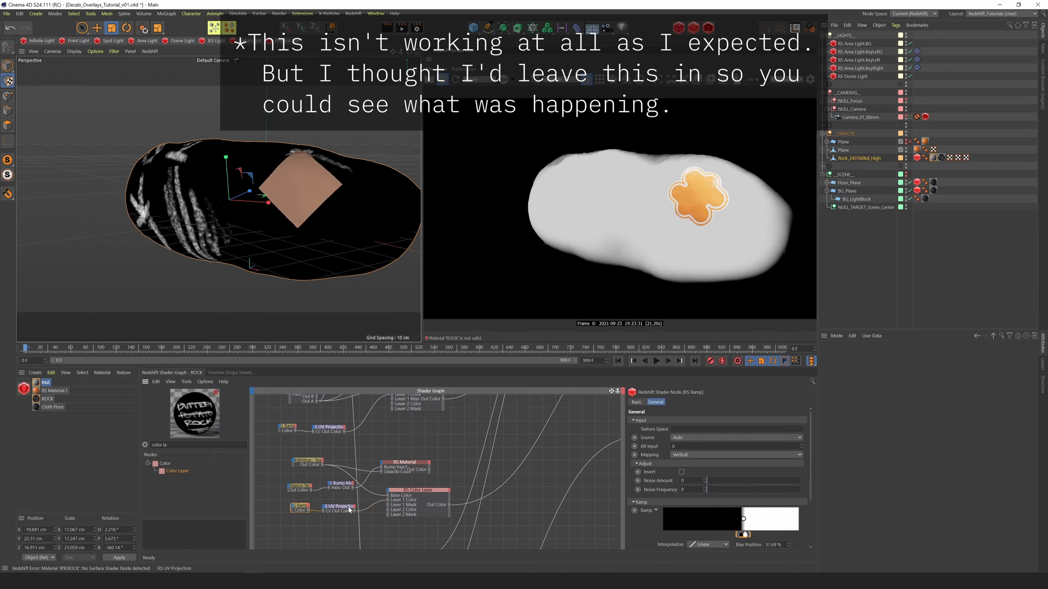
pyautogui.click(307, 461)
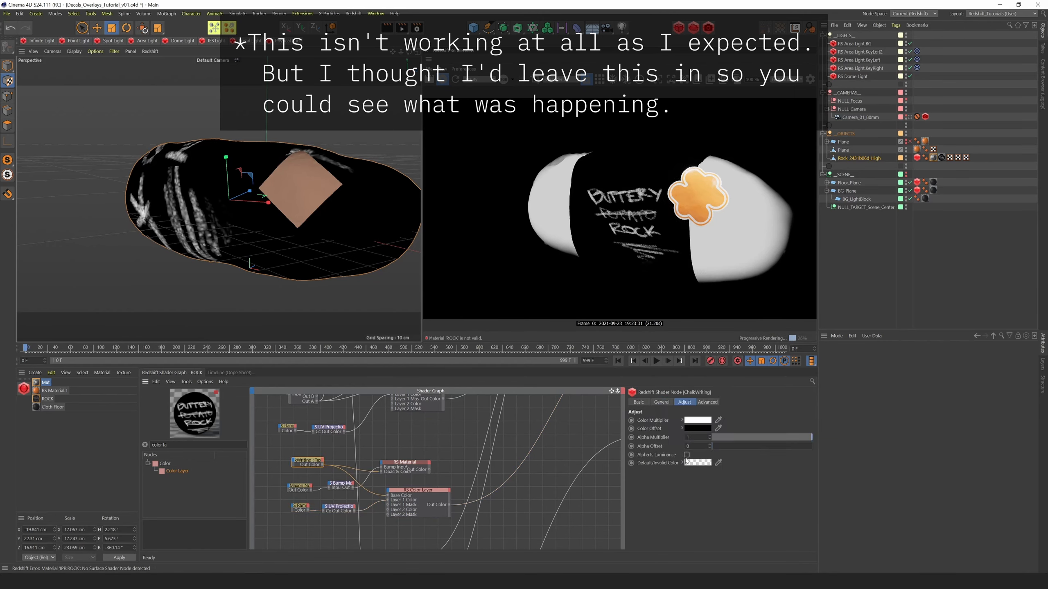
pyautogui.click(687, 454)
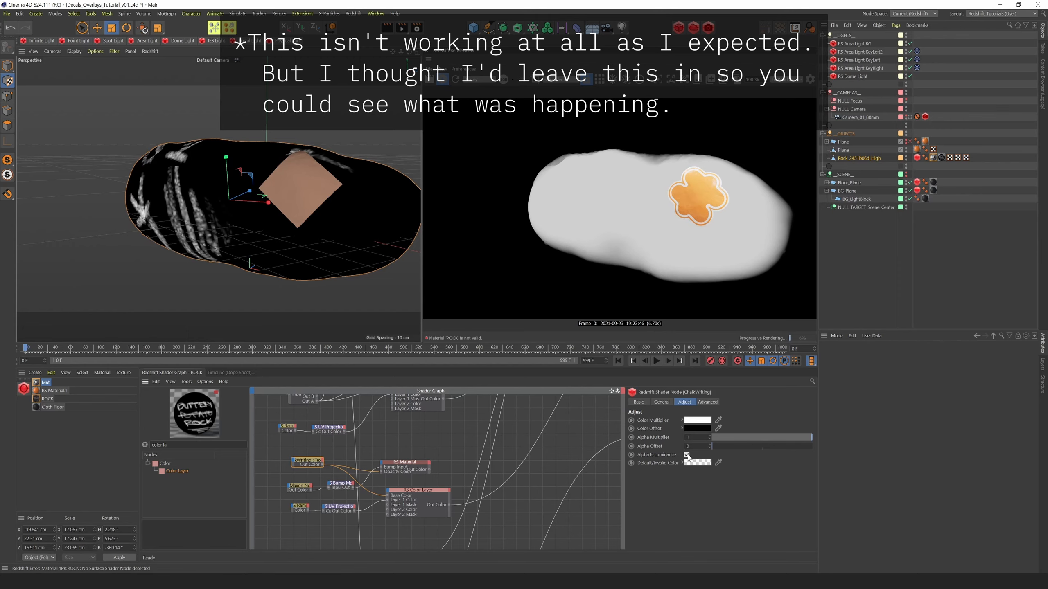
pyautogui.click(687, 454)
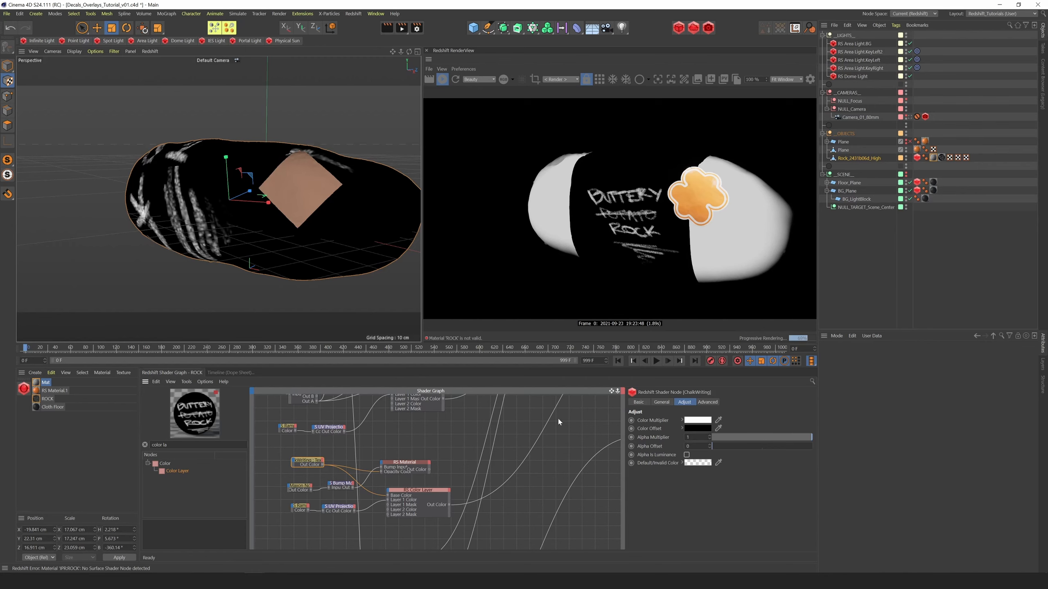
pyautogui.moveTo(406, 493); pyautogui.dragTo(407, 485)
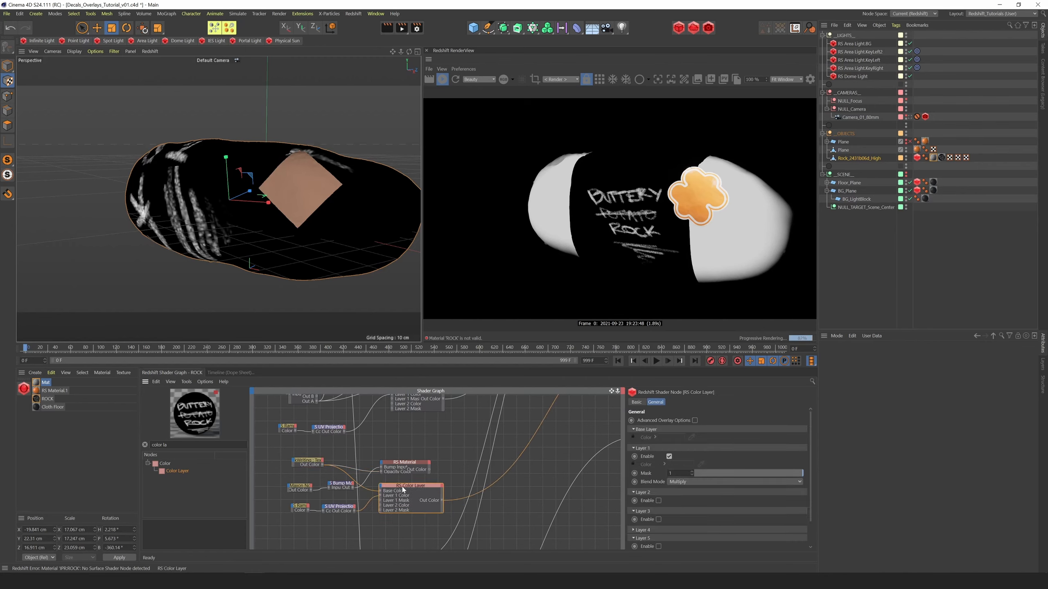
pyautogui.click(311, 462)
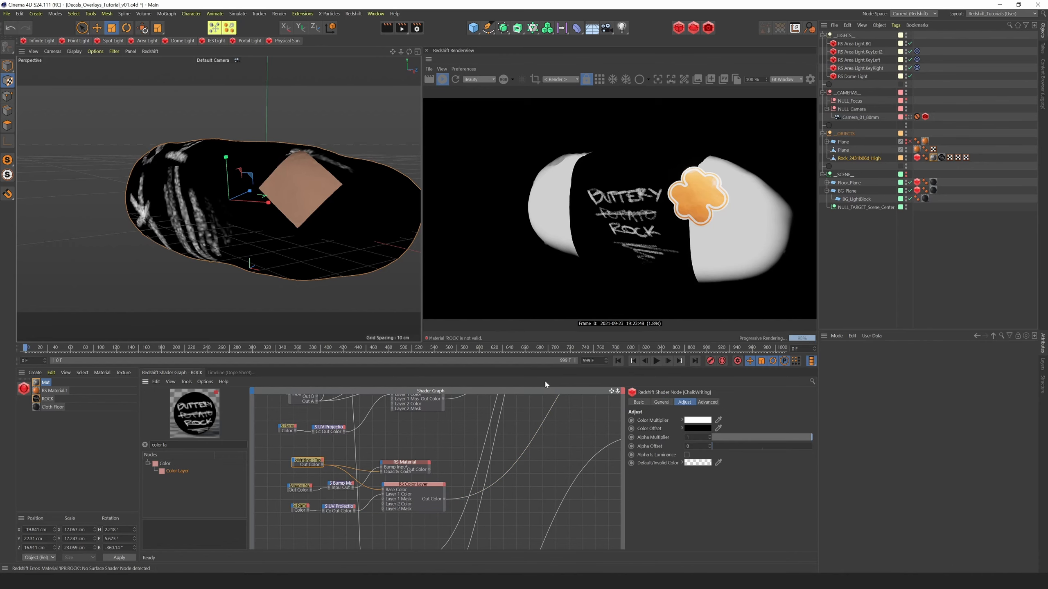
pyautogui.click(686, 455)
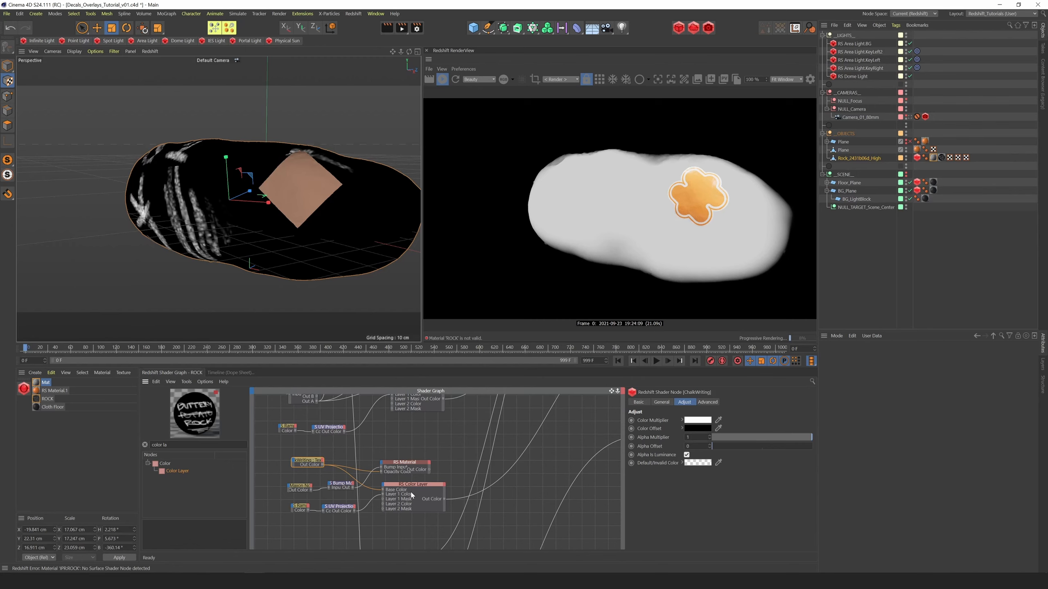
# Review the chalk Material, the masking UV Projection and the Color Layer, and examine the Layer 1 Blend Mode options
pyautogui.click(407, 467)
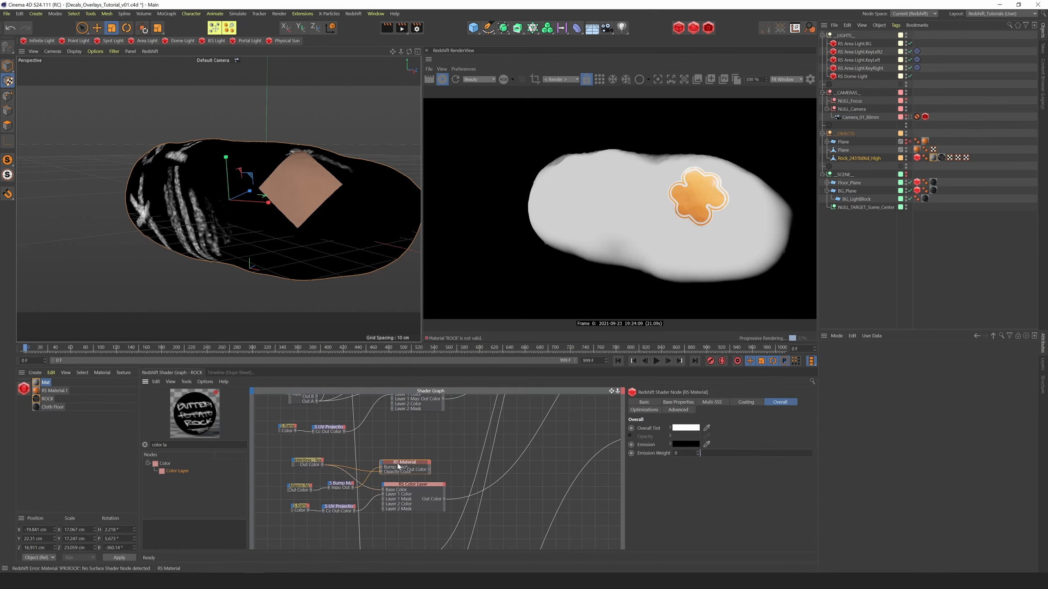
pyautogui.moveTo(400, 465); pyautogui.dragTo(409, 463)
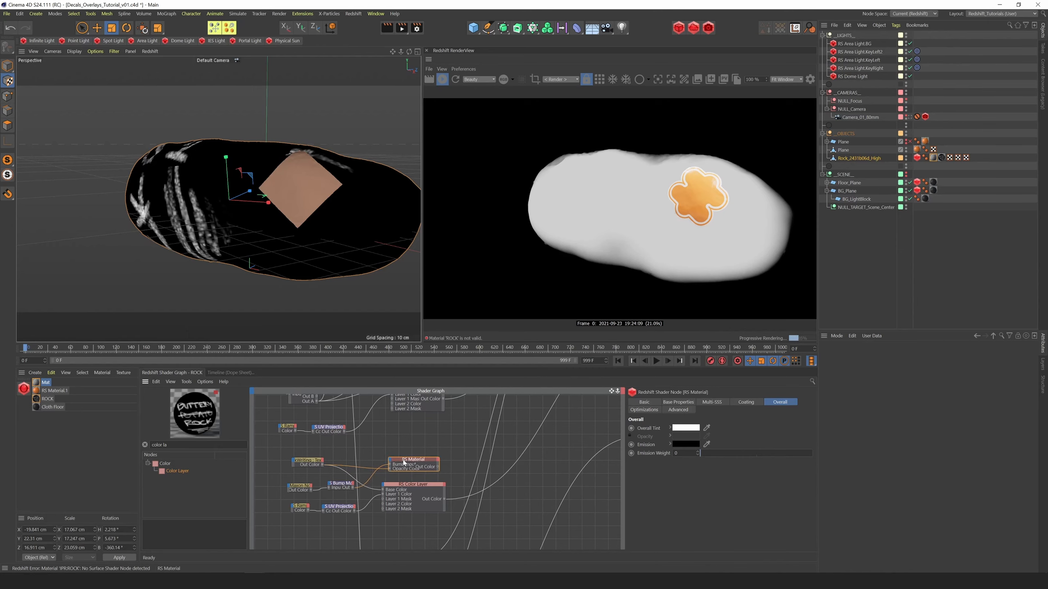
pyautogui.click(406, 485)
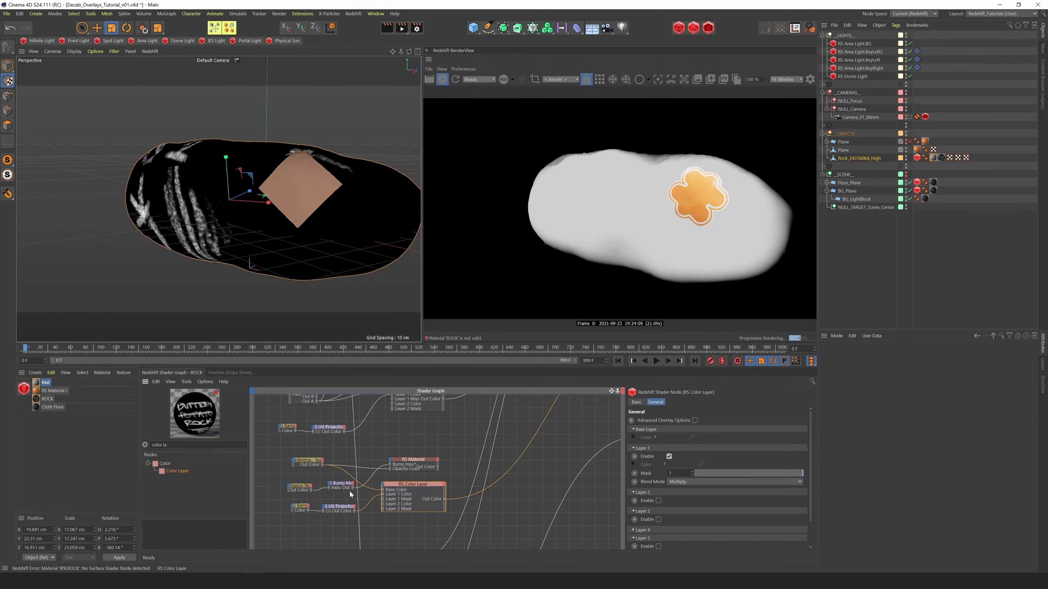
pyautogui.click(347, 508)
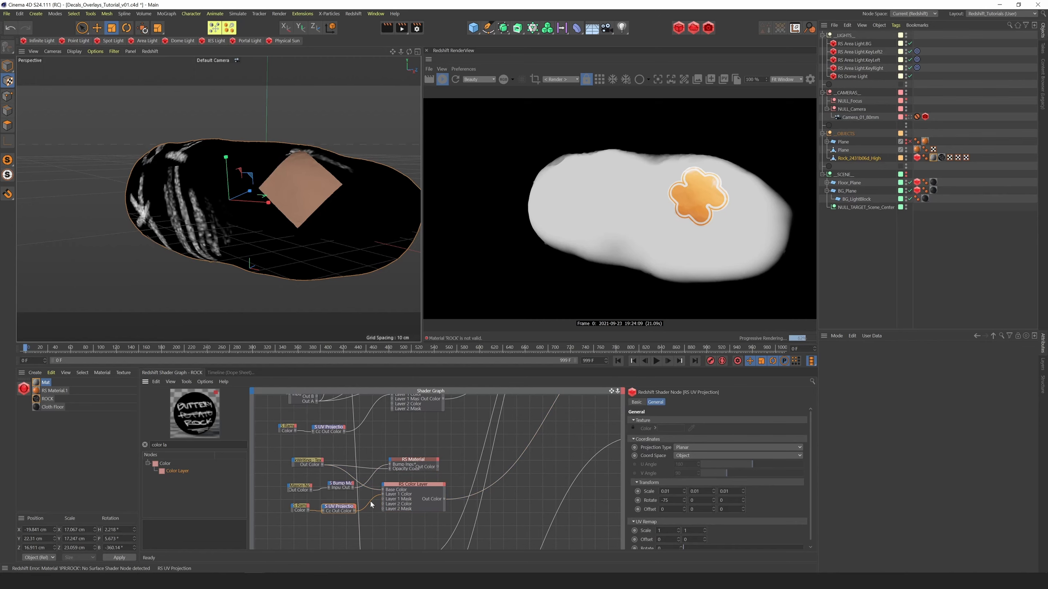
pyautogui.moveTo(347, 508); pyautogui.dragTo(351, 508)
pyautogui.click(404, 498)
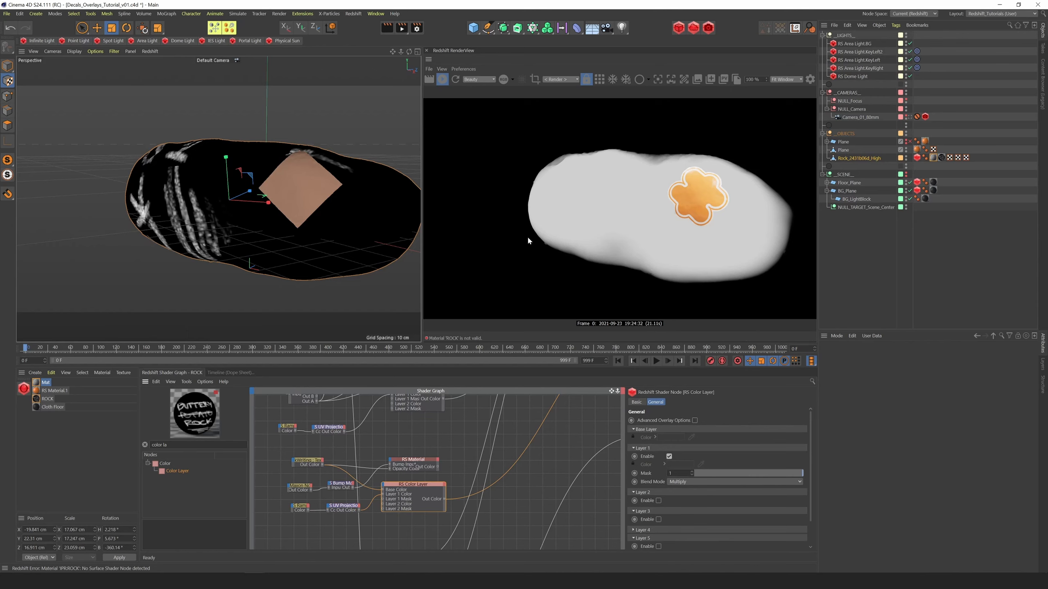
pyautogui.click(684, 482)
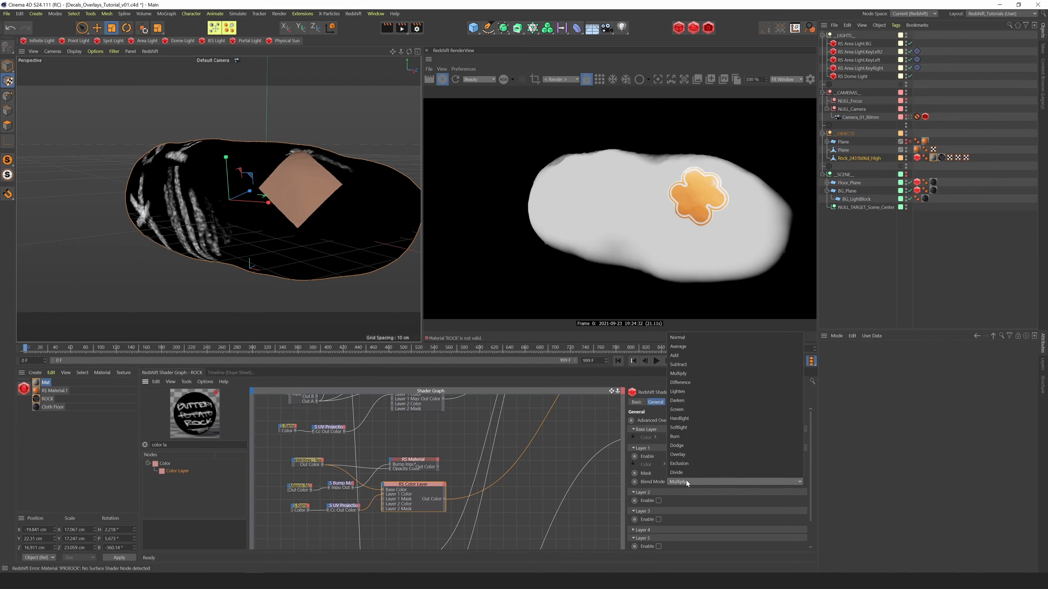
pyautogui.click(687, 483)
pyautogui.click(684, 482)
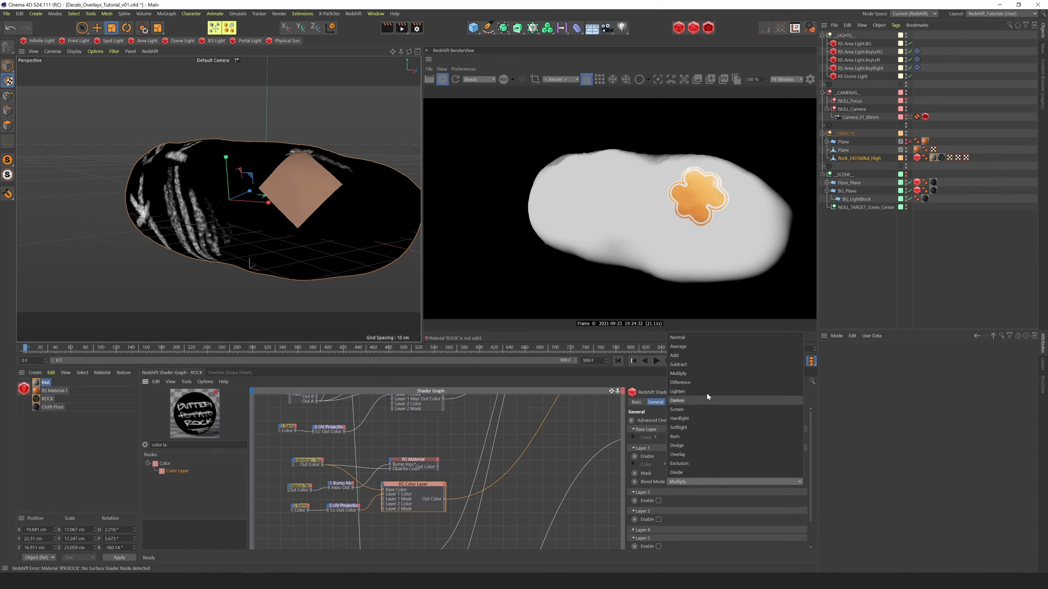
# Move the ChalkWriting texture's connection from the Color Layer's Base Color to Layer 1 Color and set Layer 1's Blend Mode to Add
pyautogui.click(328, 466)
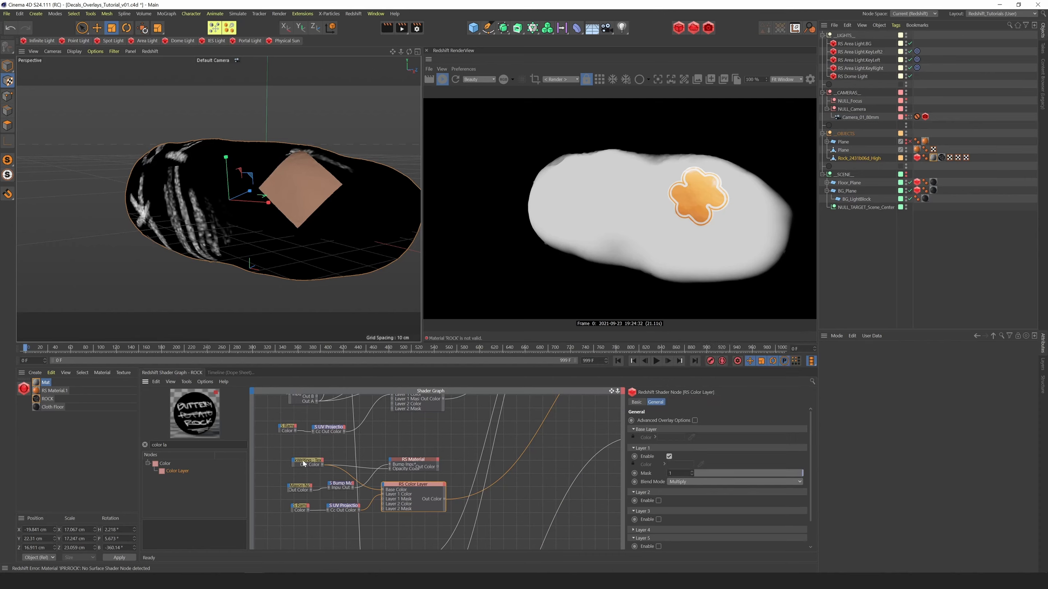
pyautogui.doubleClick(382, 489)
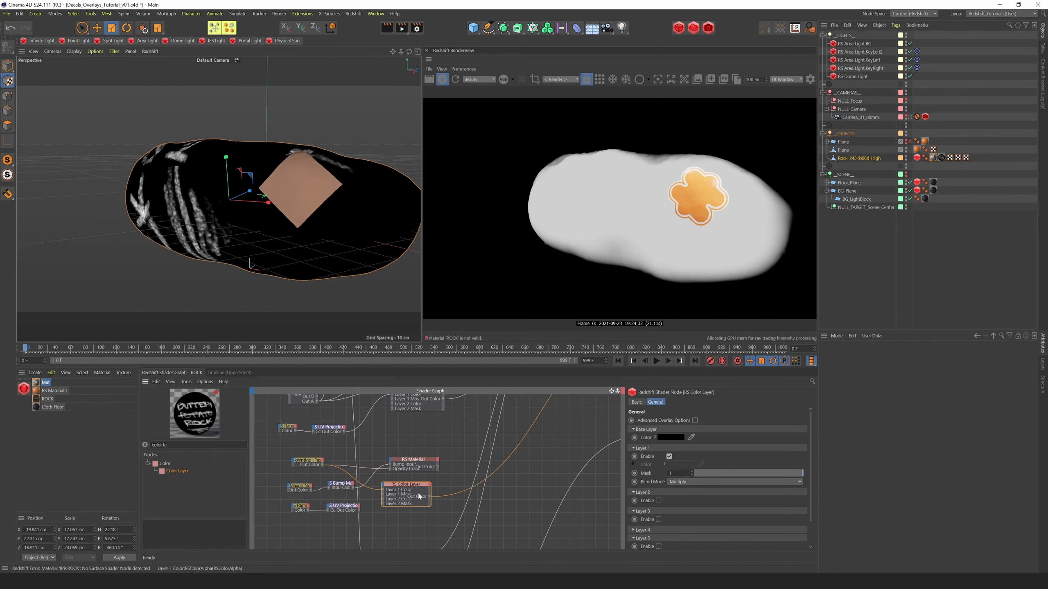
pyautogui.click(686, 482)
pyautogui.click(681, 356)
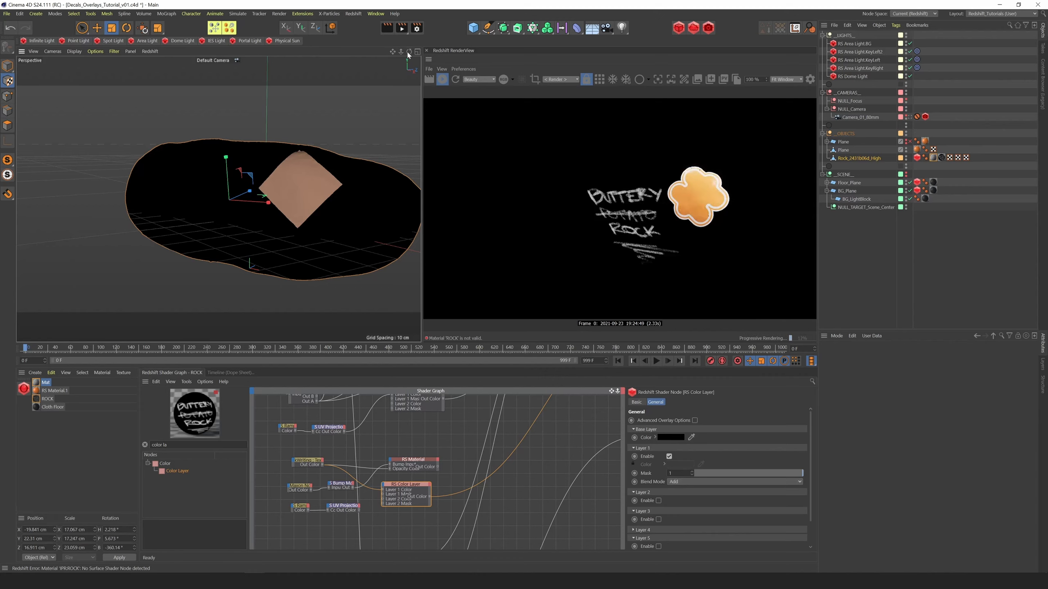
# Connect the ramp's UV Projection to the Color Layer's Layer 1 Mask and check the masked writing on the rock
pyautogui.moveTo(416, 69)
pyautogui.keyDown('alt'); pyautogui.mouseDown()
pyautogui.moveTo(319, 61)
pyautogui.moveTo(421, 61)
pyautogui.mouseUp(); pyautogui.keyUp('alt')
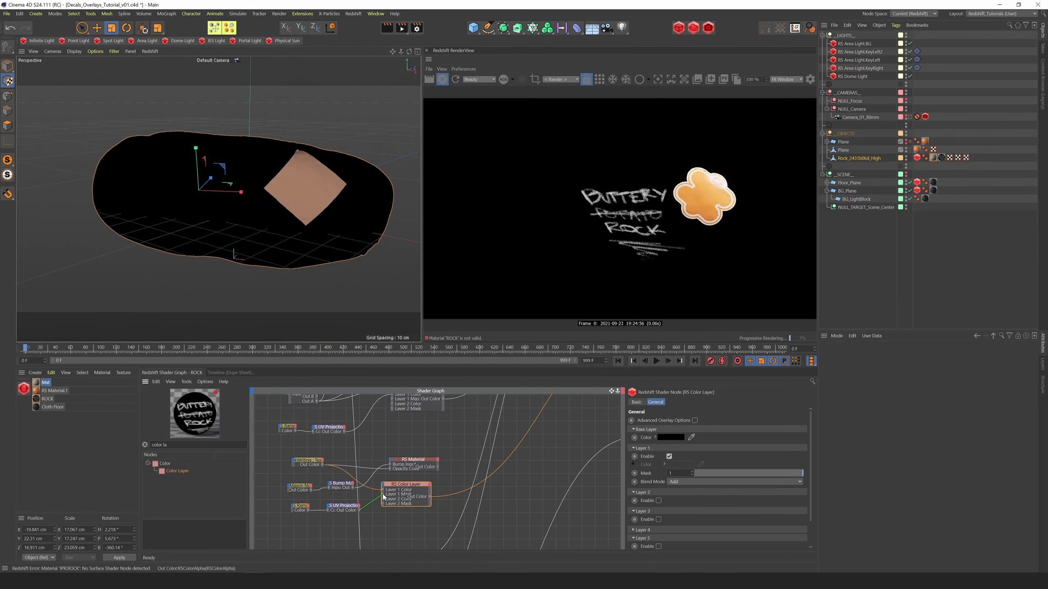
pyautogui.moveTo(384, 495); pyautogui.dragTo(382, 494)
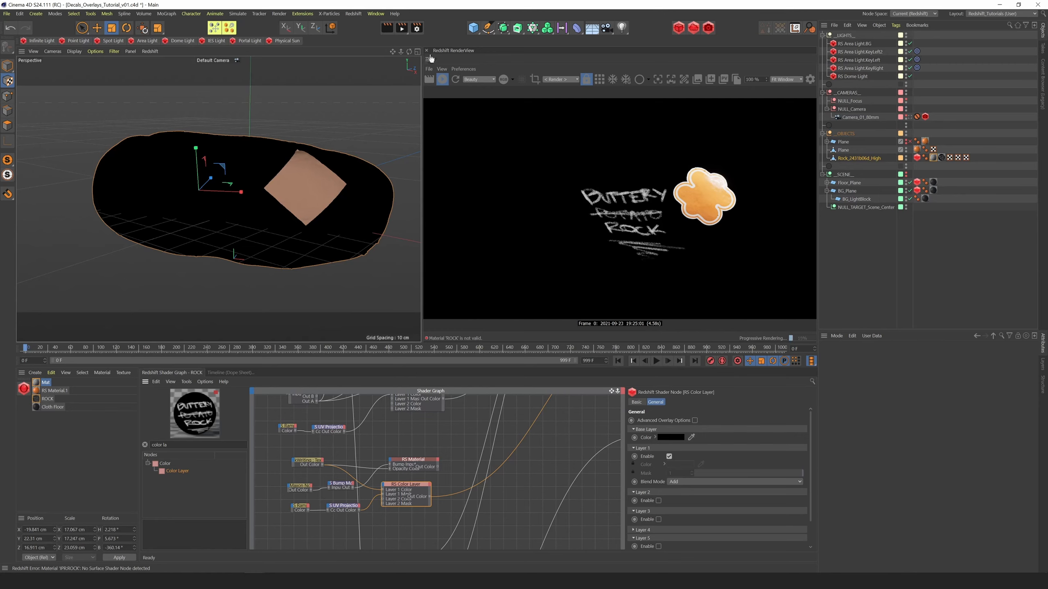
pyautogui.moveTo(401, 52)
pyautogui.mouseDown()
pyautogui.moveTo(366, 63)
pyautogui.moveTo(375, 61)
pyautogui.moveTo(326, 57)
pyautogui.moveTo(428, 69)
pyautogui.moveTo(411, 50)
pyautogui.moveTo(404, 62)
pyautogui.mouseUp()
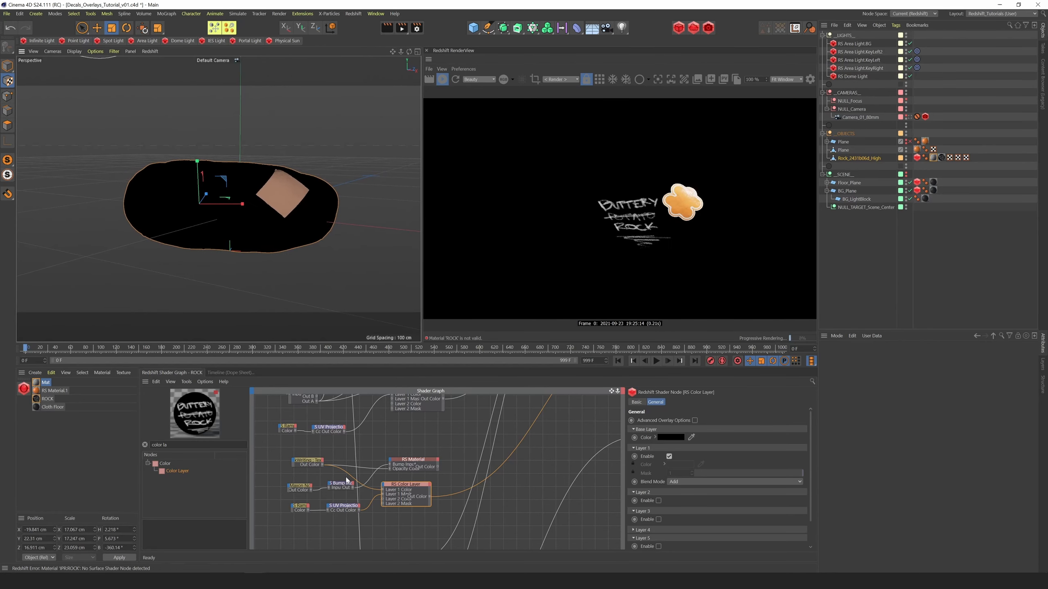
# Turn off Alpha Is Luminance on the ChalkWriting texture and check the rock from another angle
pyautogui.click(308, 465)
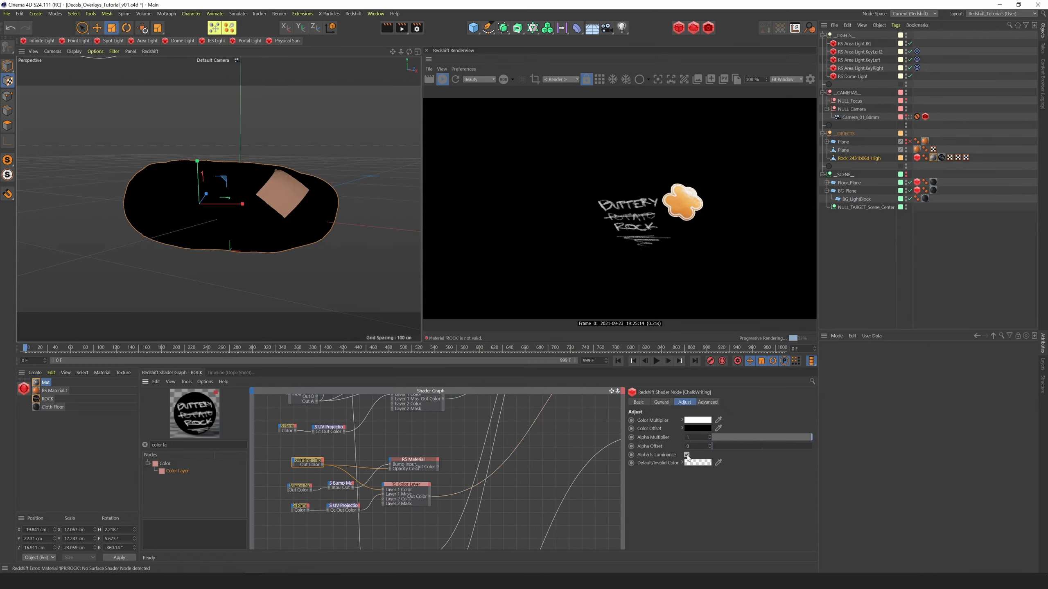
pyautogui.click(687, 455)
pyautogui.moveTo(409, 52)
pyautogui.mouseDown()
pyautogui.moveTo(287, 56)
pyautogui.moveTo(333, 69)
pyautogui.moveTo(393, 57)
pyautogui.mouseUp()
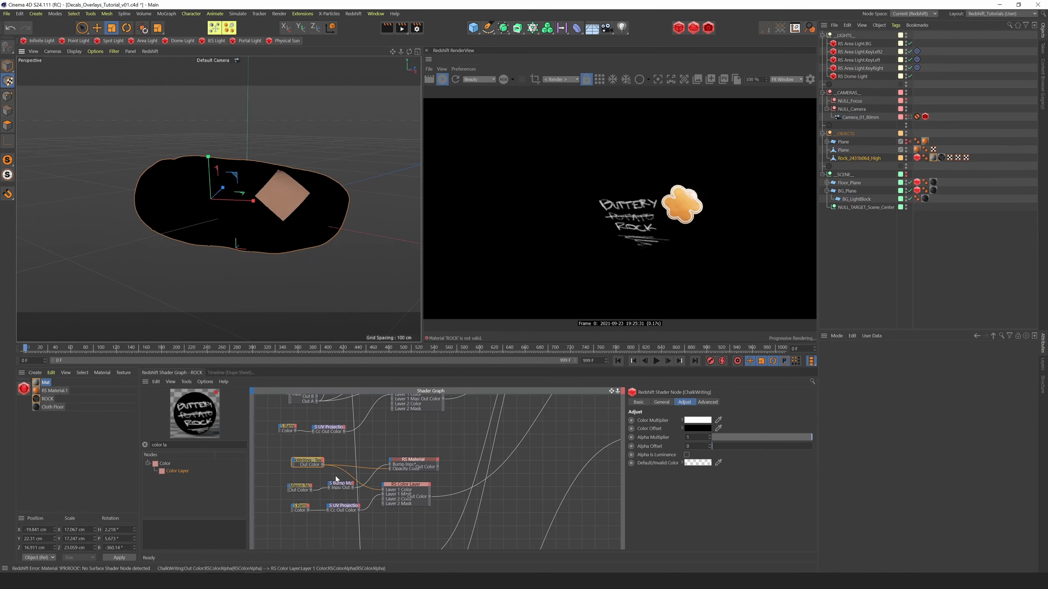
# Review the ChalkWriting texture's image settings, the UV Projection's coordinates and the chalk Material's base properties
pyautogui.click(662, 402)
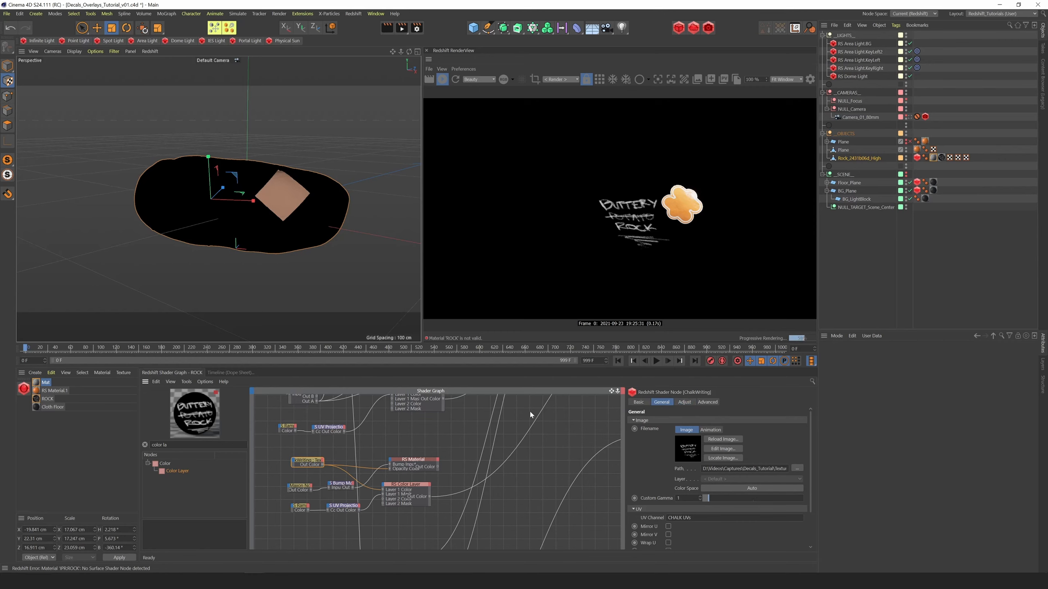
pyautogui.moveTo(306, 461); pyautogui.dragTo(345, 488)
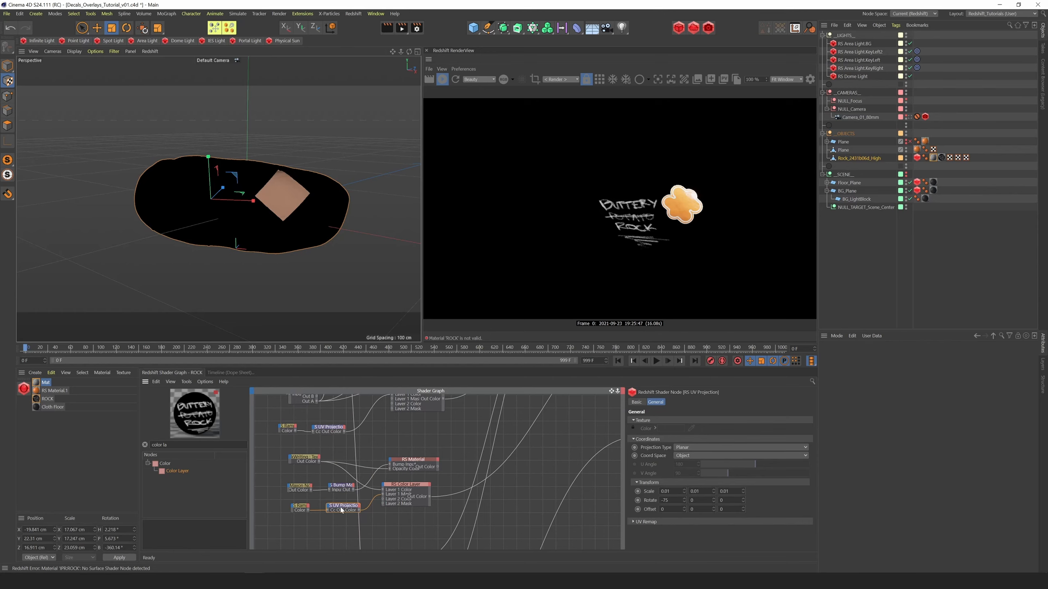
pyautogui.click(308, 463)
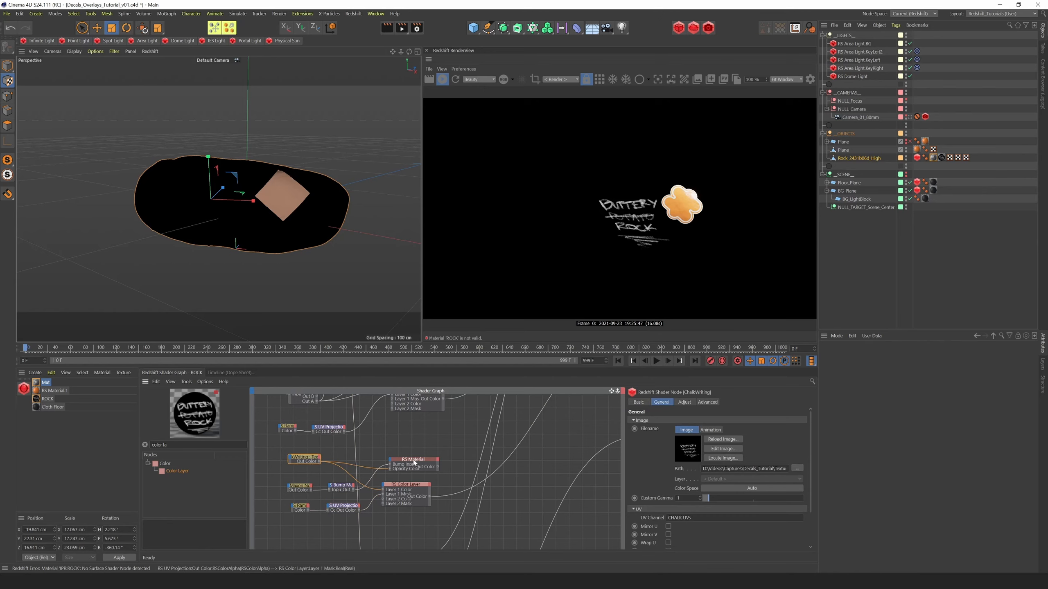
pyautogui.moveTo(424, 462); pyautogui.dragTo(413, 463)
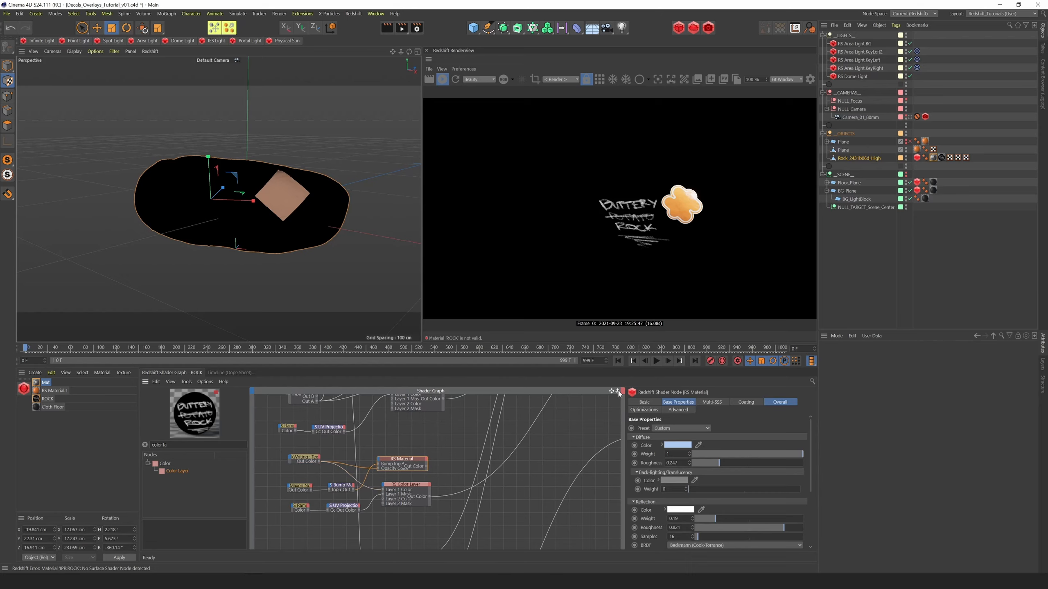
# Connect the chalk Material and Color Layer to the Material Blender's Layer Color 4 and Blend Color 4, and route the blender to the output
pyautogui.moveTo(618, 391); pyautogui.dragTo(479, 520)
pyautogui.moveTo(450, 547); pyautogui.dragTo(482, 454, button='middle')
pyautogui.moveTo(618, 391); pyautogui.dragTo(586, 429)
pyautogui.moveTo(365, 465); pyautogui.dragTo(550, 451)
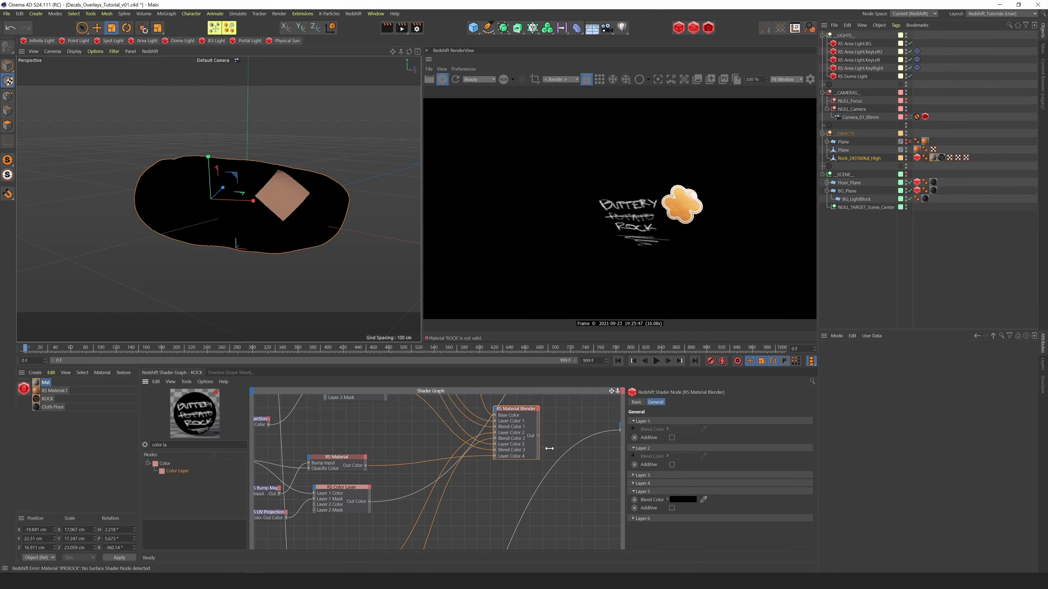
pyautogui.moveTo(370, 501); pyautogui.dragTo(552, 459)
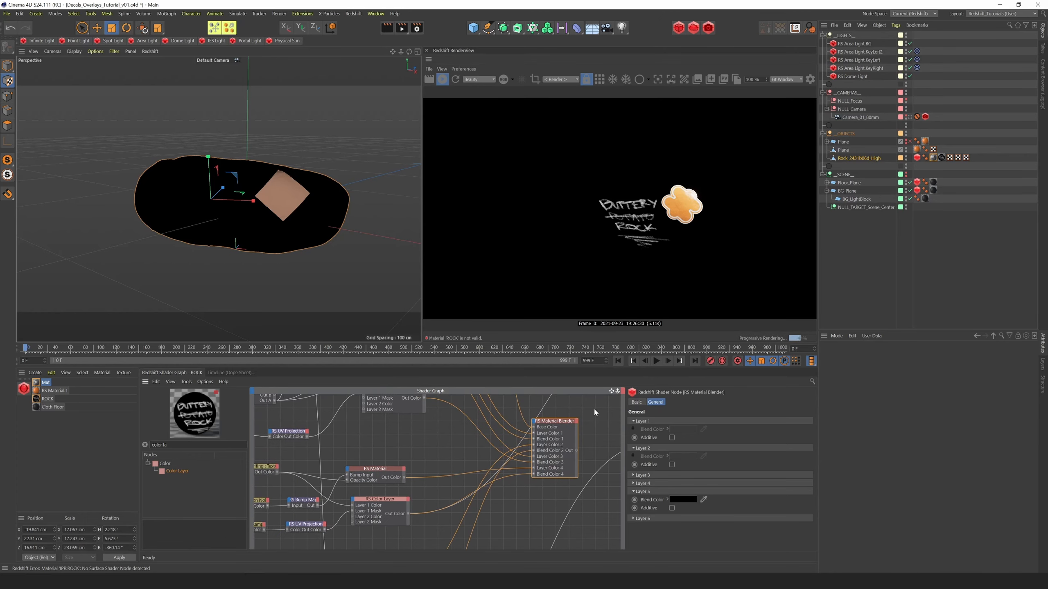
pyautogui.moveTo(618, 391); pyautogui.dragTo(533, 434)
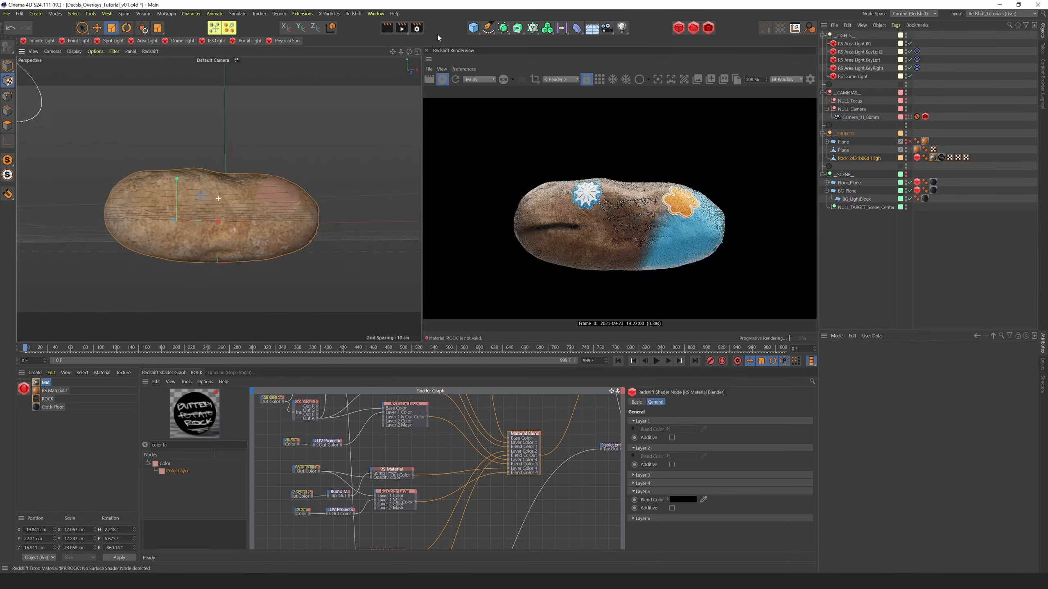
pyautogui.keyDown('alt'); pyautogui.moveTo(437, 33); pyautogui.dragTo(329, 105, button='right'); pyautogui.keyUp('alt')
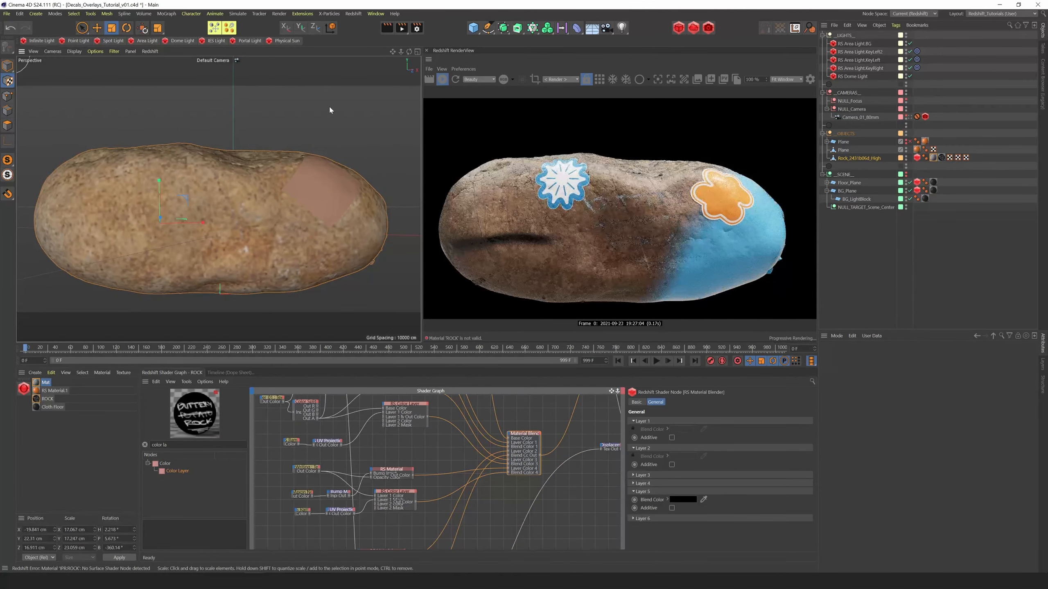
# Lighten the chalk Material's diffuse color to near white and set its diffuse Roughness to 0
pyautogui.click(392, 471)
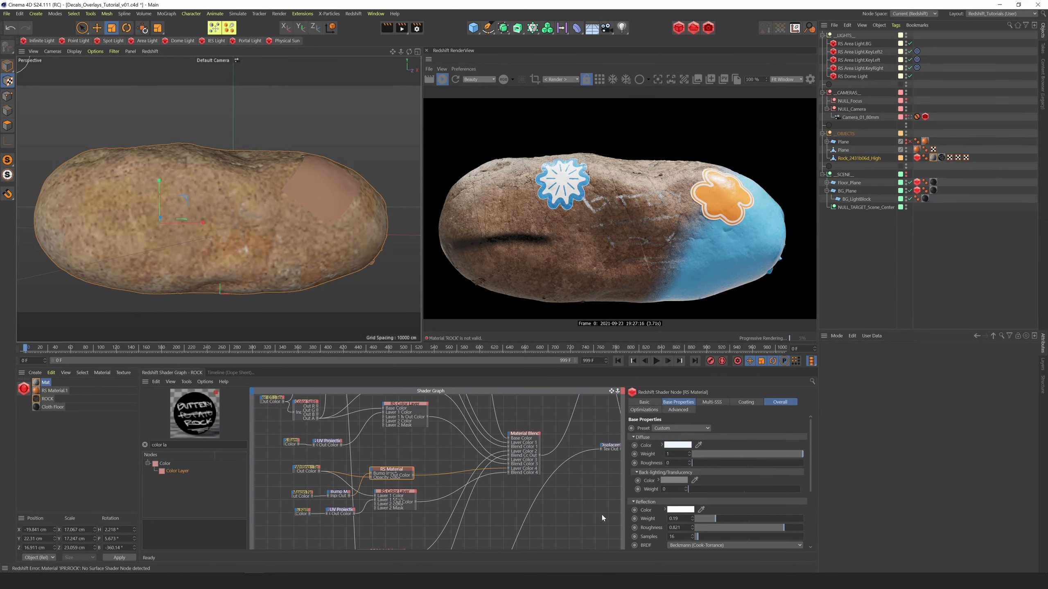
pyautogui.moveTo(393, 471); pyautogui.dragTo(401, 462)
# Set the ChalkWriting texture's Color Space to sRGB and its Custom Gamma to about 0.6
pyautogui.click(308, 471)
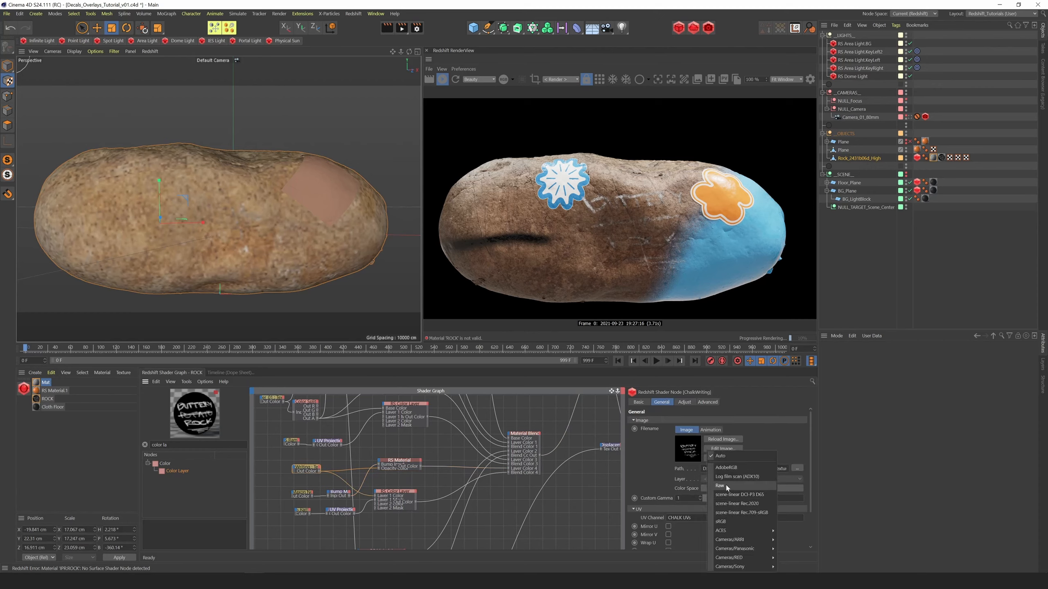
pyautogui.moveTo(706, 499); pyautogui.dragTo(705, 499)
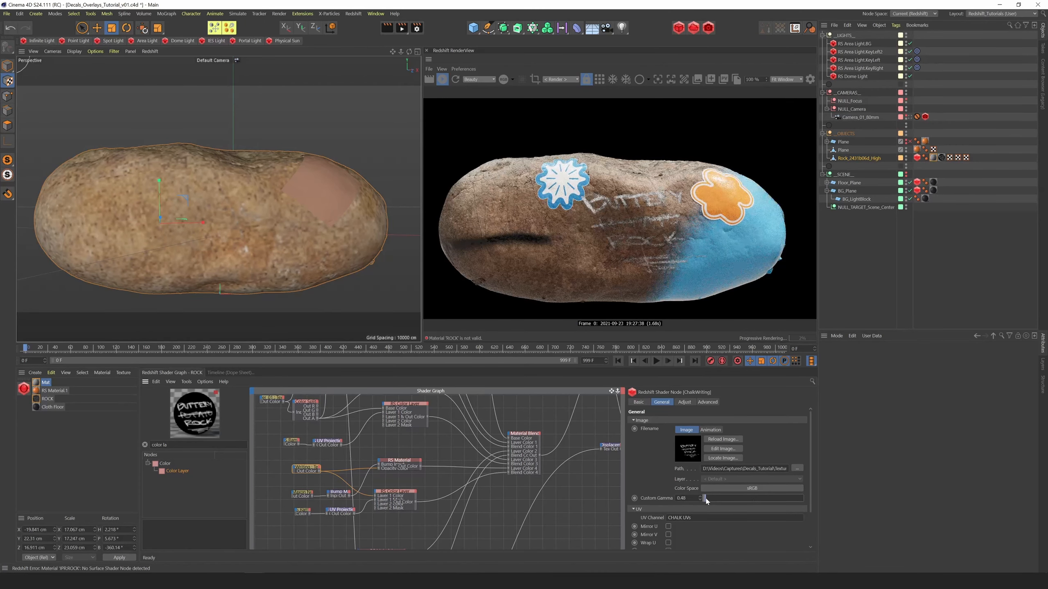
pyautogui.moveTo(706, 501); pyautogui.dragTo(706, 500)
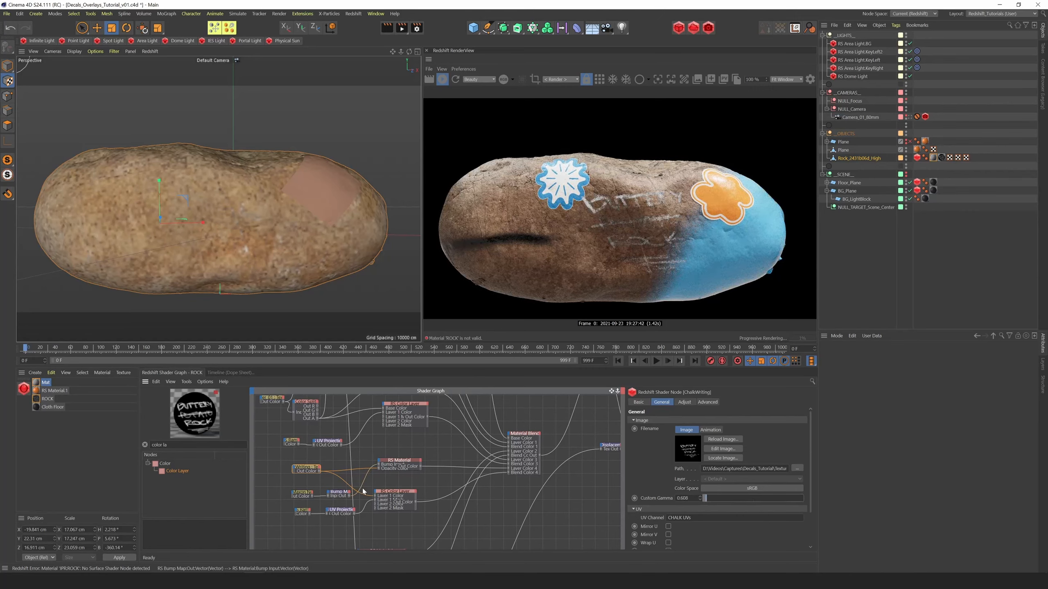
# Move the chalk Bump Map up beside the rock's Bump Blender and connect it to the blender's Bump Input 1
pyautogui.moveTo(408, 464)
pyautogui.mouseDown(button='middle')
pyautogui.moveTo(432, 486)
pyautogui.moveTo(426, 469)
pyautogui.moveTo(401, 465)
pyautogui.mouseUp(button='middle')
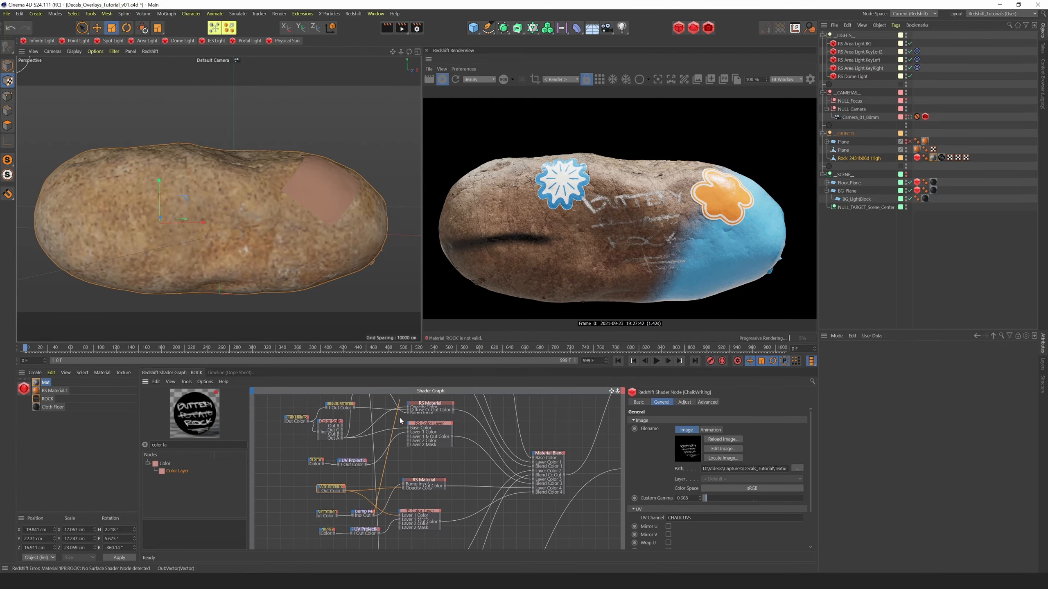
pyautogui.click(363, 513)
pyautogui.moveTo(365, 433); pyautogui.dragTo(300, 398)
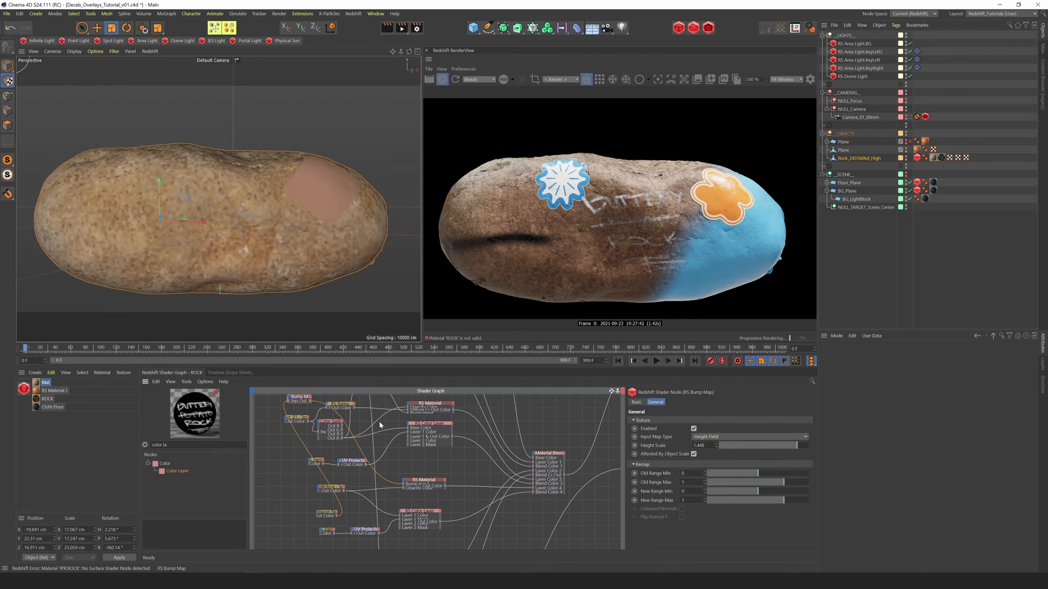
pyautogui.moveTo(370, 439); pyautogui.dragTo(402, 548, button='middle')
pyautogui.moveTo(339, 508); pyautogui.dragTo(388, 407)
pyautogui.moveTo(388, 407); pyautogui.dragTo(382, 491, button='middle')
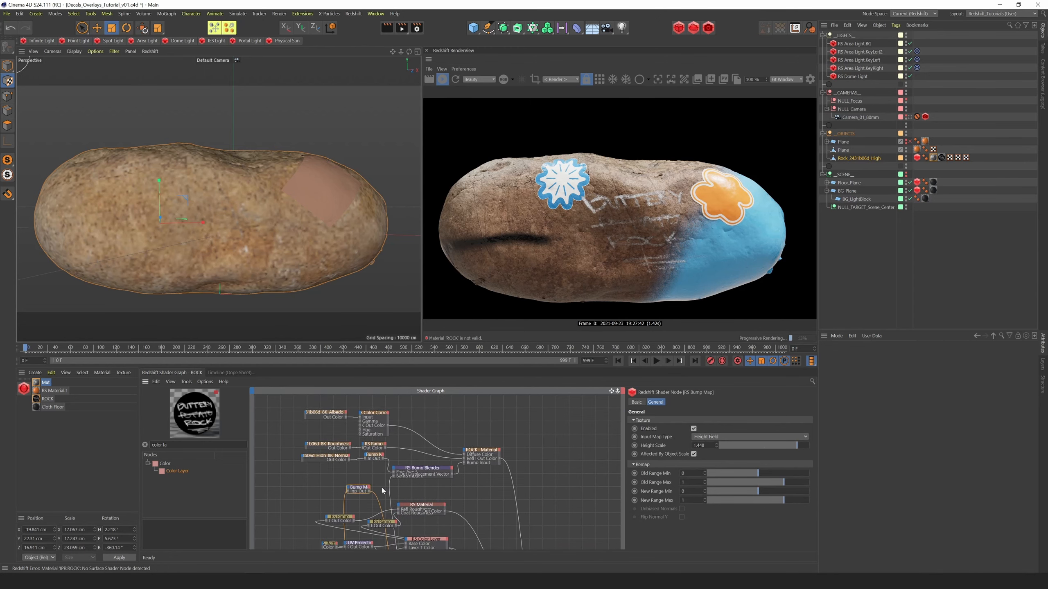
pyautogui.moveTo(370, 490); pyautogui.dragTo(438, 491)
# Set the Bump Blender's Layer 1 Blend Weight to 1 and the chalk Bump Map's Height Scale to 0.744
pyautogui.click(432, 471)
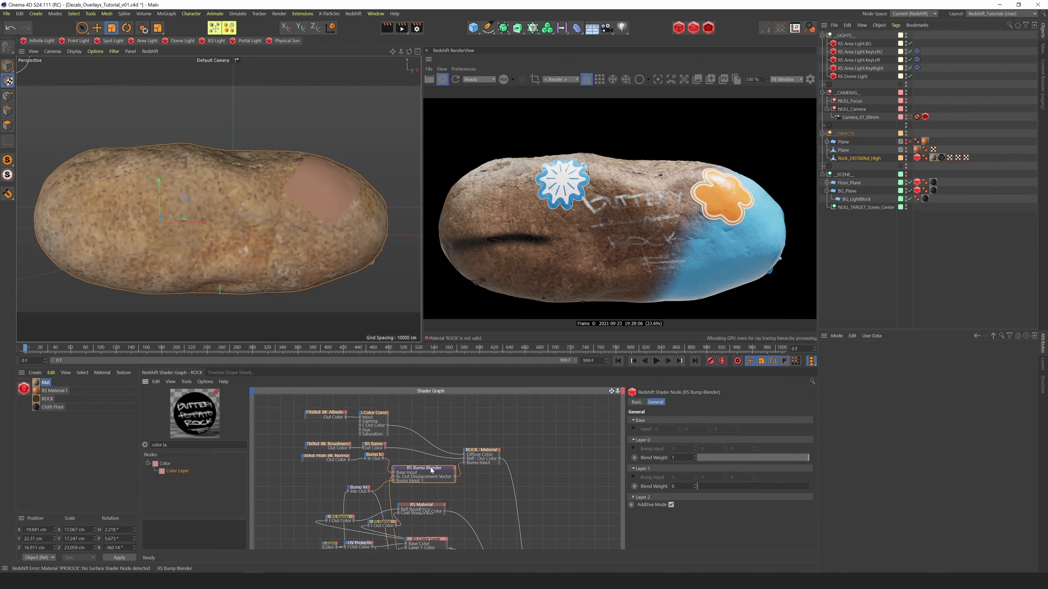
pyautogui.moveTo(703, 489); pyautogui.dragTo(777, 487)
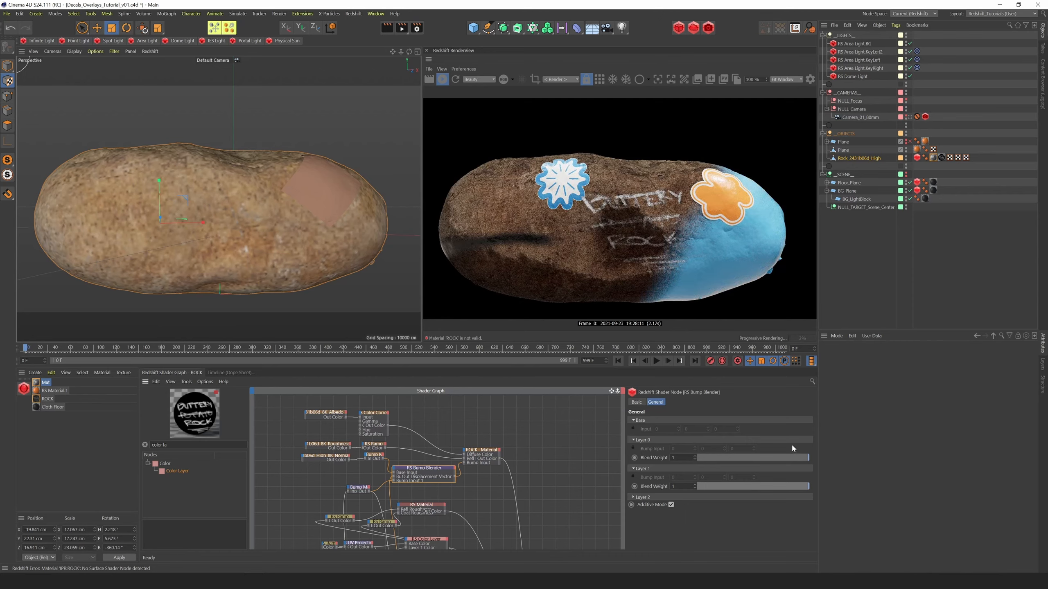
pyautogui.click(364, 492)
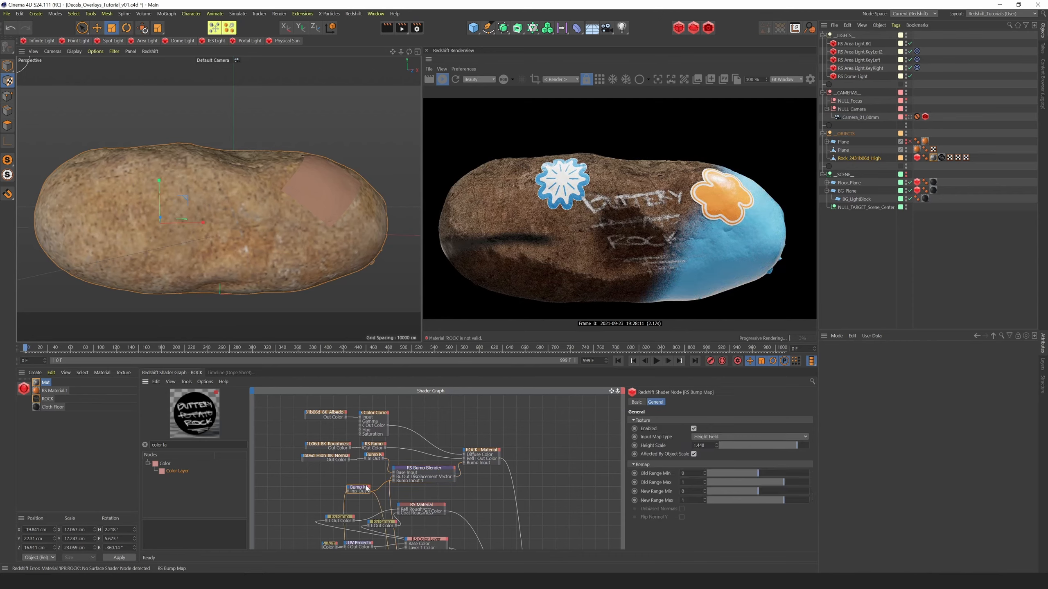
pyautogui.click(782, 446)
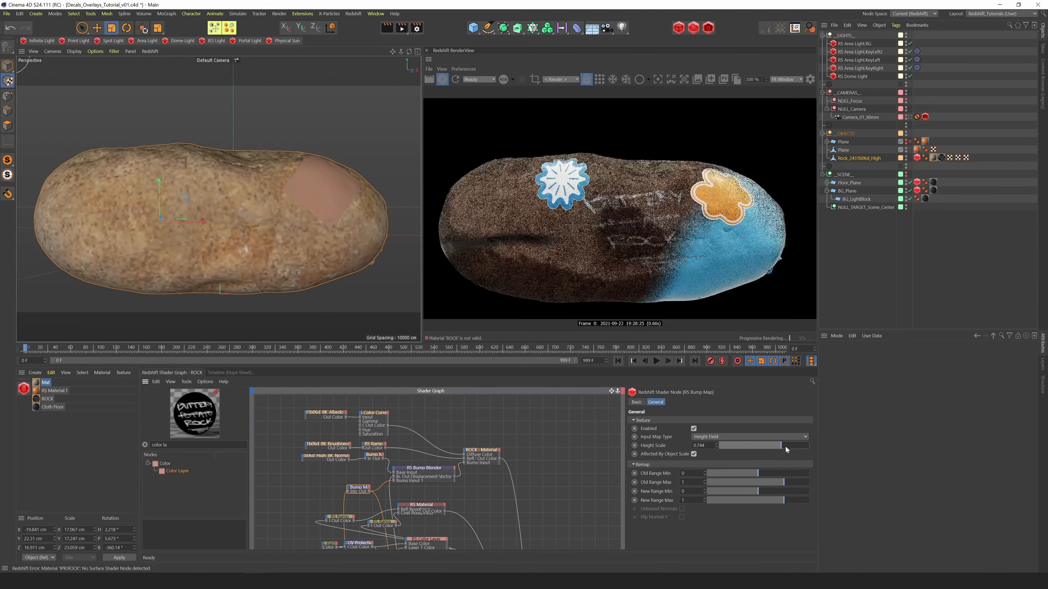
pyautogui.moveTo(613, 391); pyautogui.dragTo(610, 247)
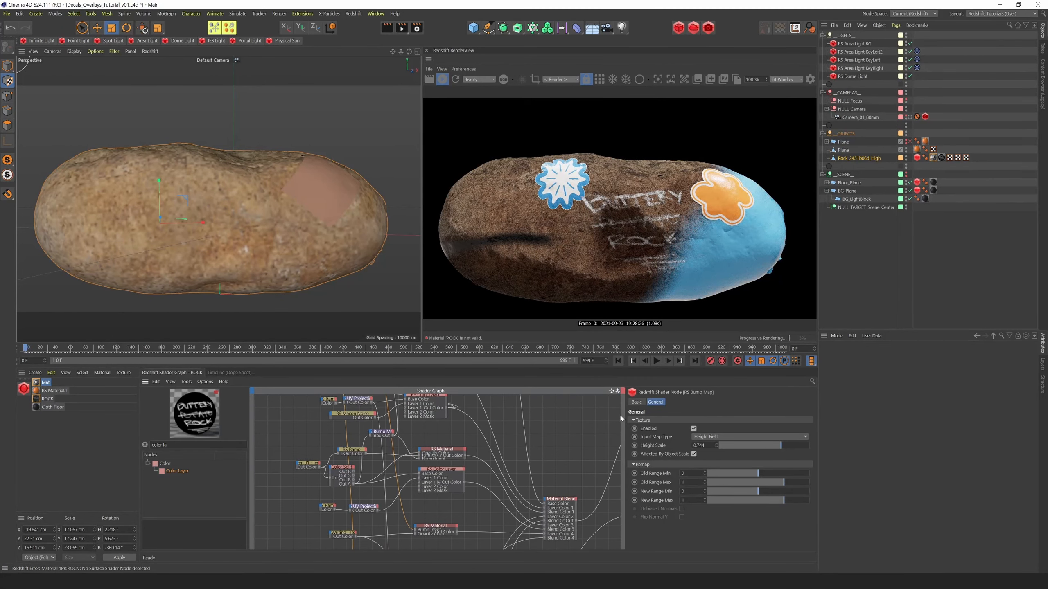
# Move the chalk Bump Map back down beside the chalk Material and rearrange the ChalkWriting texture and Maxon Noise nodes around it
pyautogui.moveTo(613, 391); pyautogui.dragTo(604, 303)
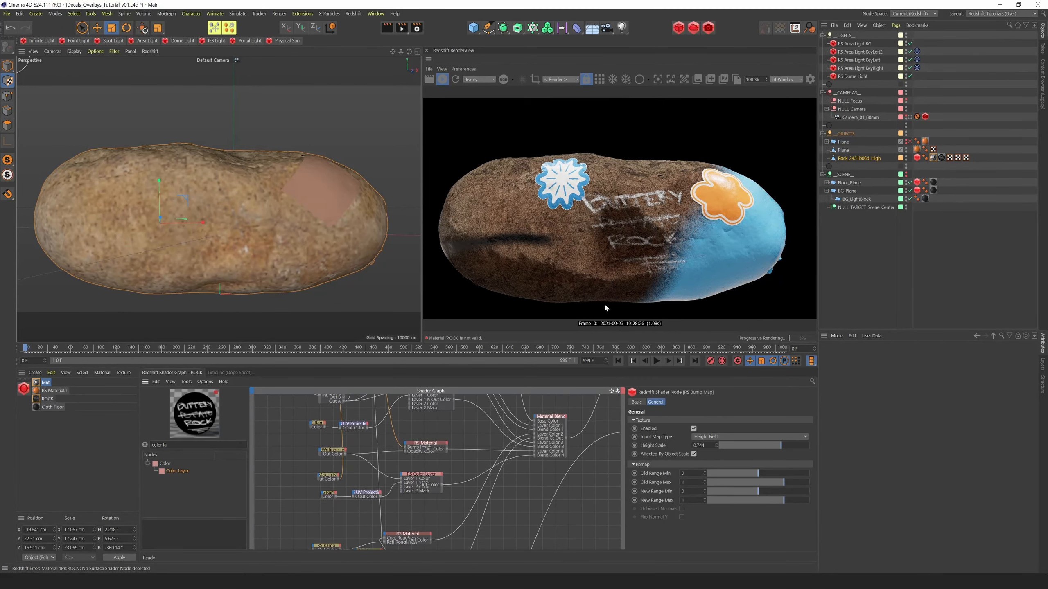
pyautogui.click(333, 477)
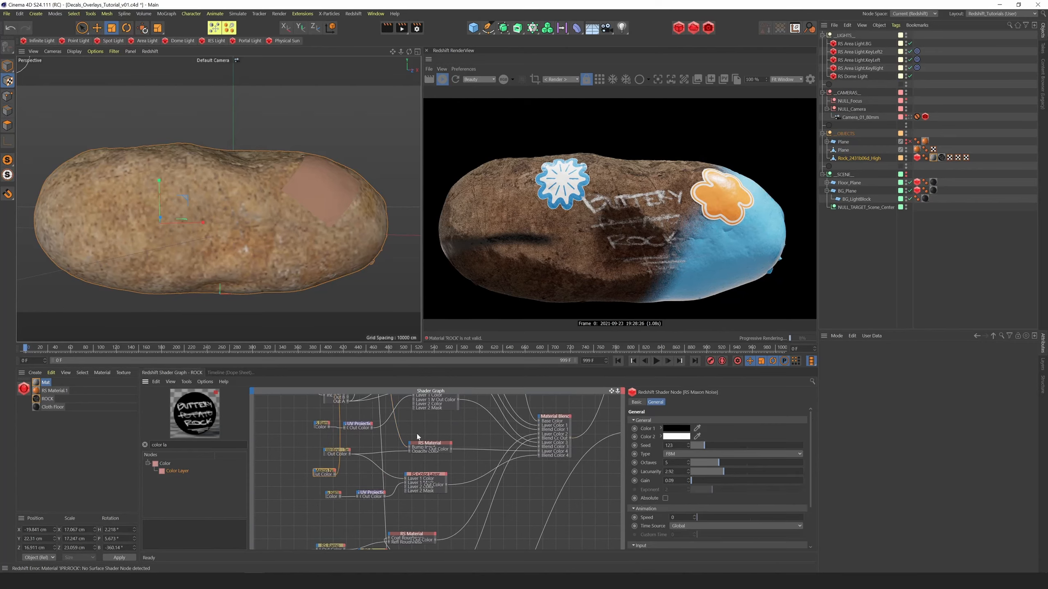
pyautogui.moveTo(613, 391); pyautogui.dragTo(615, 566)
pyautogui.moveTo(359, 430); pyautogui.dragTo(417, 524)
pyautogui.keyDown('alt'); pyautogui.moveTo(291, 506); pyautogui.dragTo(275, 362, button='middle'); pyautogui.keyUp('alt')
pyautogui.keyDown('alt'); pyautogui.moveTo(491, 419); pyautogui.dragTo(499, 457, button='middle'); pyautogui.keyUp('alt')
pyautogui.moveTo(404, 415); pyautogui.dragTo(354, 538)
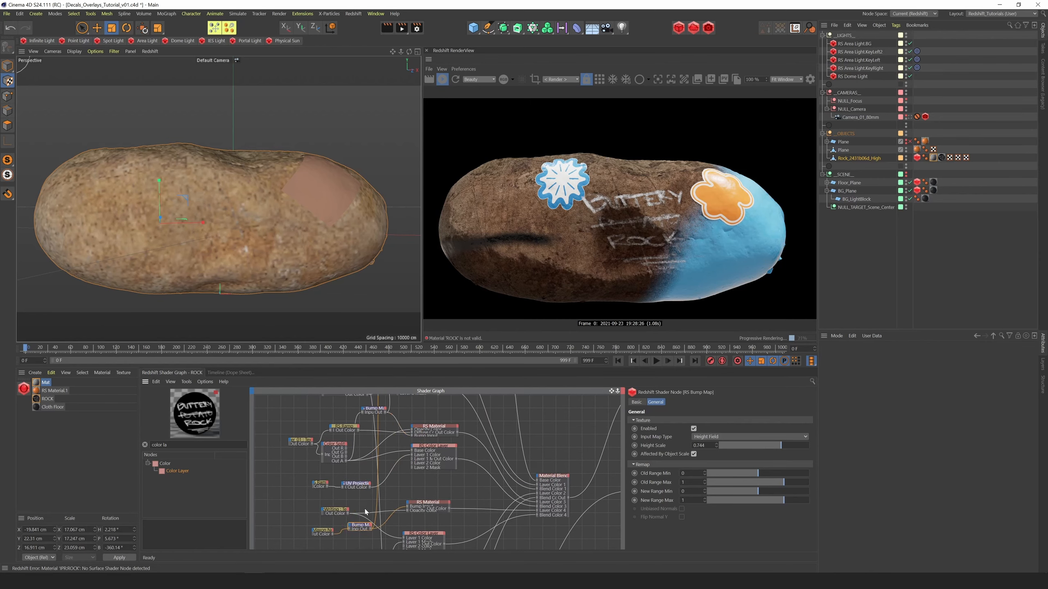
pyautogui.moveTo(333, 513); pyautogui.dragTo(372, 496)
pyautogui.click(310, 531)
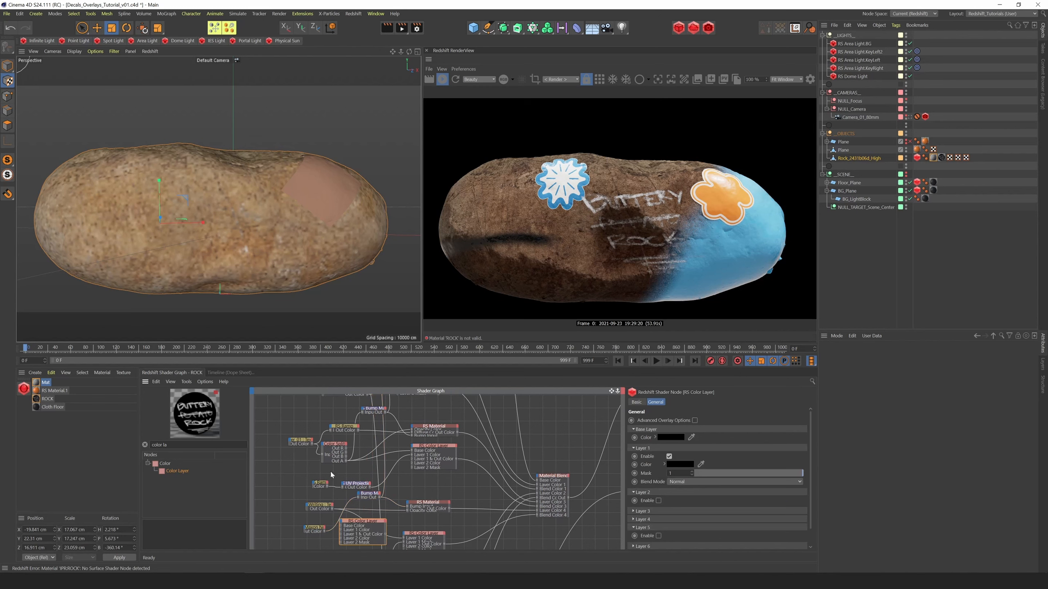
pyautogui.click(319, 507)
# Add a Color Layer near the Bump Blender, with the Maxon Noise as its Layer 1 Color and ChalkWriting as its Layer 1 Mask
pyautogui.moveTo(370, 494); pyautogui.dragTo(292, 404)
pyautogui.click(362, 521)
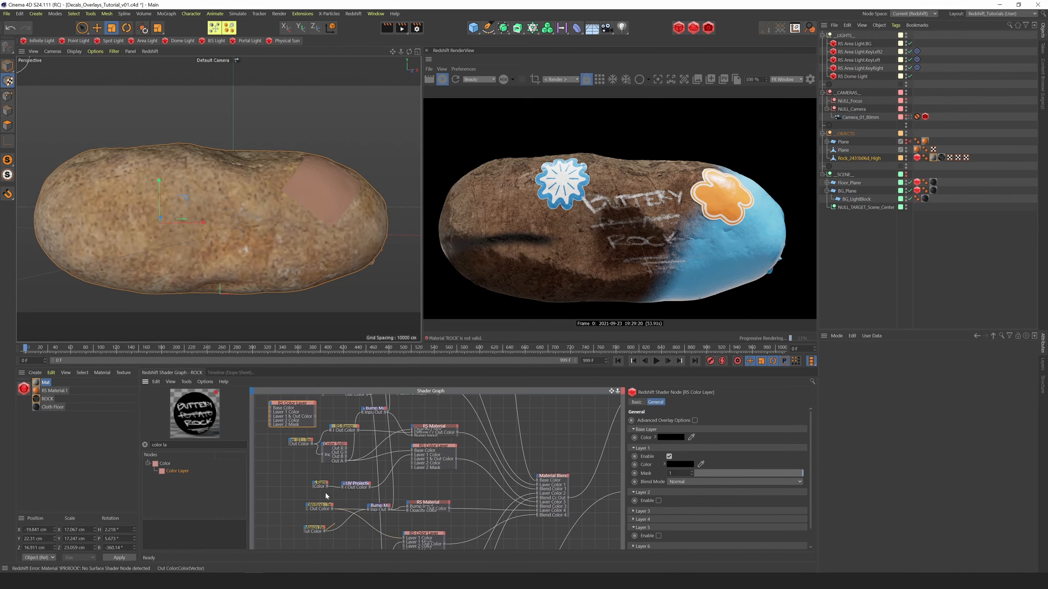
pyautogui.moveTo(333, 509); pyautogui.dragTo(273, 417)
pyautogui.moveTo(324, 532); pyautogui.dragTo(271, 412)
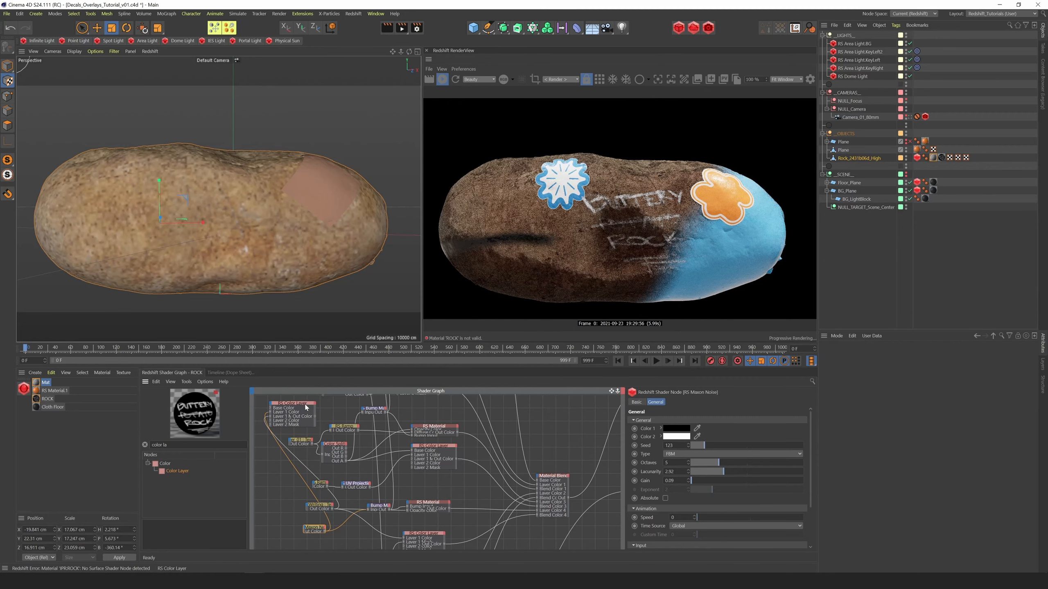
pyautogui.click(278, 415)
pyautogui.scroll(5, 611, 424)
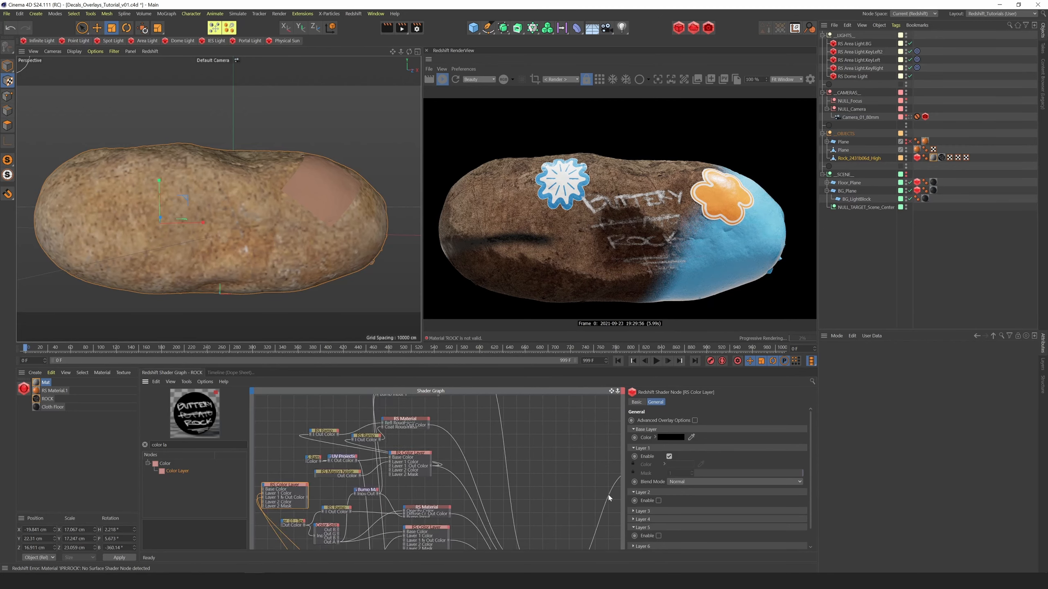
pyautogui.moveTo(290, 510); pyautogui.dragTo(278, 420)
# Add a new Bump Map between the new Color Layer and the Bump Blender, and feed the Color Layer into its input
pyautogui.moveTo(179, 445); pyautogui.dragTo(51, 459)
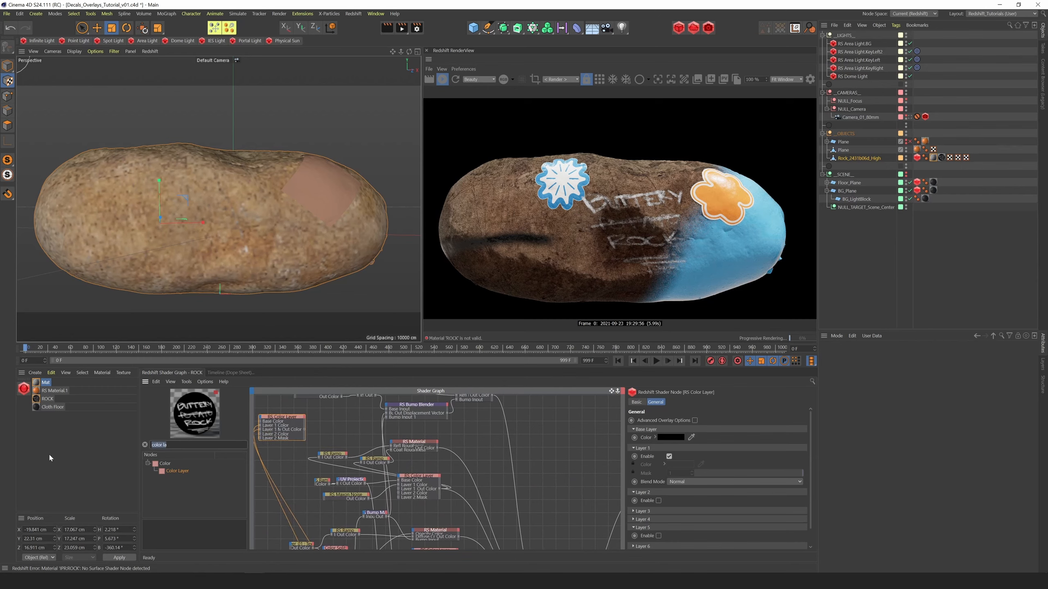
pyautogui.write('bump')
pyautogui.moveTo(184, 490); pyautogui.dragTo(396, 424)
pyautogui.press('Escape')
pyautogui.click(400, 417)
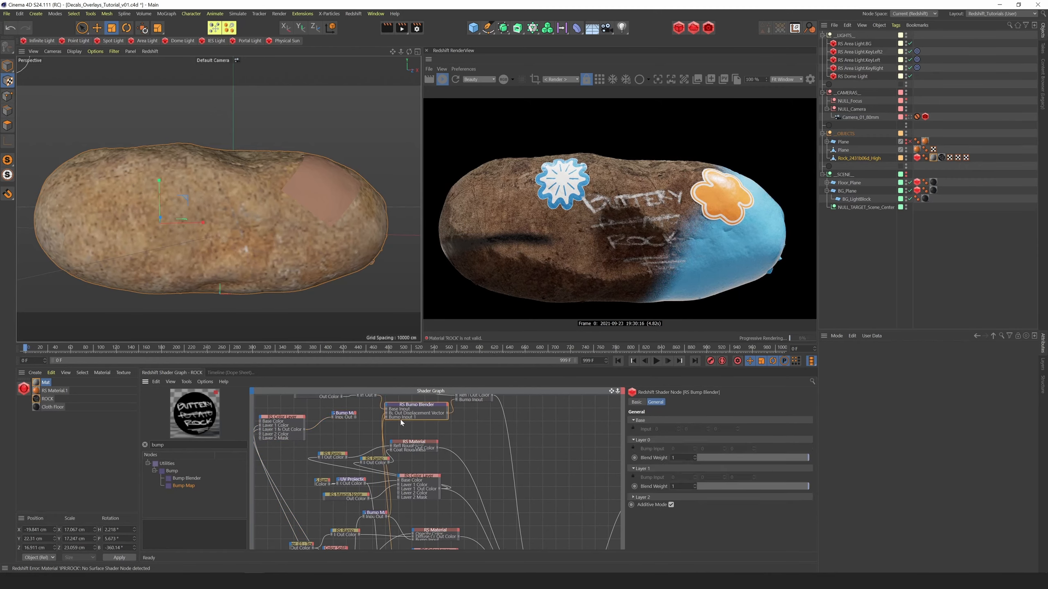
# Connect the new Bump Map to the Bump Blender's Bump Input 1 and check the chalk up close in the render
pyautogui.scroll(2, 403, 406)
pyautogui.moveTo(402, 403); pyautogui.dragTo(440, 471, button='middle')
pyautogui.moveTo(440, 471); pyautogui.dragTo(500, 466)
pyautogui.click(504, 460)
pyautogui.moveTo(406, 478); pyautogui.dragTo(365, 467)
pyautogui.click(351, 464)
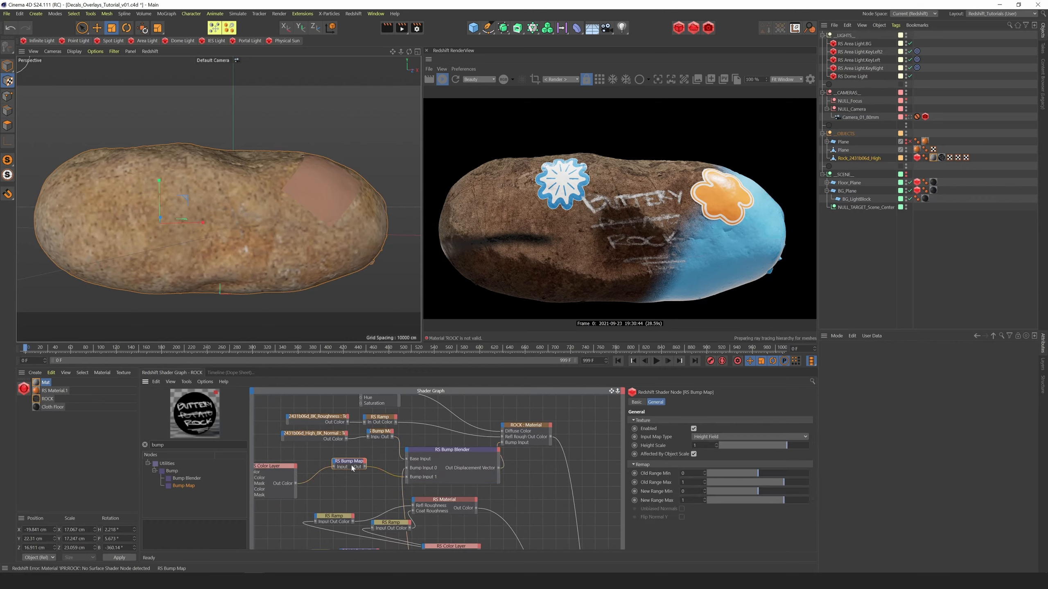
pyautogui.click(452, 454)
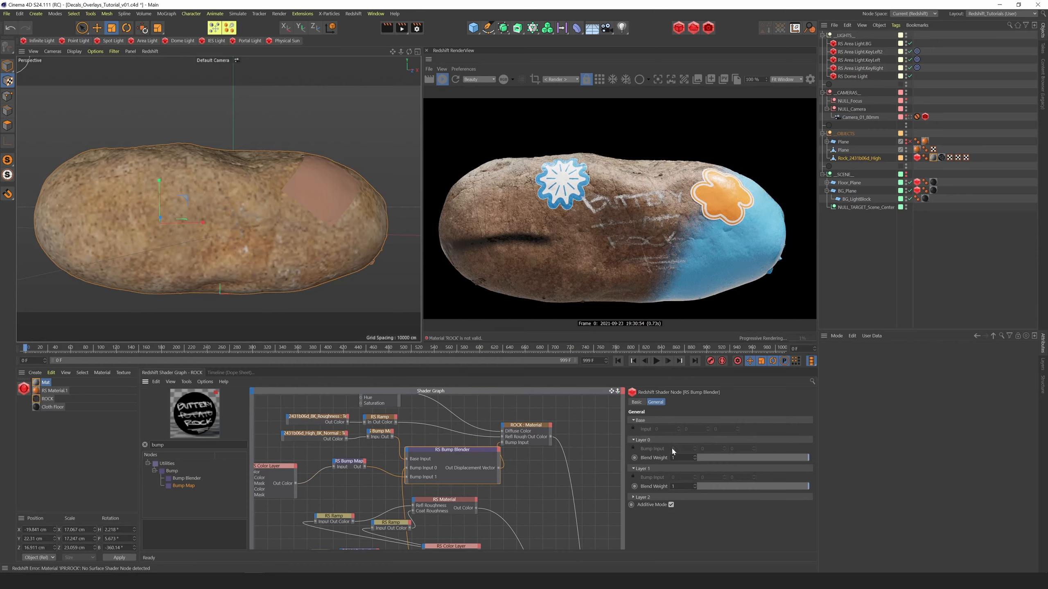
pyautogui.moveTo(409, 52)
pyautogui.mouseDown()
pyautogui.moveTo(428, 54)
pyautogui.moveTo(416, 53)
pyautogui.mouseUp()
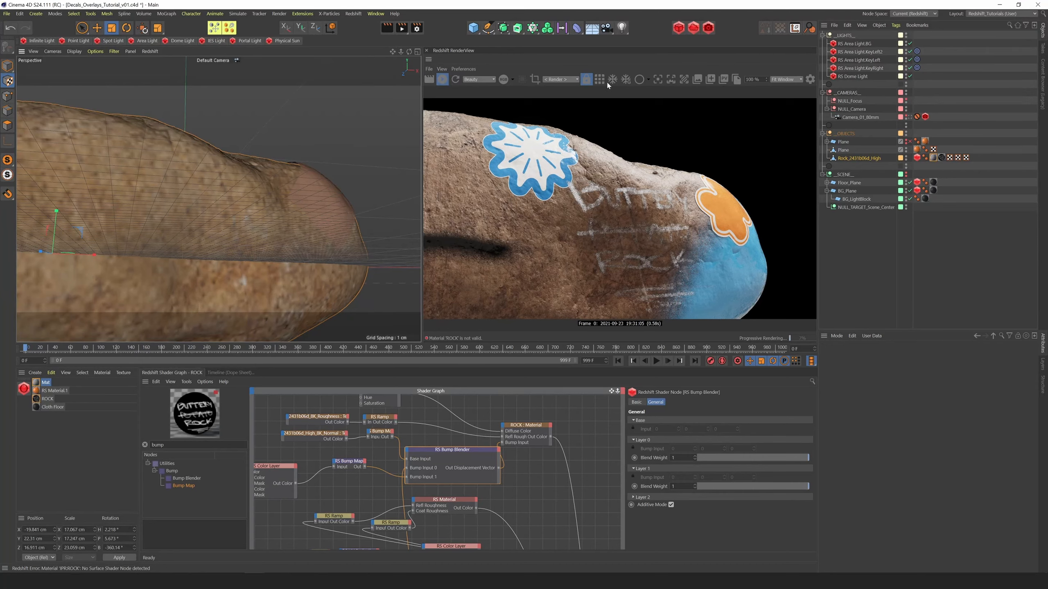
pyautogui.keyDown('alt'); pyautogui.moveTo(404, 61); pyautogui.dragTo(388, 62); pyautogui.keyUp('alt')
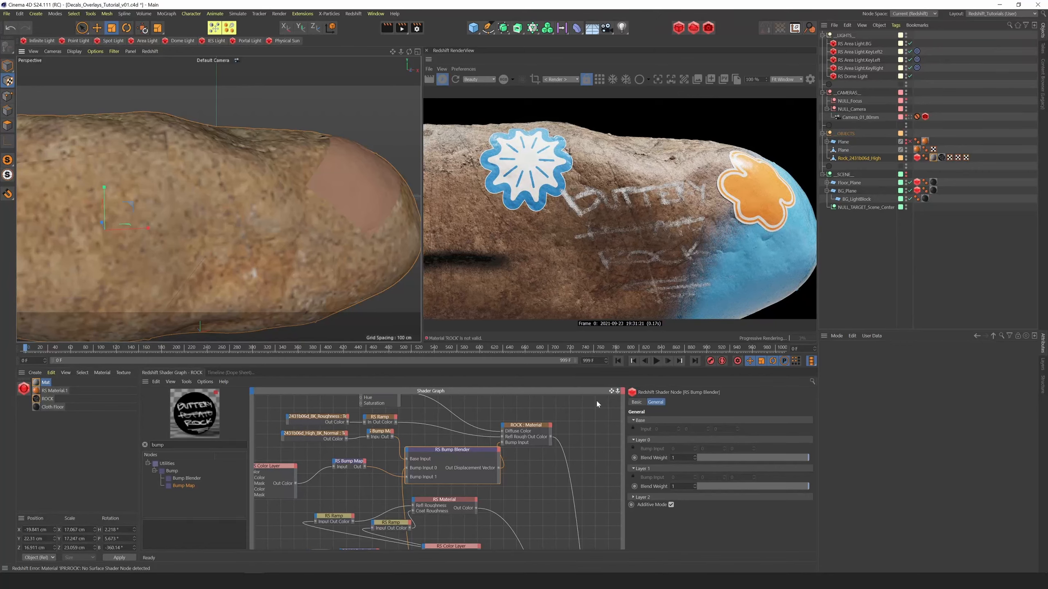
# Move the Material Blender node farther away from the material nodes in the shader graph
pyautogui.moveTo(613, 394); pyautogui.dragTo(566, 356)
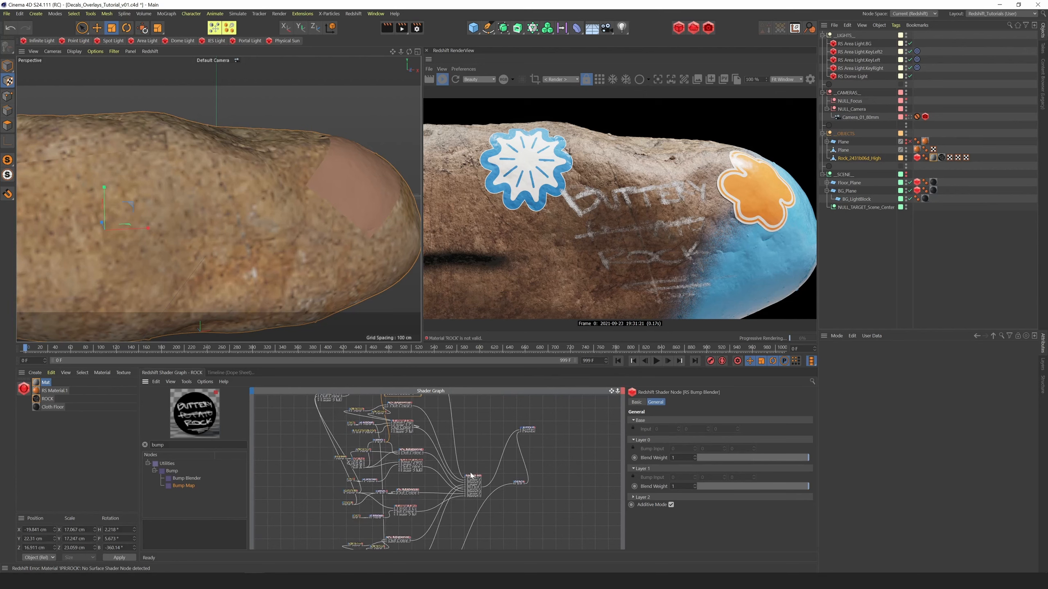
pyautogui.moveTo(473, 478); pyautogui.dragTo(472, 480, button='middle')
pyautogui.moveTo(475, 487); pyautogui.dragTo(506, 432)
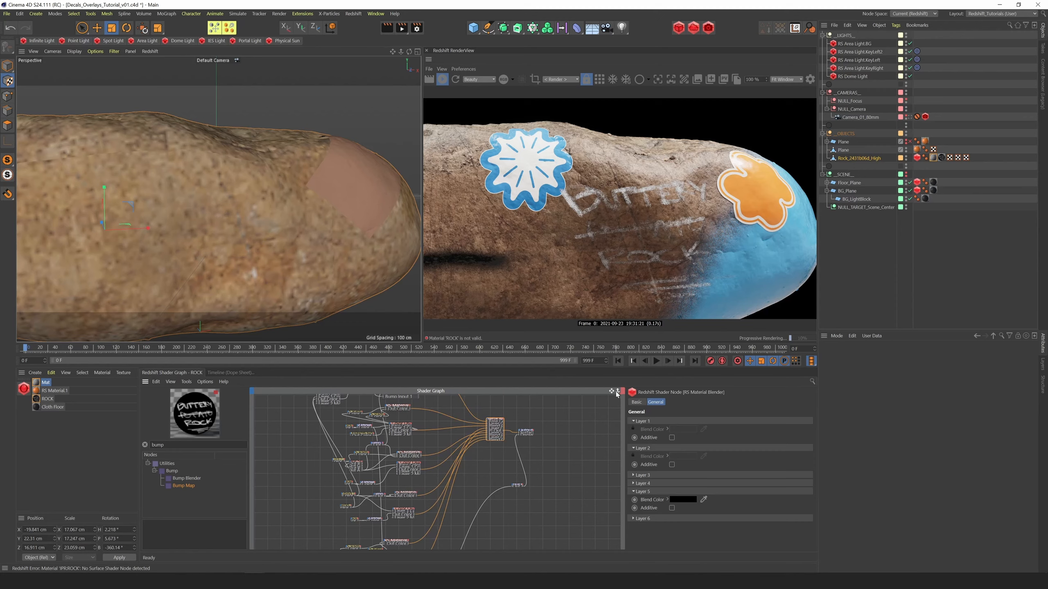
pyautogui.scroll(3, 390, 530)
# Rename the chalk RS Material to CHALK and set its title color to white
pyautogui.moveTo(388, 534); pyautogui.dragTo(435, 497, button='middle')
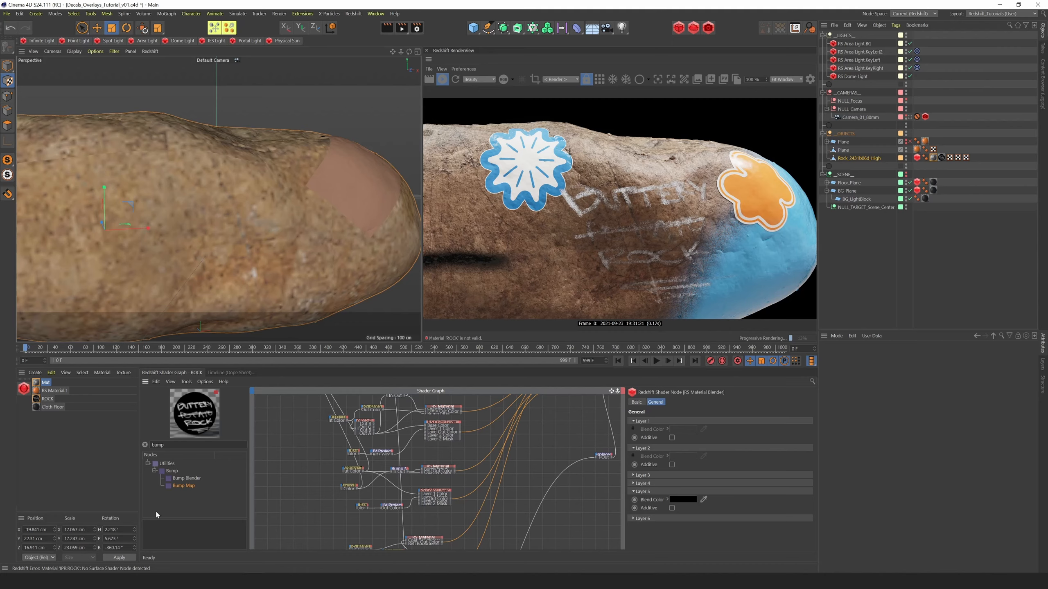
pyautogui.moveTo(689, 432); pyautogui.dragTo(539, 444)
pyautogui.write('CHALK : Material')
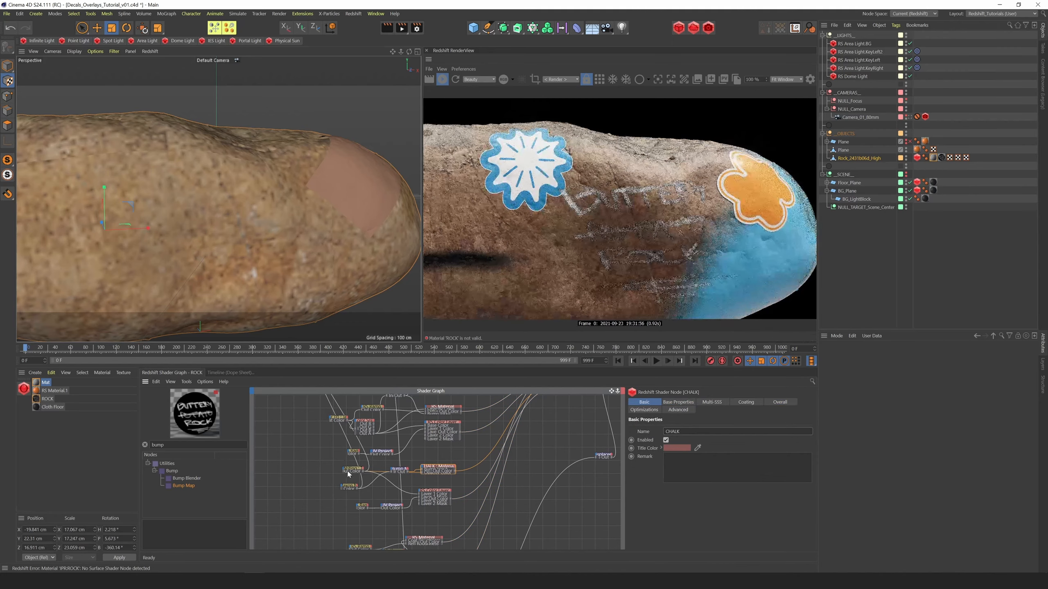
pyautogui.click(676, 448)
pyautogui.click(694, 447)
pyautogui.click(637, 455)
pyautogui.click(663, 478)
# Spread out the Material Blender and Output nodes in the shader graph and save the project
pyautogui.click(561, 421)
pyautogui.moveTo(578, 400); pyautogui.dragTo(521, 448, button='middle')
pyautogui.moveTo(519, 437); pyautogui.dragTo(520, 536)
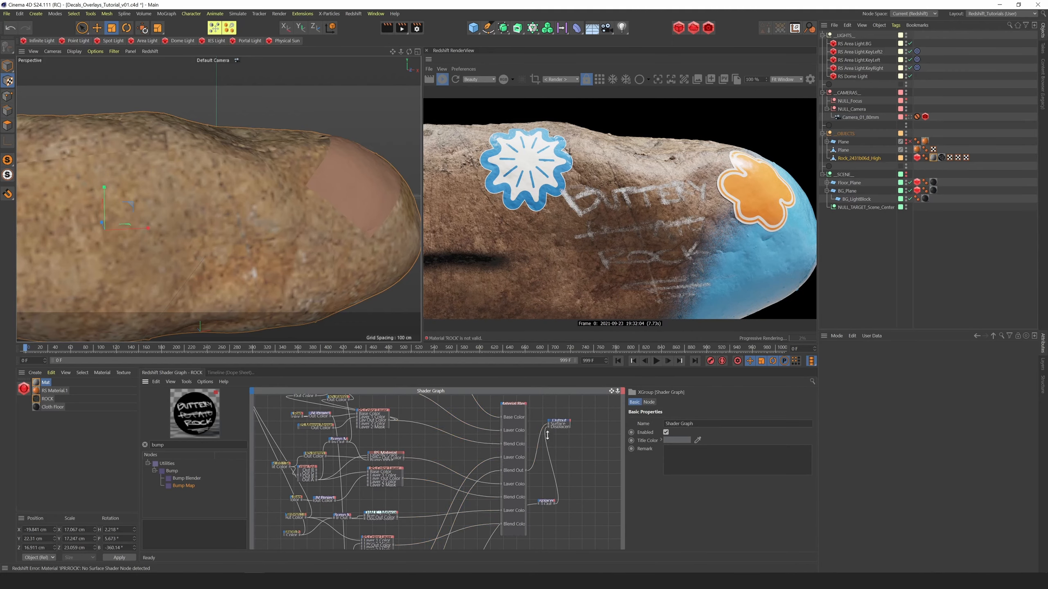
pyautogui.moveTo(558, 422); pyautogui.dragTo(589, 542)
pyautogui.moveTo(564, 474); pyautogui.dragTo(589, 459)
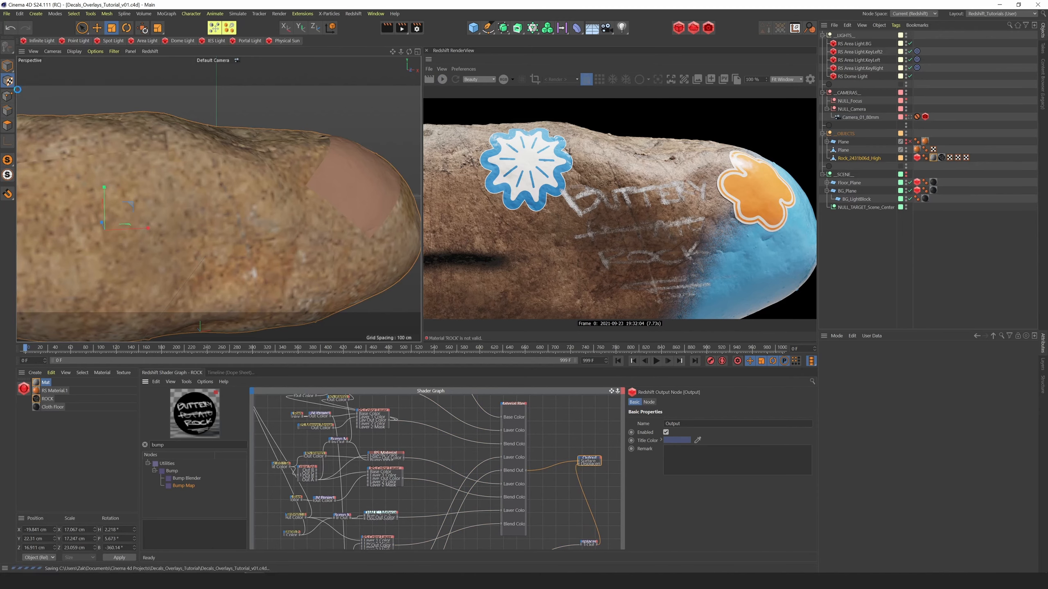
# Collapse the Material Blender node and stretch it tall again so its layer inputs are widely spaced
pyautogui.click(517, 440)
pyautogui.scroll(2, 568, 451)
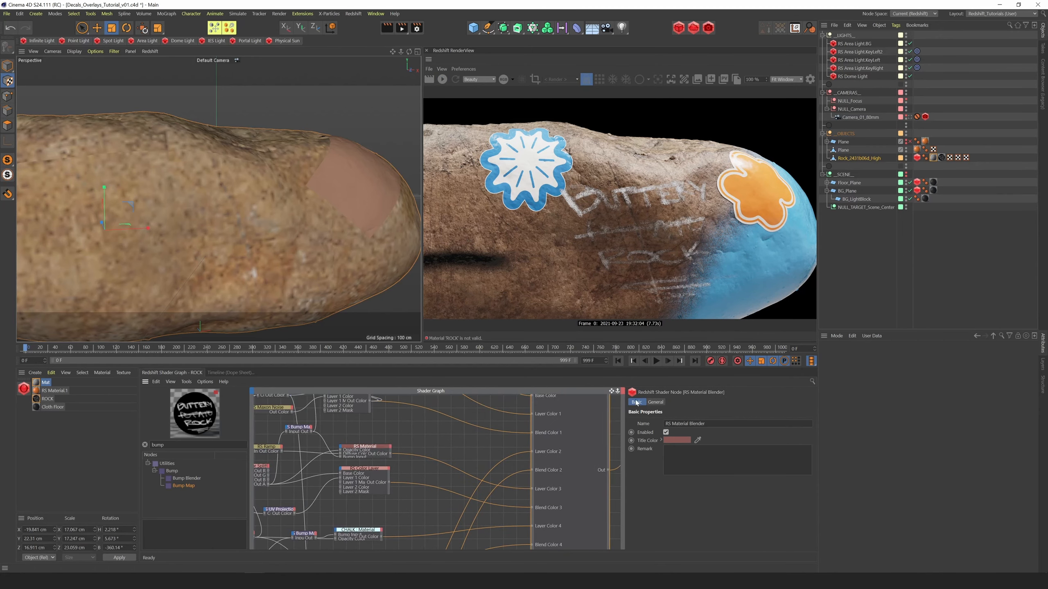
pyautogui.scroll(-3, 569, 454)
pyautogui.doubleClick(494, 502)
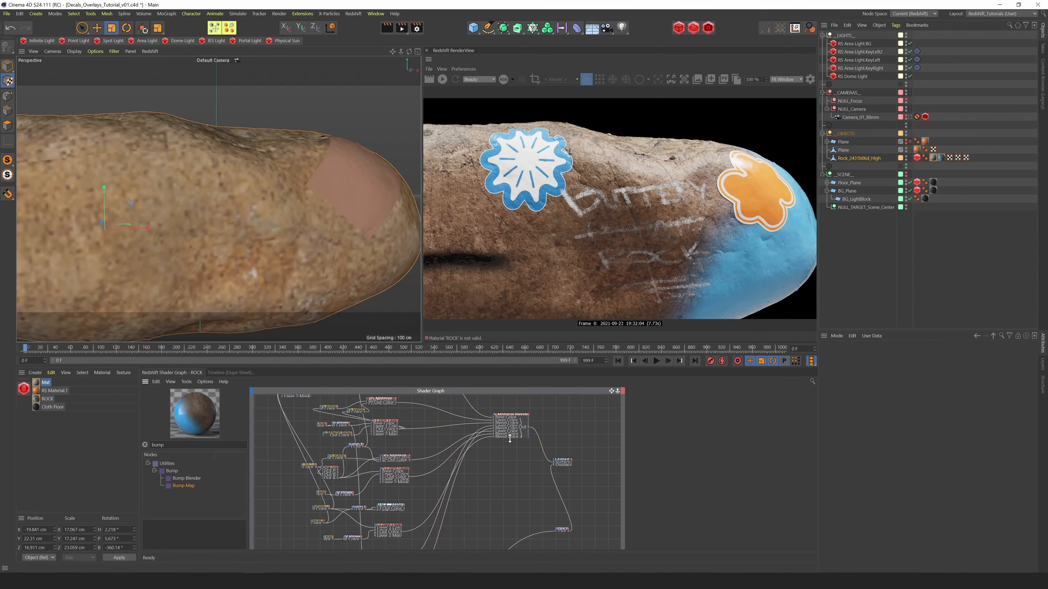
pyautogui.moveTo(511, 440); pyautogui.dragTo(511, 548)
pyautogui.click(511, 414)
pyautogui.click(205, 382)
pyautogui.click(205, 382)
# Clear the Material Blender's layer connections, wiring CHALK into Layer Color 1 and its Color Layer into Blend Color 1
pyautogui.click(488, 535)
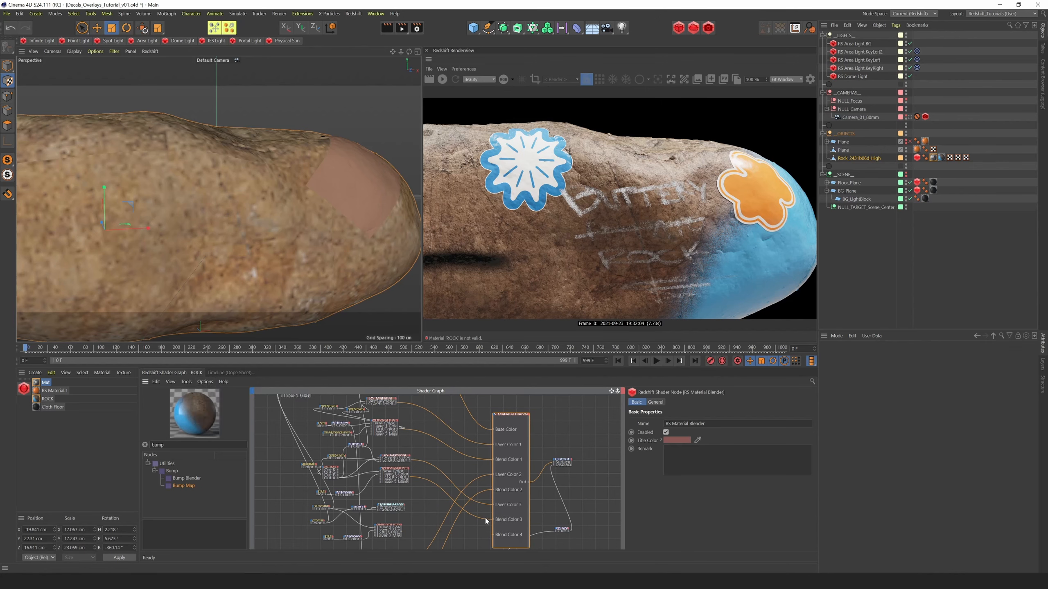
pyautogui.click(486, 459)
pyautogui.click(484, 444)
pyautogui.click(457, 482)
pyautogui.click(473, 495)
pyautogui.click(470, 482)
pyautogui.moveTo(404, 508); pyautogui.dragTo(492, 445)
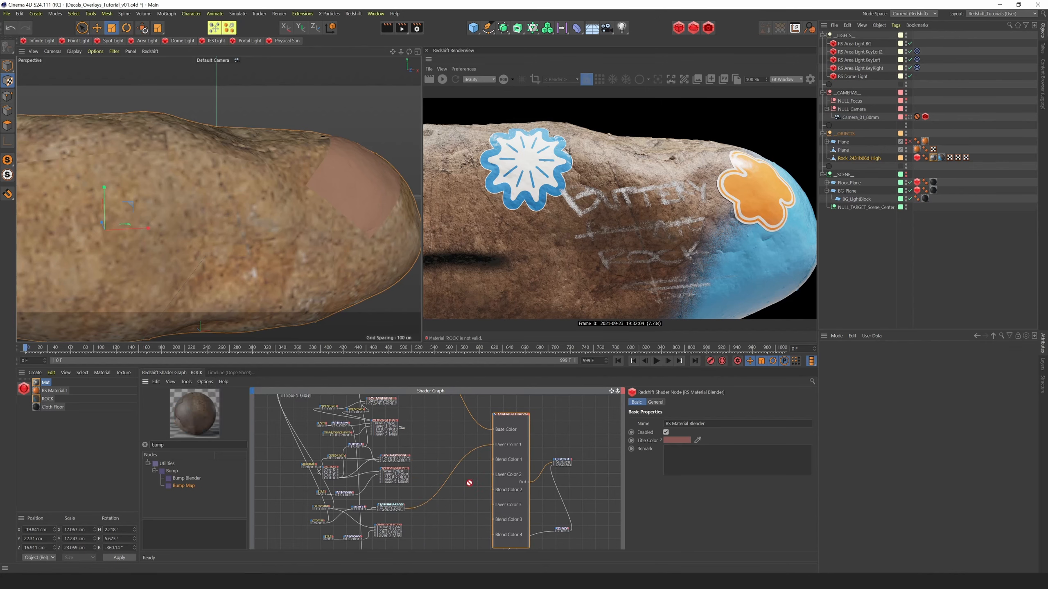
pyautogui.moveTo(469, 483); pyautogui.dragTo(492, 458)
# Rename the blue paint's RS Material to PAINT with a blue title color, and wire it and its mask into the blender's layer 2
pyautogui.click(382, 399)
pyautogui.moveTo(418, 394); pyautogui.dragTo(432, 429, button='middle')
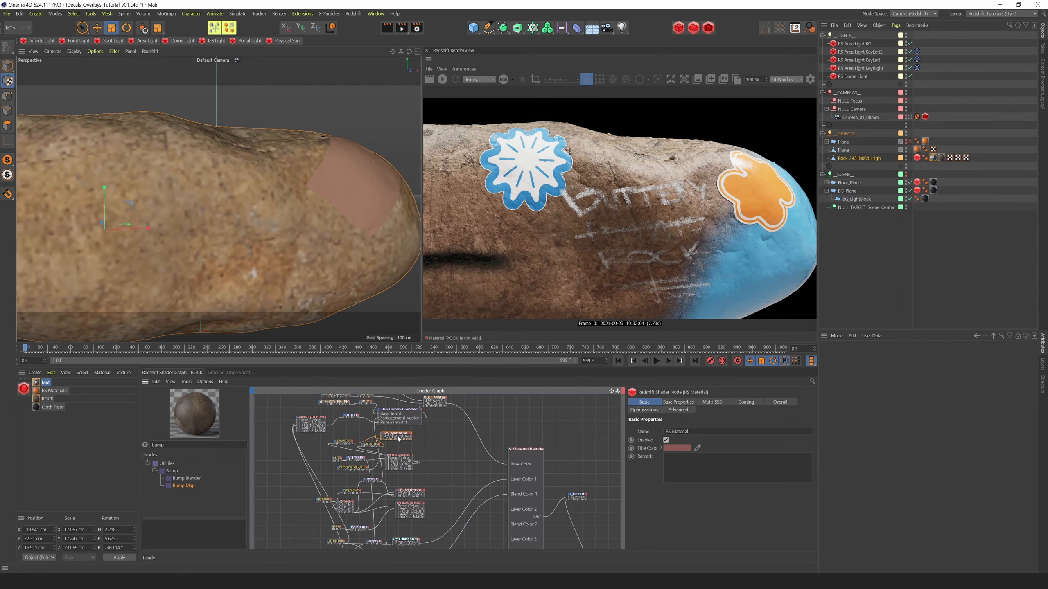
pyautogui.click(676, 448)
pyautogui.click(703, 447)
pyautogui.click(735, 456)
pyautogui.click(743, 464)
pyautogui.click(666, 480)
pyautogui.moveTo(611, 391); pyautogui.dragTo(593, 378)
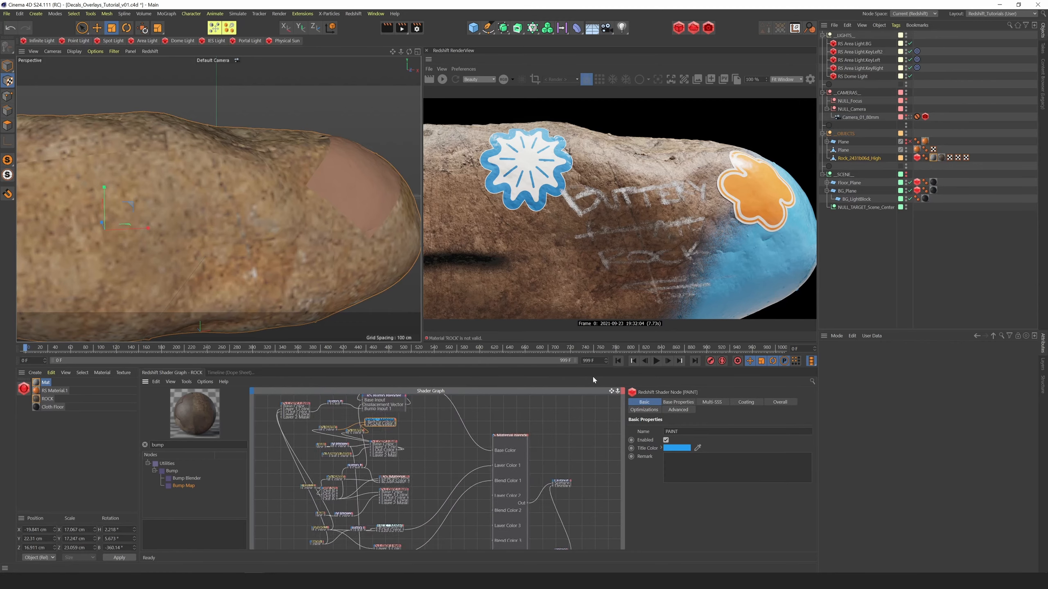
pyautogui.moveTo(394, 422); pyautogui.dragTo(491, 494)
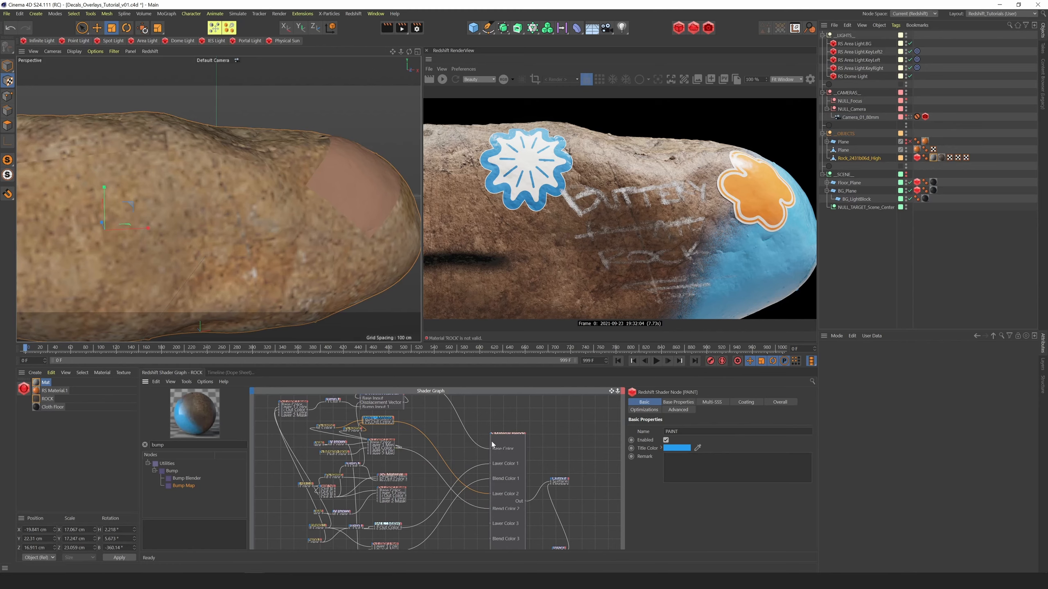
# Rename the sticker's RS Material to STICKER and set its title color to light orange
pyautogui.click(389, 477)
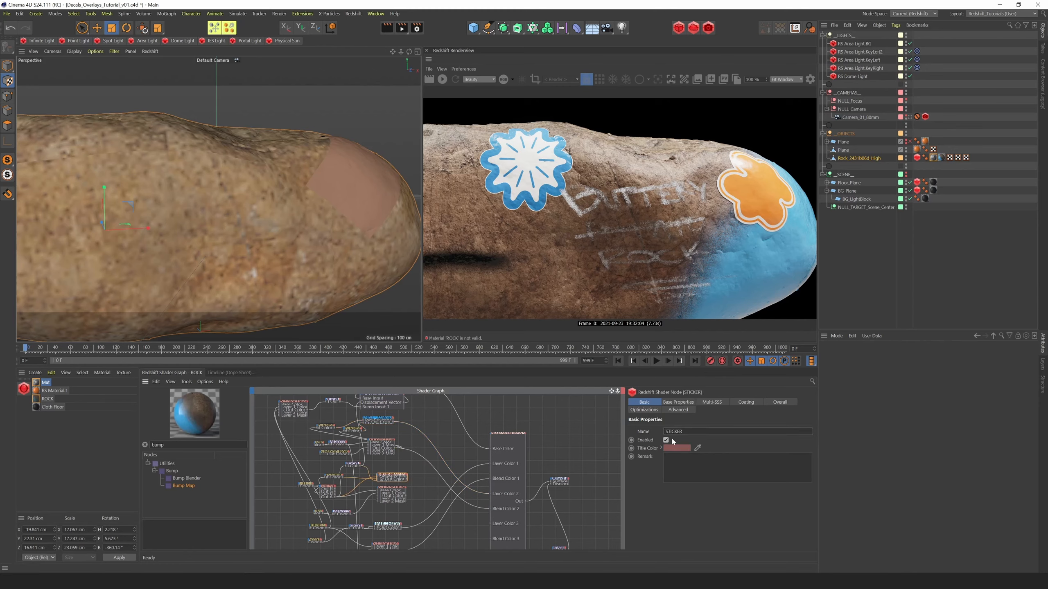
pyautogui.click(676, 448)
pyautogui.click(688, 448)
pyautogui.click(742, 464)
pyautogui.click(659, 477)
pyautogui.click(676, 448)
pyautogui.click(638, 449)
pyautogui.click(661, 480)
# Connect STICKER to the Material Blender's Layer Color 3 and its Color Layer mask to Blend Color 3
pyautogui.moveTo(406, 479); pyautogui.dragTo(490, 539)
pyautogui.scroll(3, 436, 505)
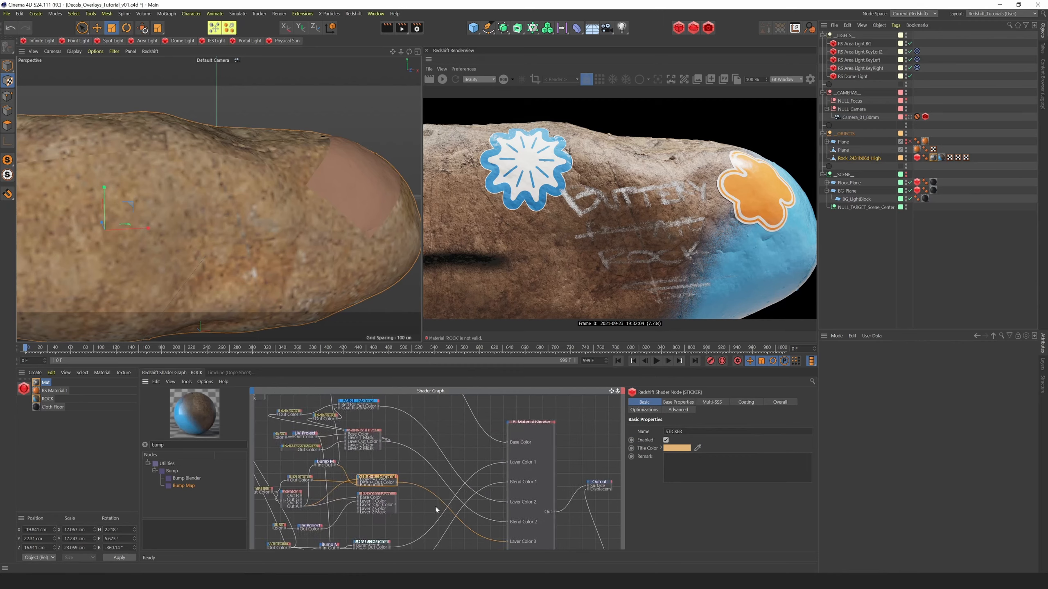
pyautogui.keyDown('alt'); pyautogui.moveTo(435, 505); pyautogui.dragTo(418, 440, button='middle'); pyautogui.keyUp('alt')
pyautogui.keyDown('alt'); pyautogui.moveTo(406, 532); pyautogui.dragTo(406, 487, button='middle'); pyautogui.keyUp('alt')
# Connect the remaining unnamed RS Material to the Material Blender's Layer Color 4 and its mask to Blend Color 4
pyautogui.keyDown('alt'); pyautogui.moveTo(529, 437); pyautogui.dragTo(549, 505, button='middle'); pyautogui.keyUp('alt')
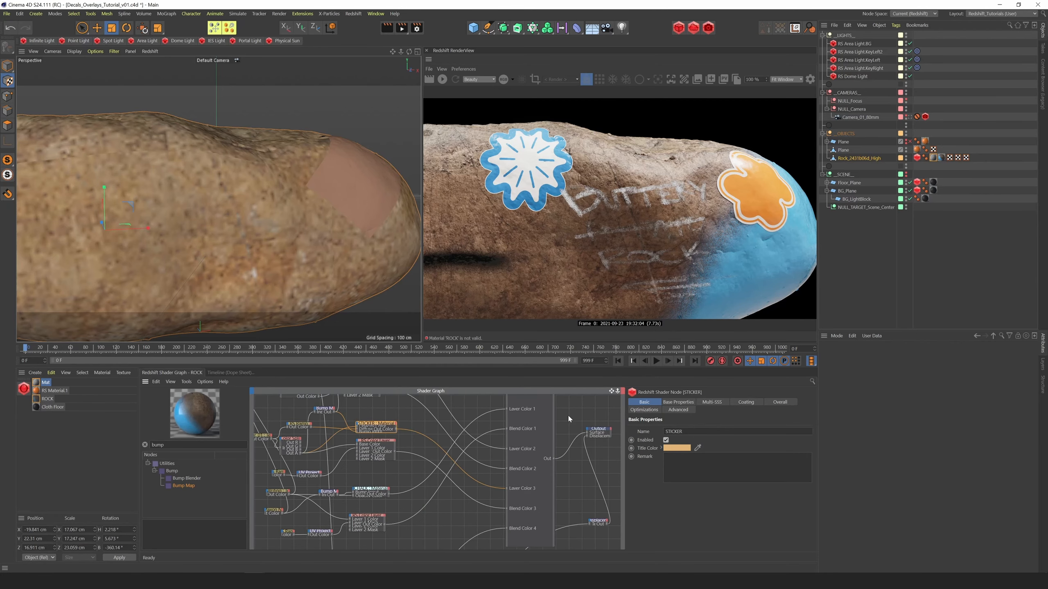
pyautogui.keyDown('alt'); pyautogui.moveTo(568, 414); pyautogui.dragTo(559, 456, button='middle'); pyautogui.keyUp('alt')
pyautogui.click(500, 413)
pyautogui.click(560, 453)
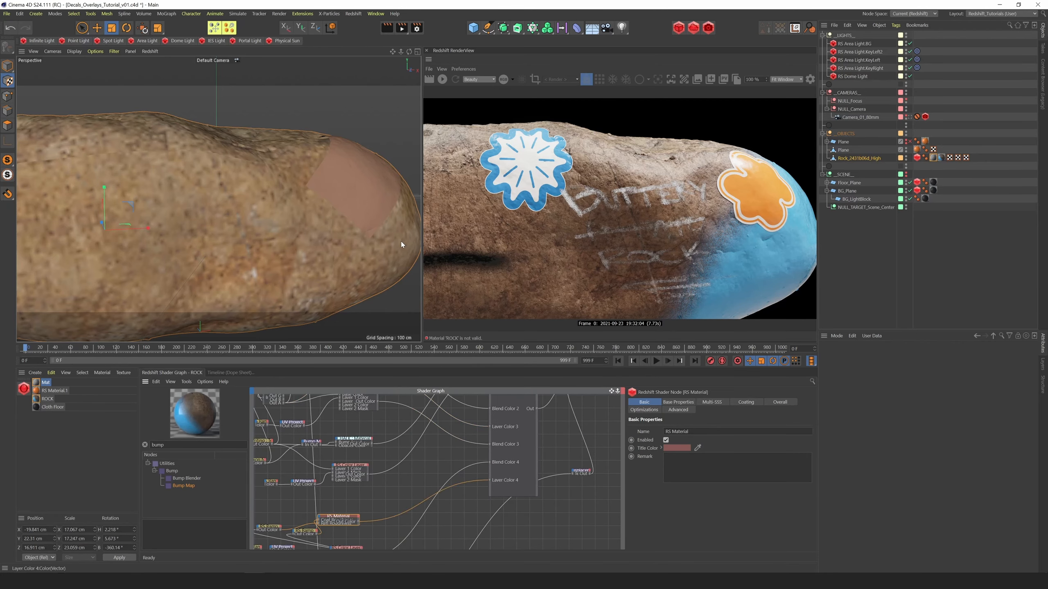
# Frame the whole rock in the perspective view and restart the live Redshift render
pyautogui.keyDown('alt'); pyautogui.moveTo(401, 241); pyautogui.dragTo(395, 54, button='right'); pyautogui.keyUp('alt')
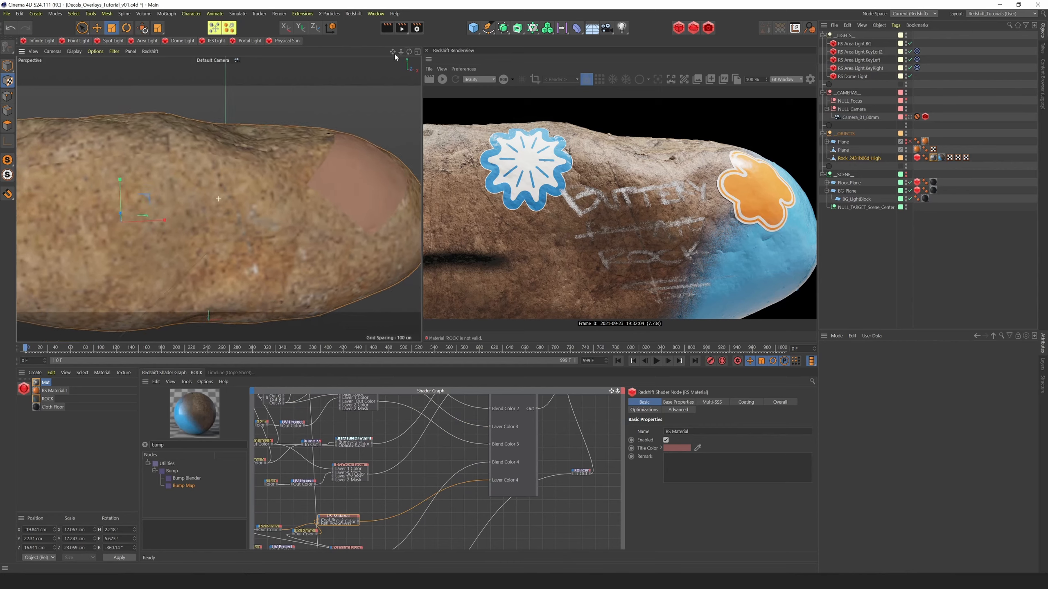
pyautogui.keyDown('alt'); pyautogui.moveTo(394, 54); pyautogui.dragTo(396, 55, button='right'); pyautogui.keyUp('alt')
pyautogui.click(441, 79)
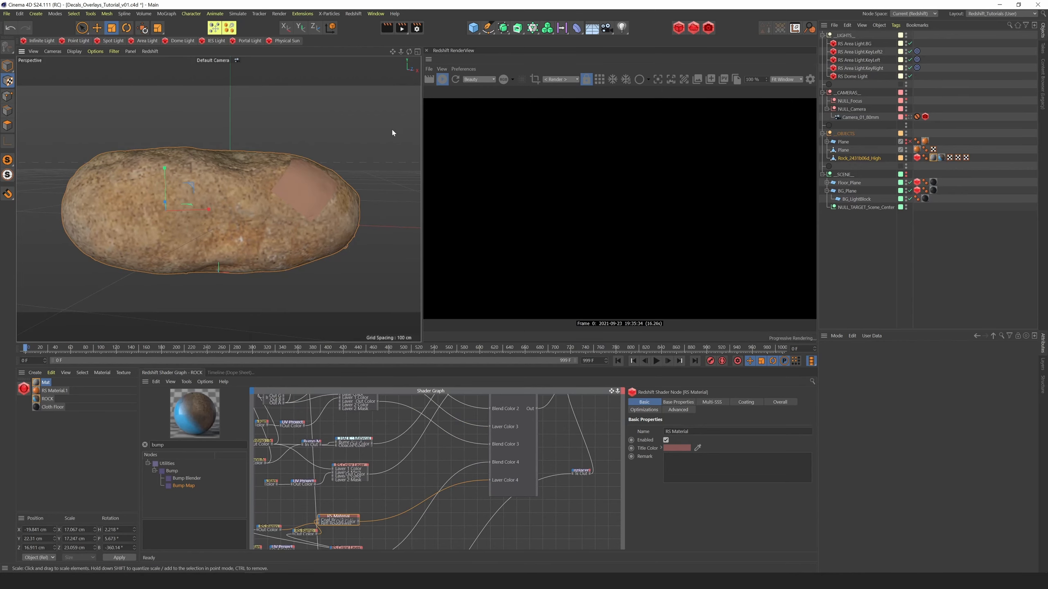
# Raise the ChalkWriting texture's Custom Gamma to 1.136 and shift its node slightly away from the Bump Map
pyautogui.keyDown('alt'); pyautogui.moveTo(407, 498); pyautogui.dragTo(465, 504, button='middle'); pyautogui.keyUp('alt')
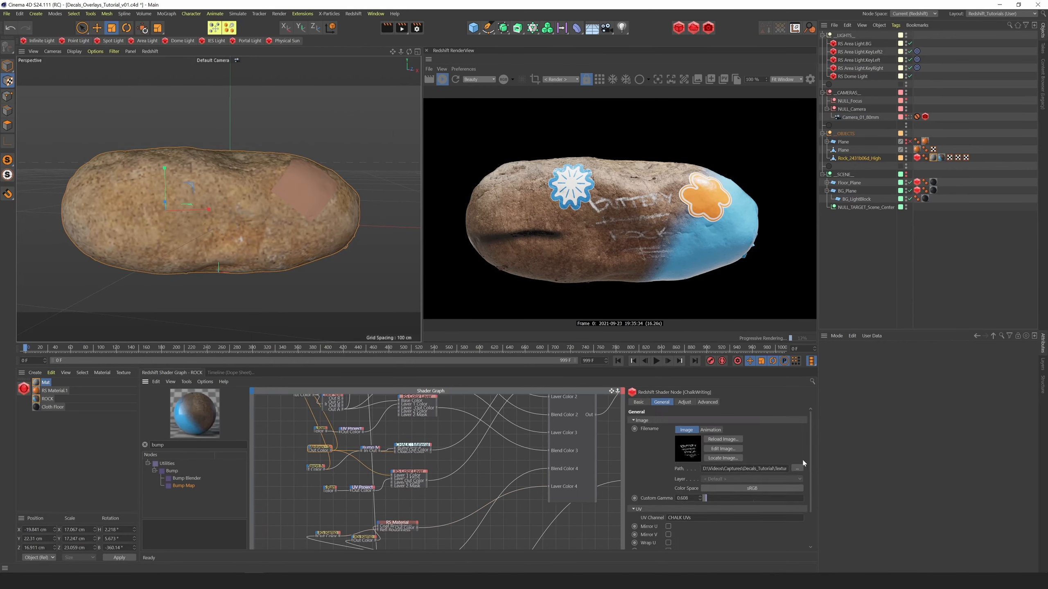
pyautogui.scroll(-3, 802, 458)
pyautogui.moveTo(687, 542); pyautogui.dragTo(696, 542)
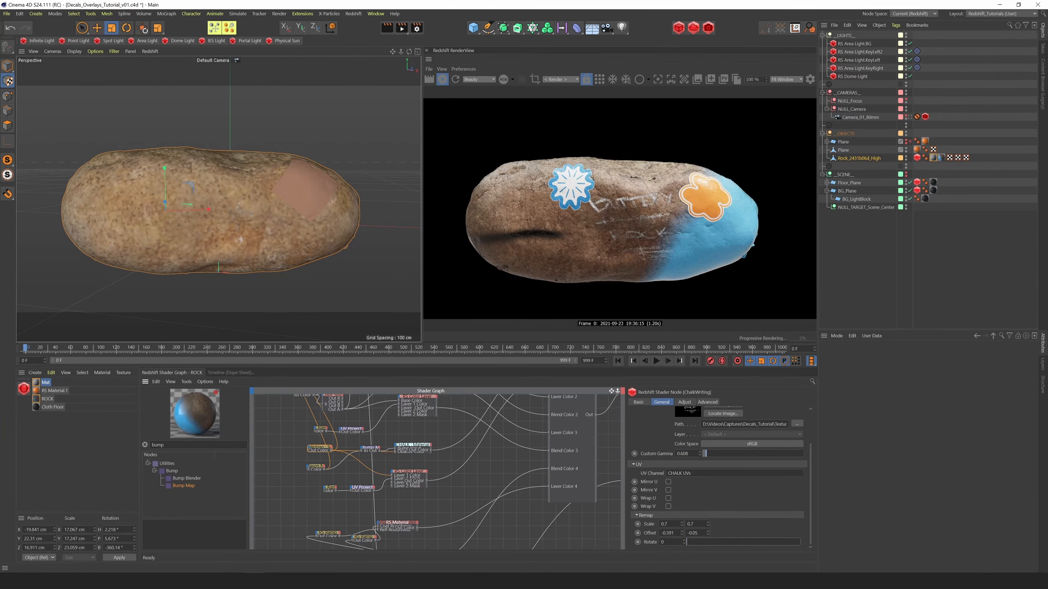
pyautogui.moveTo(317, 449); pyautogui.dragTo(299, 450)
pyautogui.moveTo(707, 457); pyautogui.dragTo(714, 456)
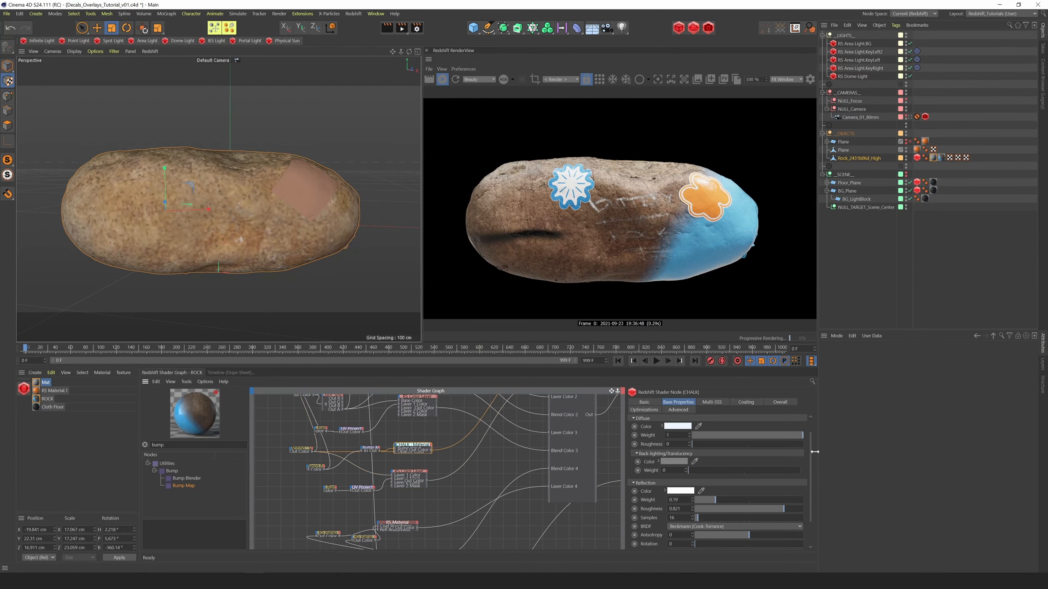
# Change the CHALK material's diffuse color to pale yellow
pyautogui.click(677, 445)
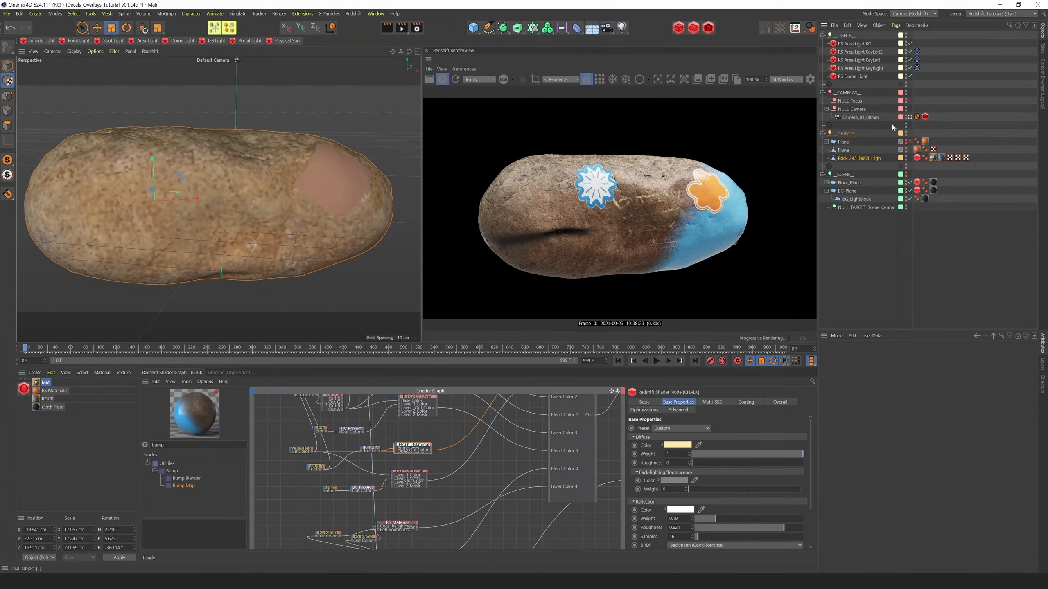
# Switch to the four-view layout, render through Camera_01_80mm, and open the rock object's coordinates
pyautogui.press('F5')
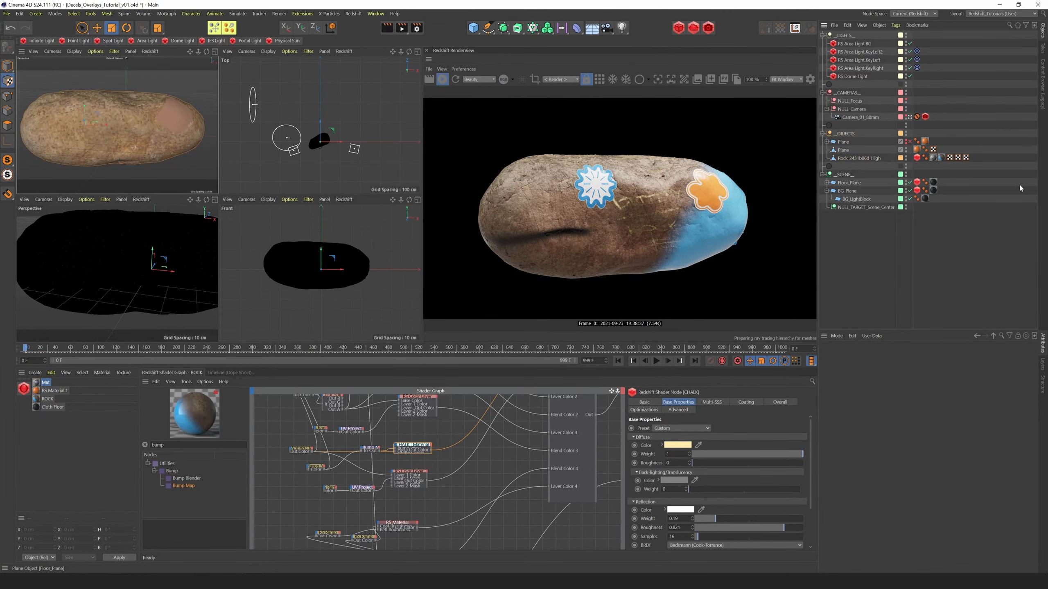
pyautogui.click(560, 80)
pyautogui.click(561, 105)
pyautogui.click(858, 157)
pyautogui.click(869, 355)
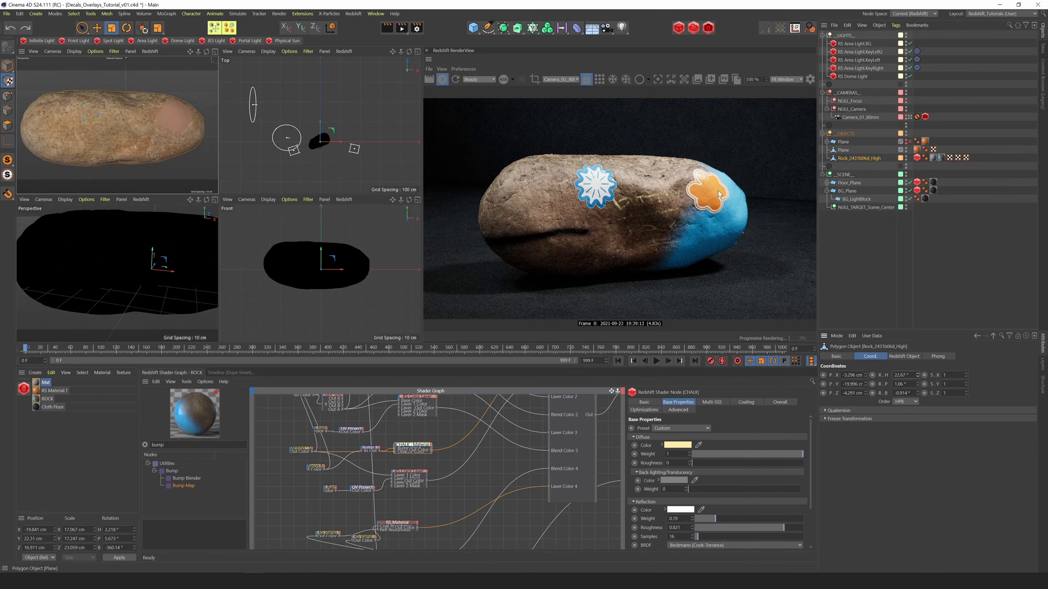
# Pause the live render, rename the polygon Plane directly above the rock to Sticker, and make it a child of the rock
pyautogui.click(844, 151)
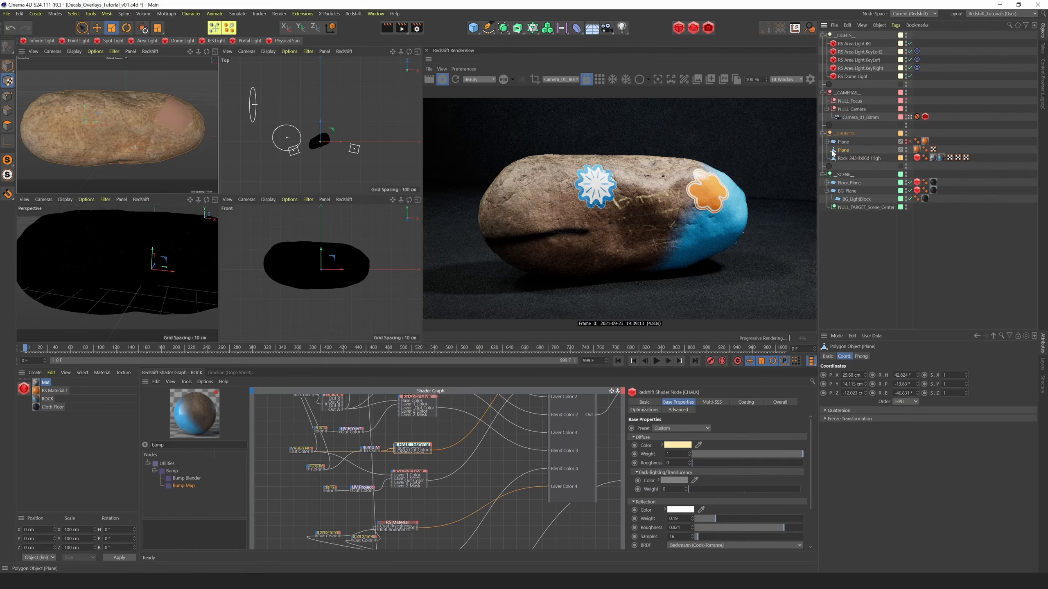
pyautogui.click(442, 80)
pyautogui.doubleClick(843, 151)
pyautogui.write('Sticker')
pyautogui.press('Return')
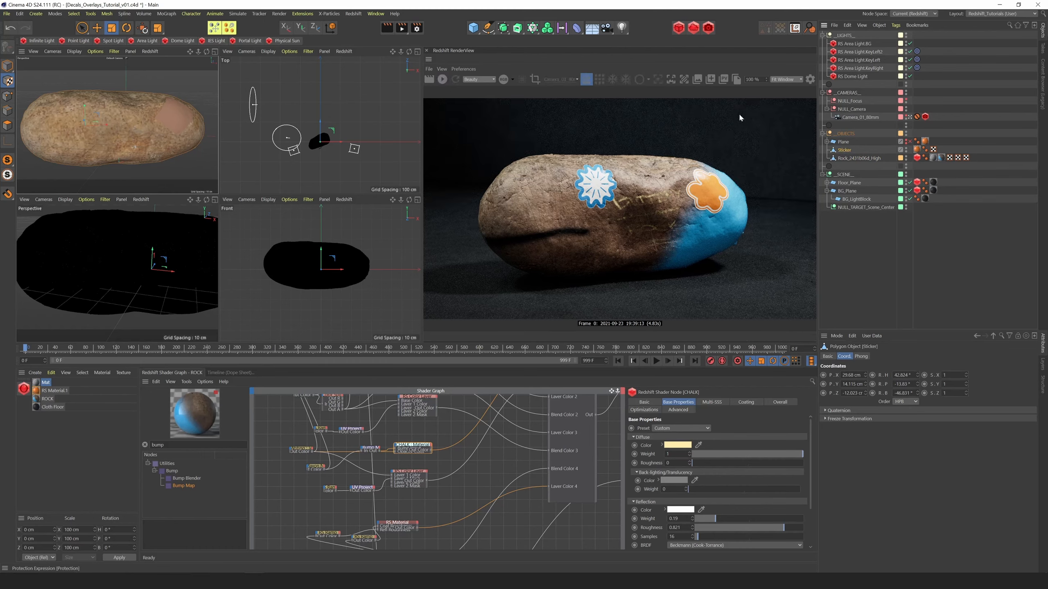
pyautogui.moveTo(852, 159); pyautogui.dragTo(853, 158)
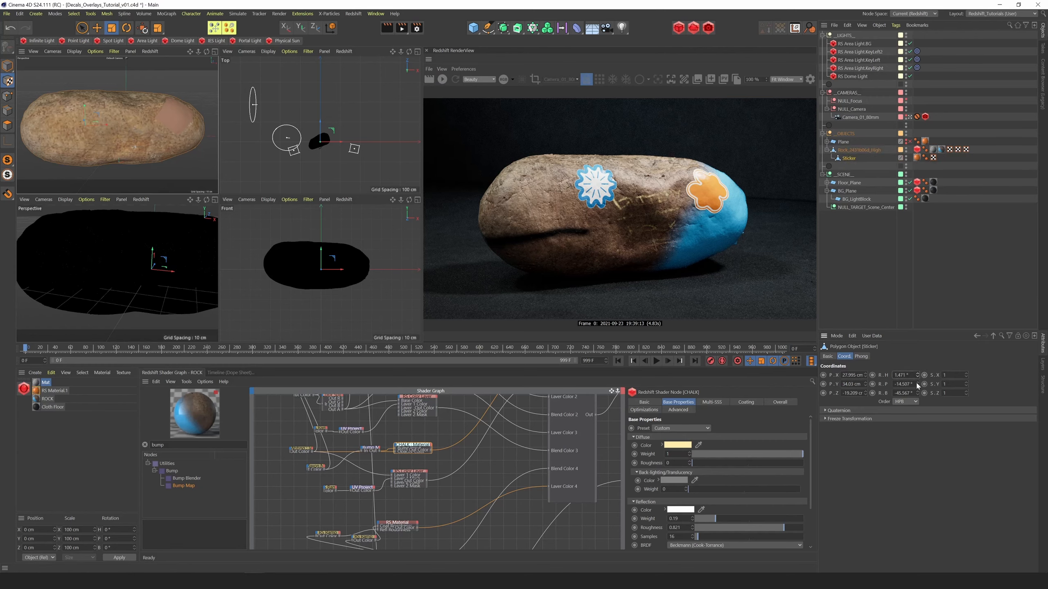
# Restart the live render and set the heading rotation of the Sticker to 20.471° and of the rock to 10.67°
pyautogui.click(442, 79)
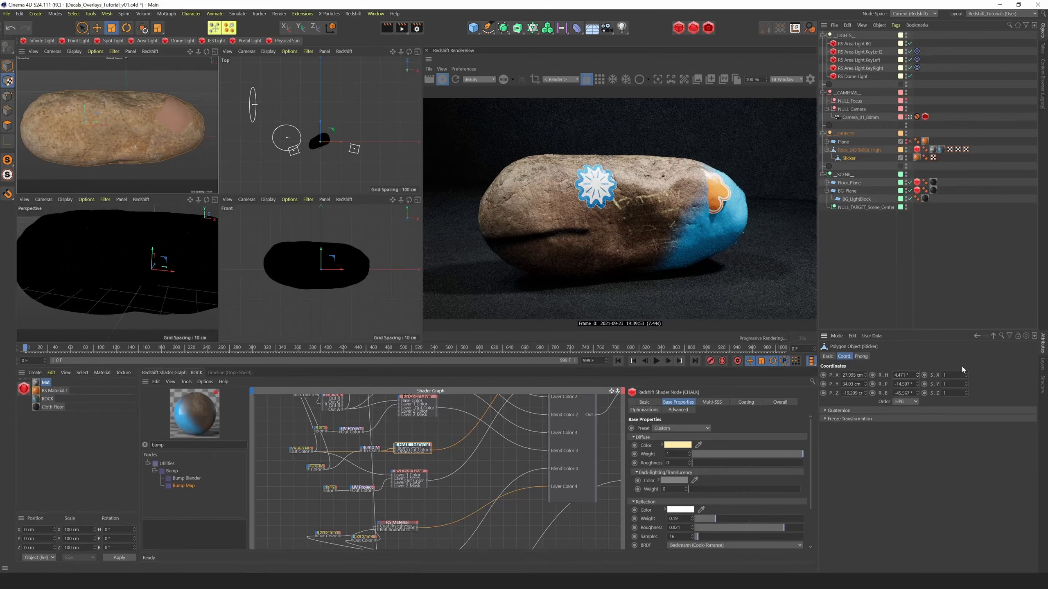
pyautogui.moveTo(918, 376); pyautogui.dragTo(920, 366)
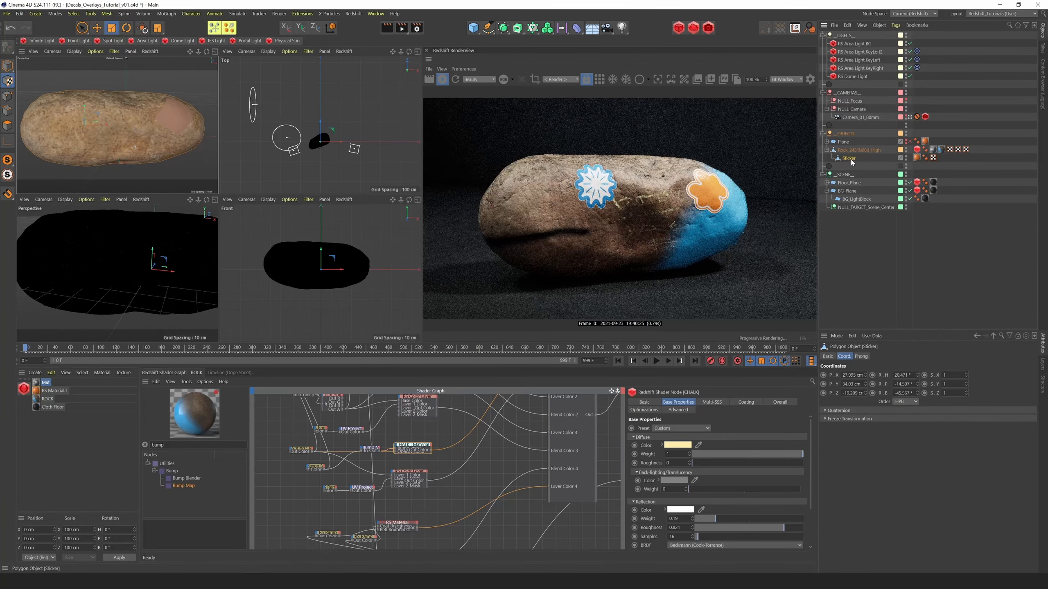
pyautogui.click(858, 150)
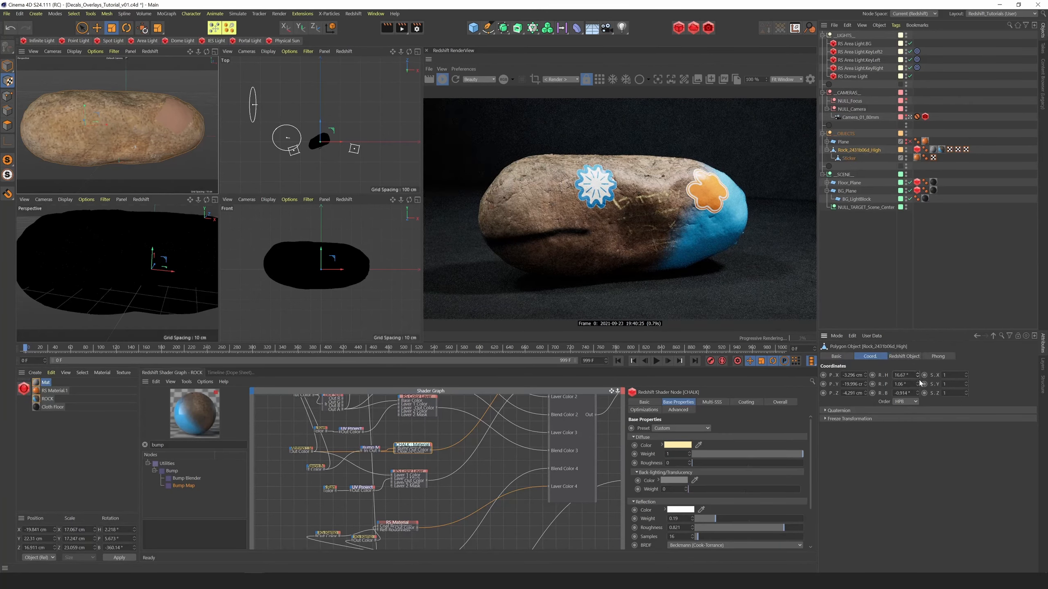
pyautogui.moveTo(918, 376); pyautogui.dragTo(923, 380)
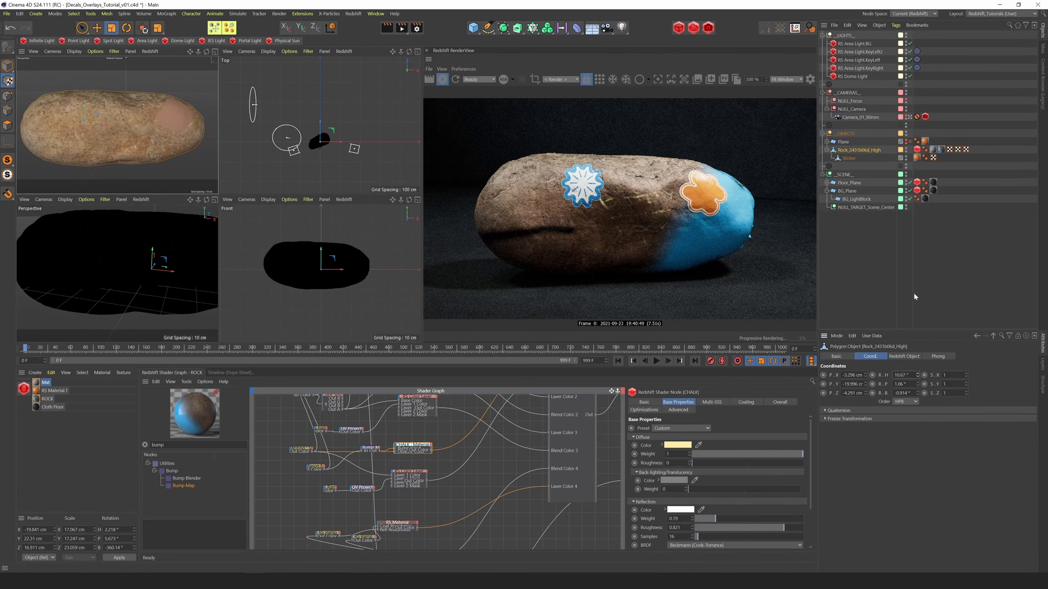
# Change the diffuse color of the RS Material feeding Layer Color 4 to bright mint with hue 167°, and start a bucket render
pyautogui.click(848, 158)
pyautogui.moveTo(611, 390); pyautogui.dragTo(610, 500)
pyautogui.click(414, 418)
pyautogui.moveTo(611, 391); pyautogui.dragTo(570, 207)
pyautogui.click(354, 450)
pyautogui.click(677, 445)
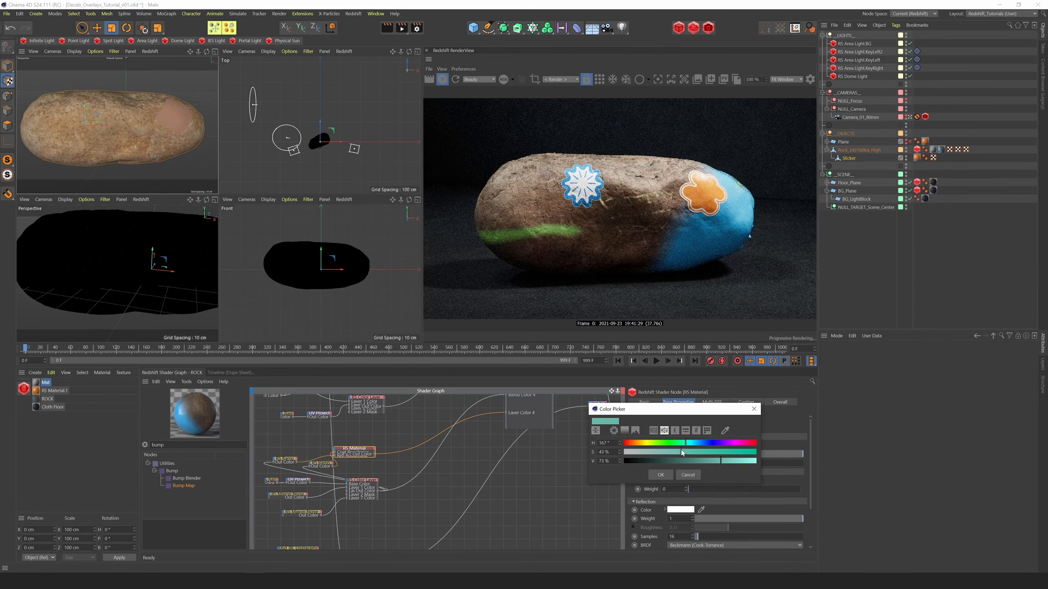
pyautogui.moveTo(721, 461); pyautogui.dragTo(752, 460)
pyautogui.click(665, 474)
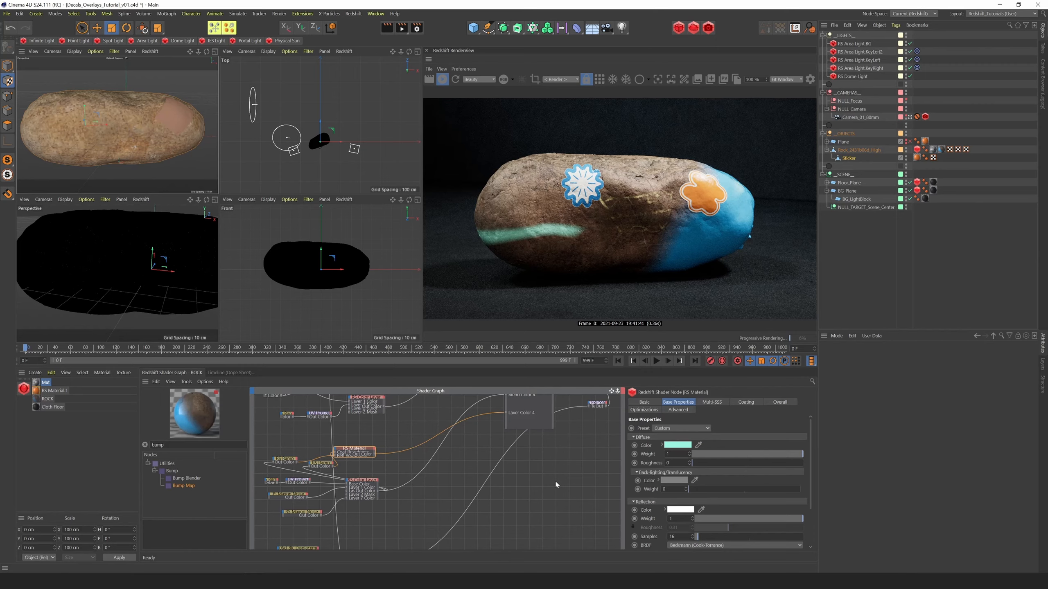
pyautogui.click(599, 79)
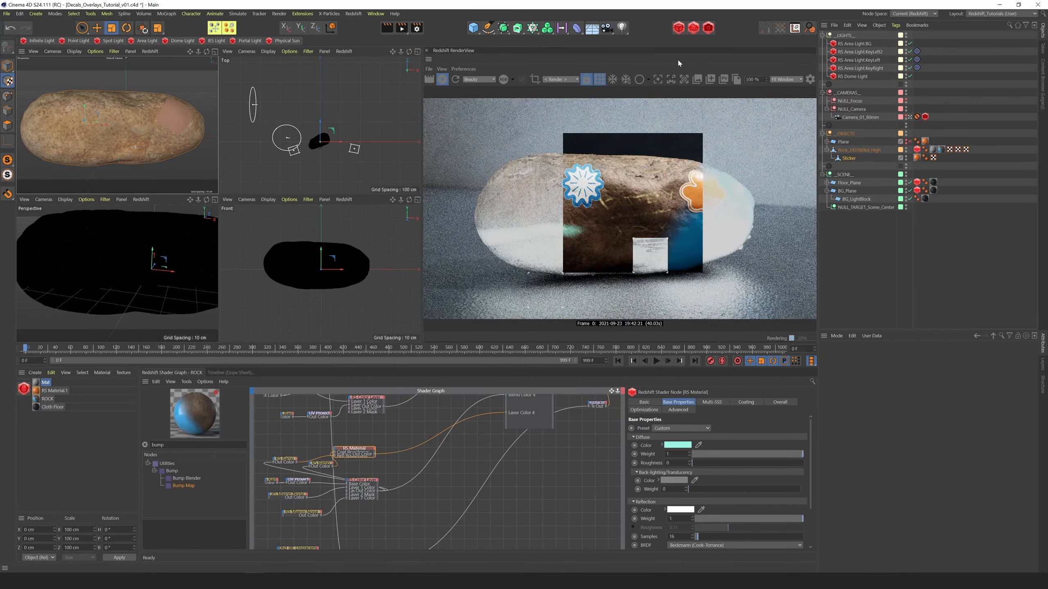